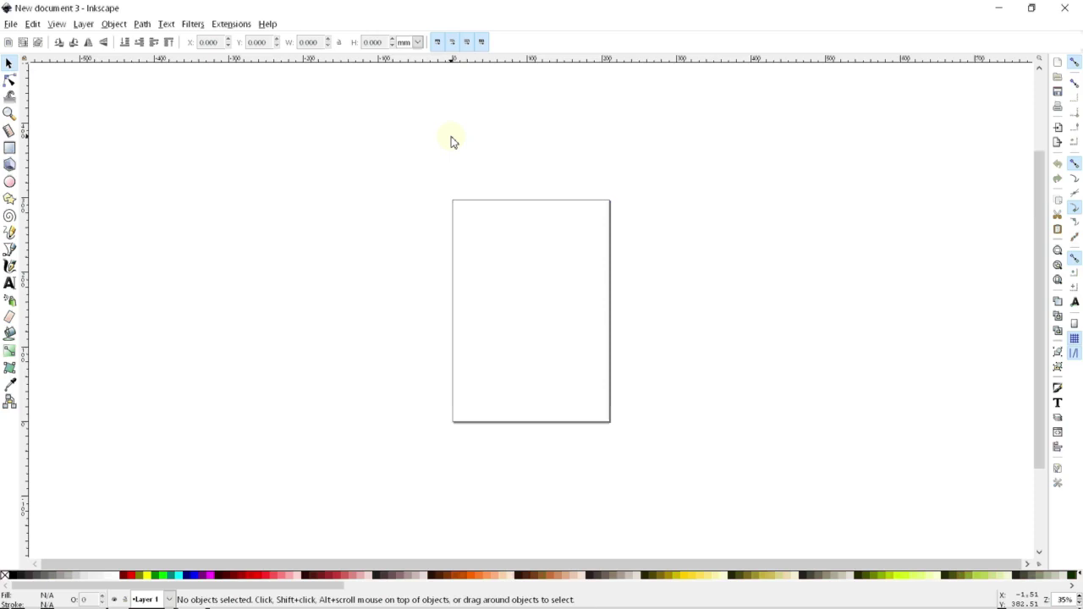
# - Set the document's display units to inches in the document properties
pyautogui.click(10, 26)
pyautogui.click(55, 233)
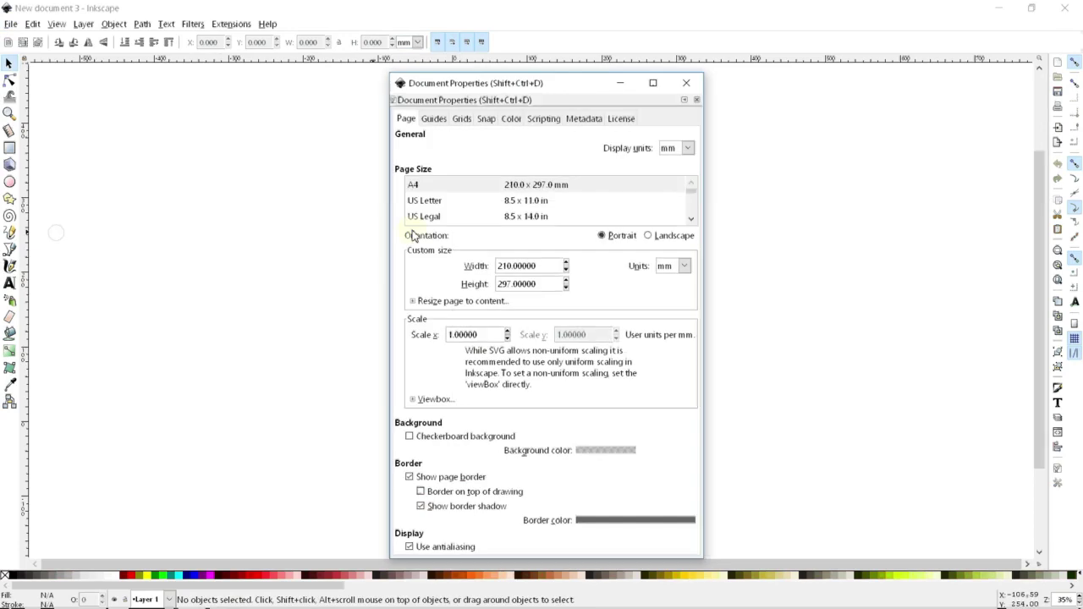
pyautogui.moveTo(498, 84); pyautogui.dragTo(355, 44)
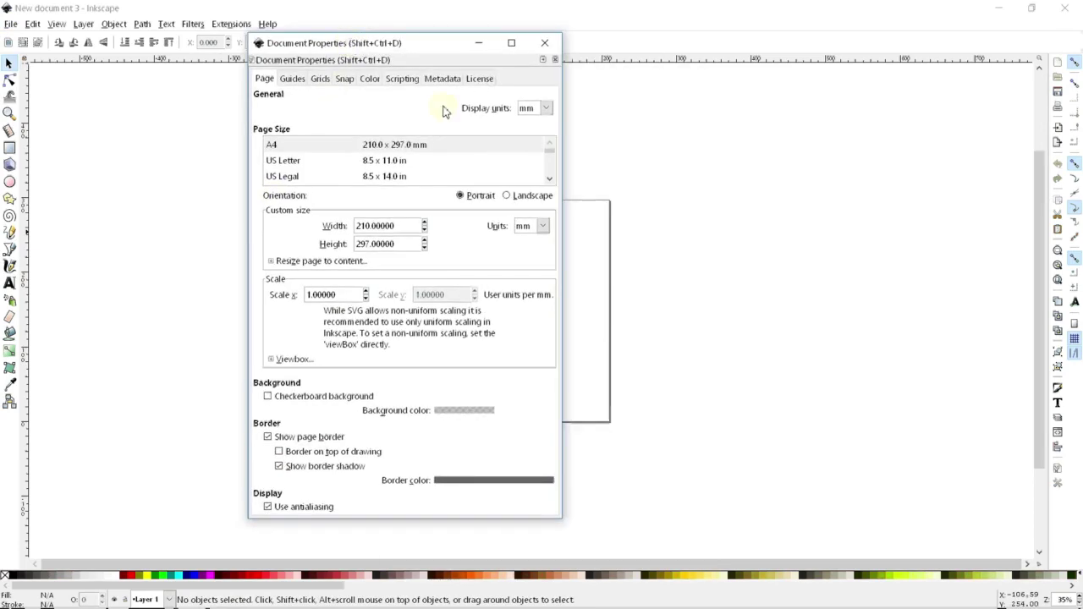
pyautogui.click(546, 109)
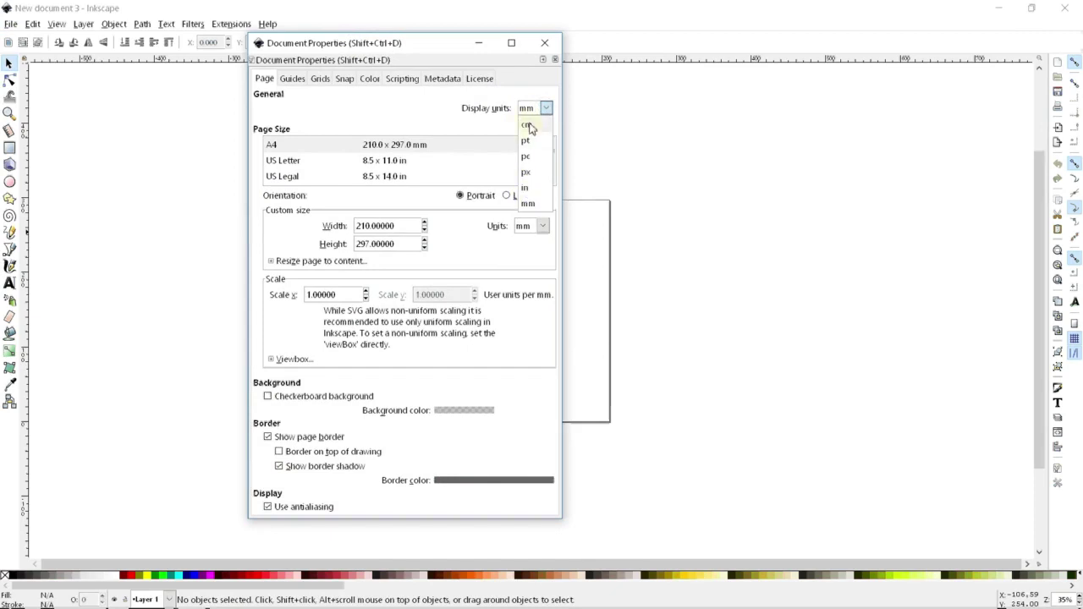
pyautogui.click(529, 190)
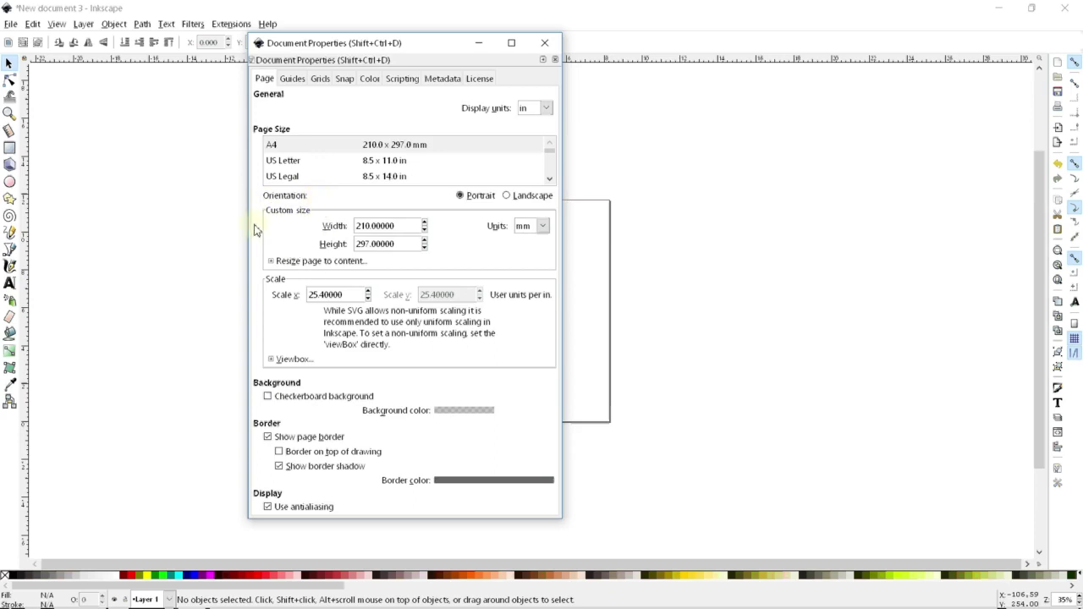
# - Switch the custom page size units to inches and make the page 36 in wide by 45 in high
pyautogui.click(542, 226)
pyautogui.click(532, 310)
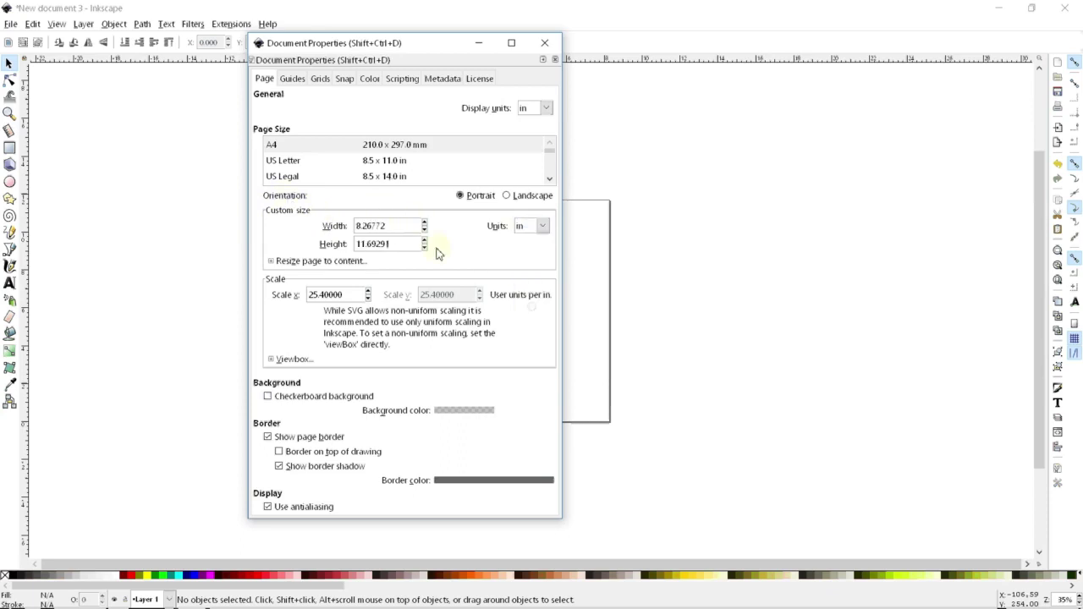
pyautogui.tripleClick(398, 225)
pyautogui.write('36')
pyautogui.press('Tab')
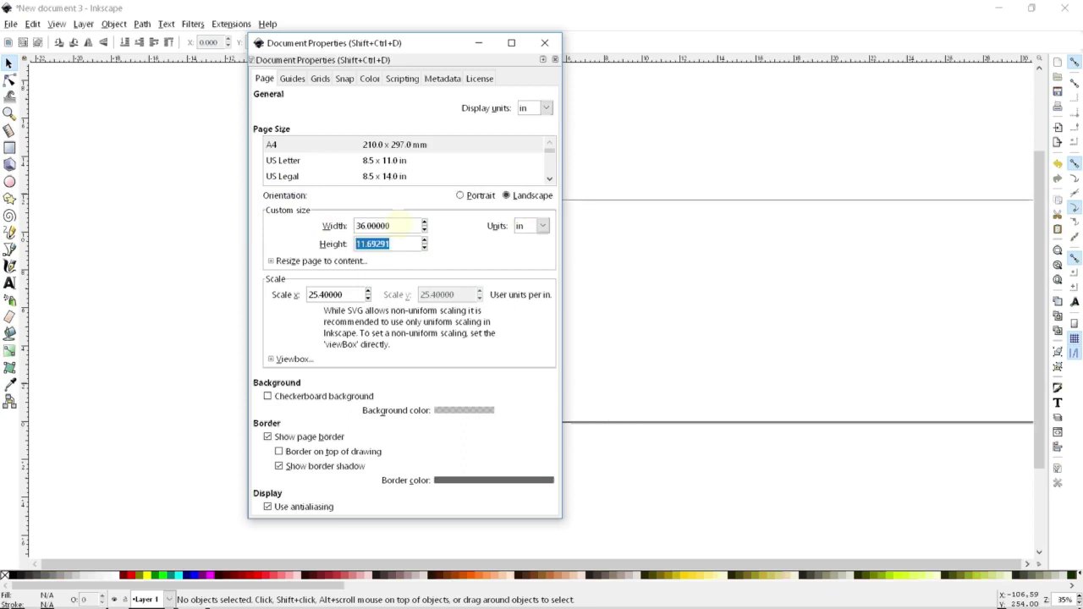
pyautogui.write('45')
pyautogui.press('Return')
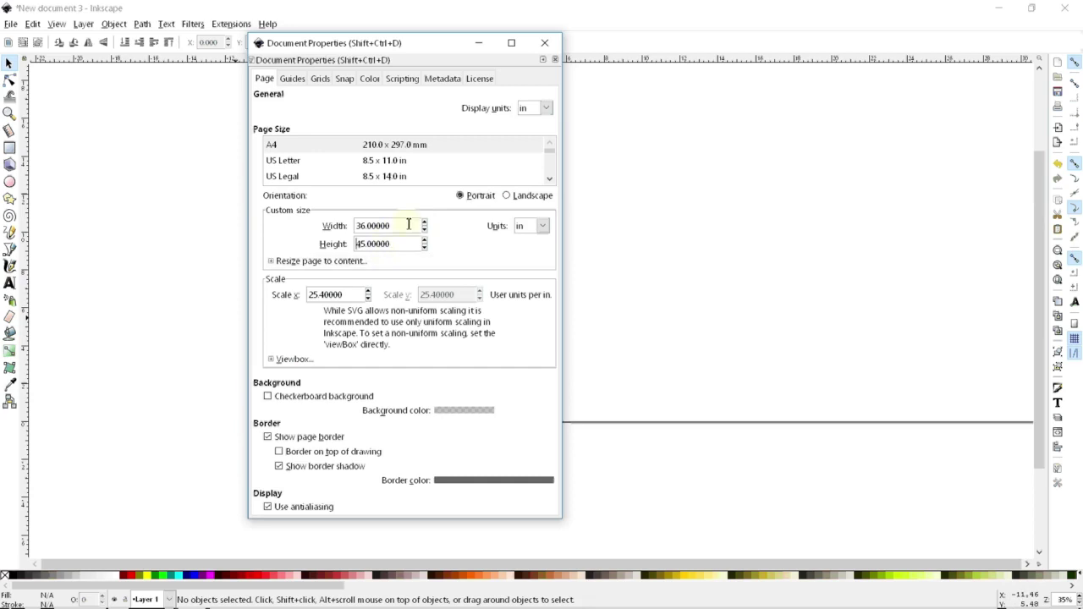
pyautogui.click(542, 44)
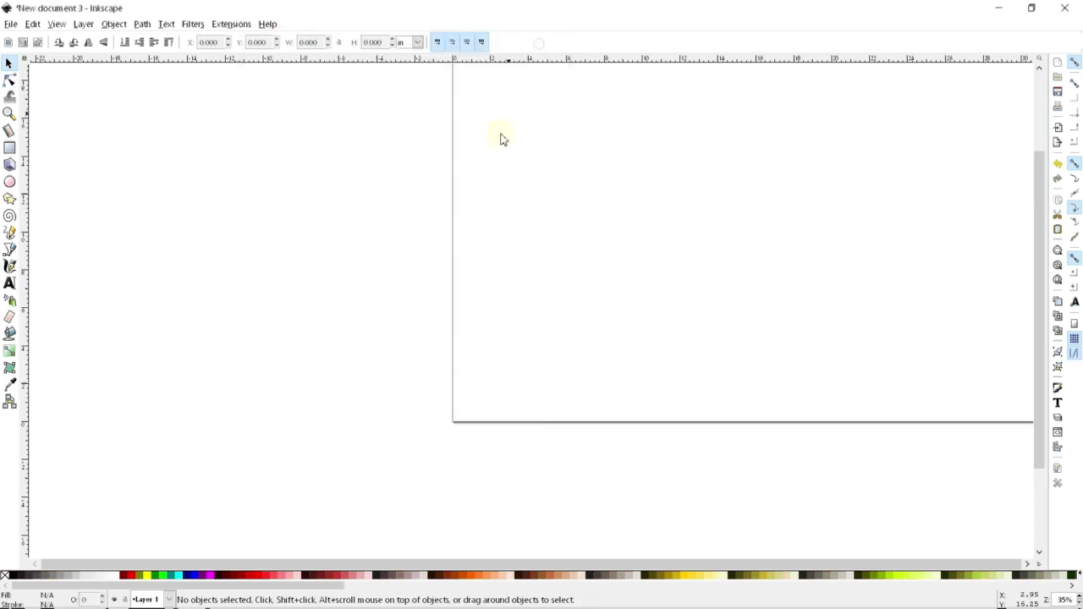
# - Look over the resized page from edge to edge and bring the whole page into view
pyautogui.scroll(3, 606, 257)
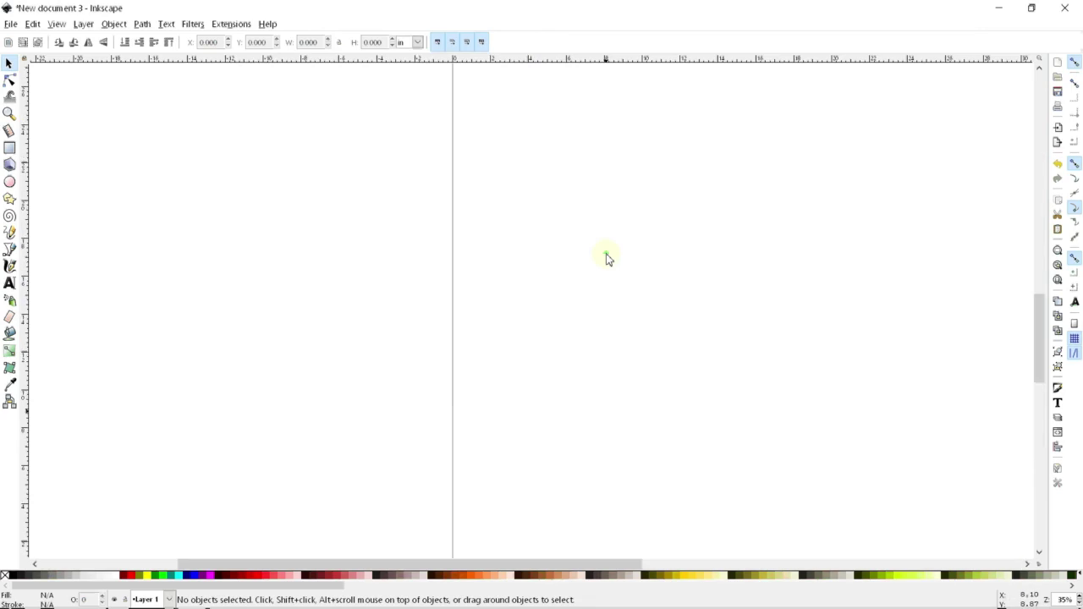
pyautogui.scroll(-3, 607, 257)
pyautogui.scroll(4, 664, 249)
pyautogui.scroll(-5, 561, 279)
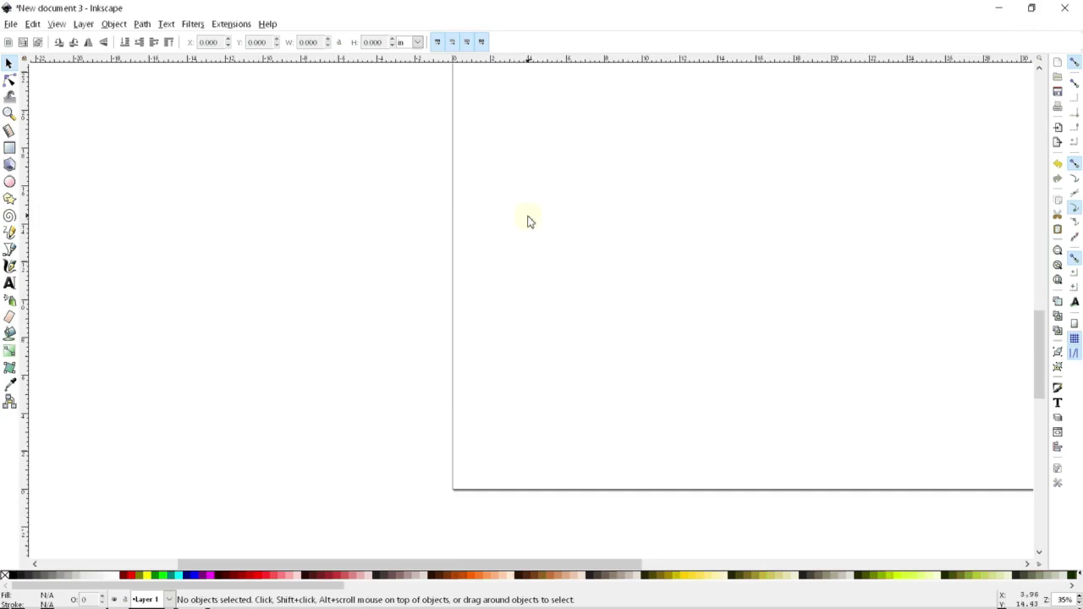
pyautogui.scroll(5, 519, 348)
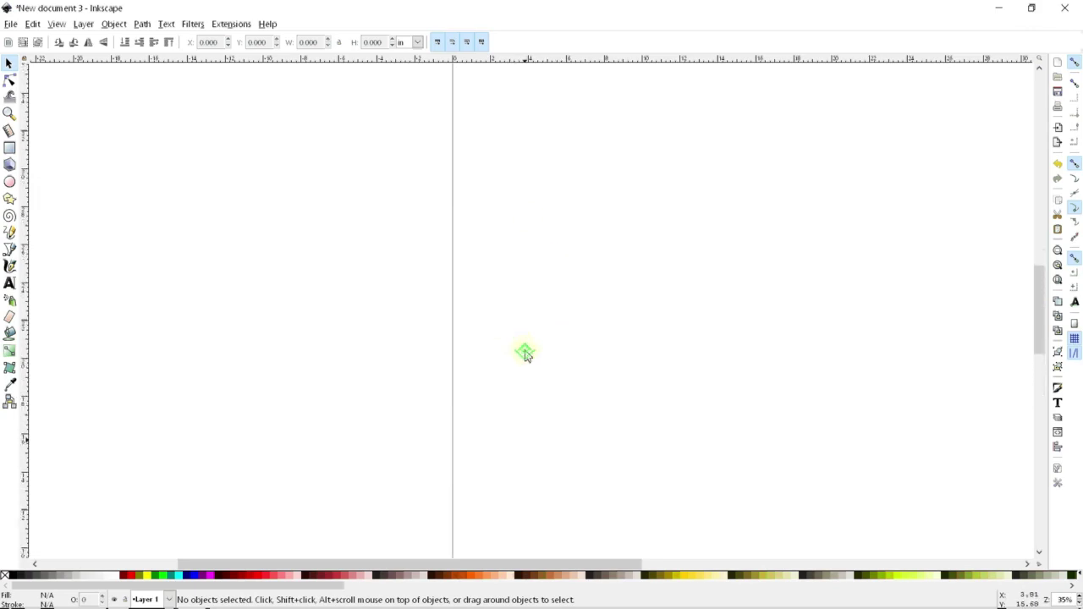
pyautogui.scroll(-7, 525, 353)
pyautogui.scroll(7, 503, 279)
pyautogui.scroll(5, 504, 275)
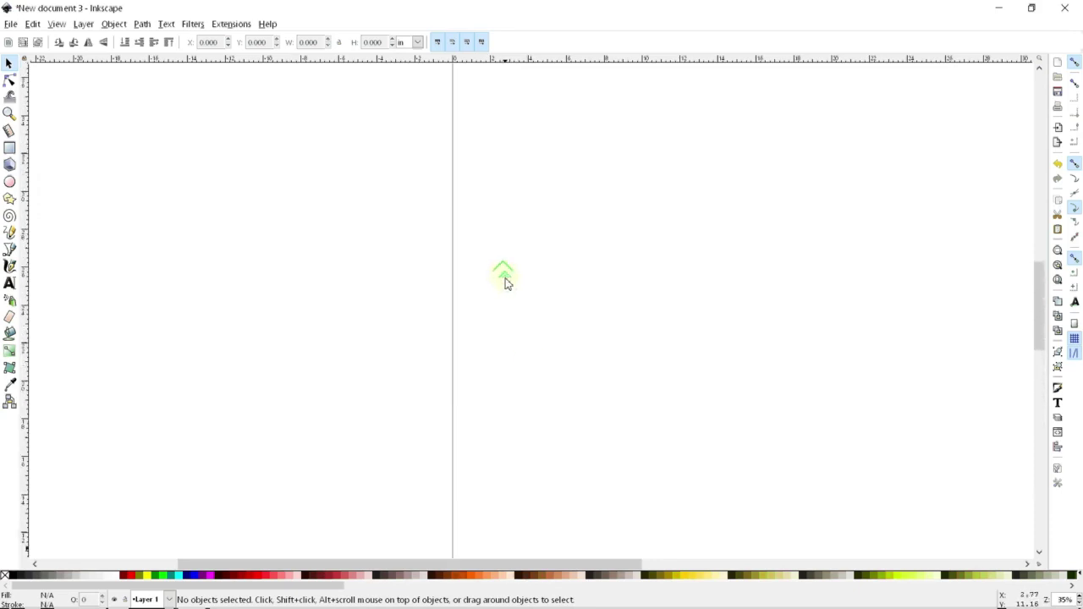
pyautogui.scroll(-4, 501, 270)
pyautogui.scroll(-3, 500, 270)
pyautogui.scroll(1, 500, 270)
pyautogui.scroll(-5, 443, 268)
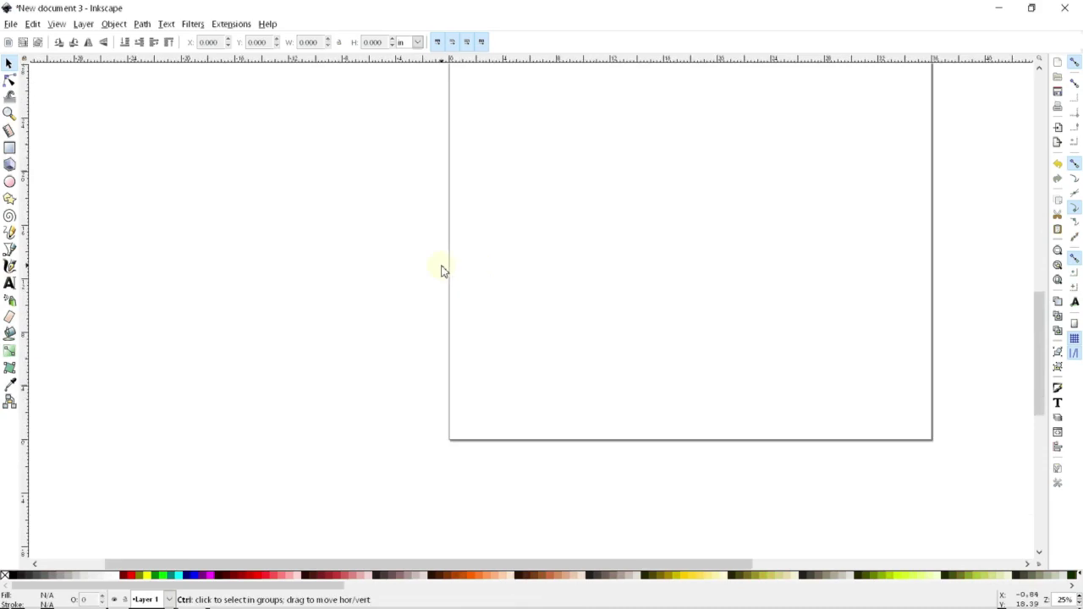
pyautogui.scroll(4, 493, 232)
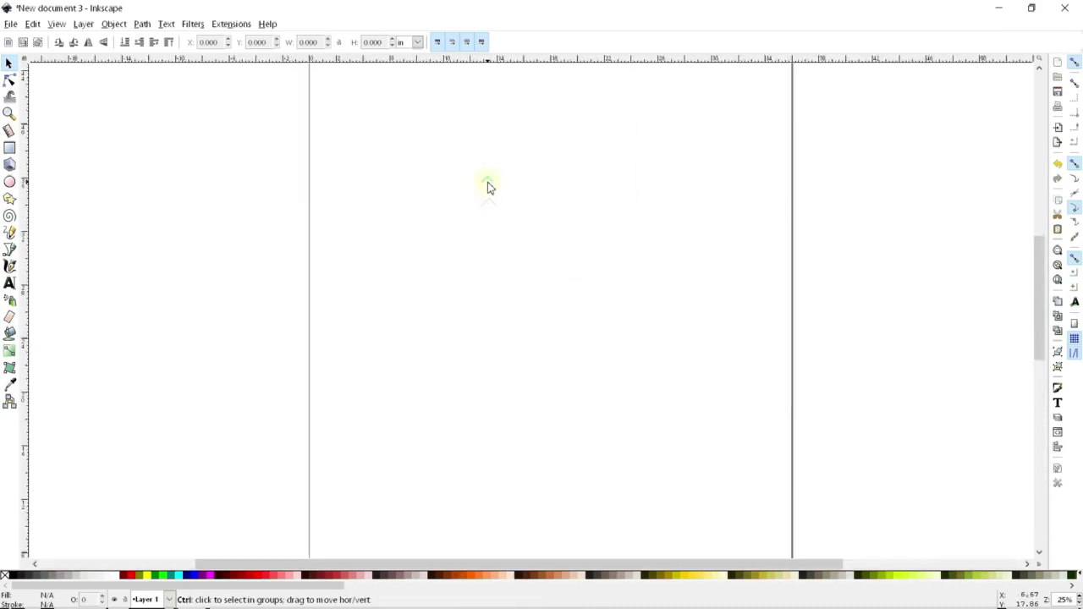
pyautogui.scroll(-6, 488, 186)
pyautogui.scroll(5, 486, 228)
pyautogui.scroll(4, 491, 250)
pyautogui.scroll(-7, 491, 251)
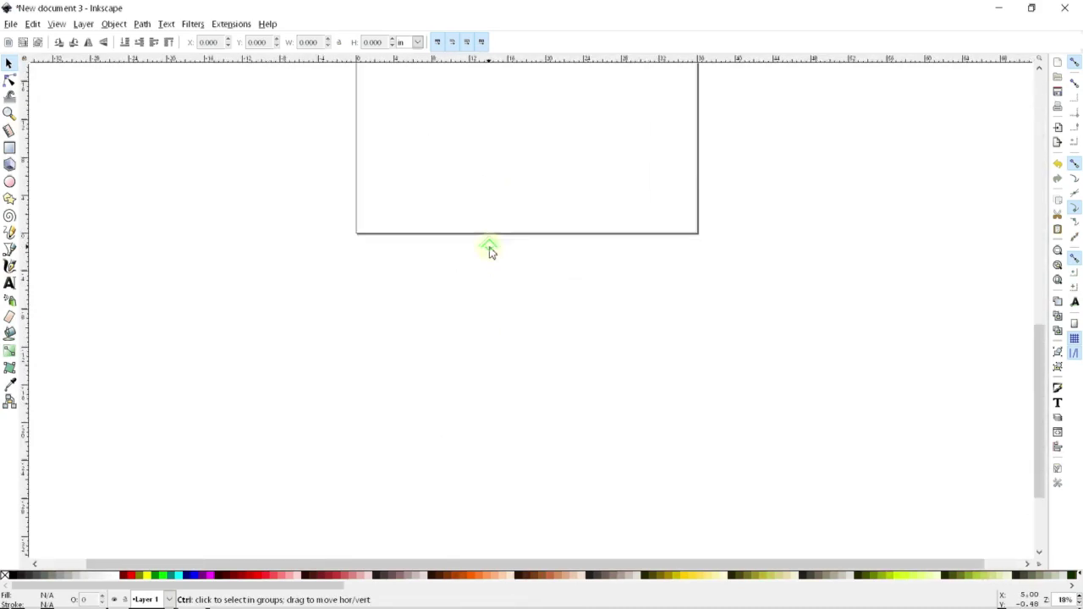
pyautogui.scroll(-1, 507, 294)
pyautogui.scroll(5, 491, 169)
pyautogui.scroll(-4, 495, 182)
pyautogui.scroll(1, 506, 246)
pyautogui.scroll(4, 520, 254)
pyautogui.scroll(-3, 481, 245)
pyautogui.scroll(1, 539, 119)
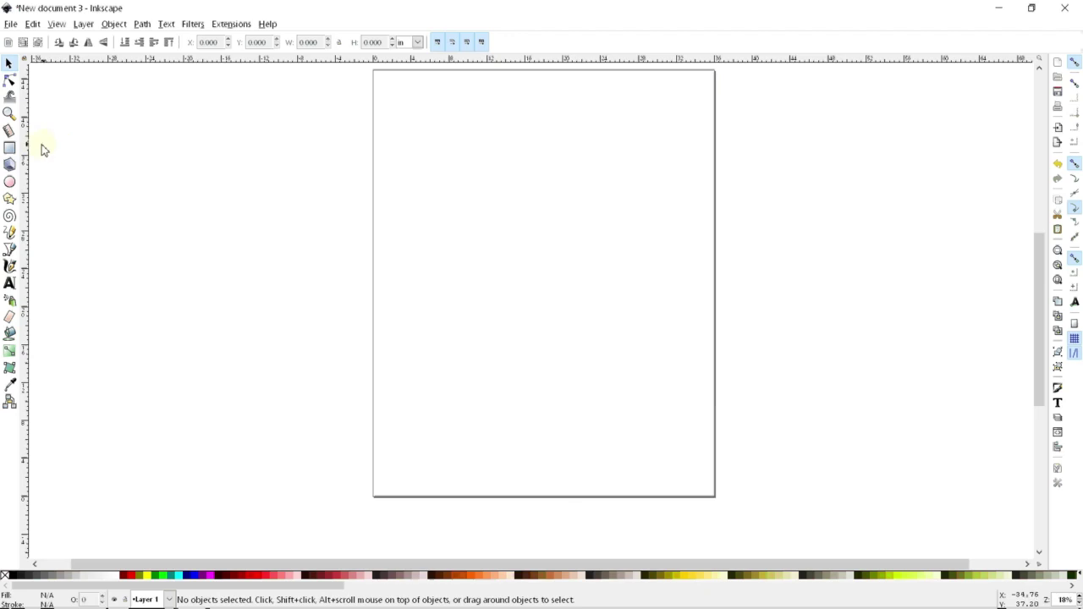
# - Draw a filled rectangle about 13.3 in wide and 14.7 in high in the upper part of the page
pyautogui.click(10, 148)
pyautogui.moveTo(436, 130); pyautogui.dragTo(562, 270)
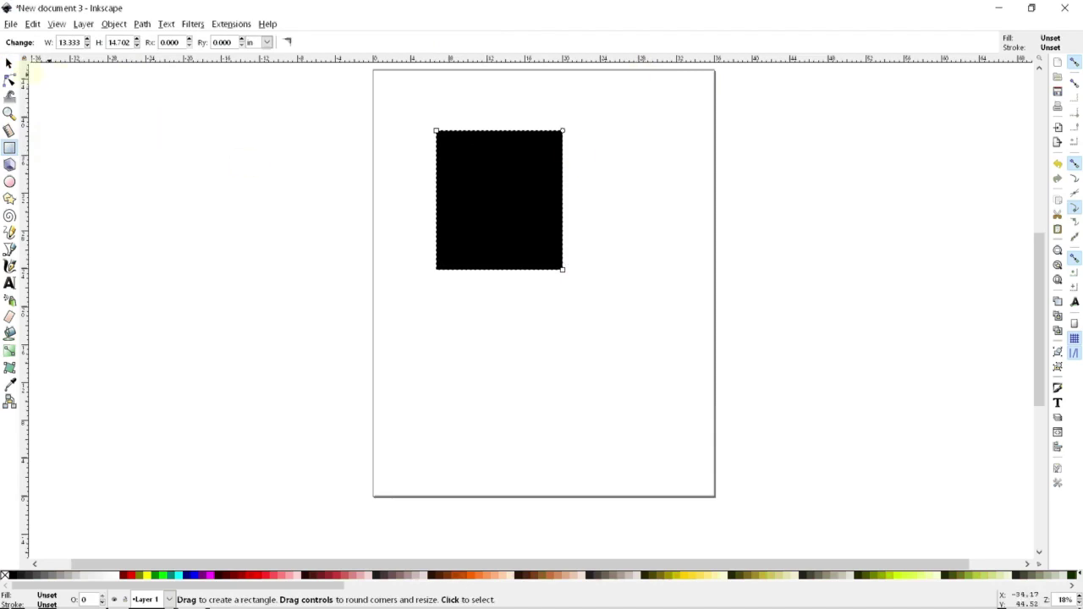
pyautogui.click(9, 65)
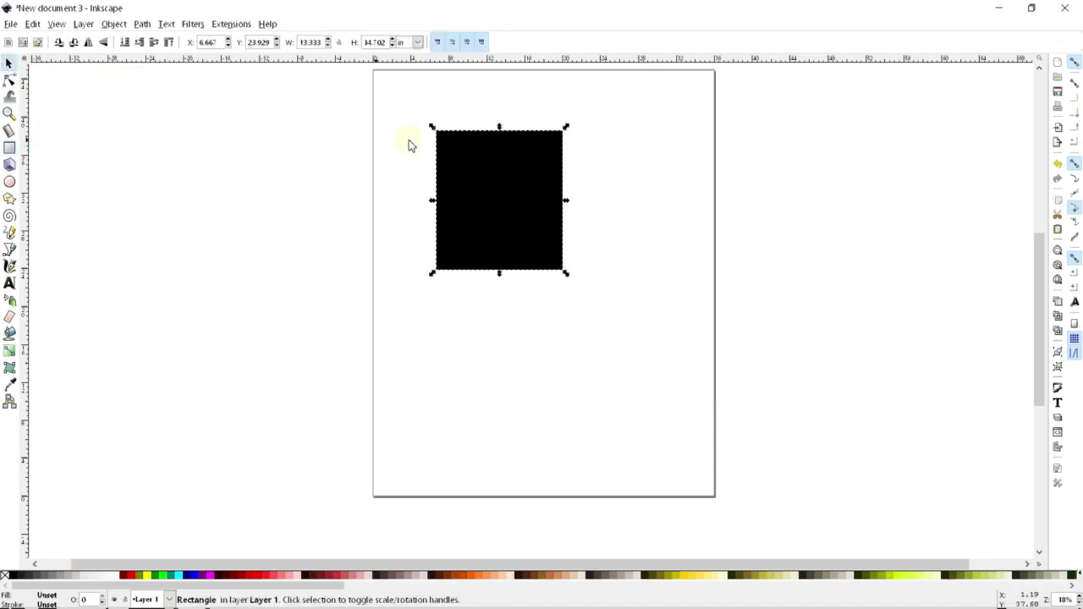
# - Set the rectangle's width to 9.5 in and its height to 28 in
pyautogui.click(309, 42)
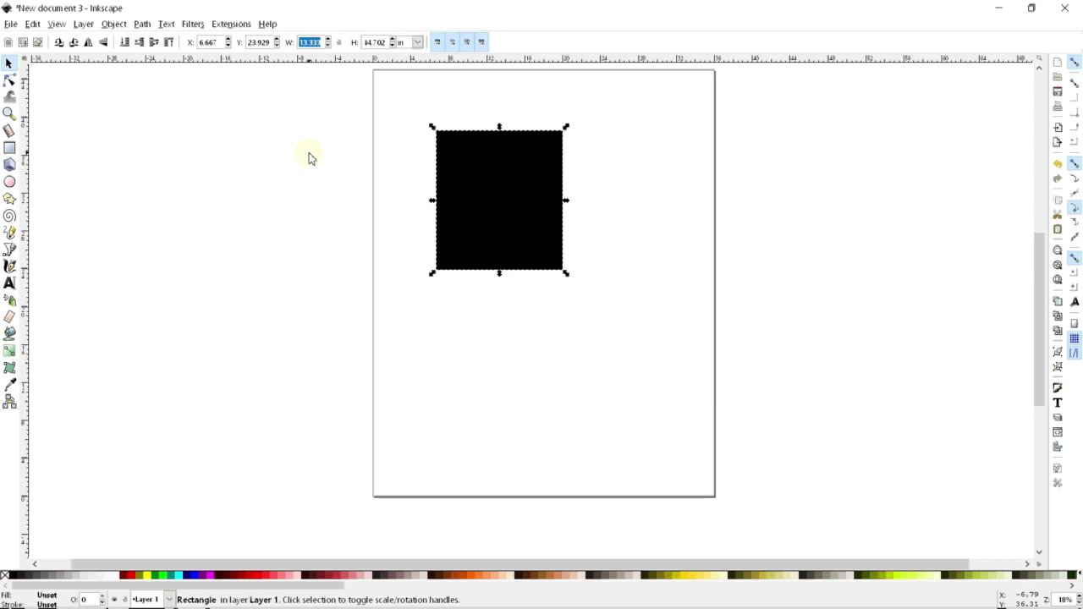
pyautogui.write('9')
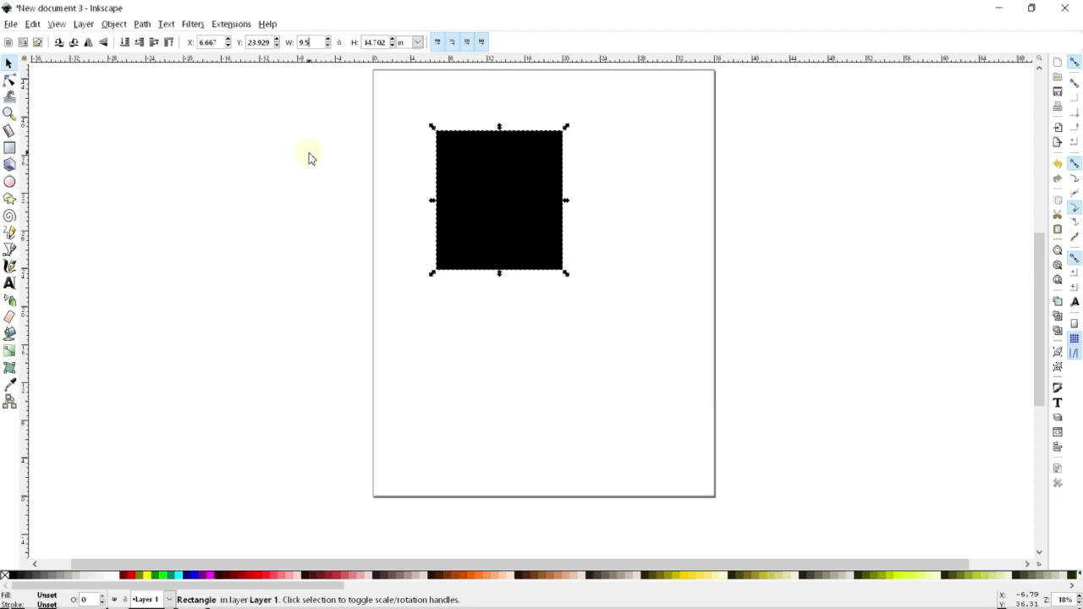
pyautogui.write('.5')
pyautogui.tripleClick(378, 44)
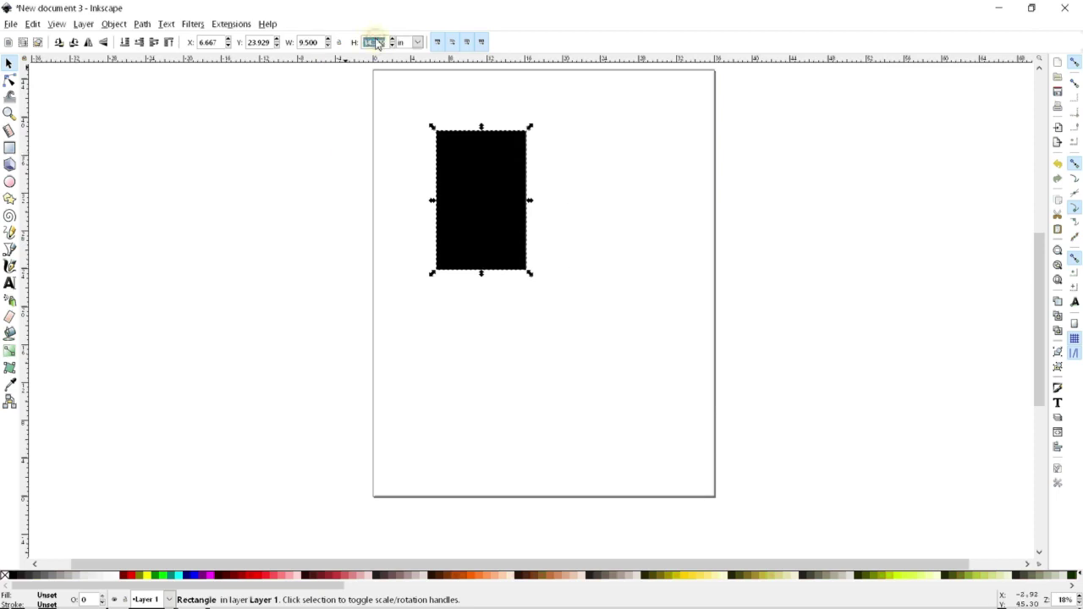
pyautogui.write('28')
pyautogui.press('Return')
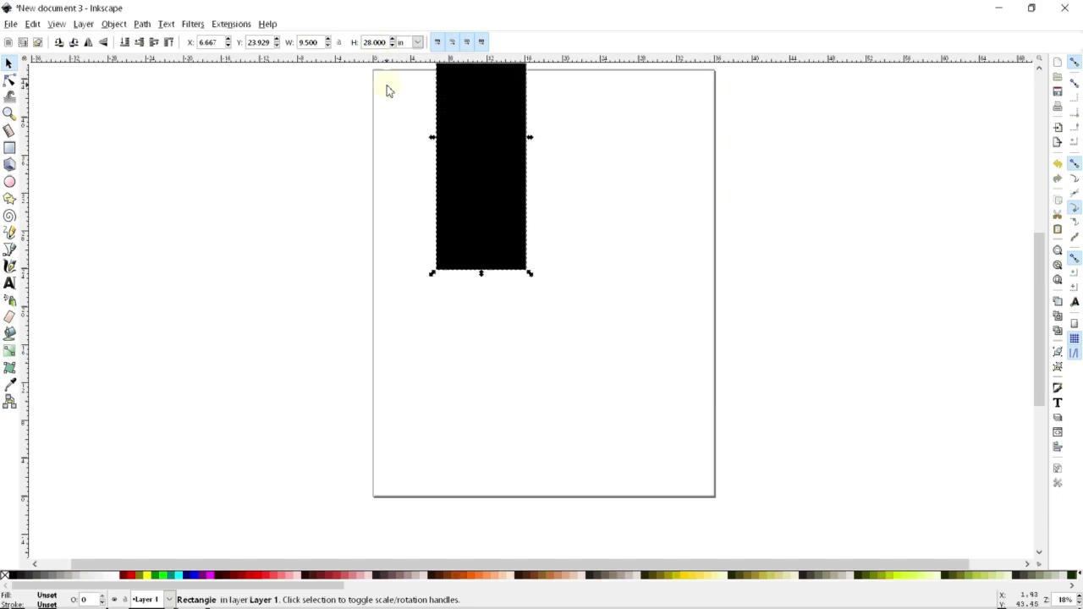
# - Move the rectangle fully inside the page, to about X 8.9 in and Y 7.4 in
pyautogui.moveTo(500, 176); pyautogui.dragTo(518, 282)
pyautogui.click(451, 197)
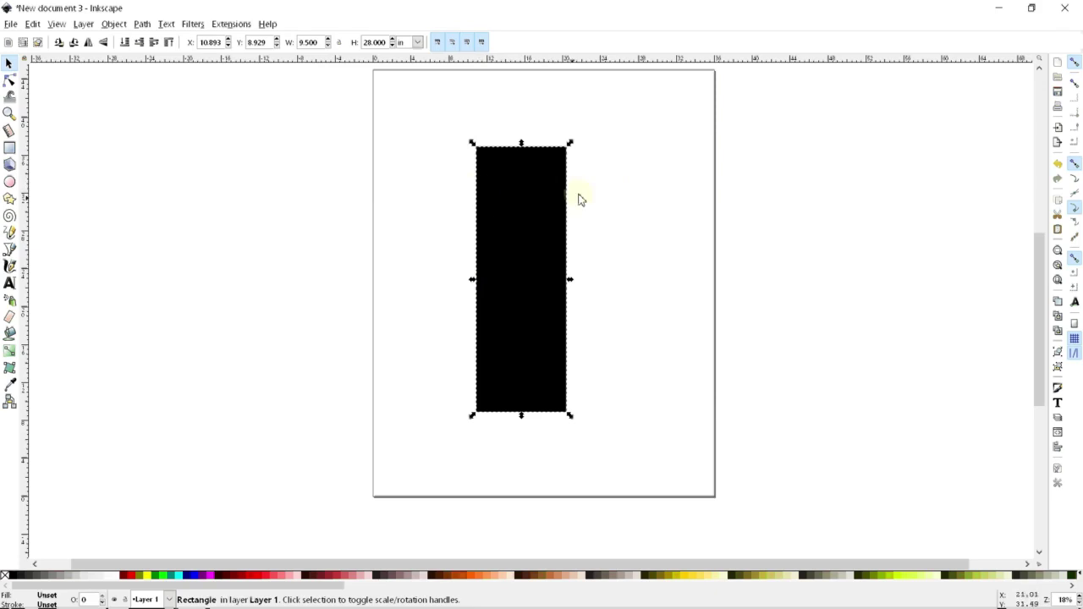
pyautogui.click(607, 186)
pyautogui.click(533, 210)
pyautogui.moveTo(534, 208)
pyautogui.mouseDown()
pyautogui.moveTo(619, 177)
pyautogui.moveTo(526, 191)
pyautogui.mouseUp()
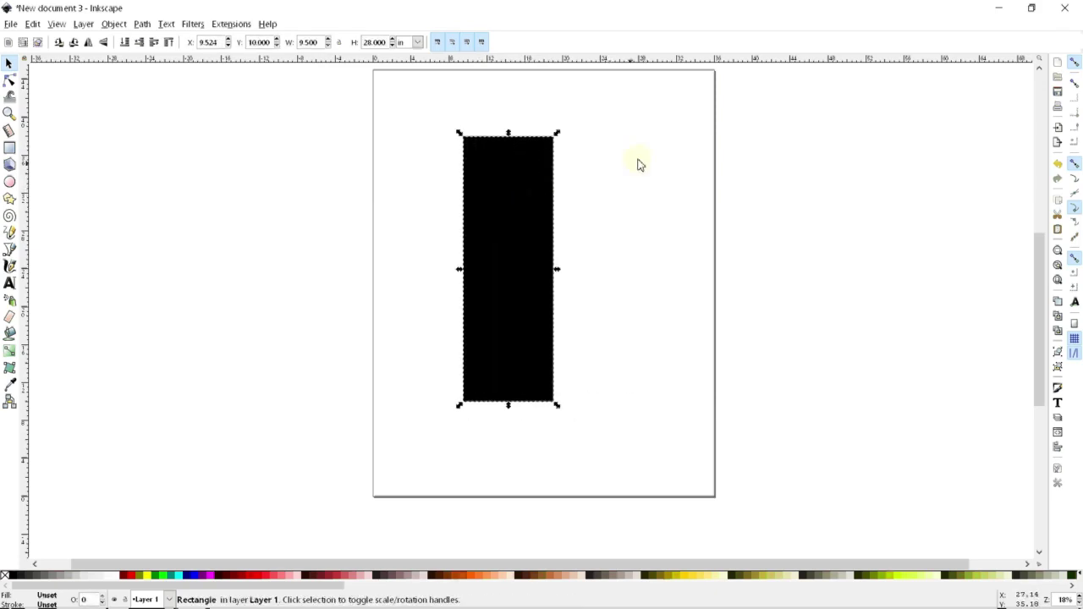
pyautogui.click(423, 220)
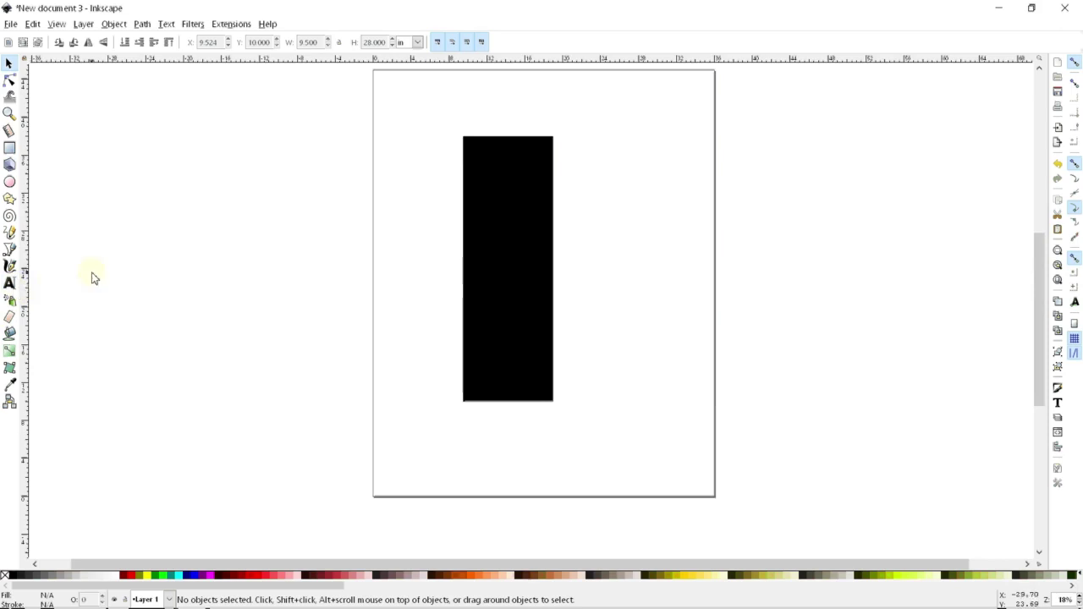
pyautogui.moveTo(530, 245); pyautogui.dragTo(527, 279)
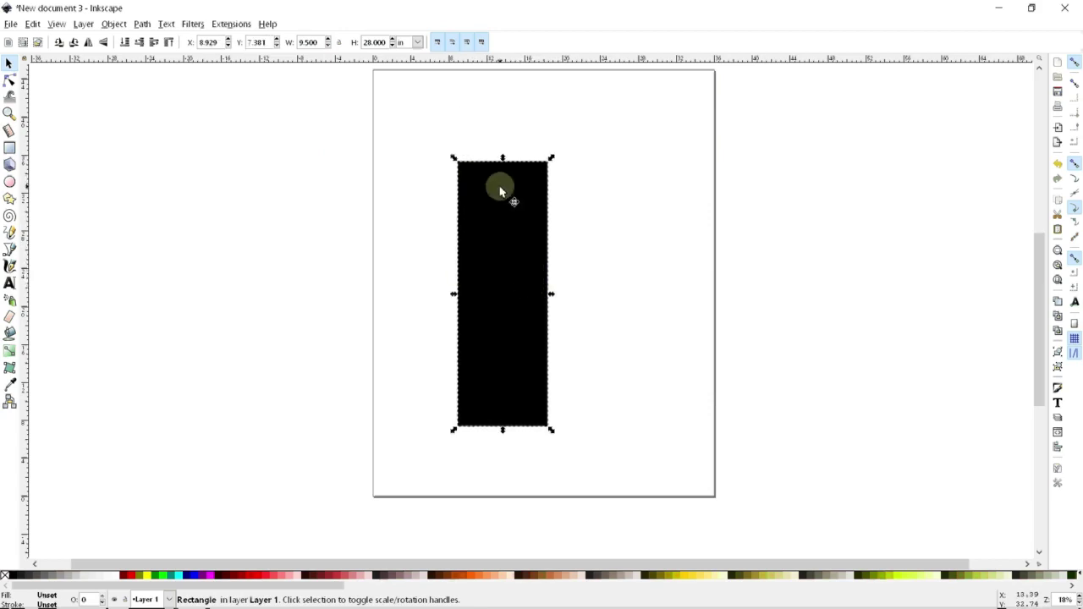
# - Try rounding the rectangle's corners with a 5 in horizontal radius, and reset the radius to 0
pyautogui.press('r')
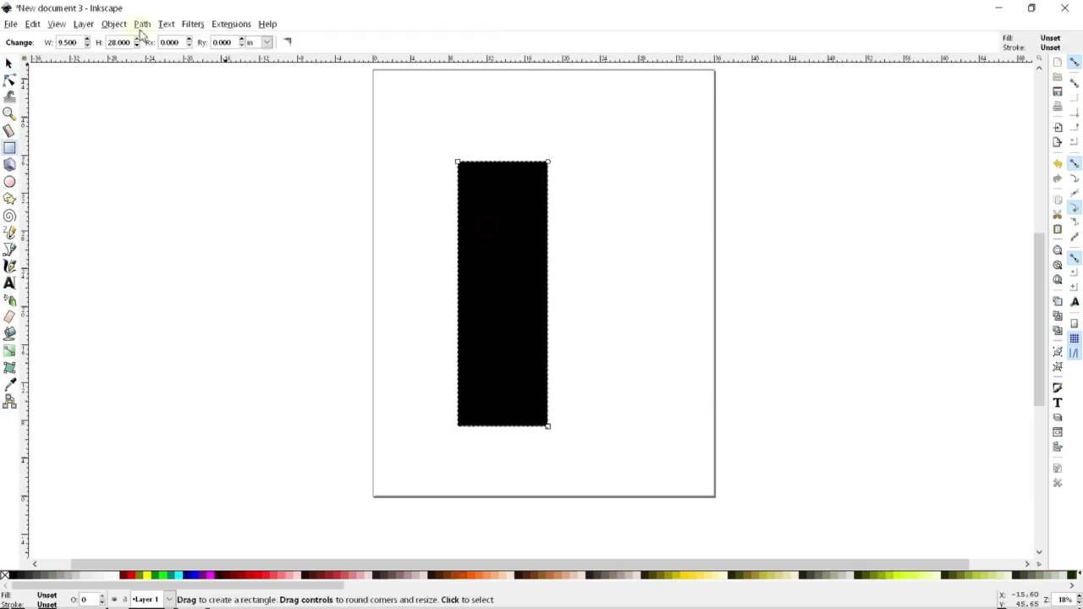
pyautogui.click(173, 42)
pyautogui.write('50')
pyautogui.press('Return')
pyautogui.click(174, 42)
pyautogui.write('5')
pyautogui.press('Return')
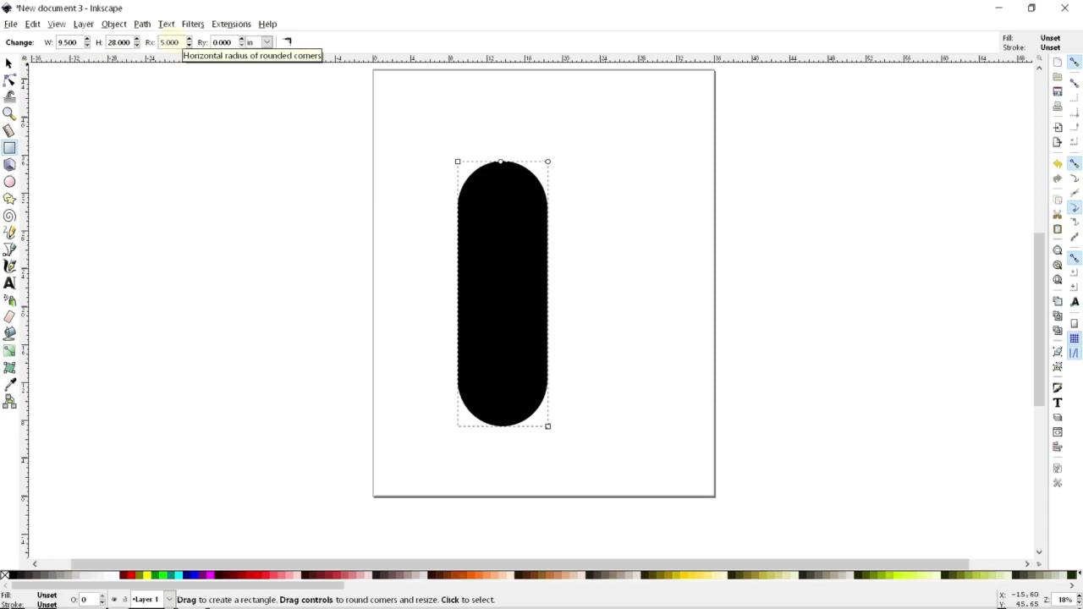
pyautogui.write('0')
pyautogui.press('Return')
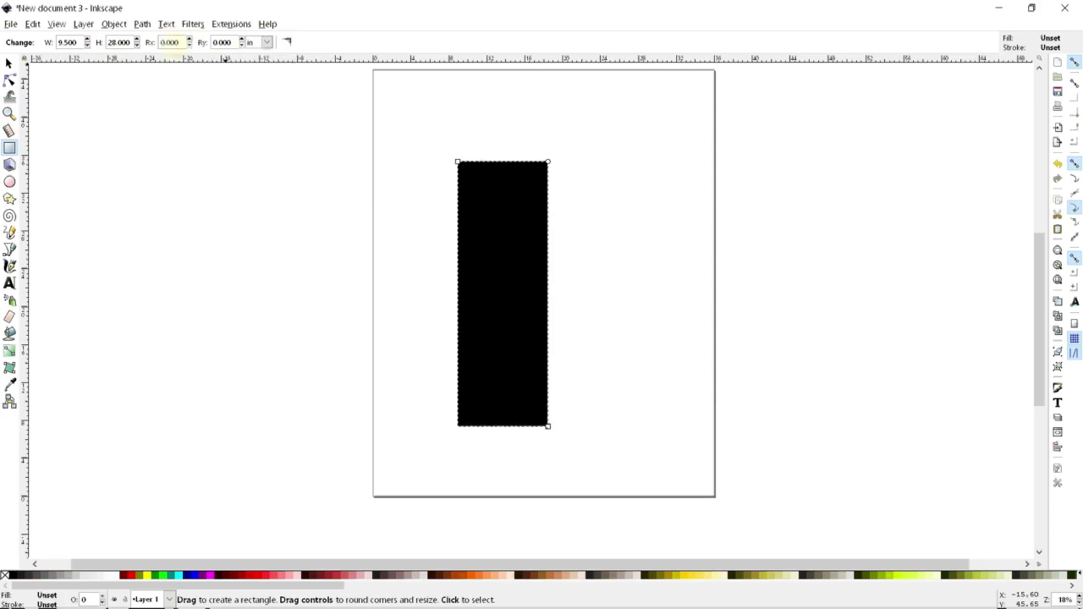
pyautogui.click(243, 157)
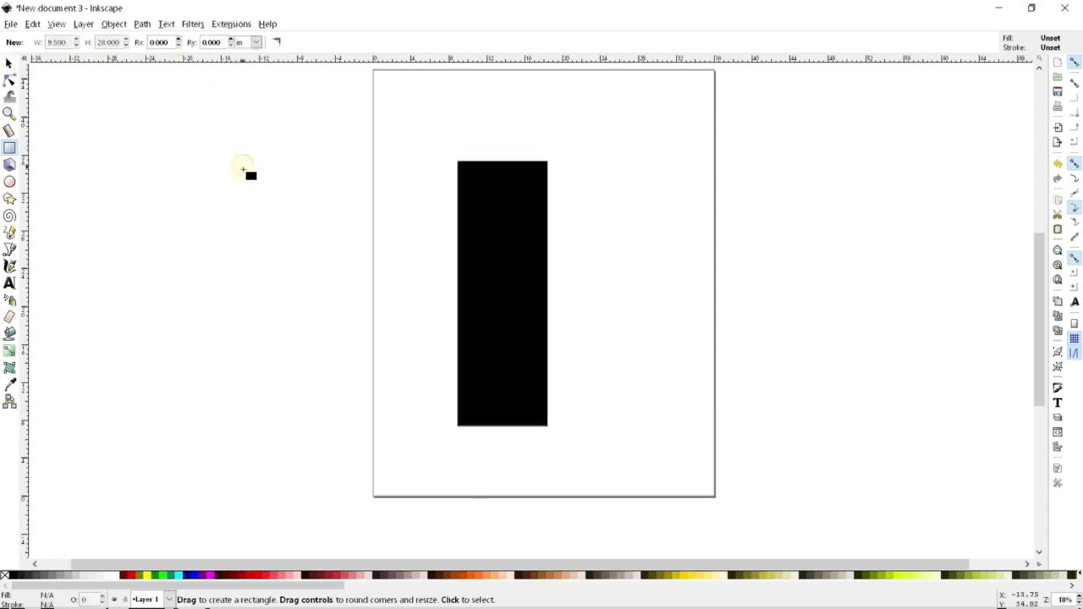
# - Convert the rectangle to a path and move it to about X 8.2 in and Y 9.9 in
pyautogui.press('s')
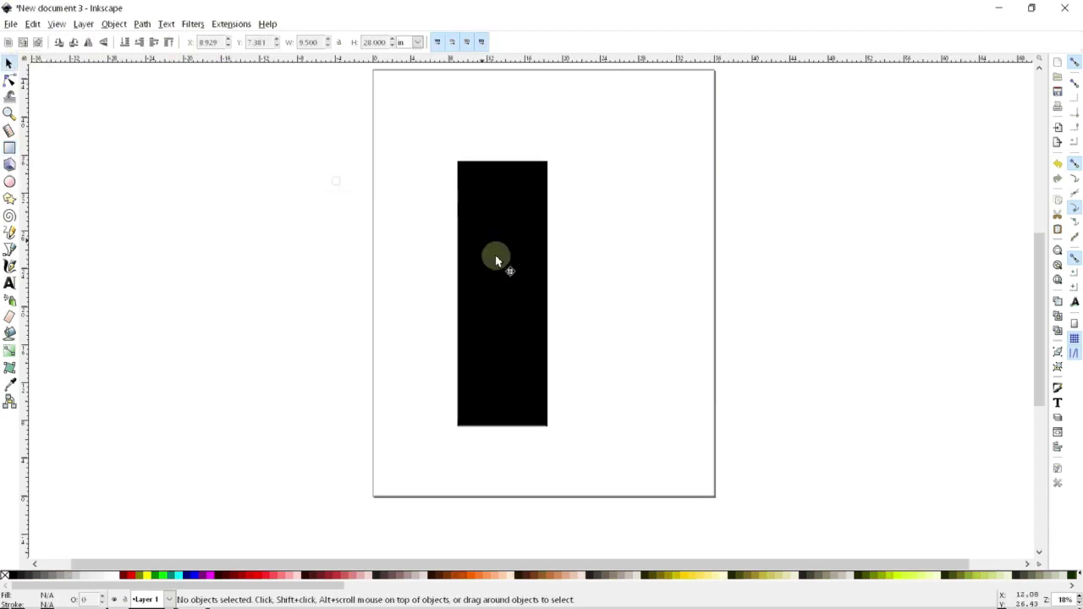
pyautogui.click(506, 277)
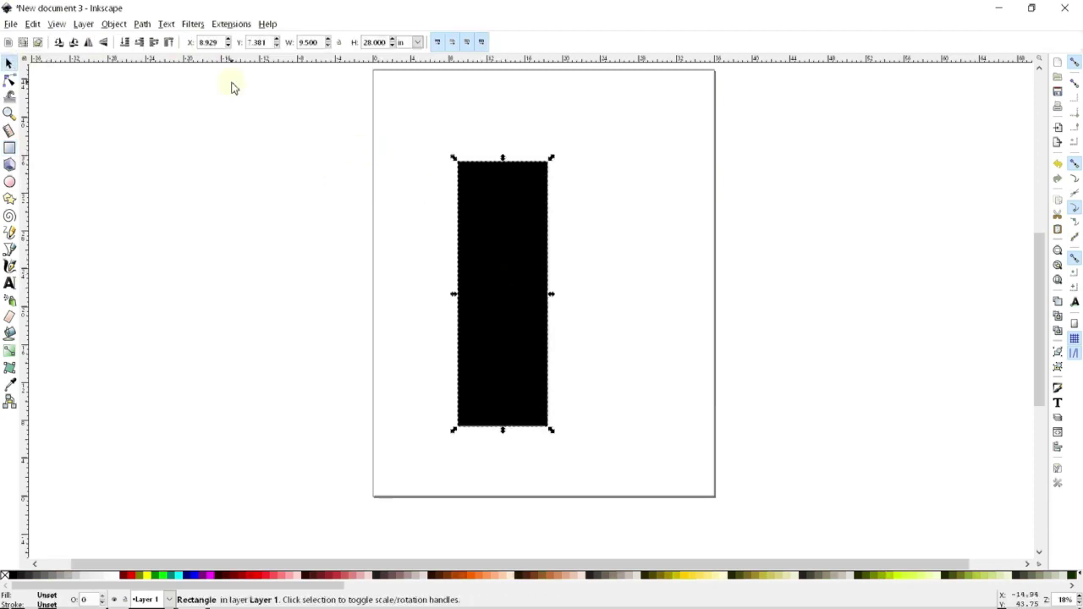
pyautogui.click(141, 24)
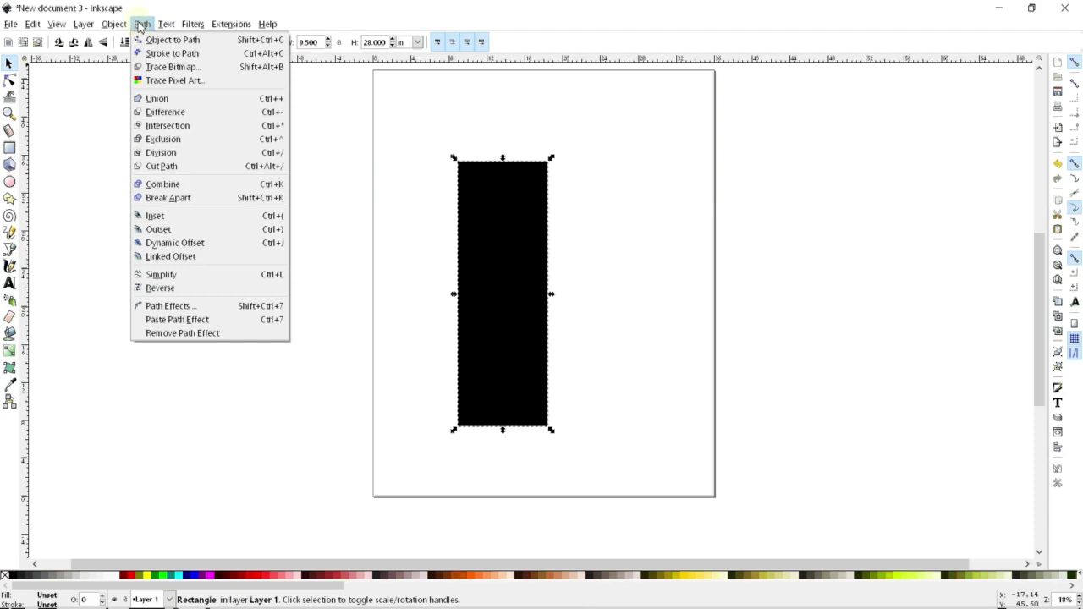
pyautogui.click(214, 40)
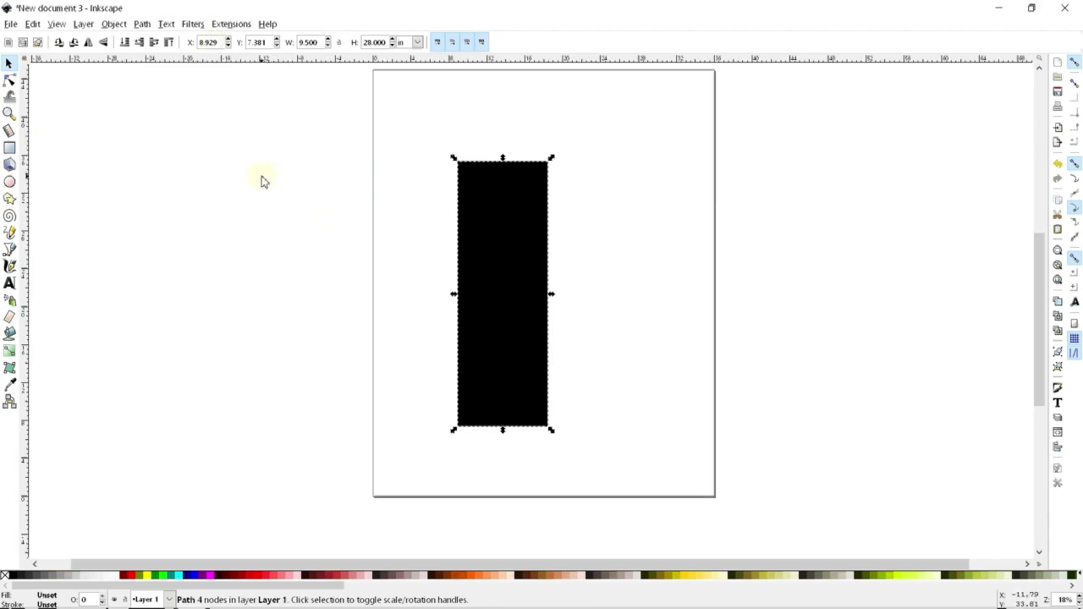
pyautogui.moveTo(507, 277); pyautogui.dragTo(484, 255)
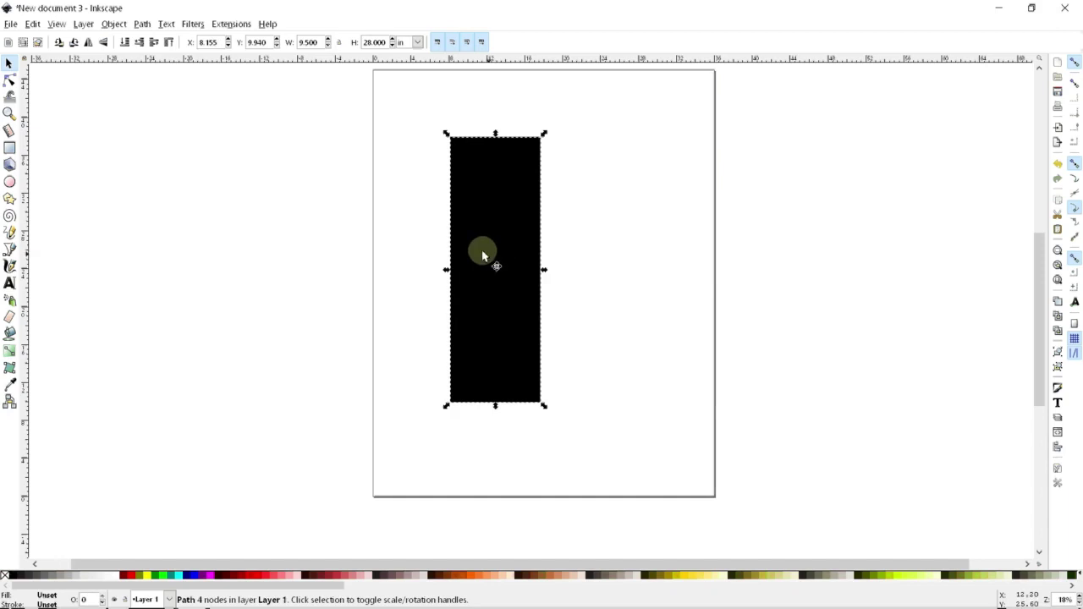
# - Try bending the rectangle's top edge into a curve by editing its segment, and undo the change
pyautogui.click(10, 79)
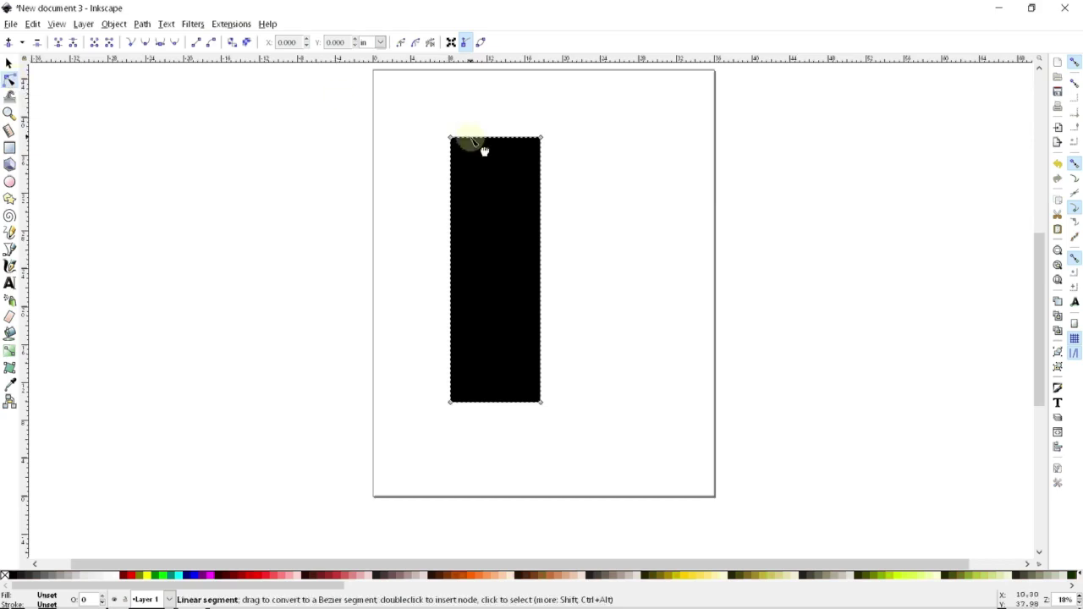
pyautogui.moveTo(489, 145); pyautogui.dragTo(450, 153)
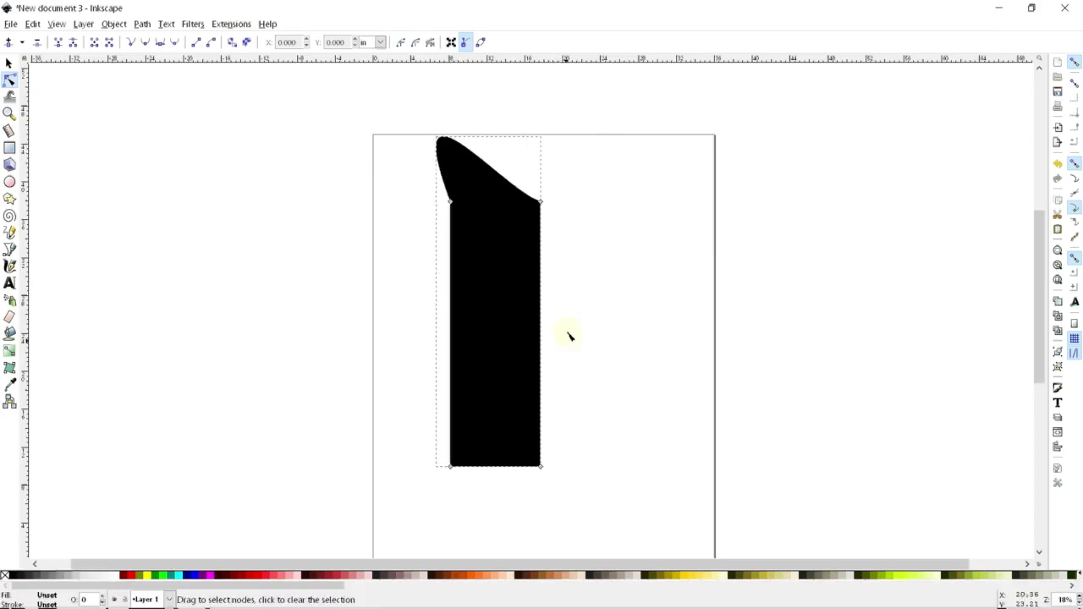
pyautogui.hotkey('ctrl', 'z')
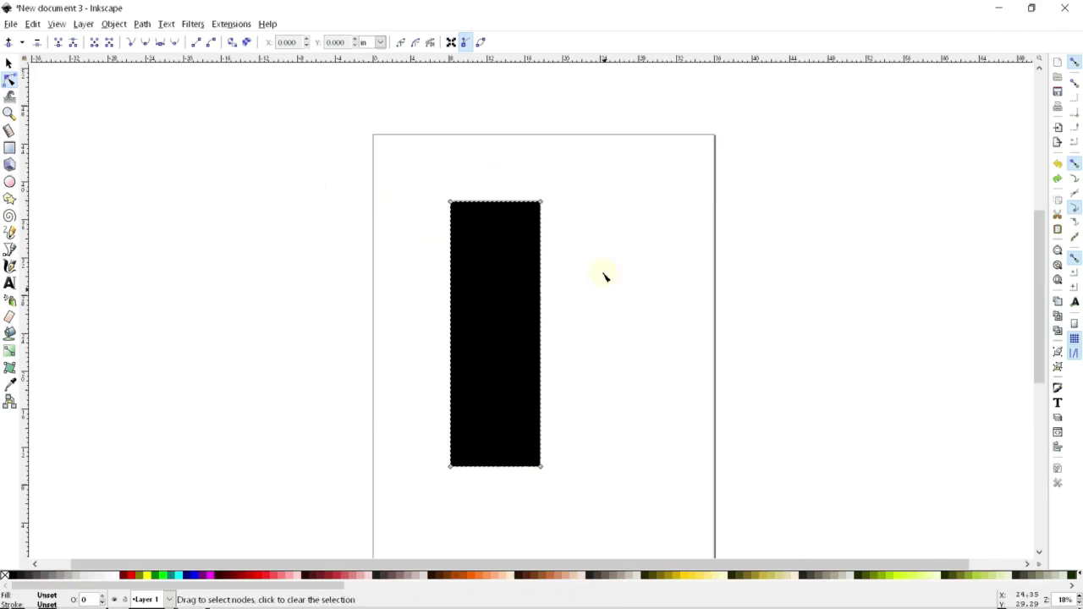
# - Set the path's upper-right node to X 13.655 in, and move the path to about X 12.9 in and Y 12.1 in
pyautogui.click(541, 204)
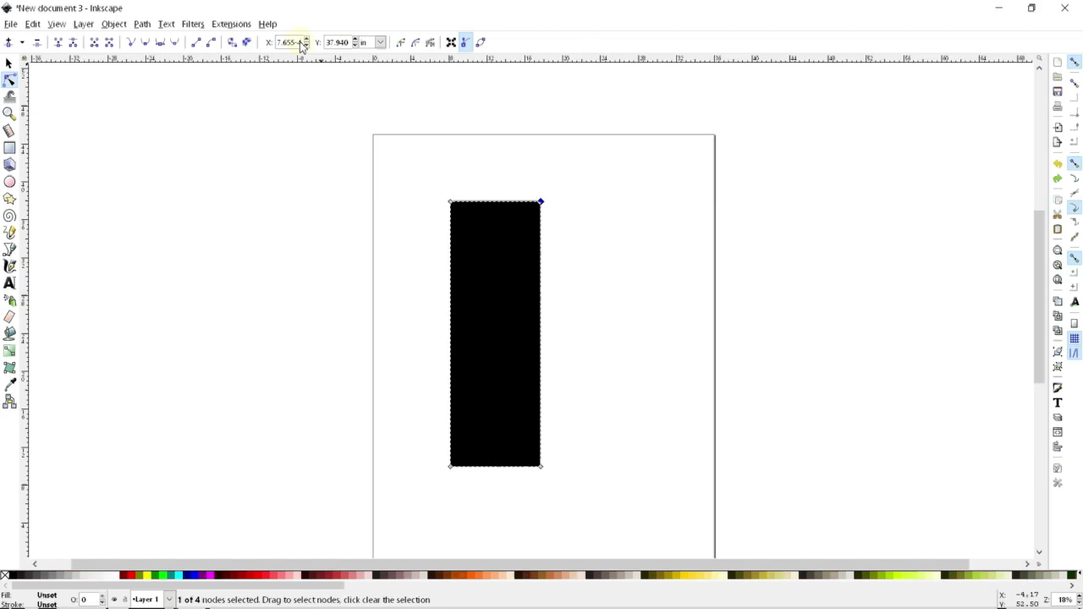
pyautogui.press('Return')
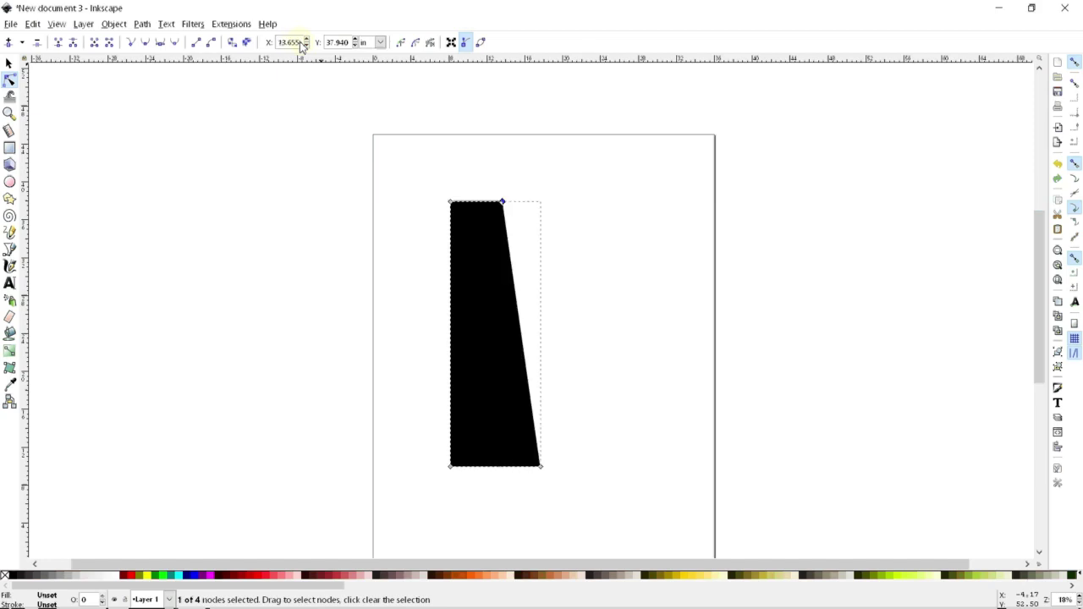
pyautogui.click(9, 63)
pyautogui.click(330, 309)
pyautogui.moveTo(495, 288); pyautogui.dragTo(524, 283)
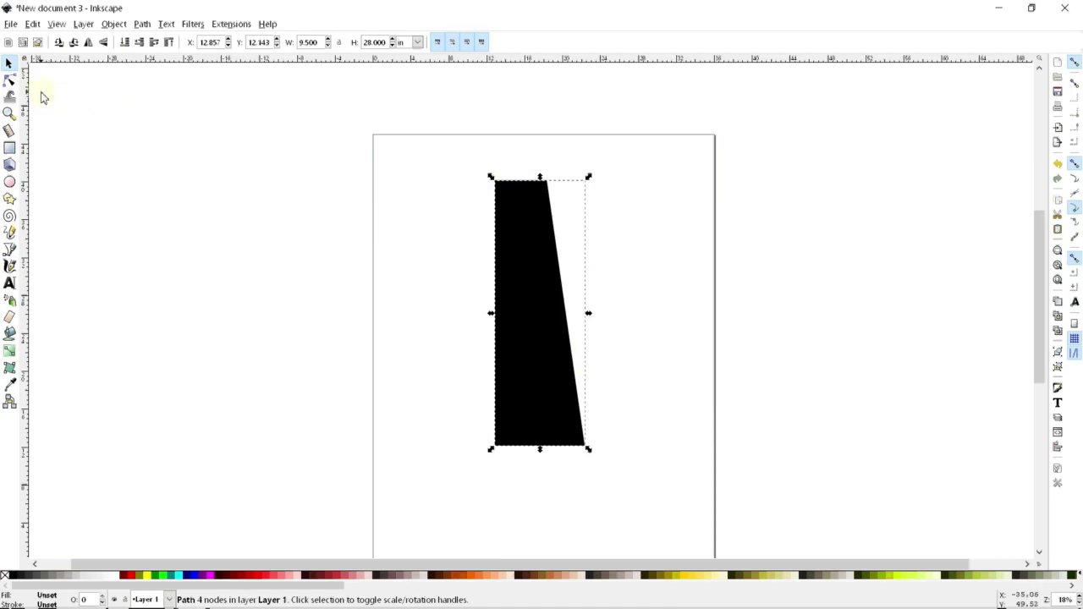
# - Convert the path's slanted right edge into a curve segment with handles at both end nodes
pyautogui.click(9, 80)
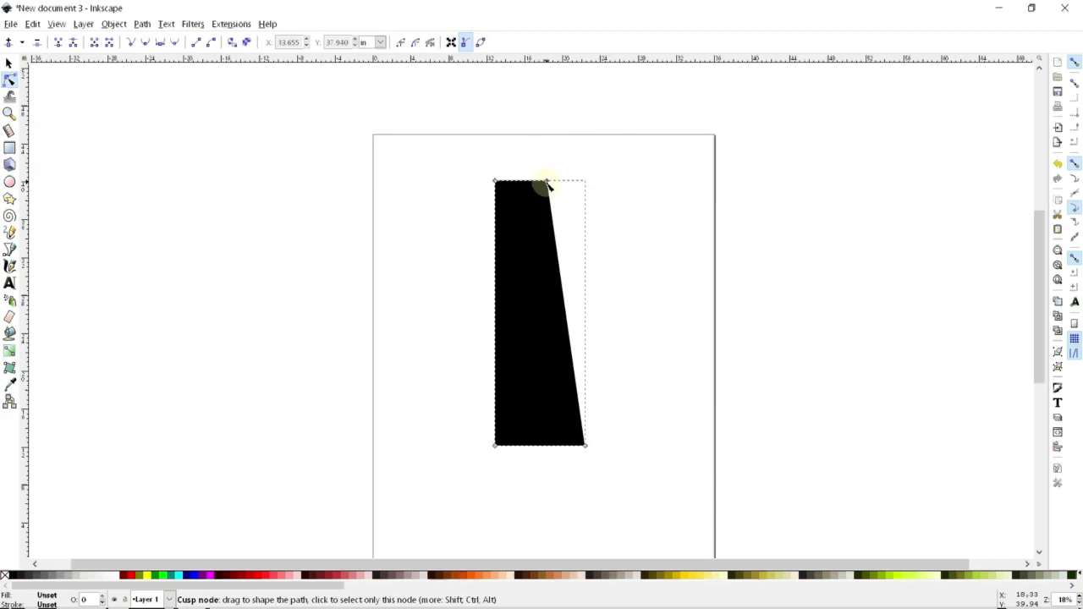
pyautogui.click(554, 244)
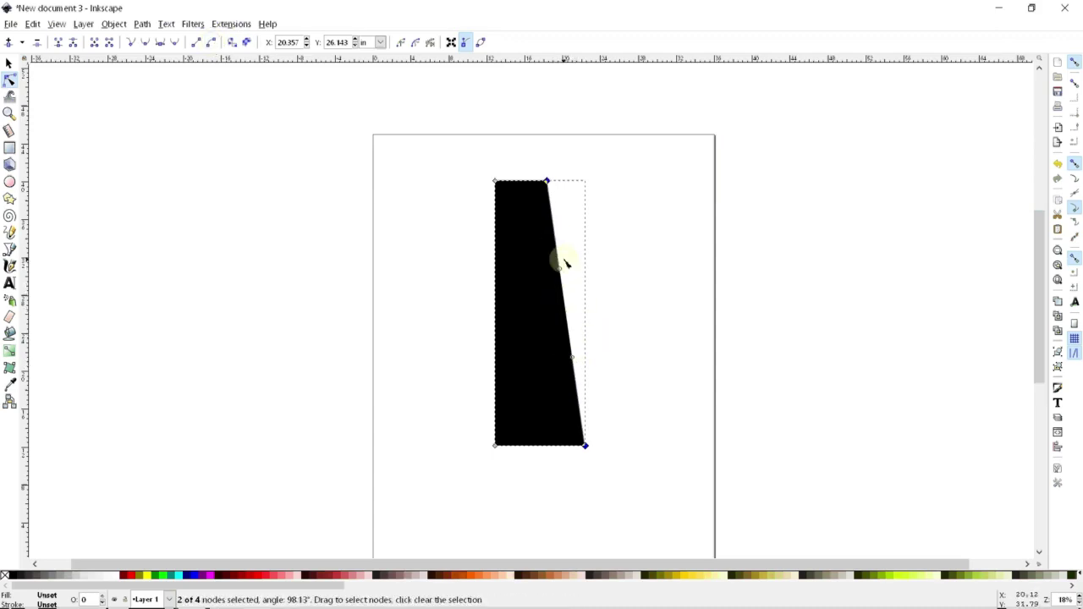
pyautogui.scroll(1, 583, 358)
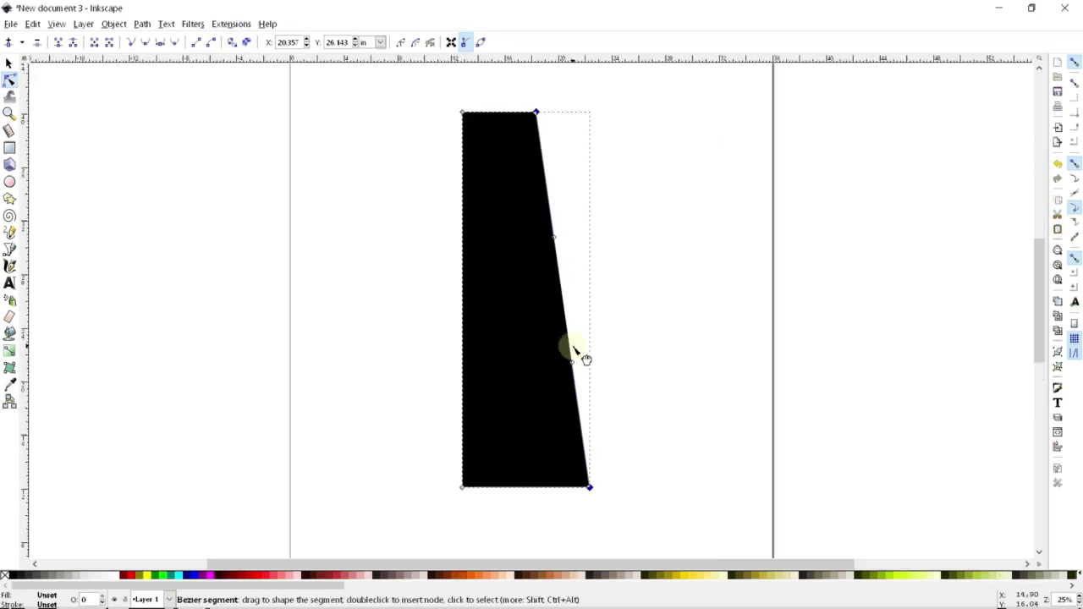
pyautogui.click(552, 241)
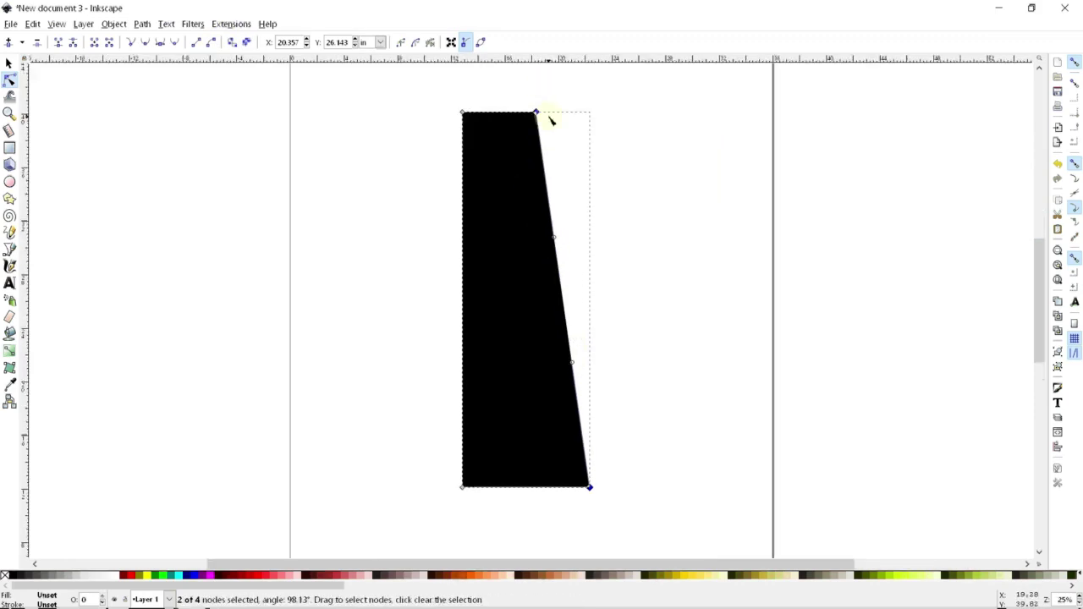
# - Try bulging the path's right edge outward with its two curve handles
pyautogui.moveTo(551, 240); pyautogui.dragTo(637, 167)
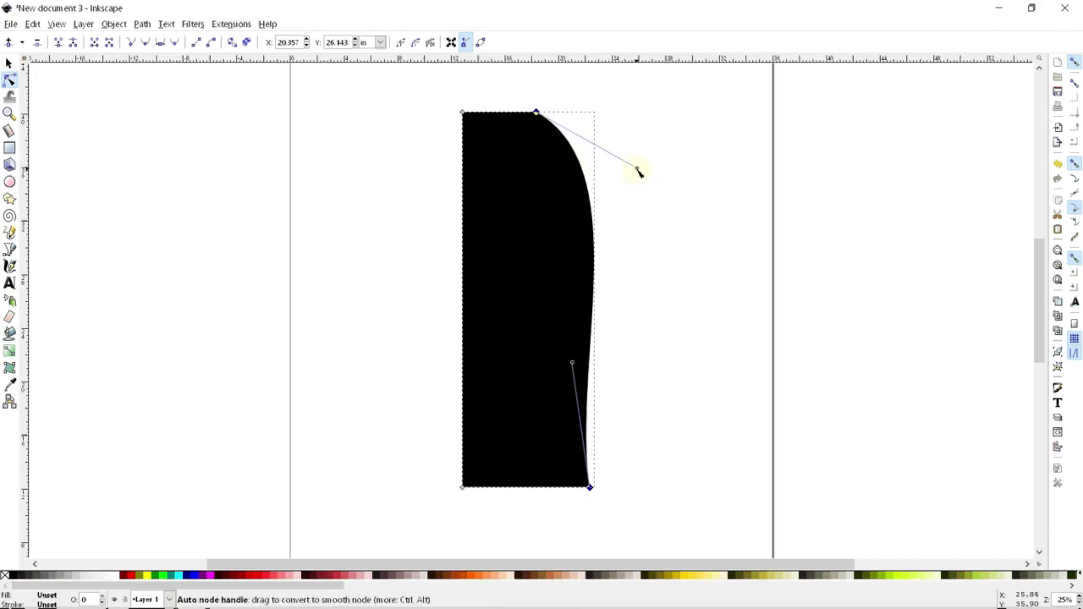
pyautogui.moveTo(639, 172); pyautogui.dragTo(635, 193)
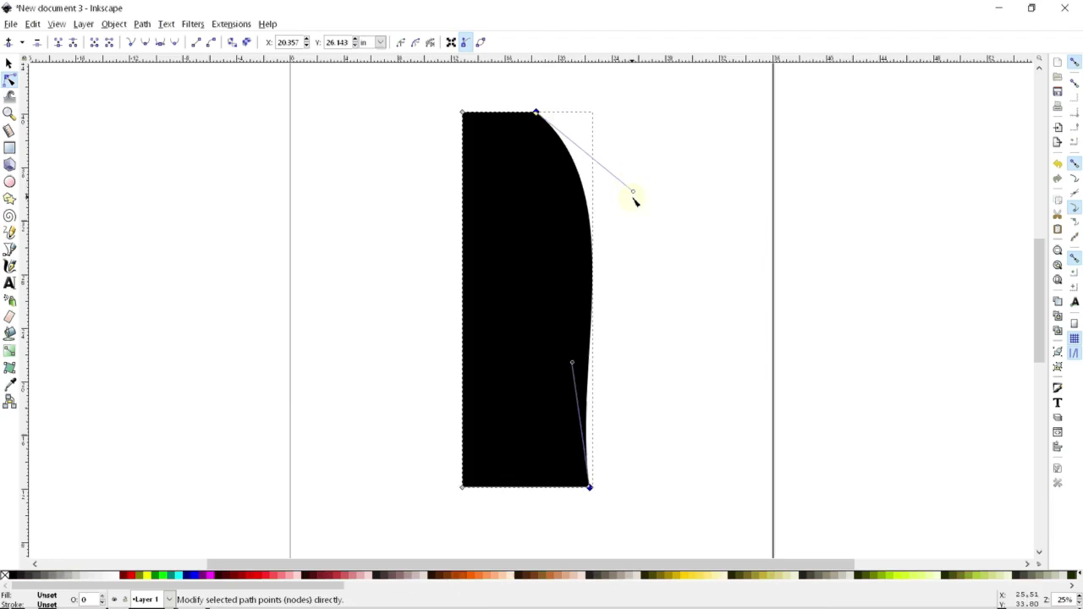
pyautogui.moveTo(572, 363); pyautogui.dragTo(630, 388)
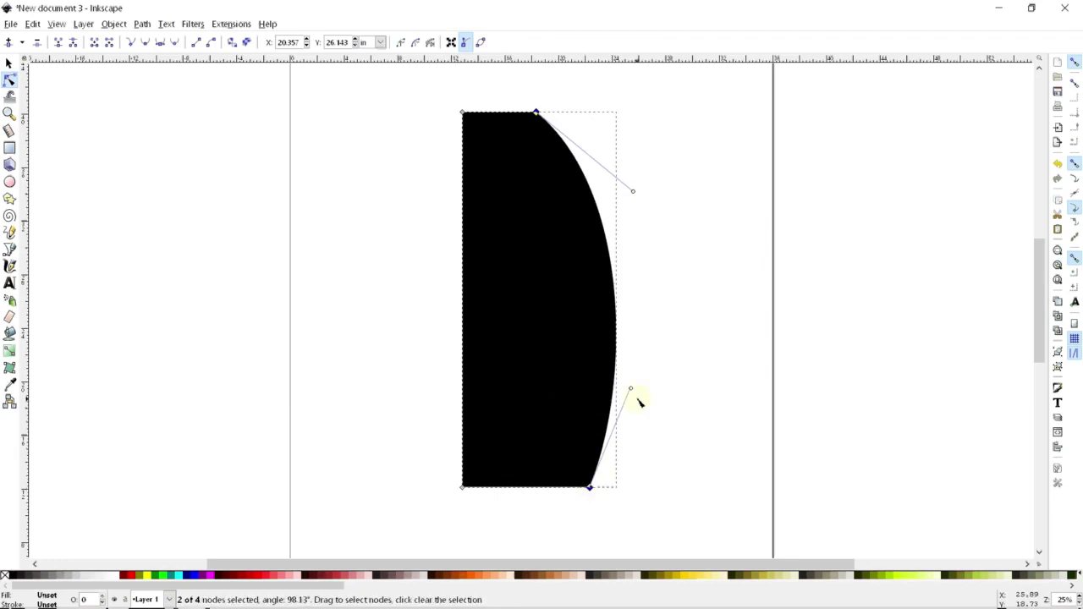
# - Reshape the path's right edge into a smooth inward curve with its two handles, and deselect the path
pyautogui.moveTo(632, 390); pyautogui.dragTo(554, 405)
pyautogui.moveTo(633, 190); pyautogui.dragTo(539, 251)
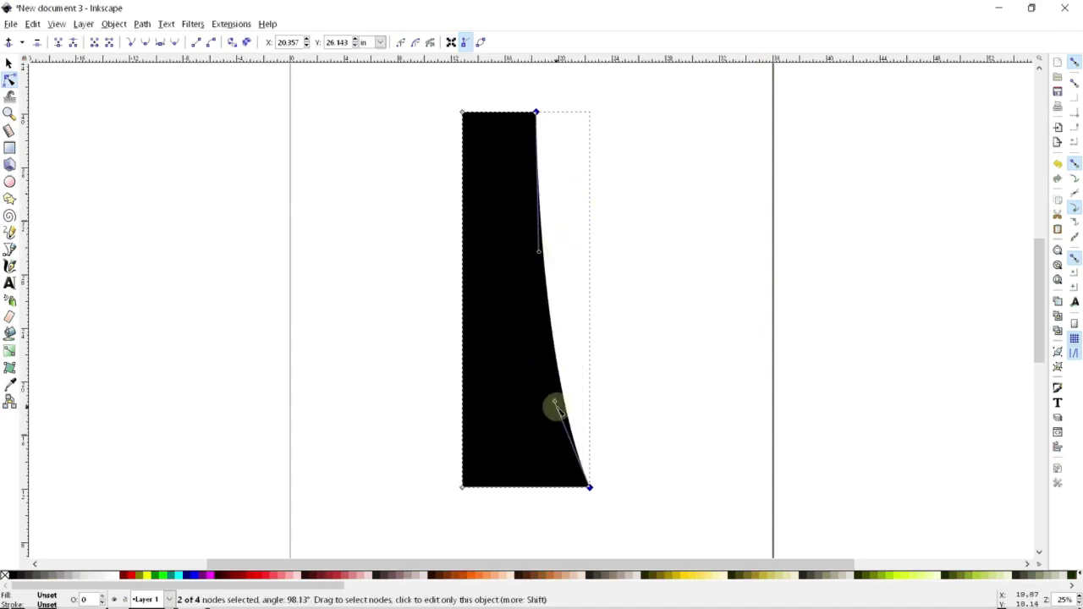
pyautogui.moveTo(554, 402); pyautogui.dragTo(551, 385)
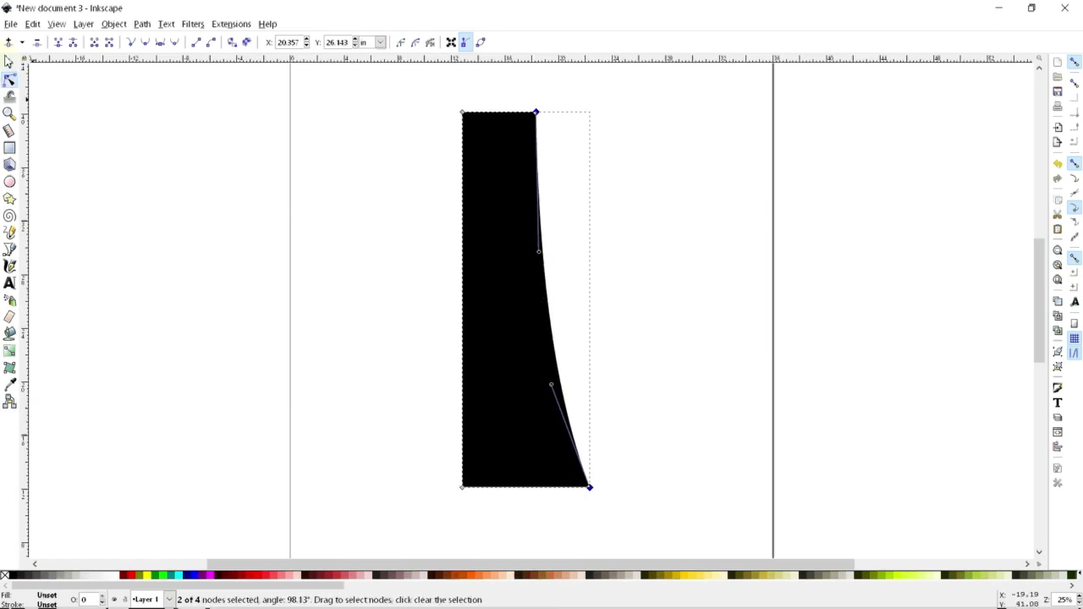
pyautogui.click(9, 64)
pyautogui.click(326, 249)
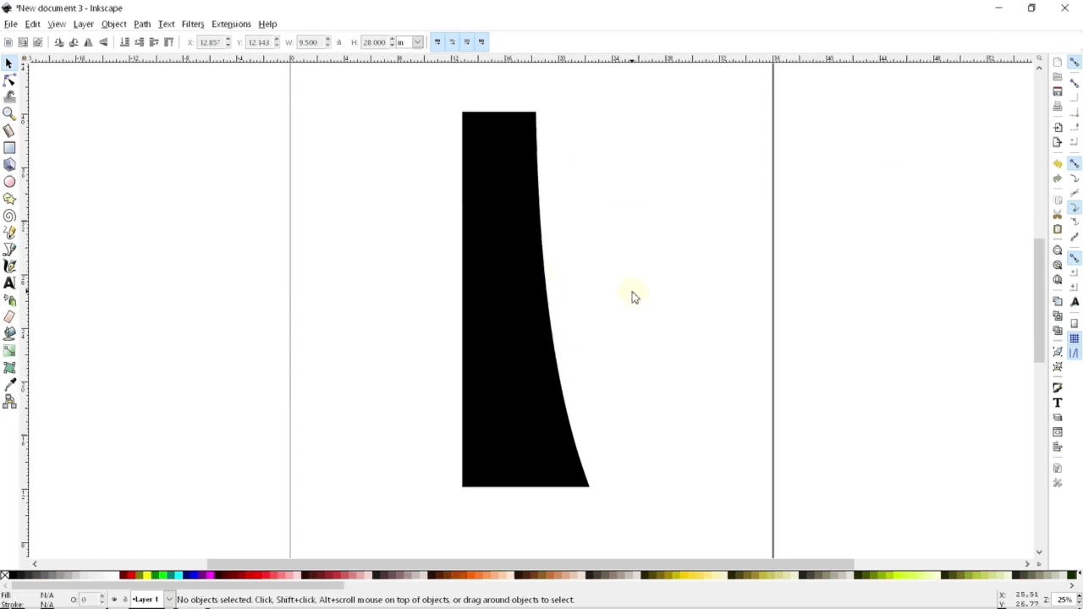
# - Draw a rectangle about 9.4 × 6.6 in beside the lower left corner of the curved path
pyautogui.scroll(-2, 606, 218)
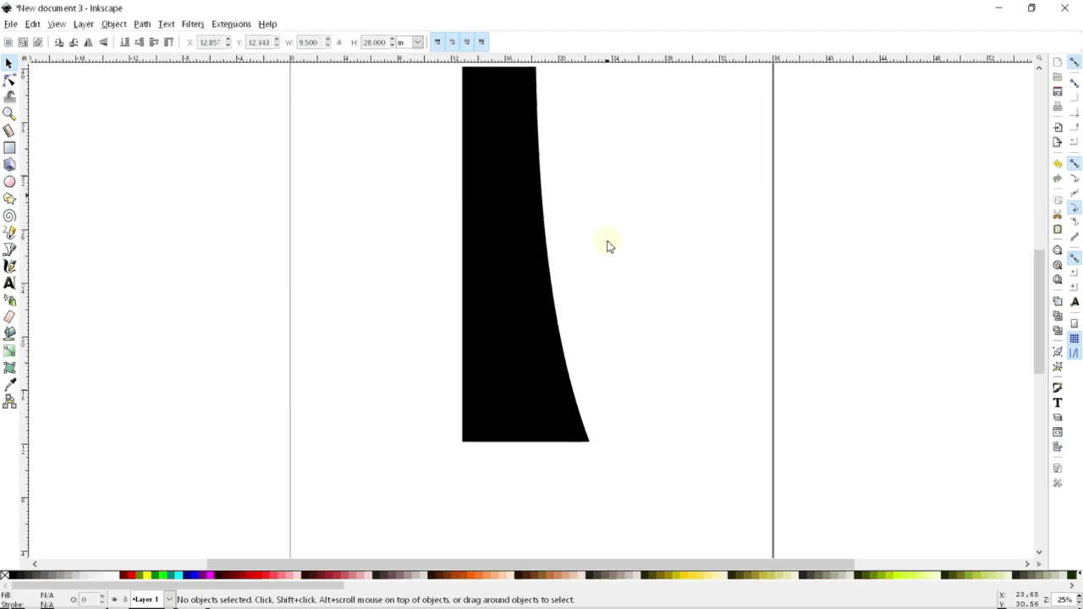
pyautogui.scroll(2, 609, 332)
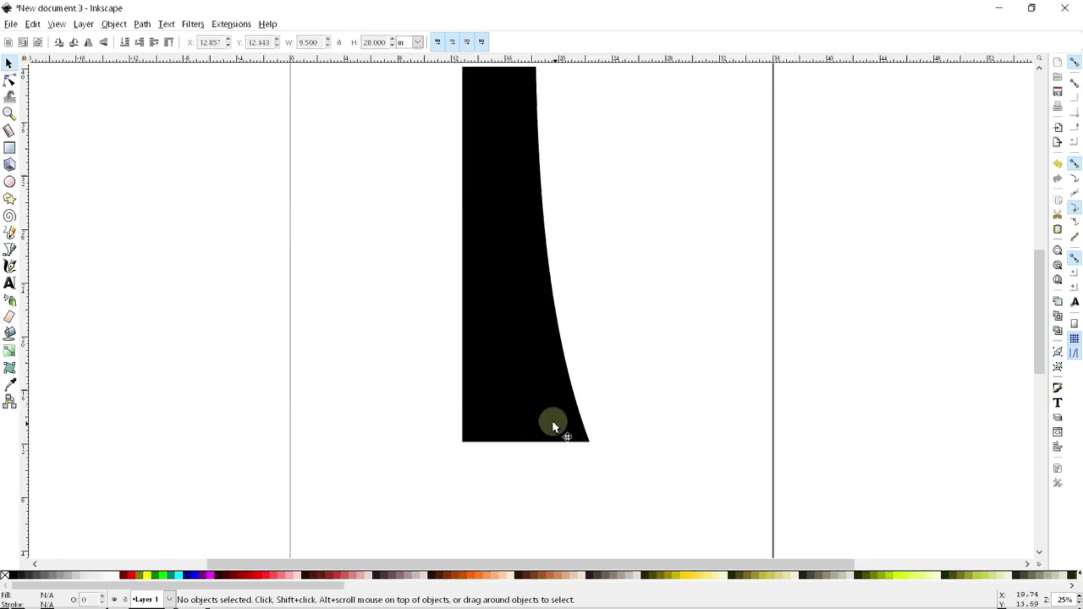
pyautogui.click(8, 151)
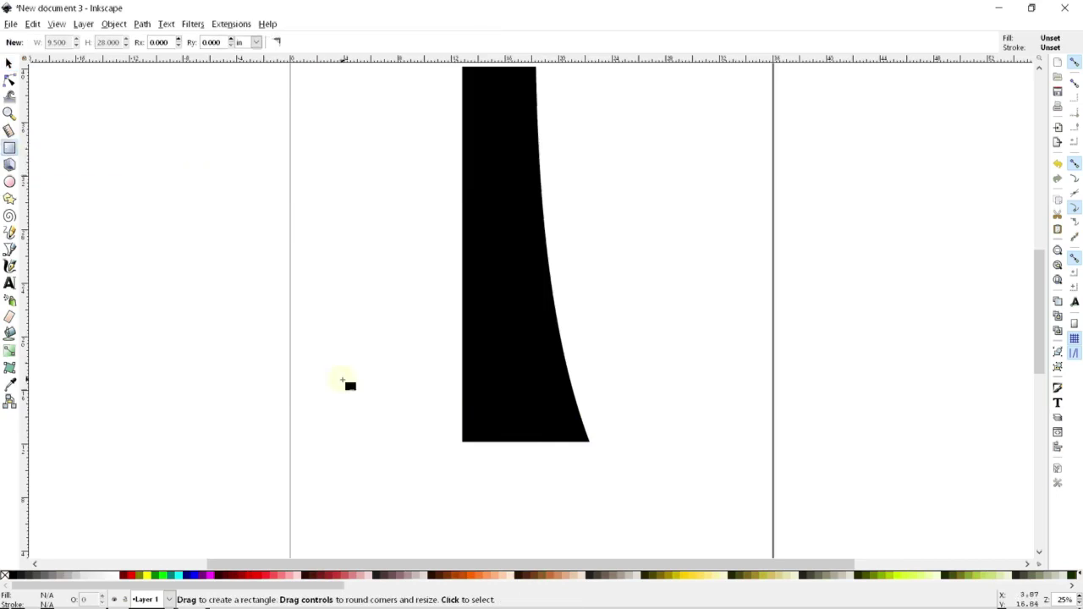
pyautogui.scroll(1, 342, 380)
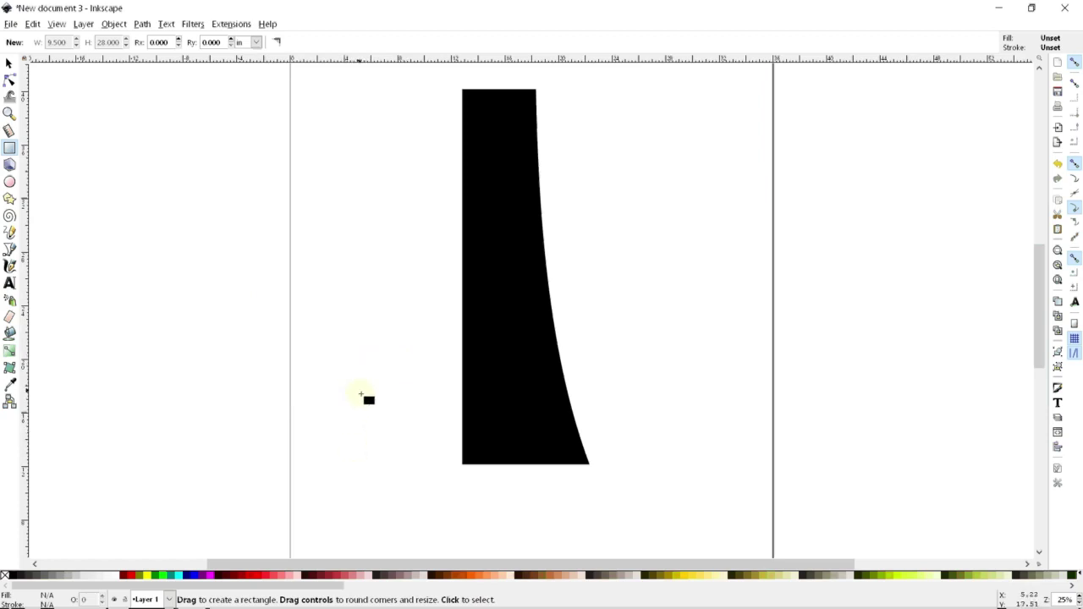
pyautogui.moveTo(322, 432); pyautogui.dragTo(448, 520)
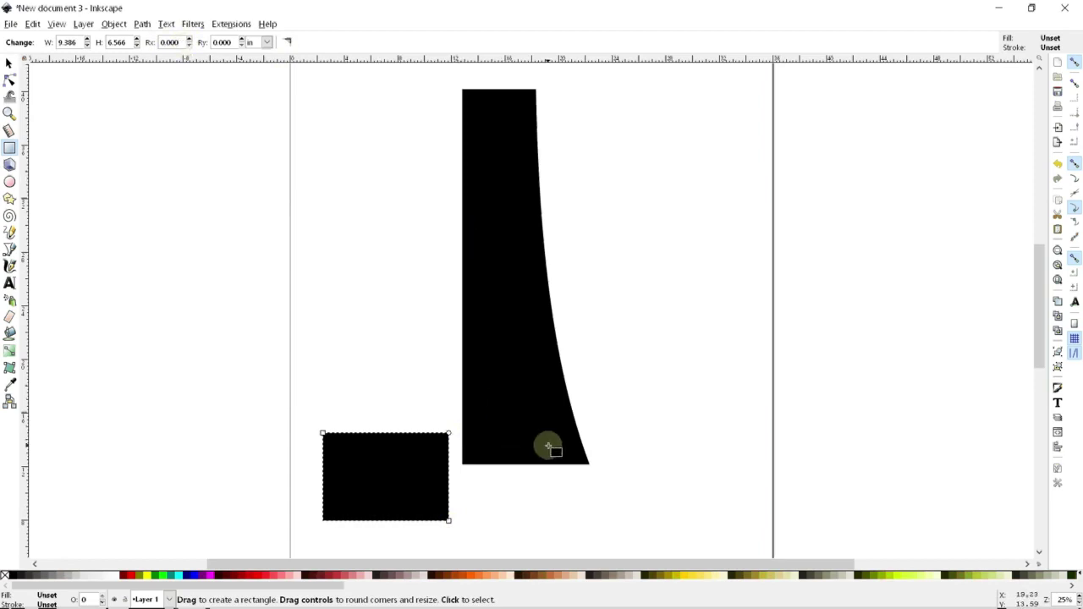
# - Try a 2 in horizontal corner radius on the small rectangle, and set it to 1 in instead
pyautogui.doubleClick(174, 42)
pyautogui.write('2')
pyautogui.press('Return')
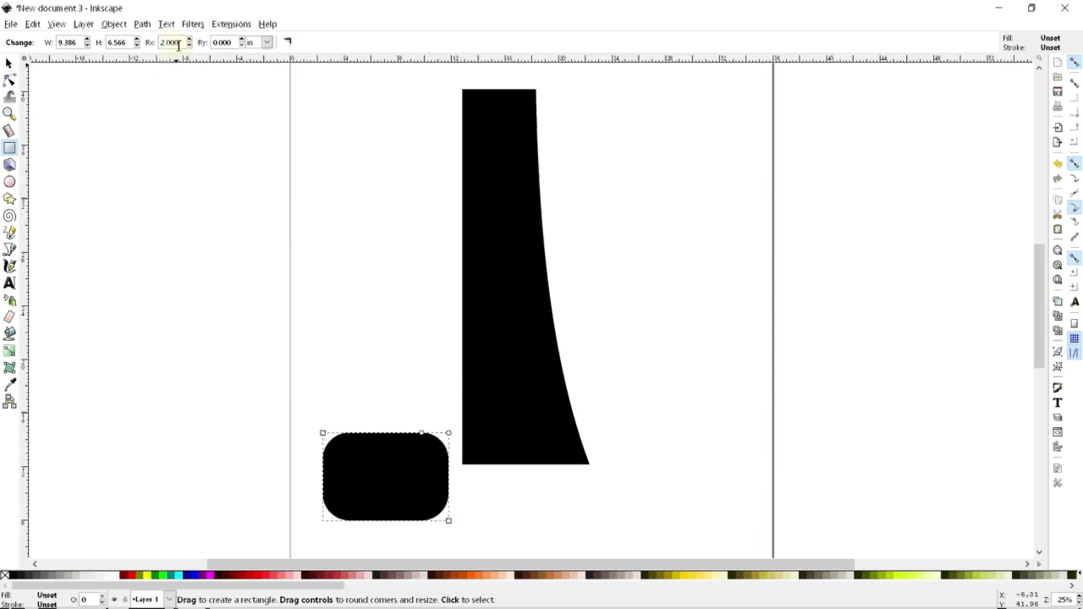
pyautogui.moveTo(183, 46); pyautogui.dragTo(146, 43)
pyautogui.write('1')
pyautogui.press('Return')
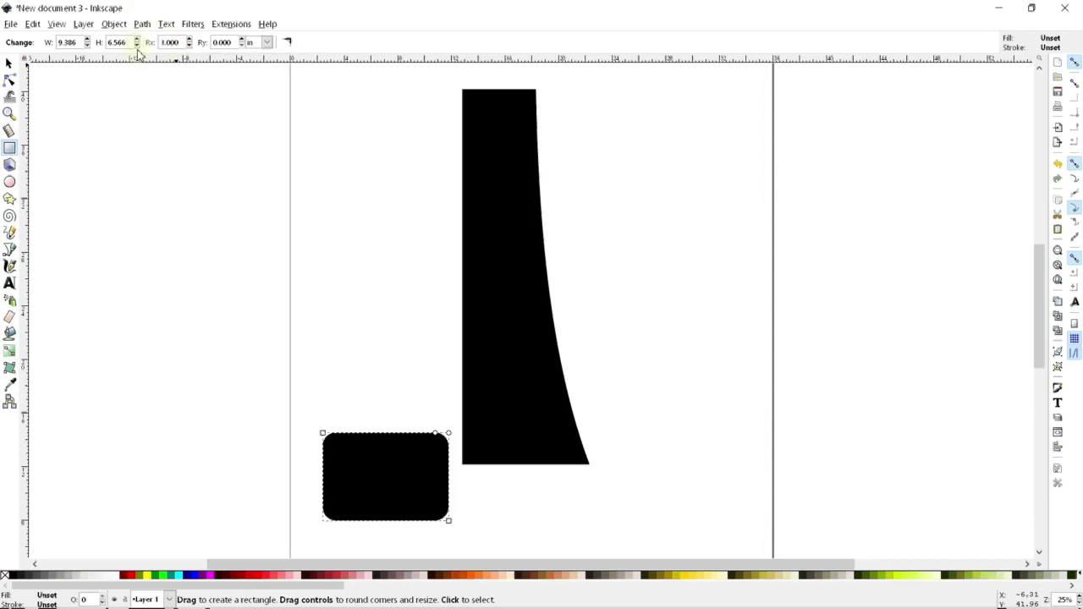
# - Select the rounded rectangle and fill it with red
pyautogui.click(9, 65)
pyautogui.click(327, 246)
pyautogui.click(382, 461)
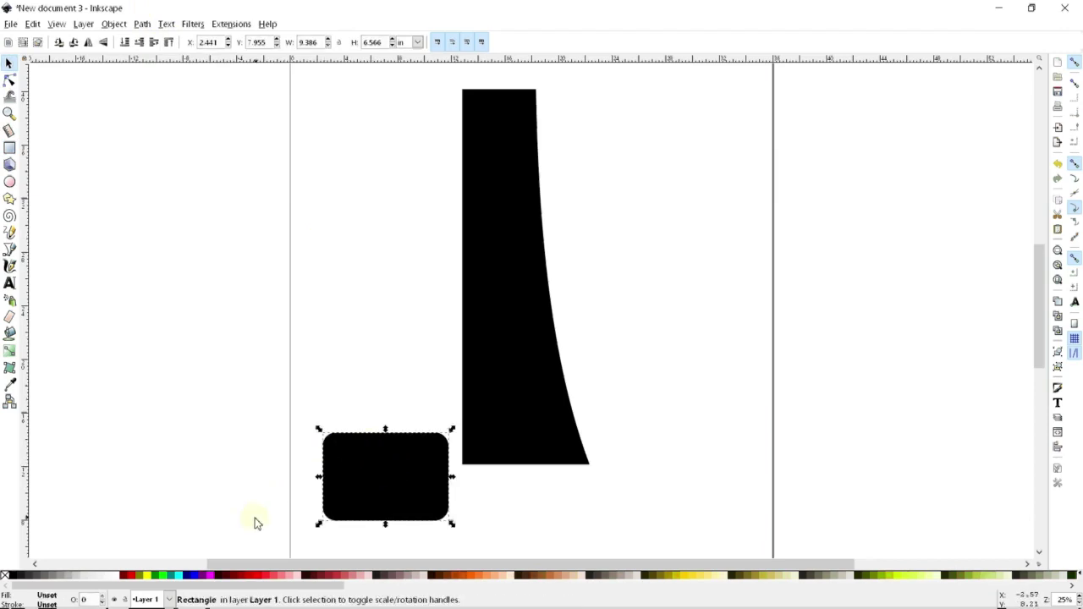
pyautogui.click(128, 577)
# - Move the red rectangle over the path's bottom edge, to about X 11 in and Y 6.9 in, leaving a foot uncovered on the right
pyautogui.moveTo(391, 479); pyautogui.dragTo(502, 484)
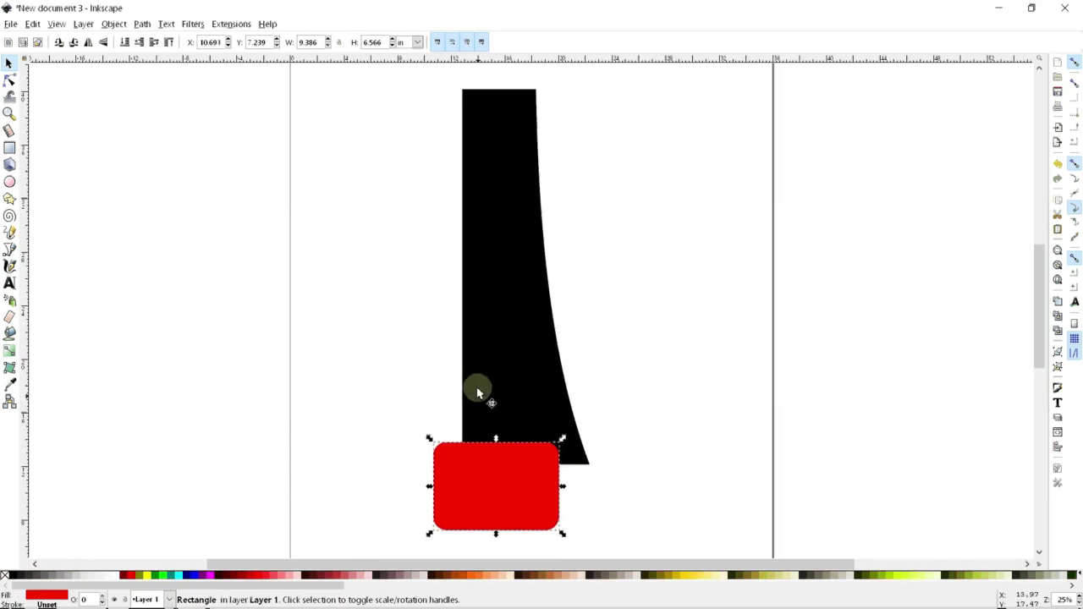
pyautogui.scroll(-1, 657, 305)
pyautogui.moveTo(532, 447); pyautogui.dragTo(535, 458)
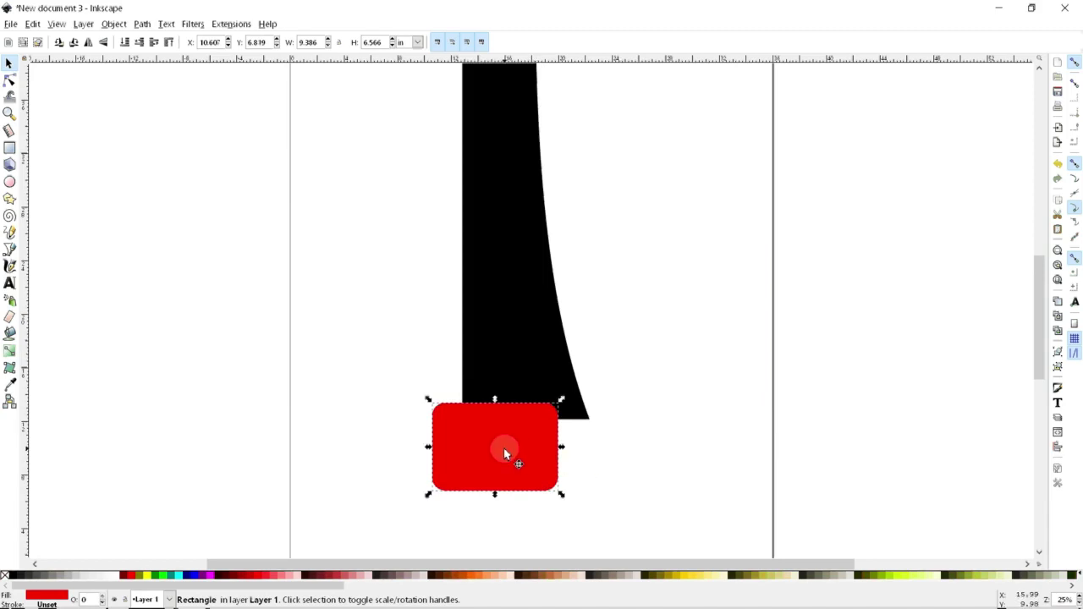
pyautogui.moveTo(478, 446); pyautogui.dragTo(483, 446)
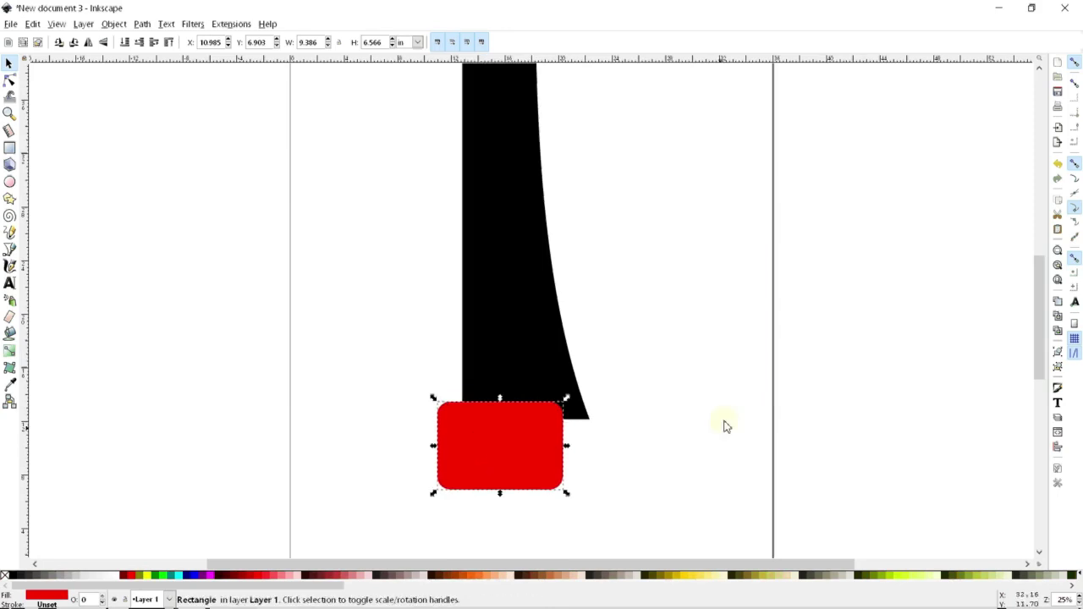
pyautogui.click(733, 383)
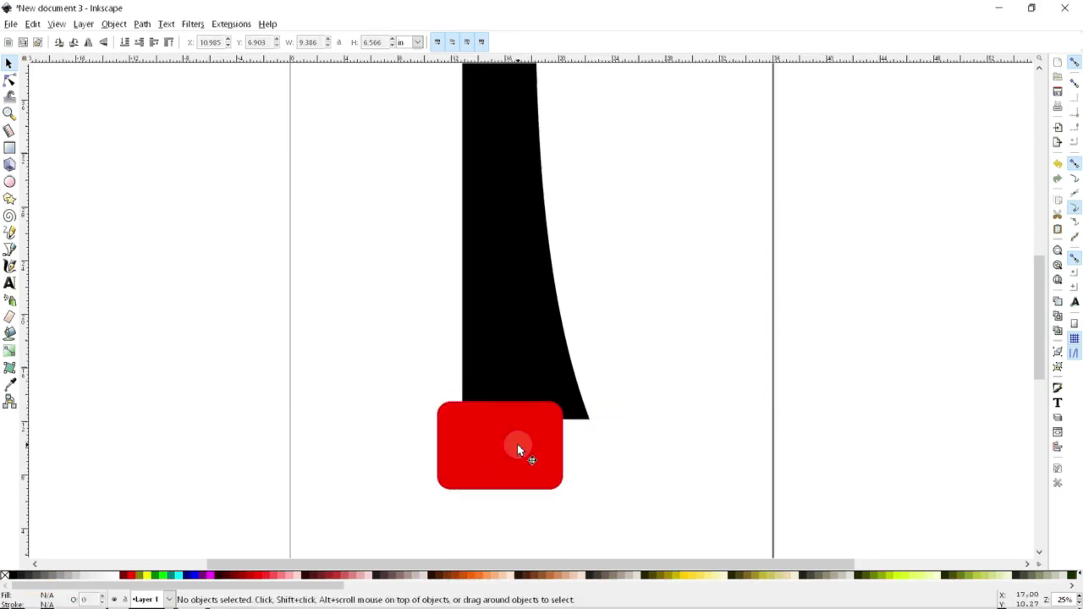
# - Subtract the red rectangle from the black path with the Difference operation
pyautogui.scroll(1, 621, 490)
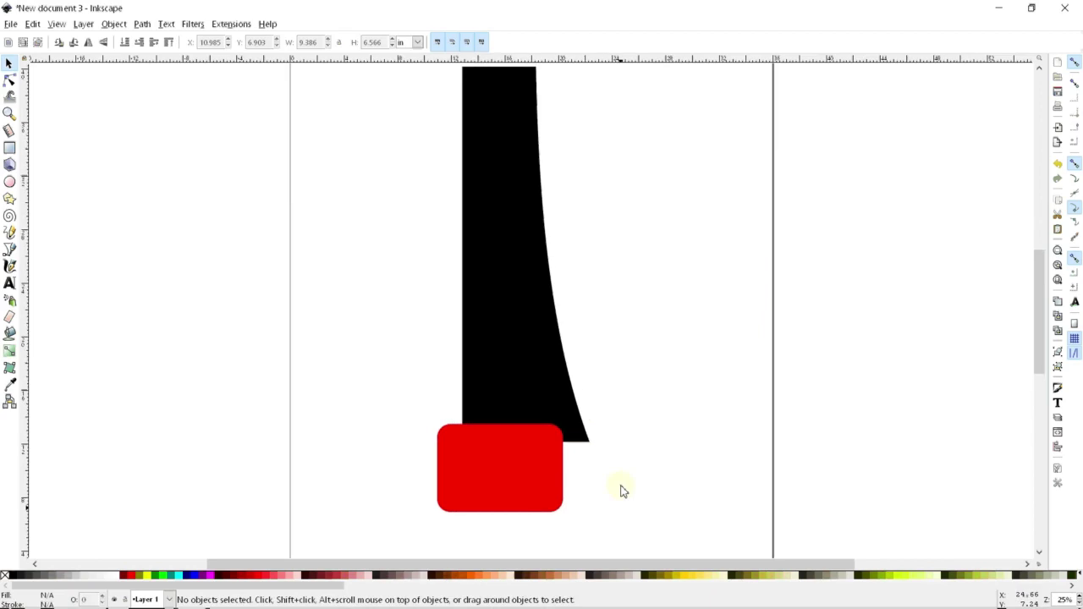
pyautogui.click(511, 232)
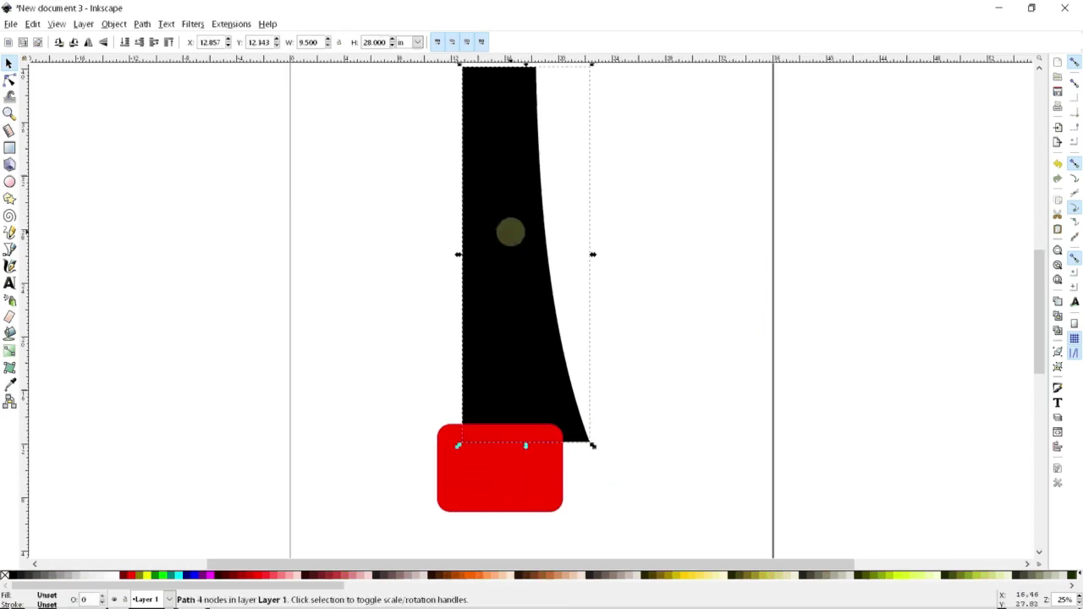
pyautogui.keyDown('shift'); pyautogui.click(503, 488); pyautogui.keyUp('shift')
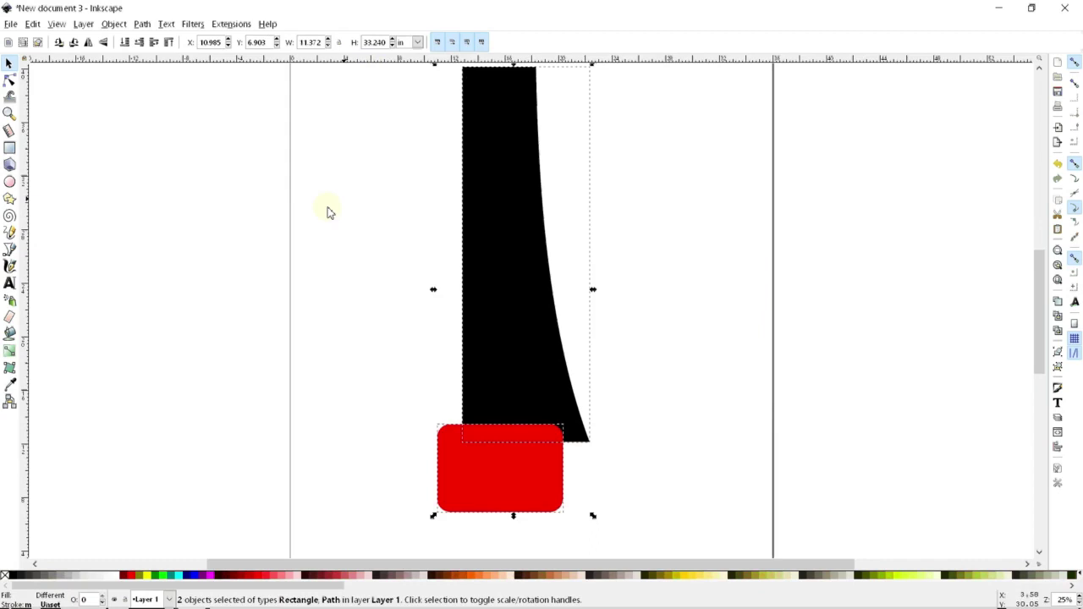
pyautogui.click(142, 24)
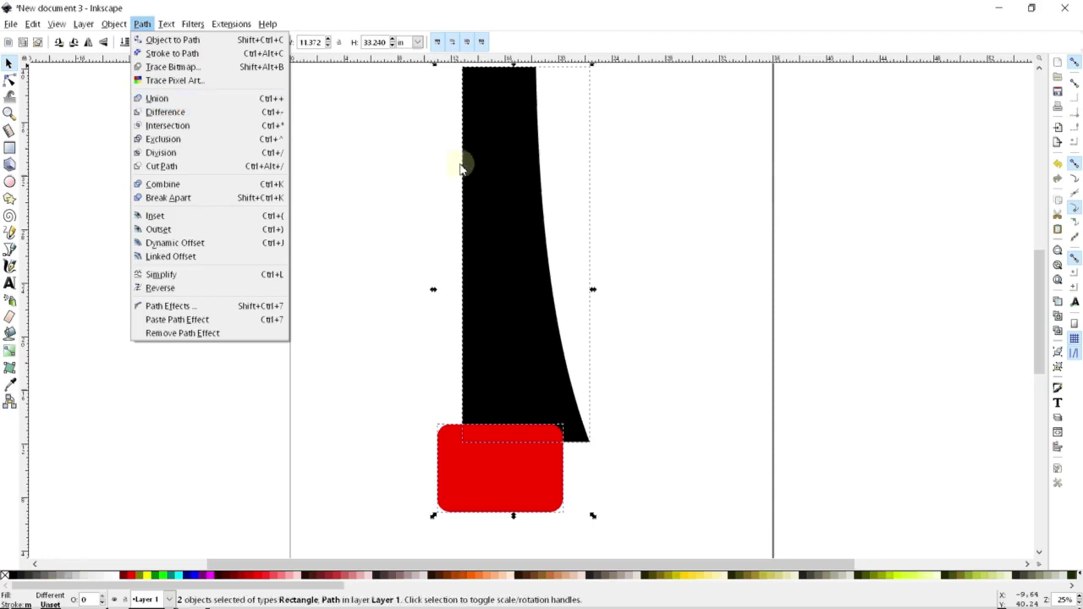
pyautogui.click(243, 113)
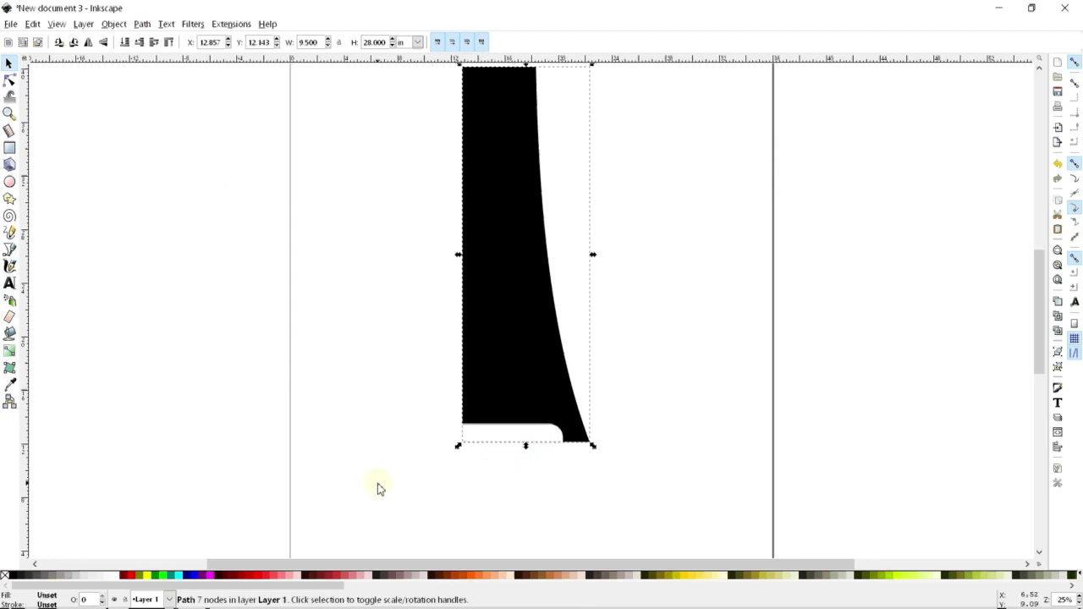
# - Move the notched path to about X 17.1 in and Y 12.8 in, and deselect it
pyautogui.scroll(3, 378, 488)
pyautogui.scroll(-1, 378, 489)
pyautogui.click(515, 303)
pyautogui.moveTo(516, 303); pyautogui.dragTo(581, 291)
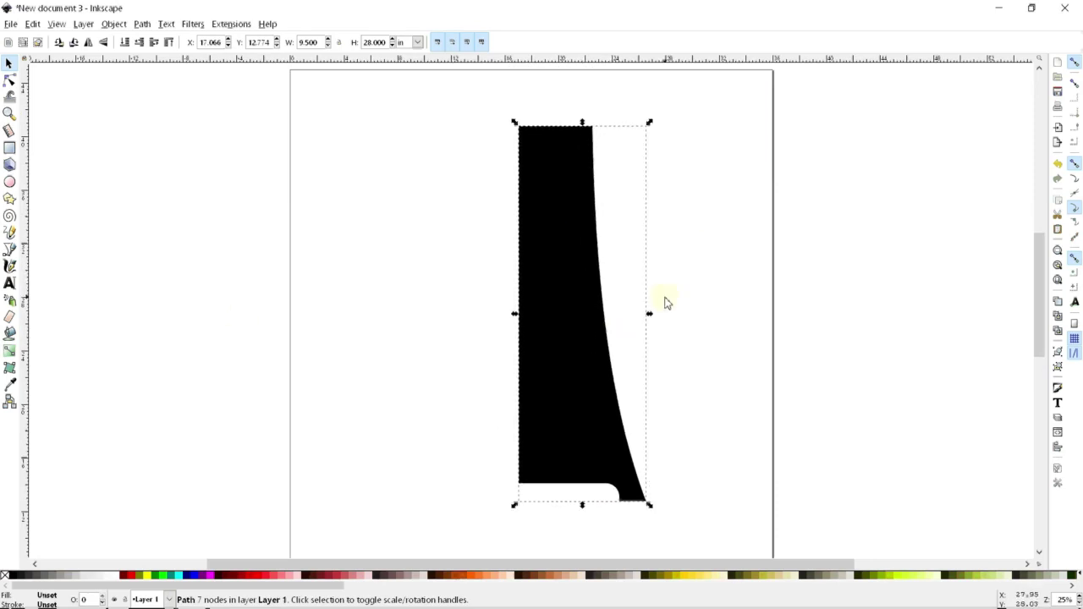
pyautogui.click(714, 227)
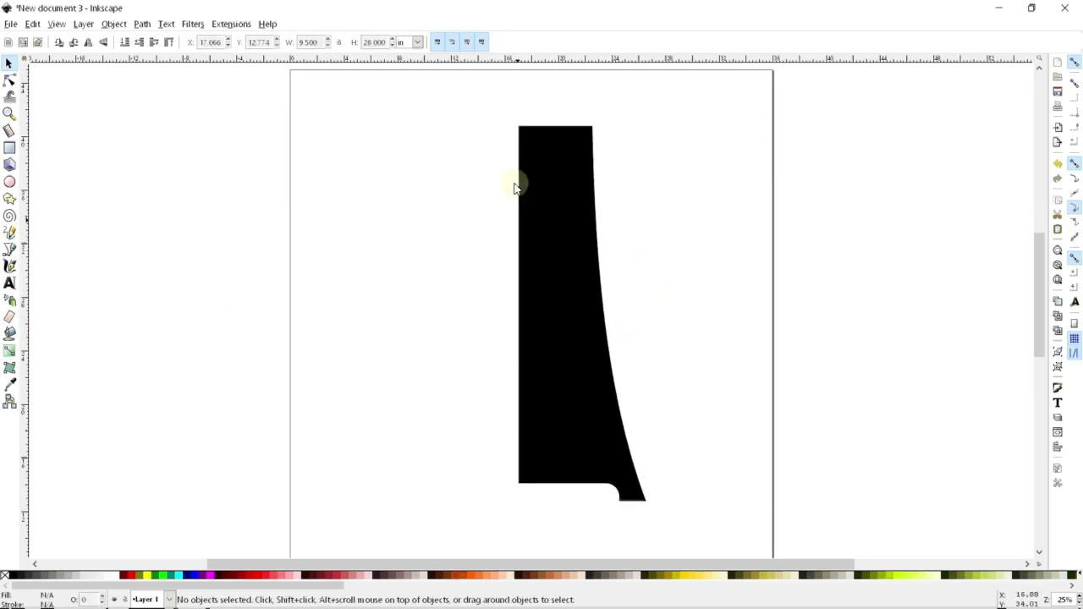
pyautogui.scroll(1, 551, 249)
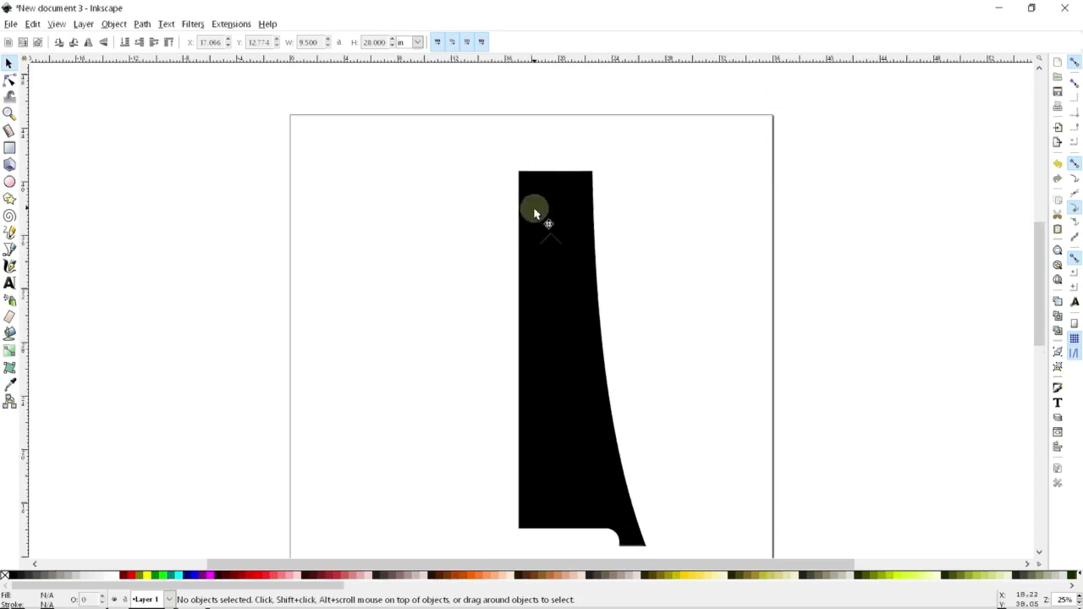
pyautogui.scroll(1, 514, 235)
pyautogui.scroll(-1, 619, 280)
pyautogui.scroll(-4, 550, 381)
pyautogui.scroll(4, 556, 330)
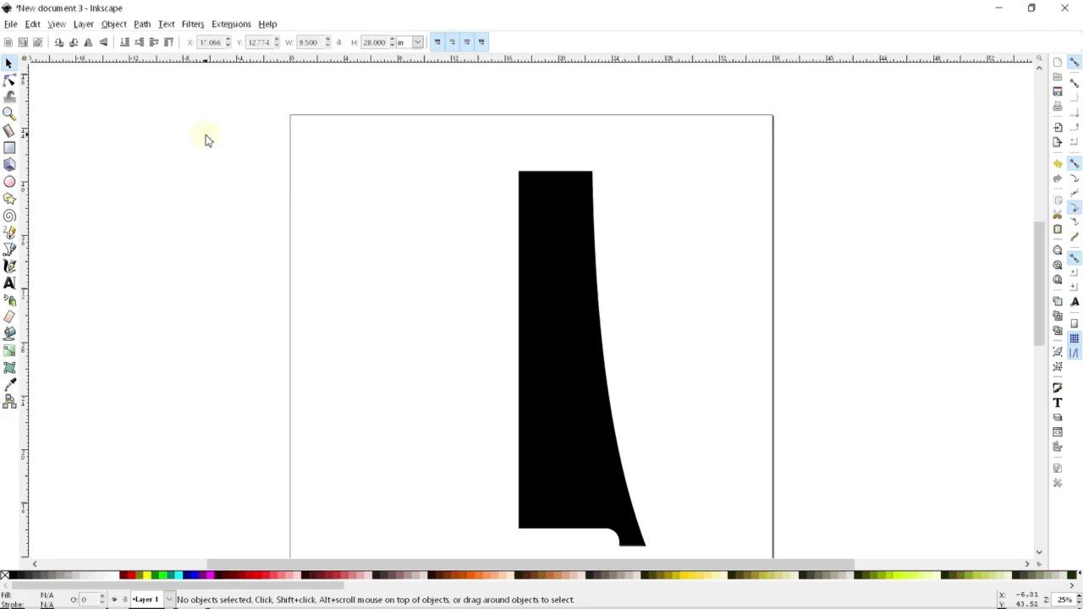
# - Draw a small sharp-cornered red rectangle about 1.7 × 0.8 in on the page, to the left of the black path's top
pyautogui.click(9, 150)
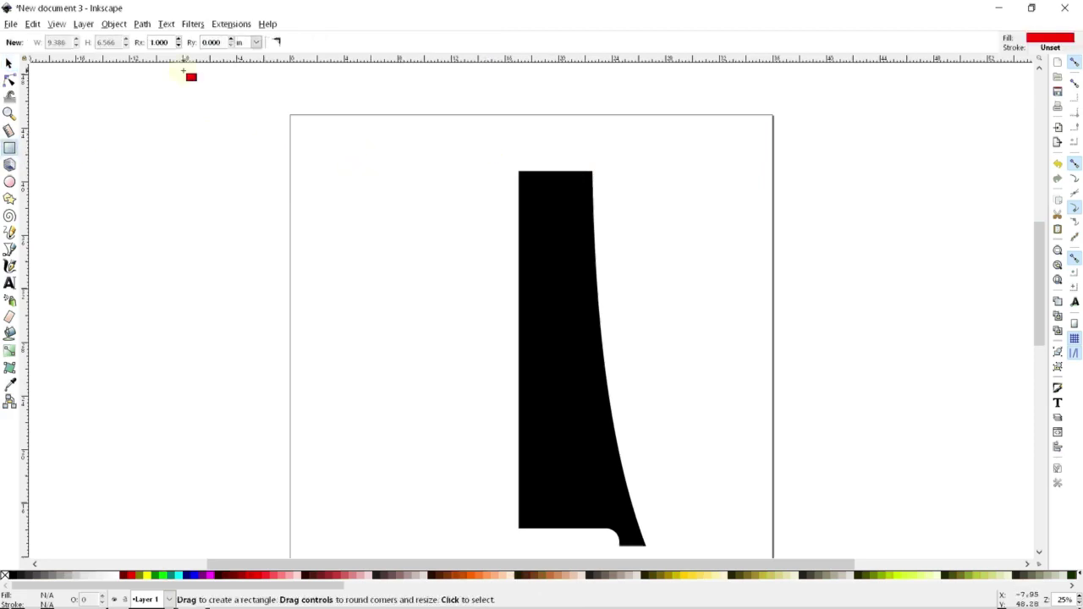
pyautogui.doubleClick(161, 42)
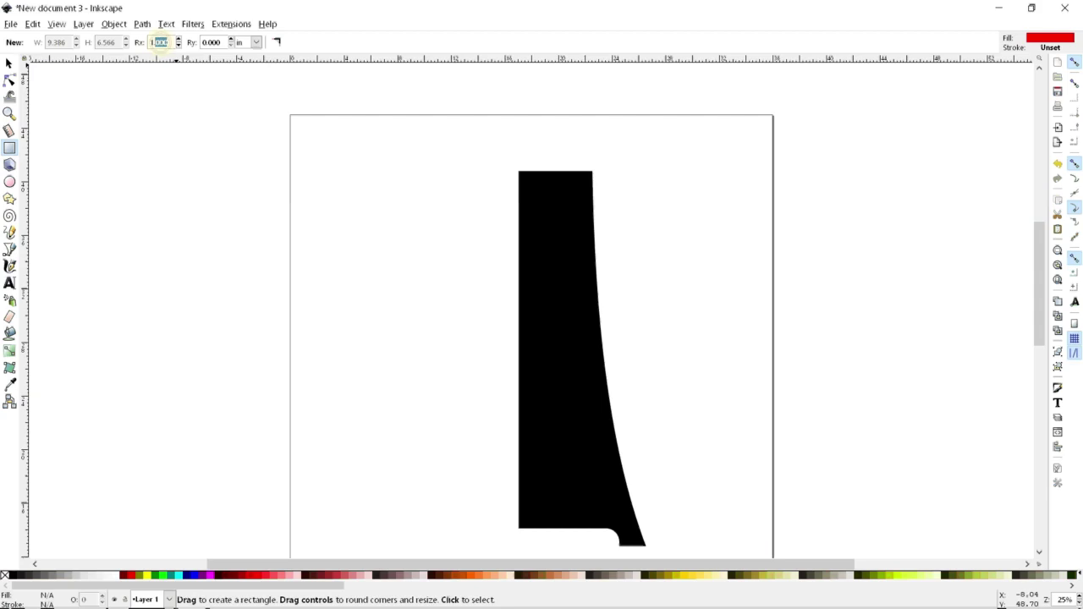
pyautogui.click(277, 41)
pyautogui.moveTo(397, 158); pyautogui.dragTo(423, 169)
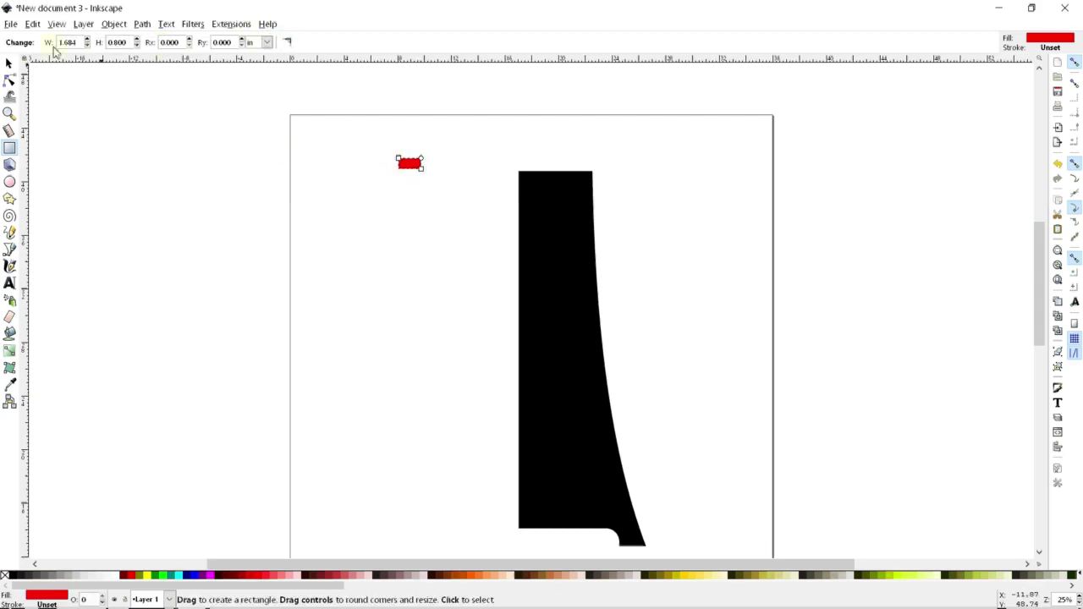
# - Set the small red rectangle's width to 1 in and its height to 0.5 in
pyautogui.click(8, 65)
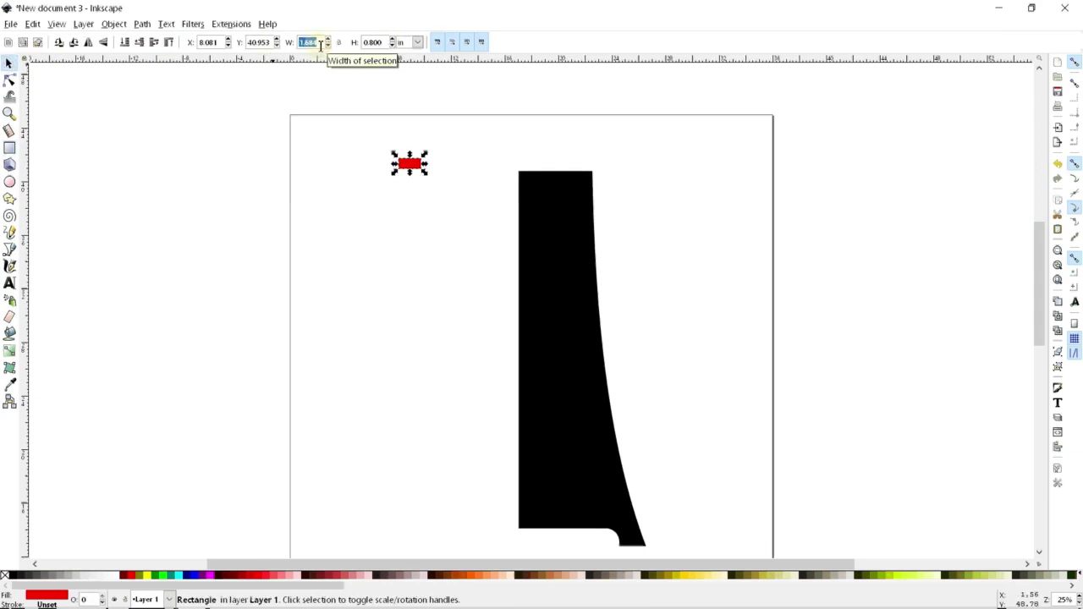
pyautogui.write('1')
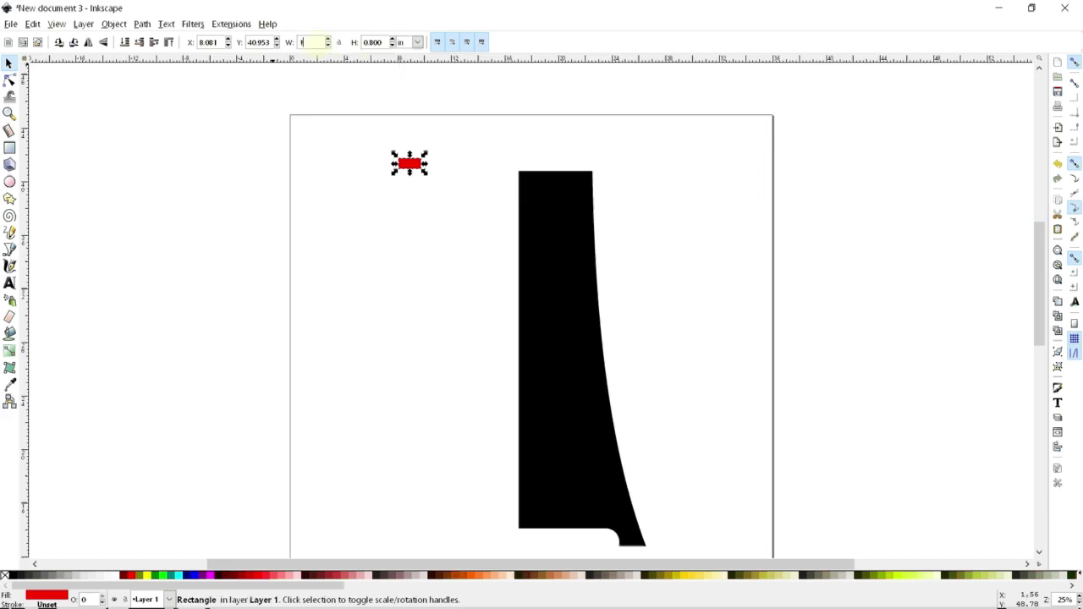
pyautogui.press('Tab')
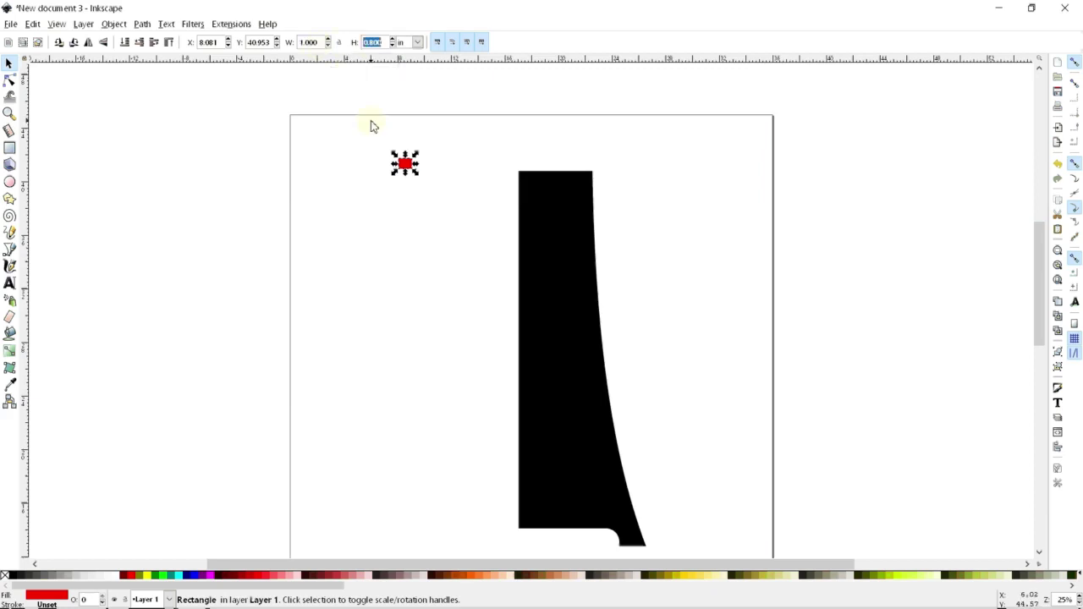
pyautogui.write('.5')
pyautogui.press('Return')
# - Enable bounding-box corner snapping and snap the red rectangle on top of the black path's upper left corner, at X 17.066 in and Y 40.774 in
pyautogui.moveTo(413, 170); pyautogui.dragTo(525, 150)
pyautogui.keyDown('ctrl'); pyautogui.scroll(3, 551, 134); pyautogui.keyUp('ctrl')
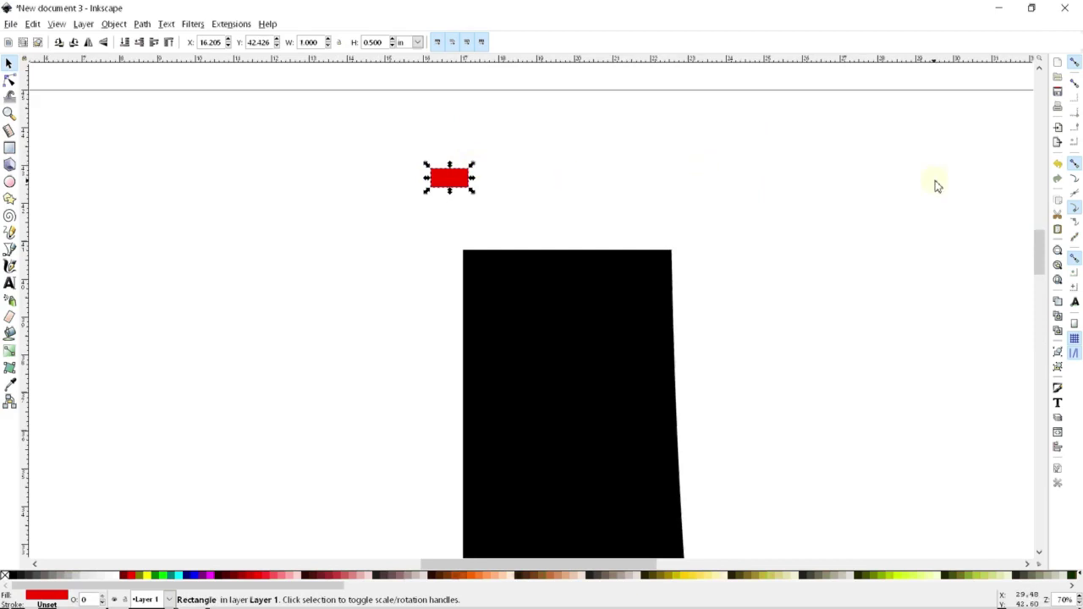
pyautogui.moveTo(448, 182); pyautogui.dragTo(485, 192)
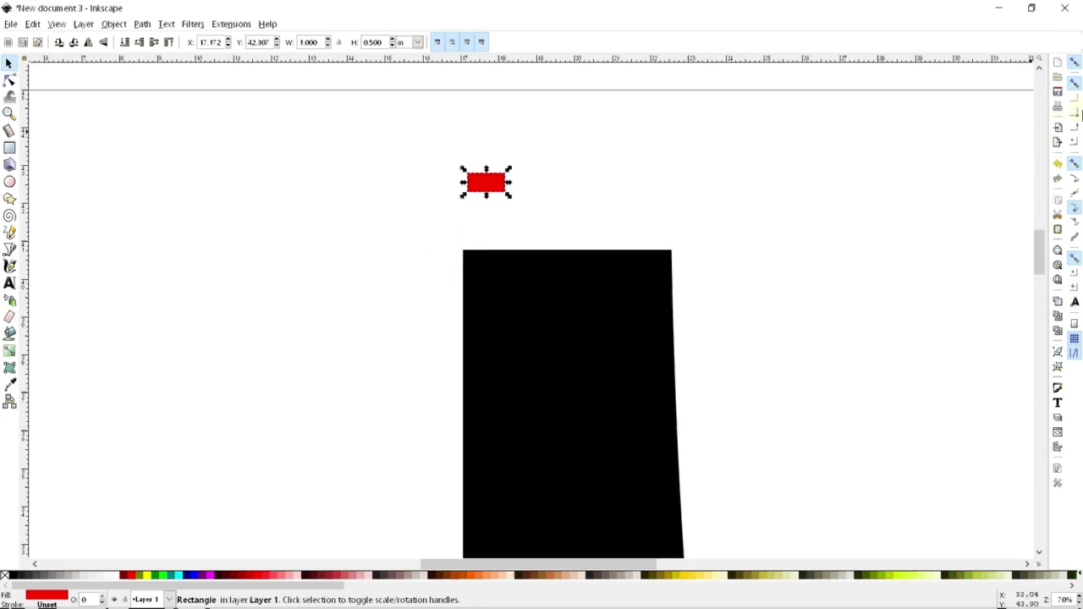
pyautogui.click(1073, 113)
pyautogui.moveTo(486, 180); pyautogui.dragTo(481, 241)
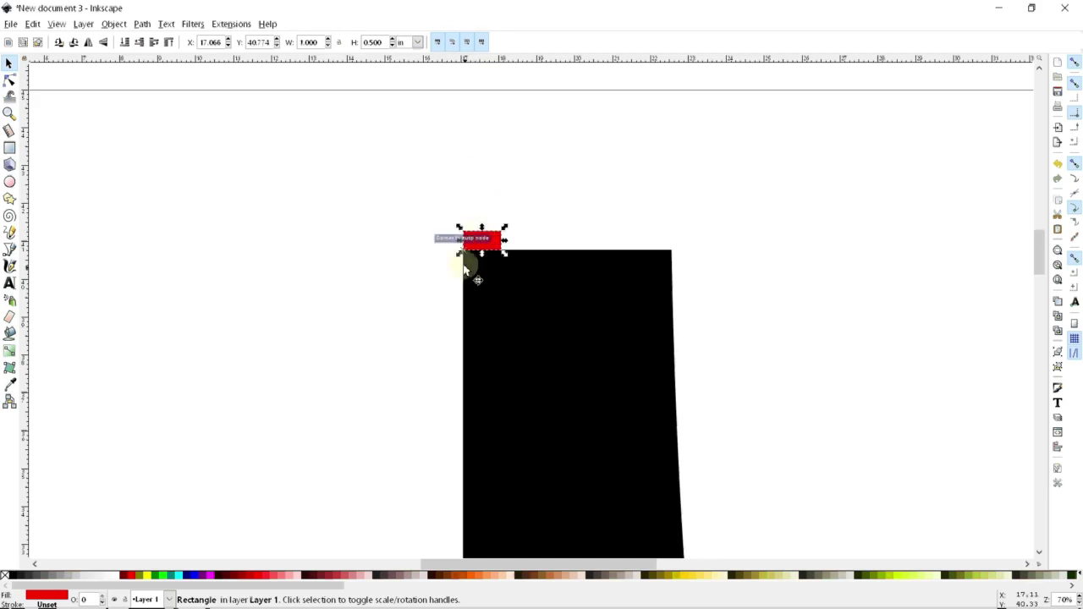
pyautogui.click(356, 325)
# - Shift the red rectangle 4 in to the right along the path's top edge, to X 21.066 in, and deselect it
pyautogui.scroll(-6, 356, 325)
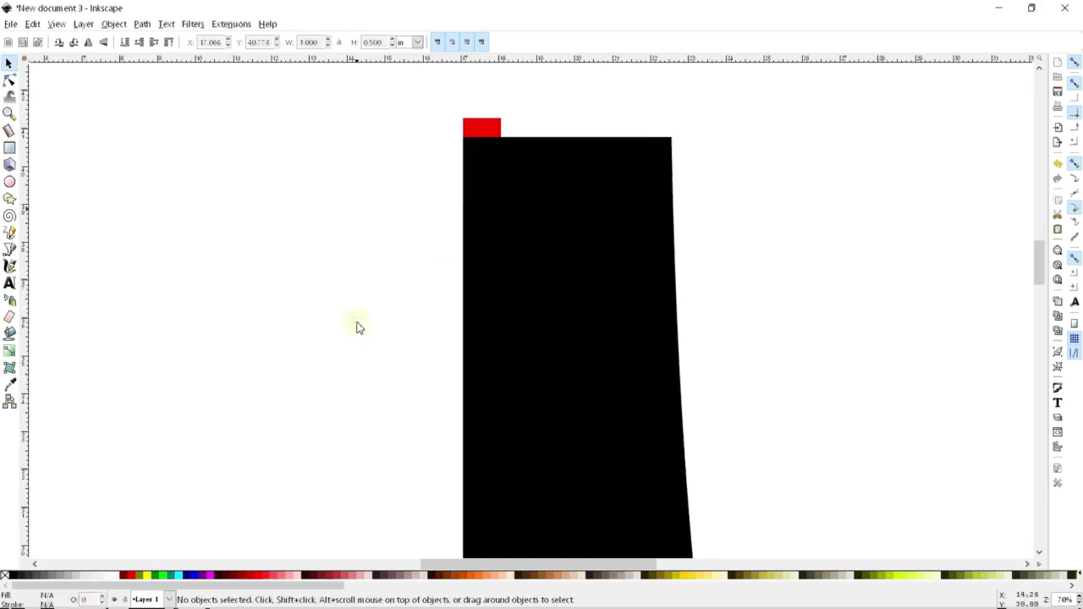
pyautogui.scroll(3, 362, 348)
pyautogui.scroll(3, 376, 388)
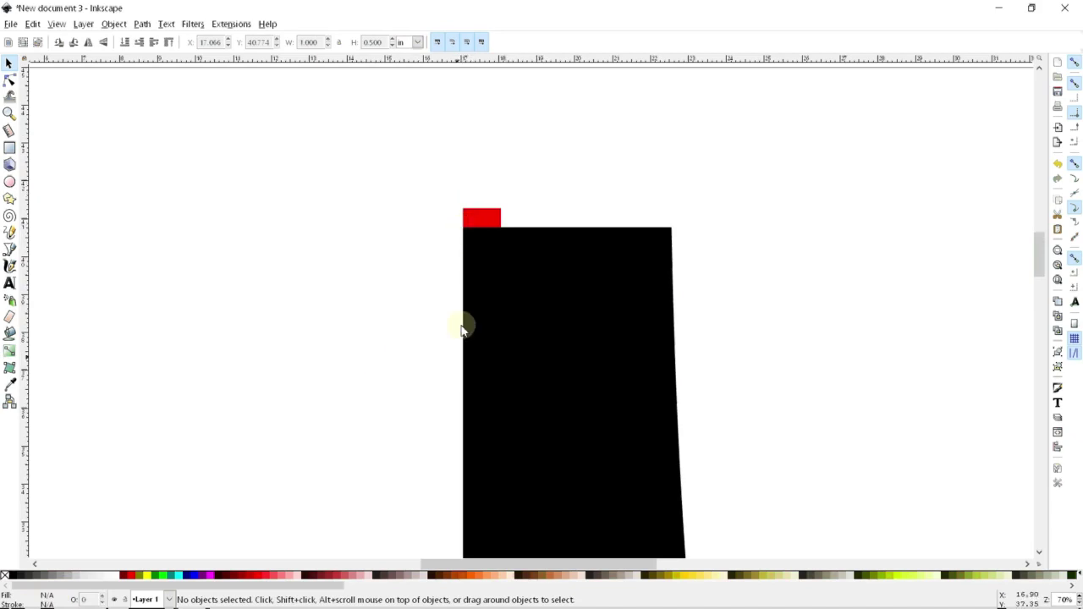
pyautogui.click(489, 217)
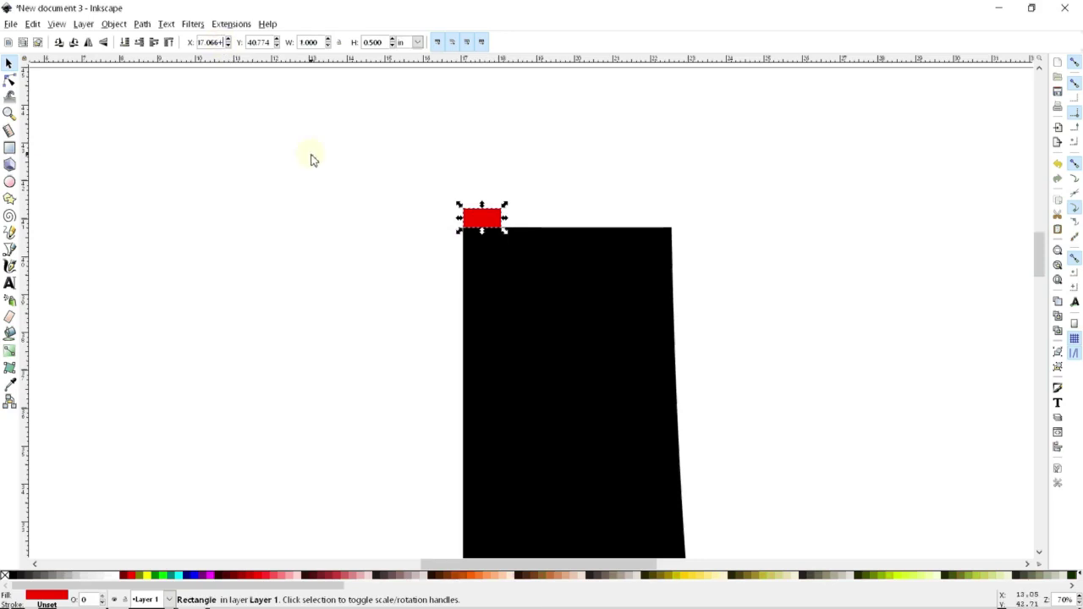
pyautogui.press('Return')
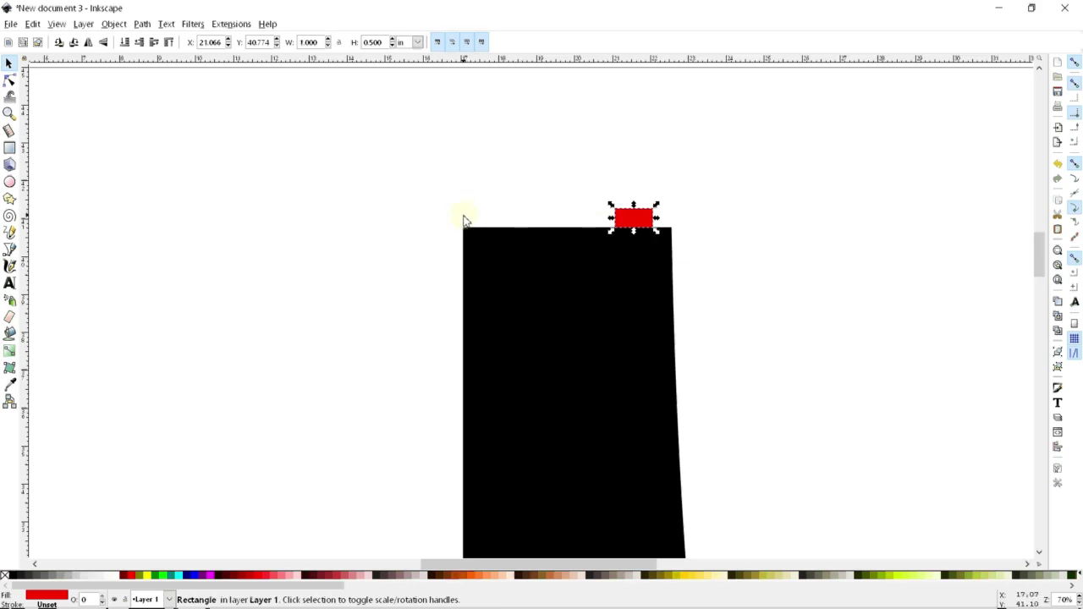
pyautogui.click(616, 222)
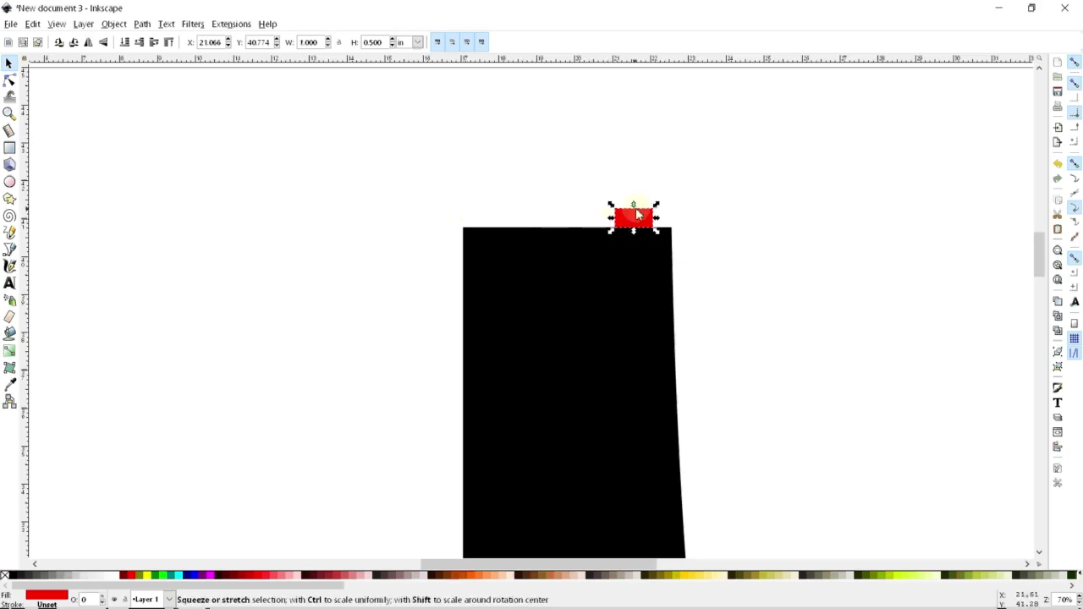
pyautogui.click(653, 219)
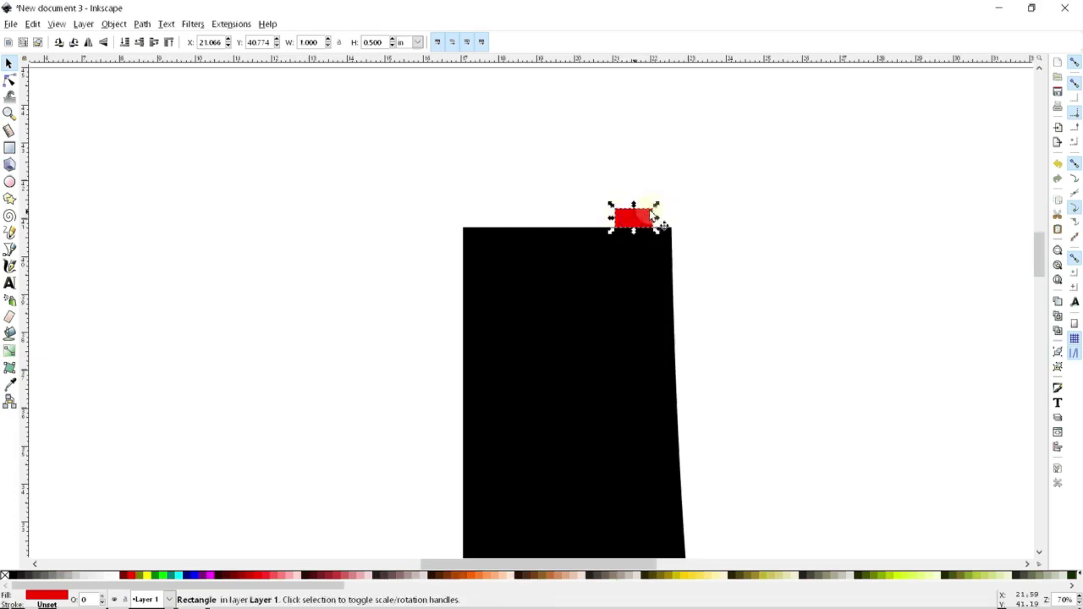
pyautogui.click(629, 176)
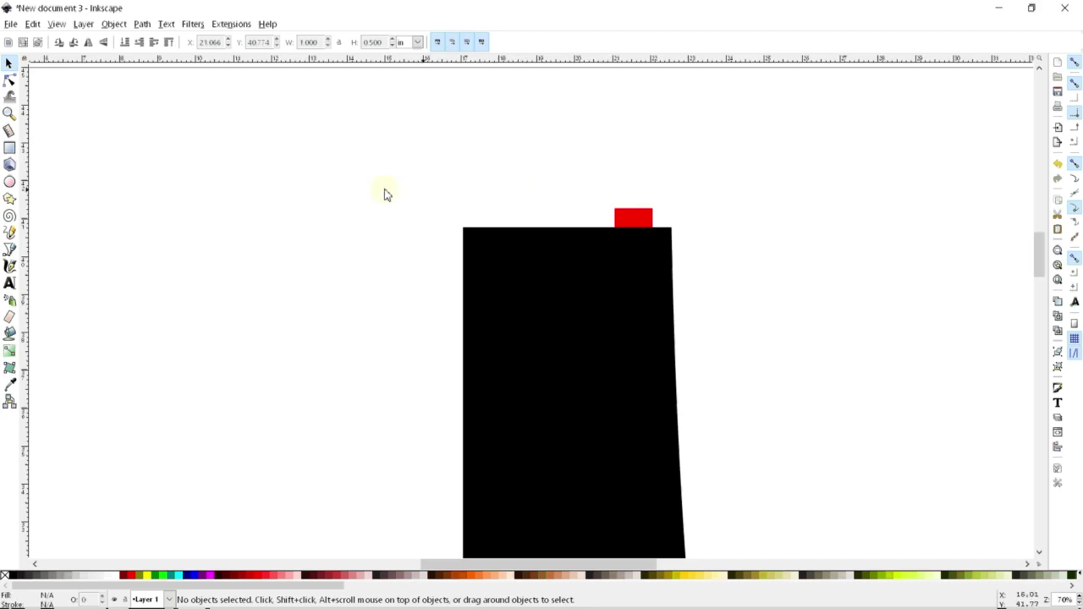
# - Merge the red rectangle with the black path using the Union operation
pyautogui.keyDown('ctrl'); pyautogui.scroll(-4, 581, 176); pyautogui.keyUp('ctrl')
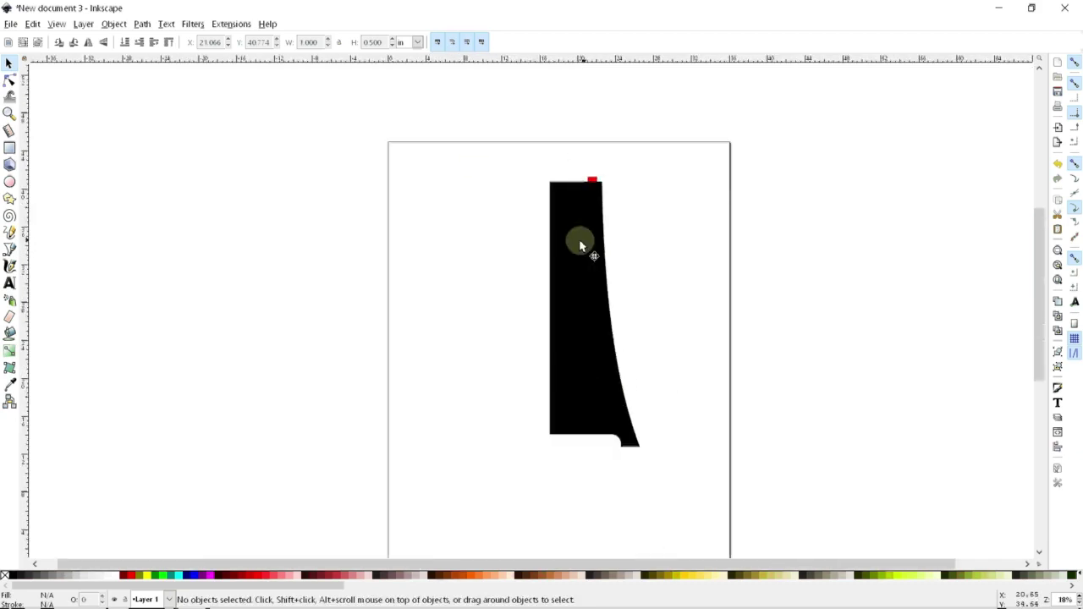
pyautogui.click(580, 246)
pyautogui.keyDown('shift'); pyautogui.click(593, 179); pyautogui.keyUp('shift')
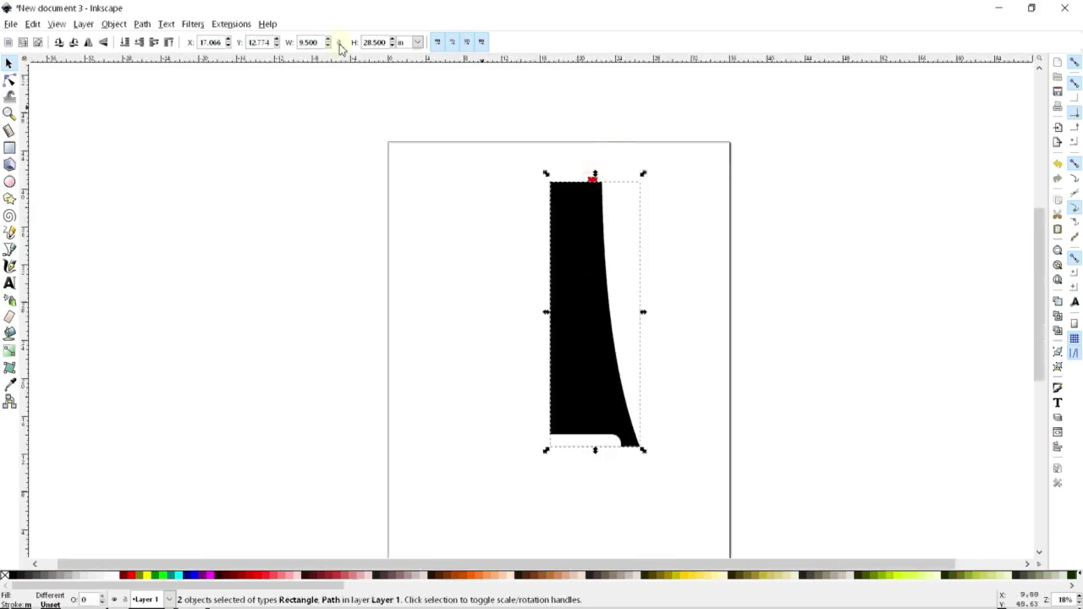
pyautogui.click(144, 22)
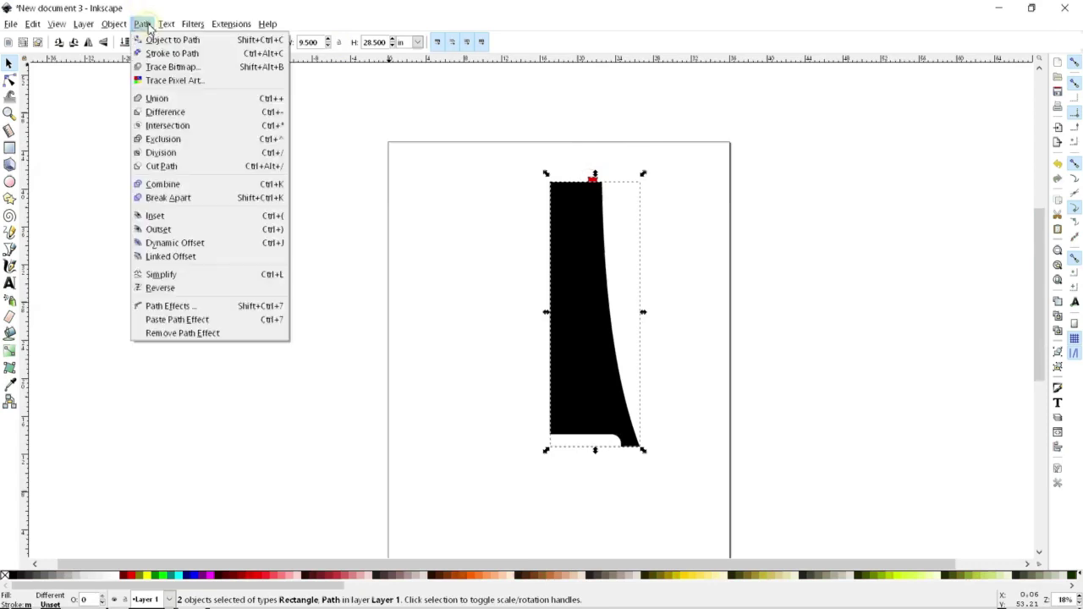
pyautogui.click(170, 99)
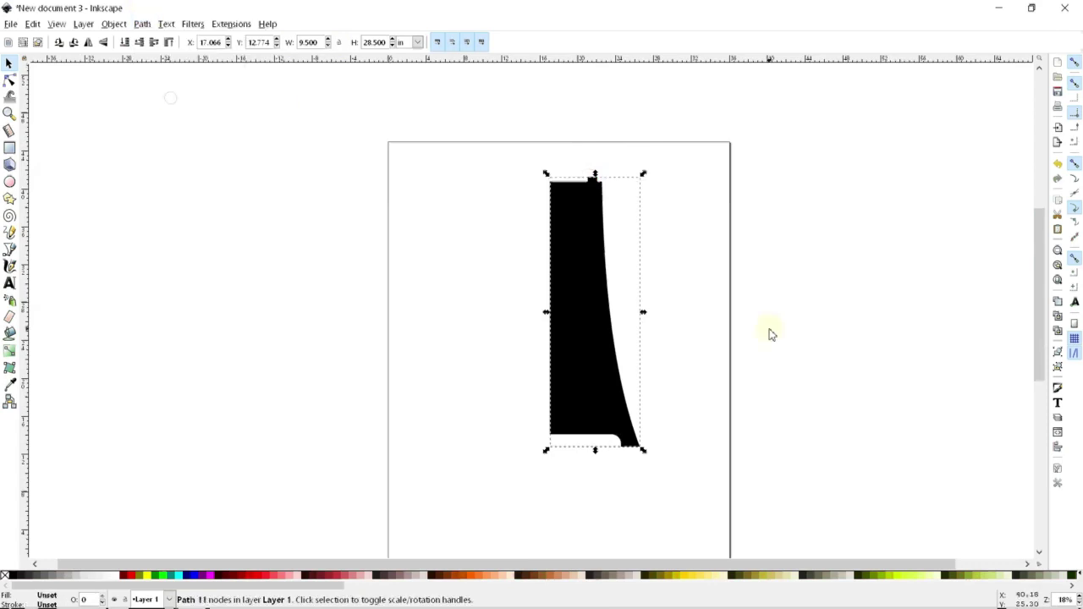
# - Move the merged half-profile to about X 14.3 in and Y 13.7 in
pyautogui.click(144, 23)
pyautogui.click(472, 220)
pyautogui.click(748, 226)
pyautogui.moveTo(565, 198); pyautogui.dragTo(566, 229)
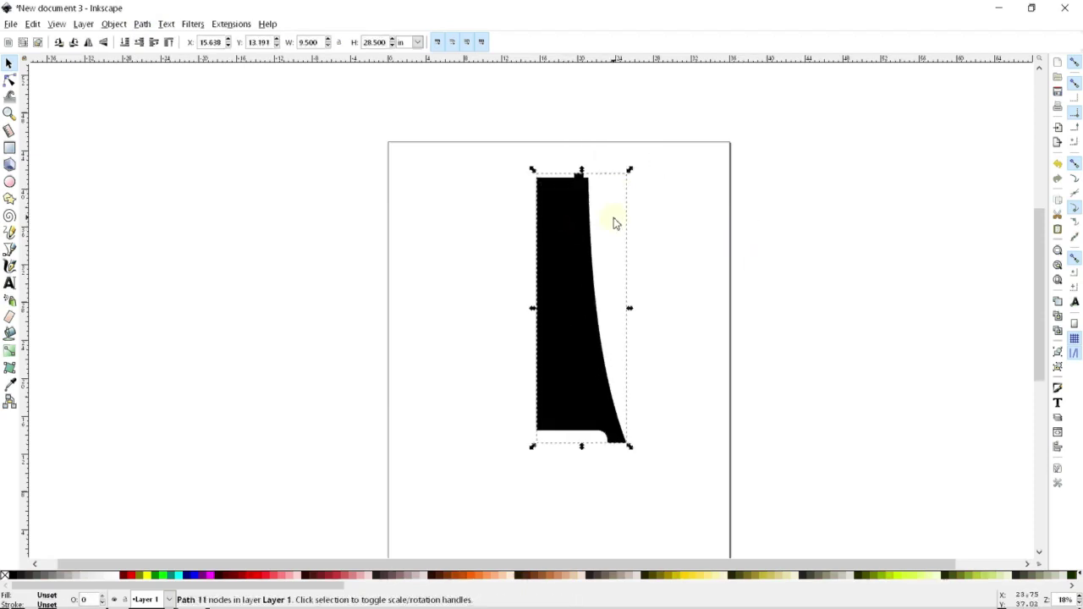
pyautogui.moveTo(583, 290); pyautogui.dragTo(551, 305)
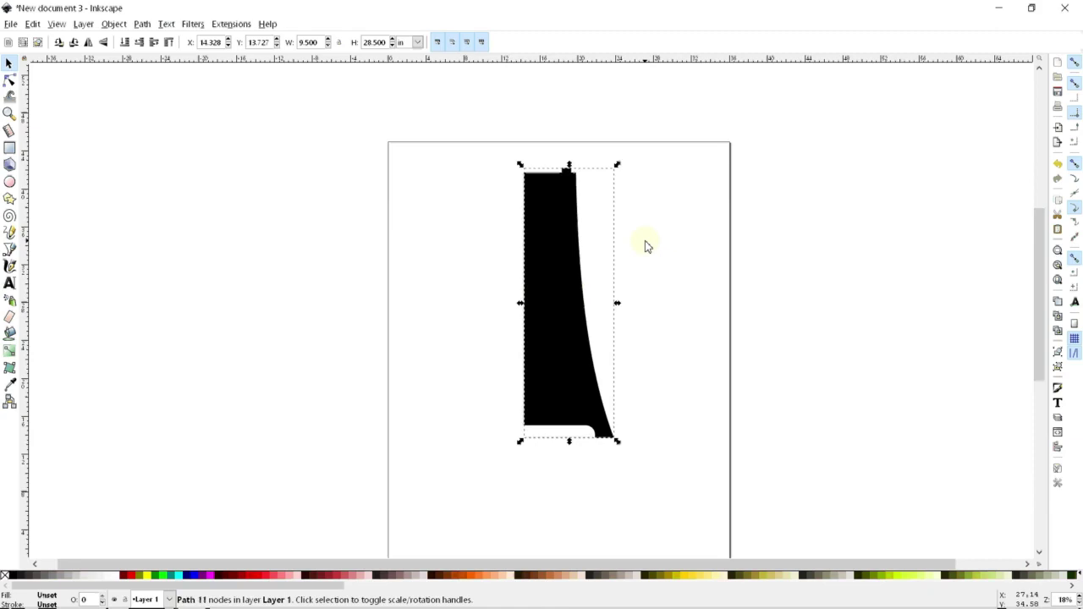
# - Duplicate the half-profile to the left, at about X -6.7 in and Y 14.8 in, and flip the copy horizontally
pyautogui.press('ctrl')
pyautogui.moveTo(552, 218); pyautogui.dragTo(343, 258)
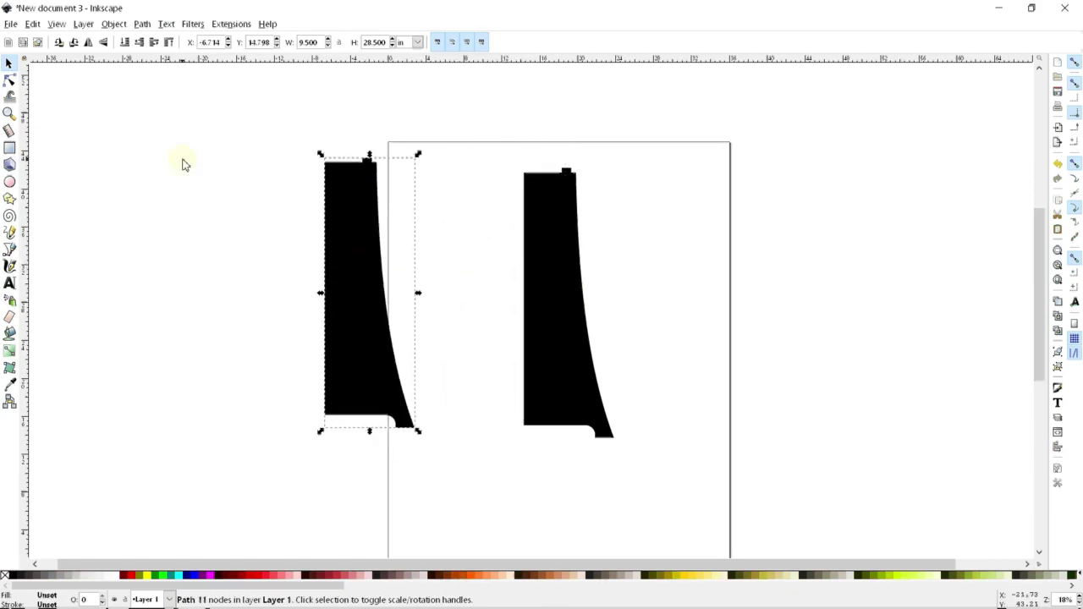
pyautogui.click(87, 45)
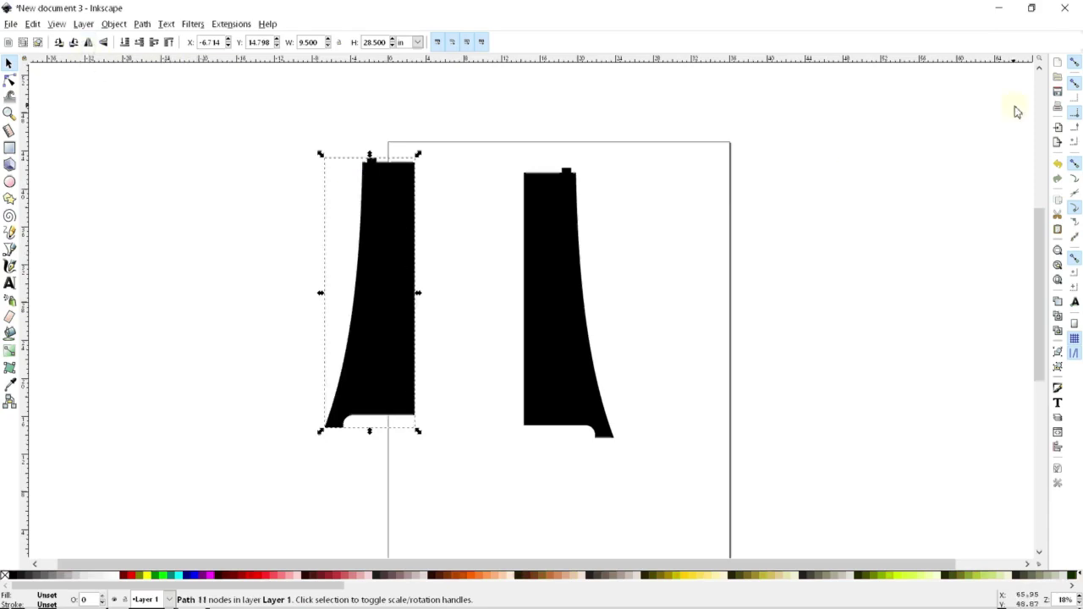
# - Snap the mirrored half against the original's straight edge and merge both halves with the Union operation
pyautogui.moveTo(386, 310); pyautogui.dragTo(486, 301)
pyautogui.click(327, 347)
pyautogui.click(543, 314)
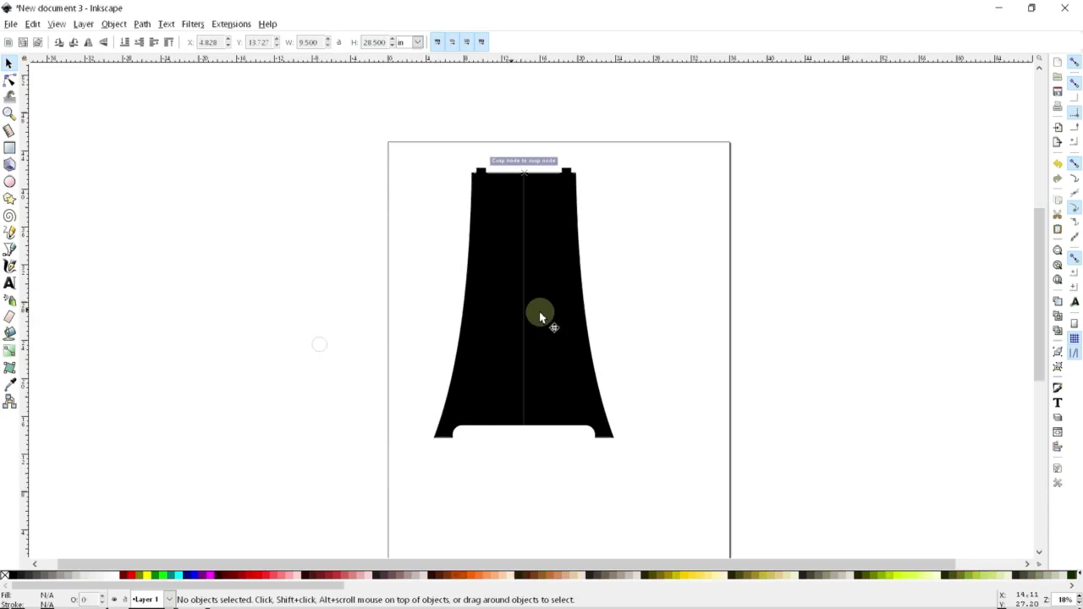
pyautogui.keyDown('shift'); pyautogui.click(490, 329); pyautogui.keyUp('shift')
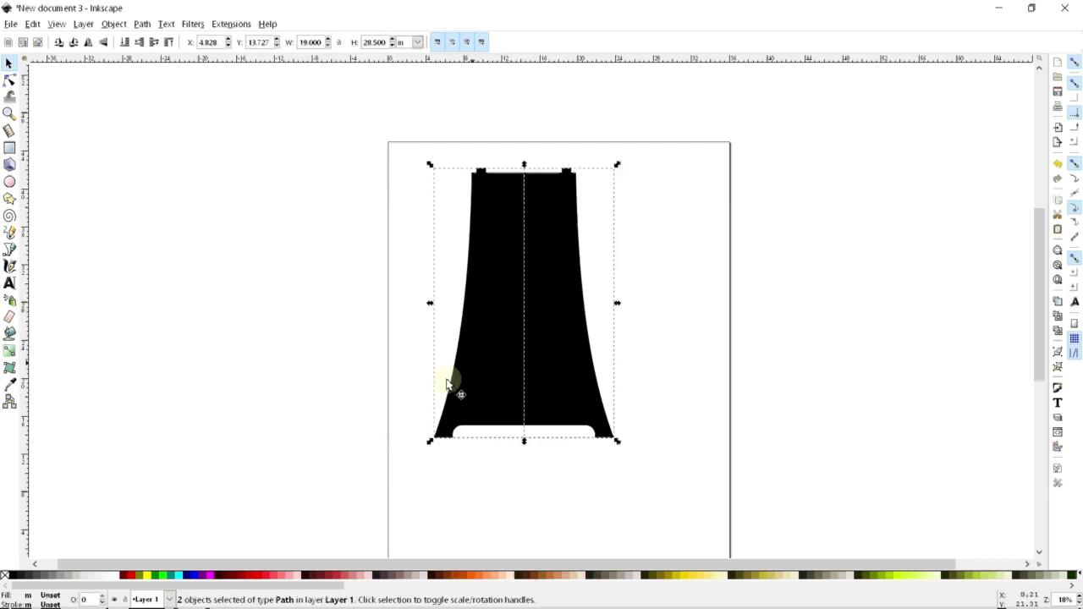
pyautogui.click(141, 25)
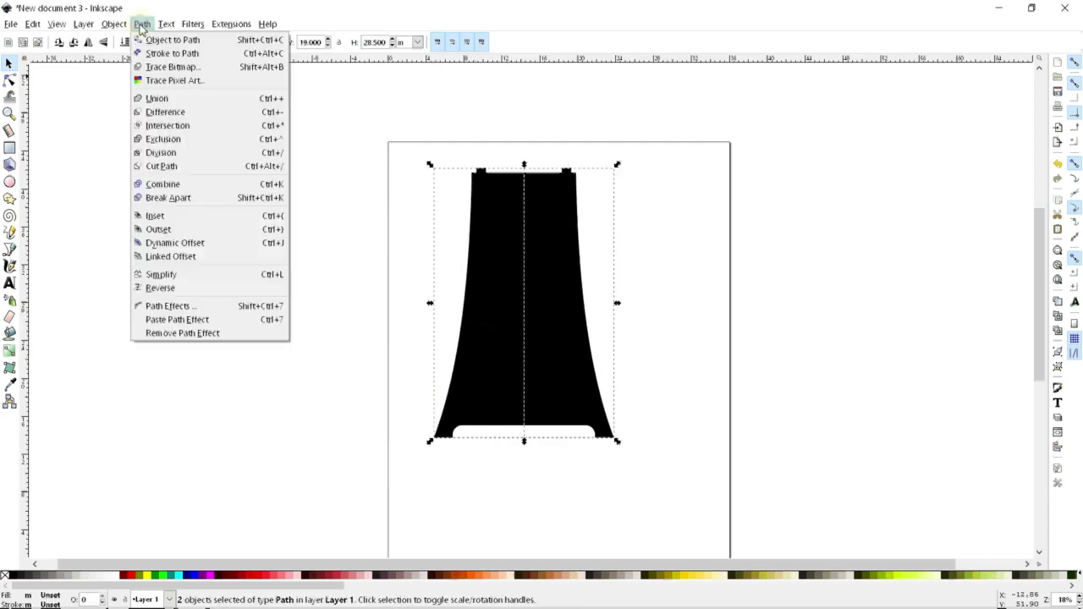
pyautogui.click(165, 100)
pyautogui.click(336, 202)
# - Move the full profile into the page's upper left area, to about X 1.6 in and Y 15 in
pyautogui.moveTo(516, 315); pyautogui.dragTo(533, 357)
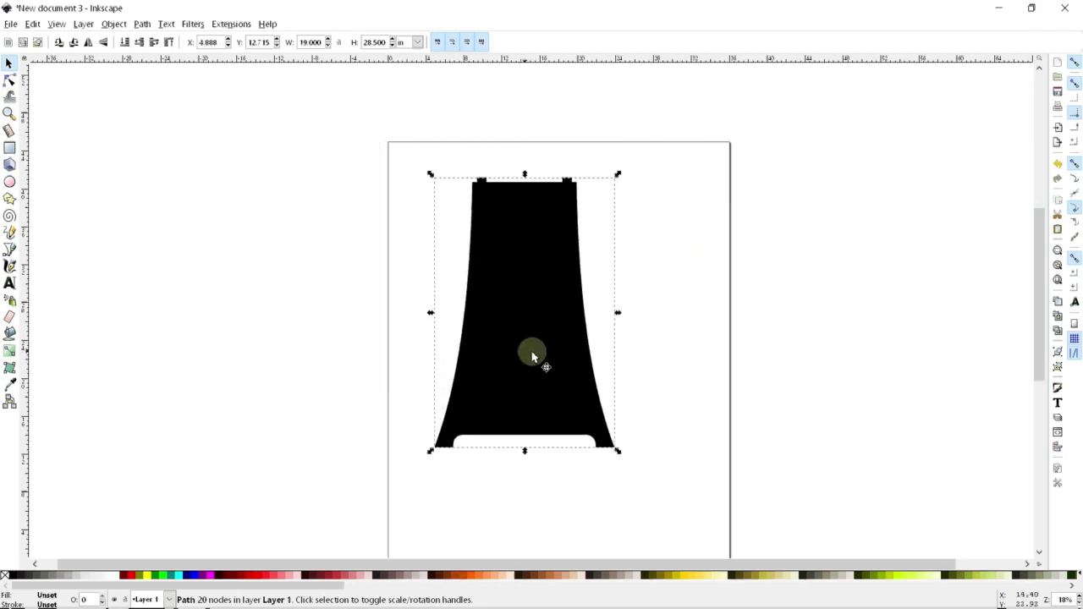
pyautogui.moveTo(497, 324)
pyautogui.mouseDown()
pyautogui.moveTo(448, 304)
pyautogui.moveTo(536, 292)
pyautogui.moveTo(513, 311)
pyautogui.mouseUp()
pyautogui.click(449, 411)
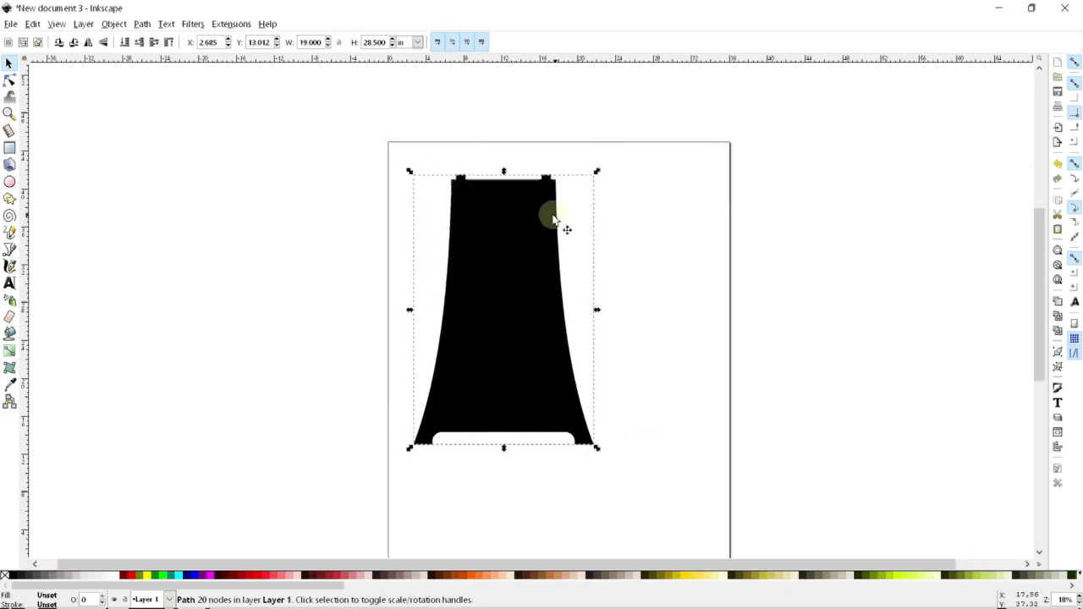
pyautogui.moveTo(515, 343); pyautogui.dragTo(502, 327)
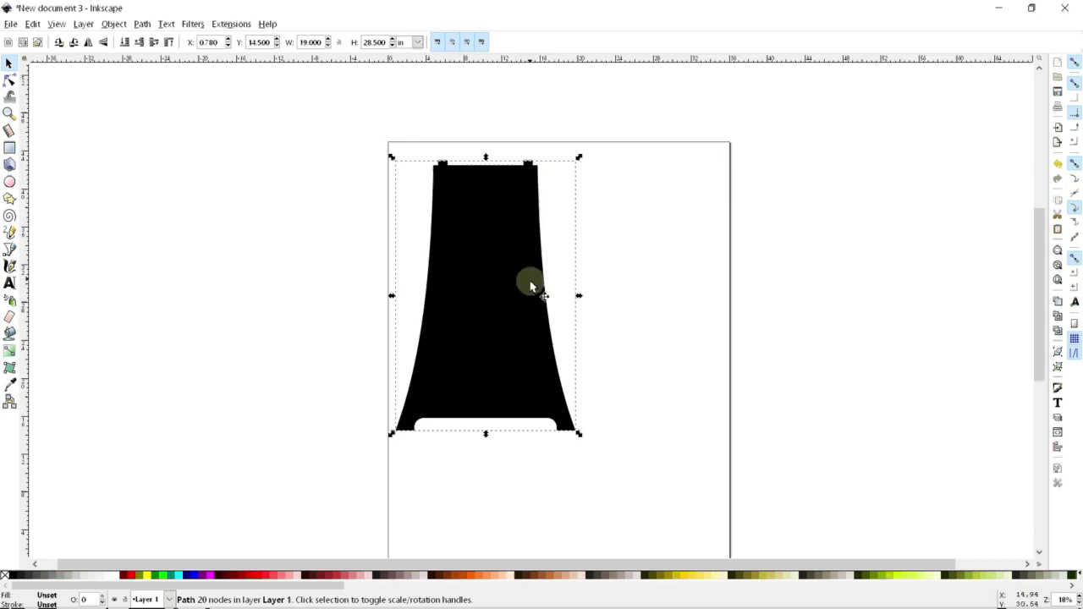
pyautogui.moveTo(499, 286)
pyautogui.mouseDown()
pyautogui.moveTo(482, 282)
pyautogui.moveTo(498, 300)
pyautogui.mouseUp()
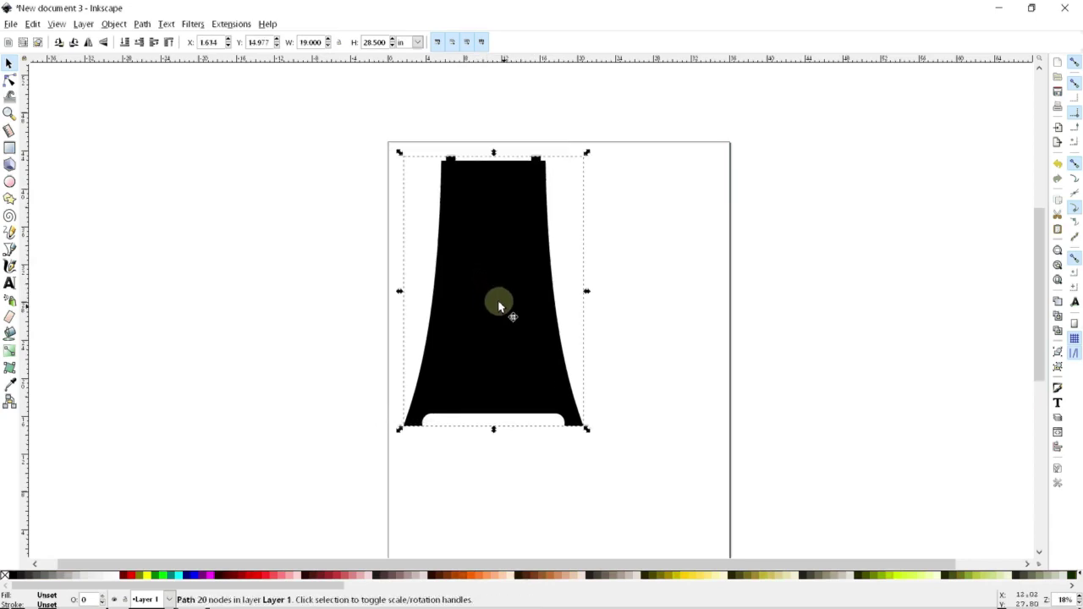
# - Duplicate the full profile to about X 14.8 in and Y 17.1 in, and fill the copy with red
pyautogui.hotkey('ctrl', 'd')
pyautogui.moveTo(514, 270); pyautogui.dragTo(645, 242)
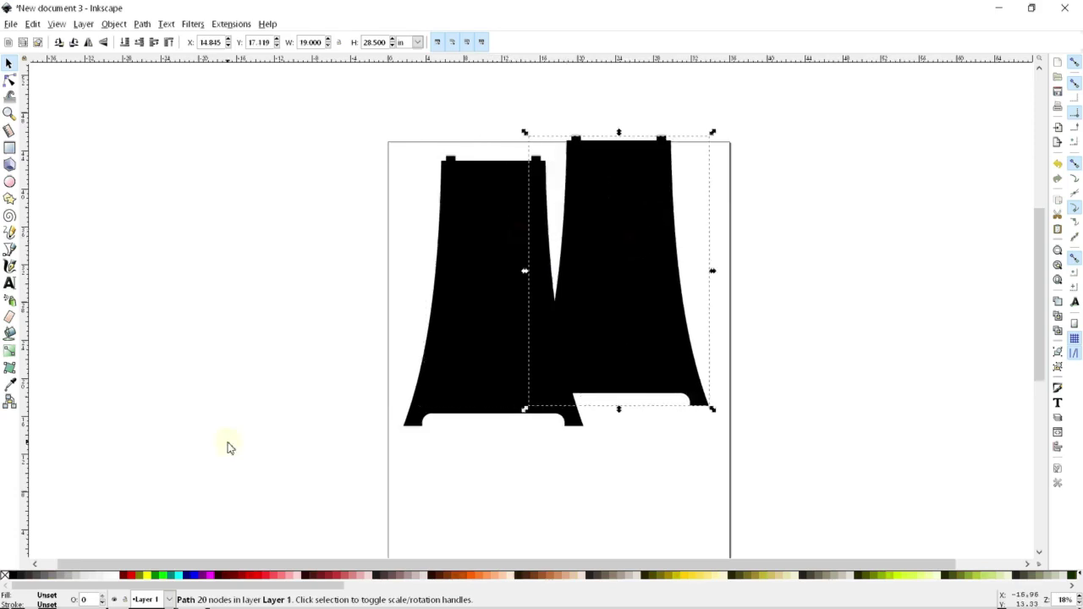
pyautogui.click(129, 576)
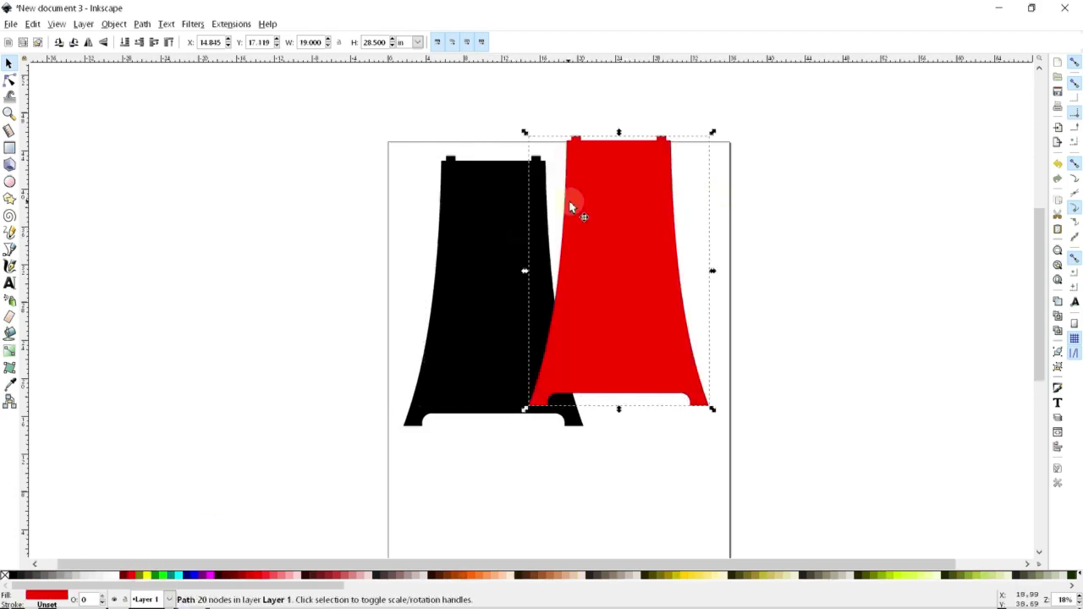
# - Snap the red copy exactly over the black profile and shrink it with a Dynamic Offset to about 13.3 × 23.2 in
pyautogui.moveTo(633, 251); pyautogui.dragTo(506, 274)
pyautogui.click(297, 323)
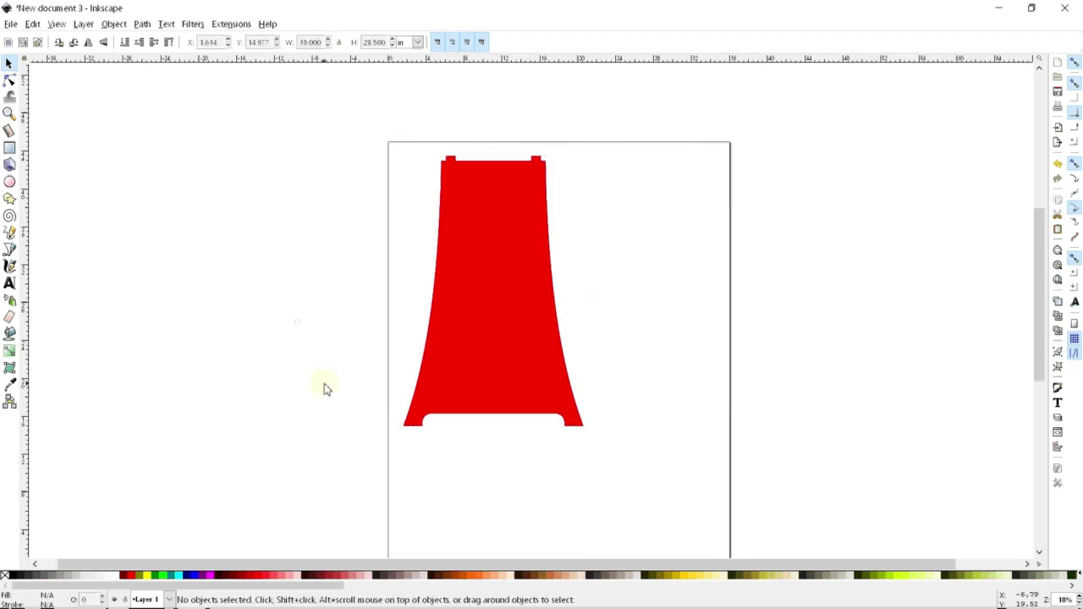
pyautogui.click(496, 302)
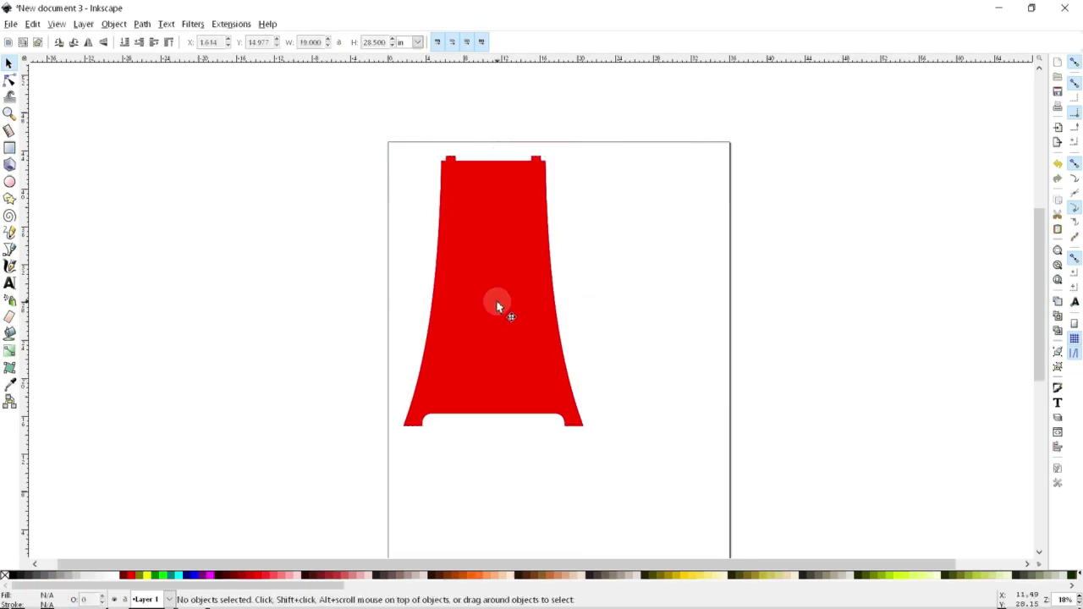
pyautogui.click(140, 24)
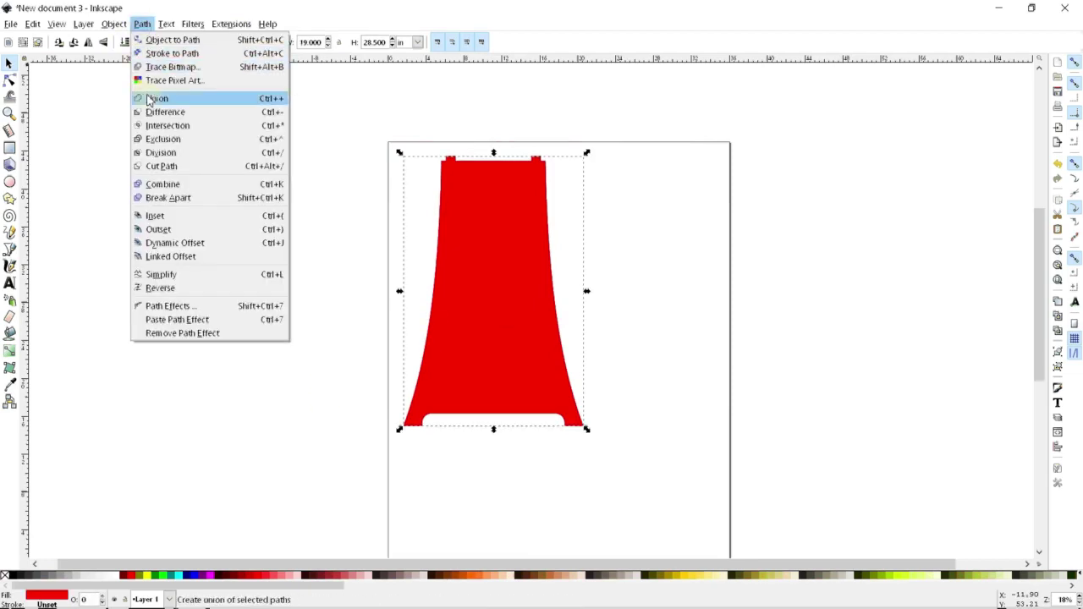
pyautogui.click(218, 244)
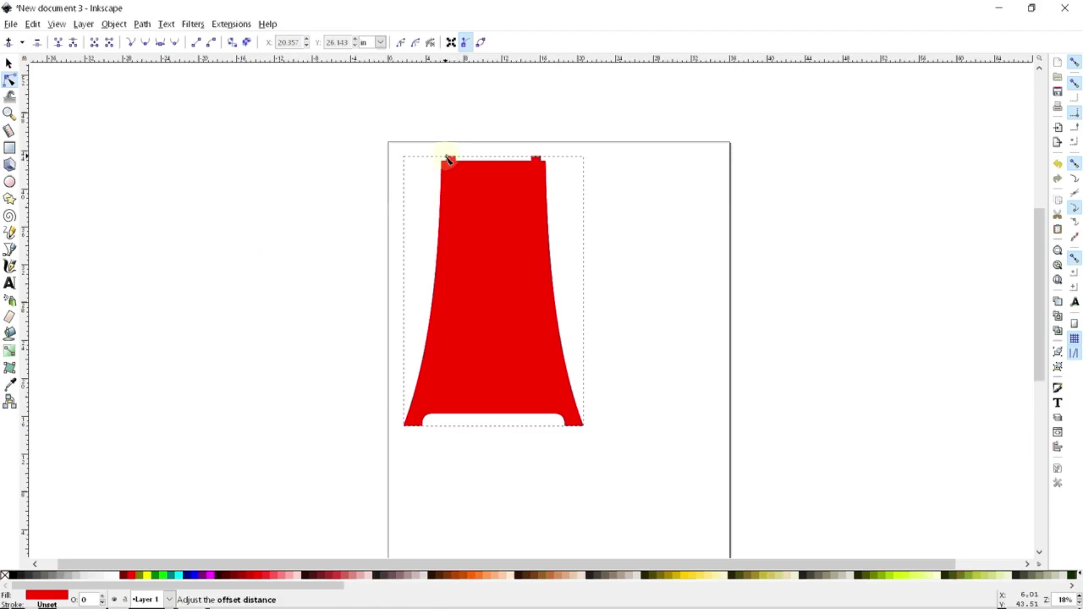
pyautogui.moveTo(448, 160); pyautogui.dragTo(457, 200)
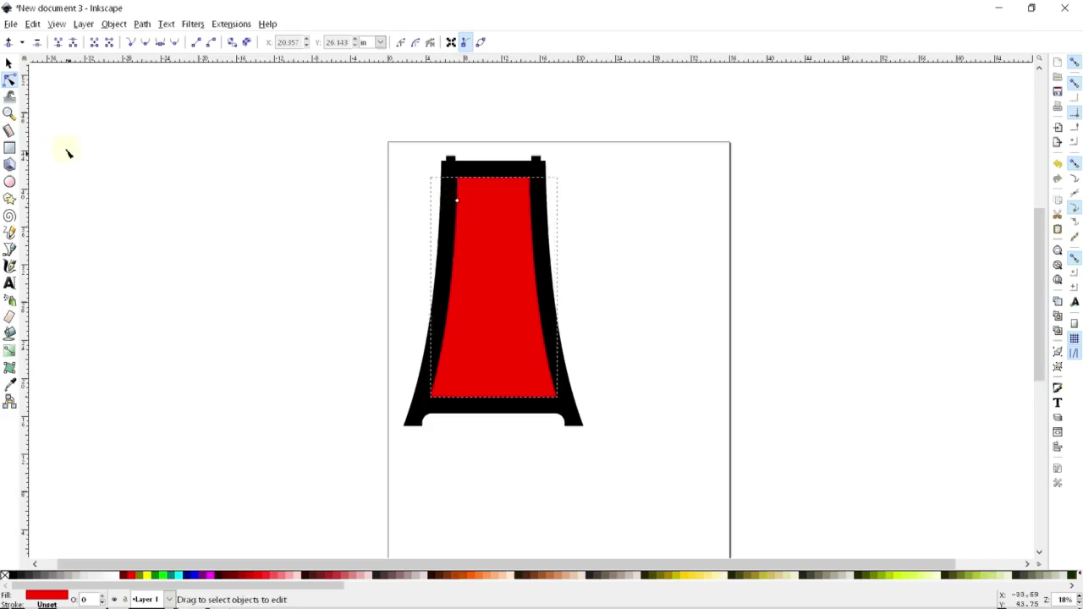
pyautogui.click(9, 63)
pyautogui.click(198, 205)
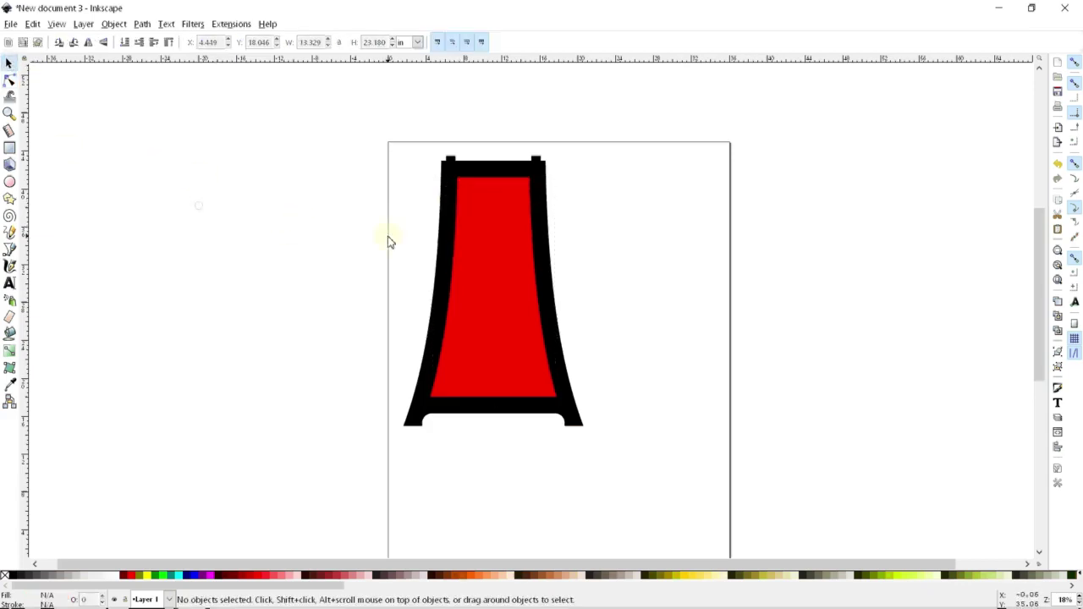
# - Subtract the red inner shape from the black profile with Difference, and move the frame to about X 3.5 in and Y 13.9 in
pyautogui.click(418, 413)
pyautogui.keyDown('shift'); pyautogui.click(502, 312); pyautogui.keyUp('shift')
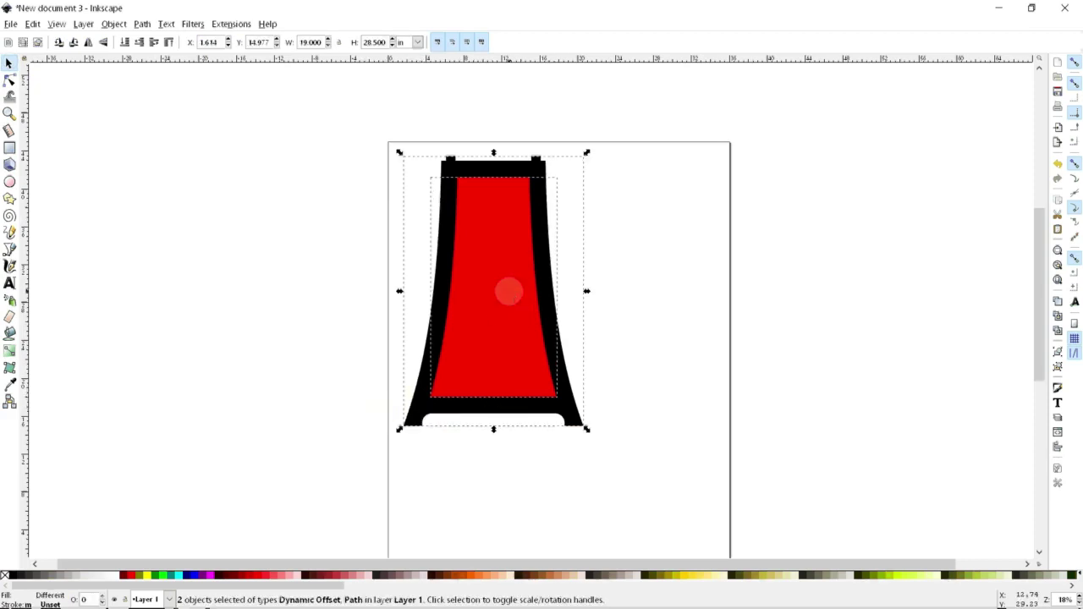
pyautogui.click(140, 25)
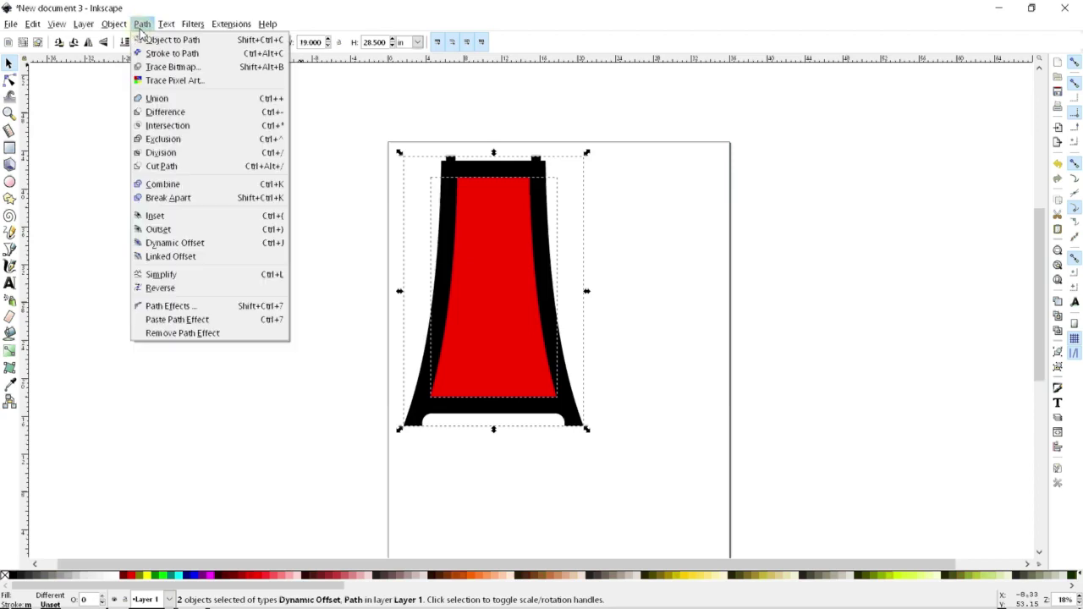
pyautogui.click(206, 111)
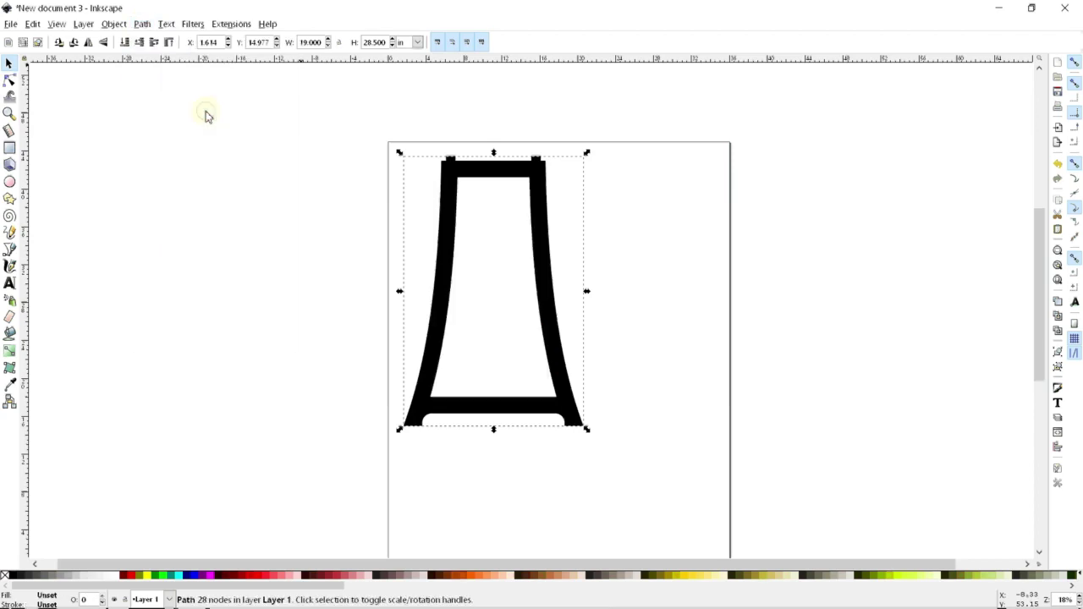
pyautogui.click(285, 185)
pyautogui.moveTo(443, 305)
pyautogui.mouseDown()
pyautogui.moveTo(533, 339)
pyautogui.moveTo(476, 294)
pyautogui.moveTo(456, 307)
pyautogui.mouseUp()
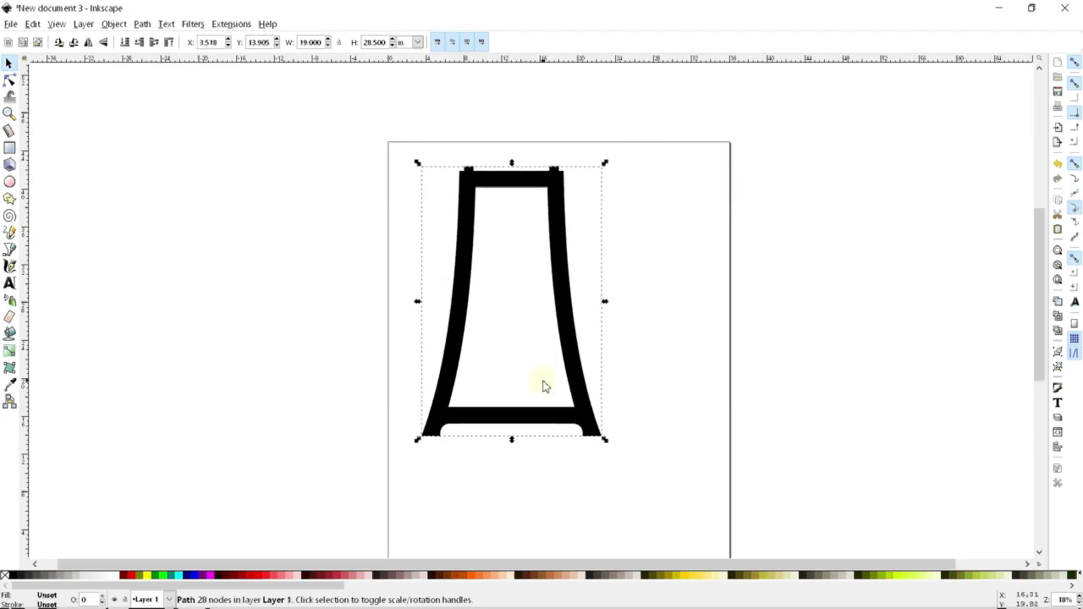
pyautogui.click(383, 316)
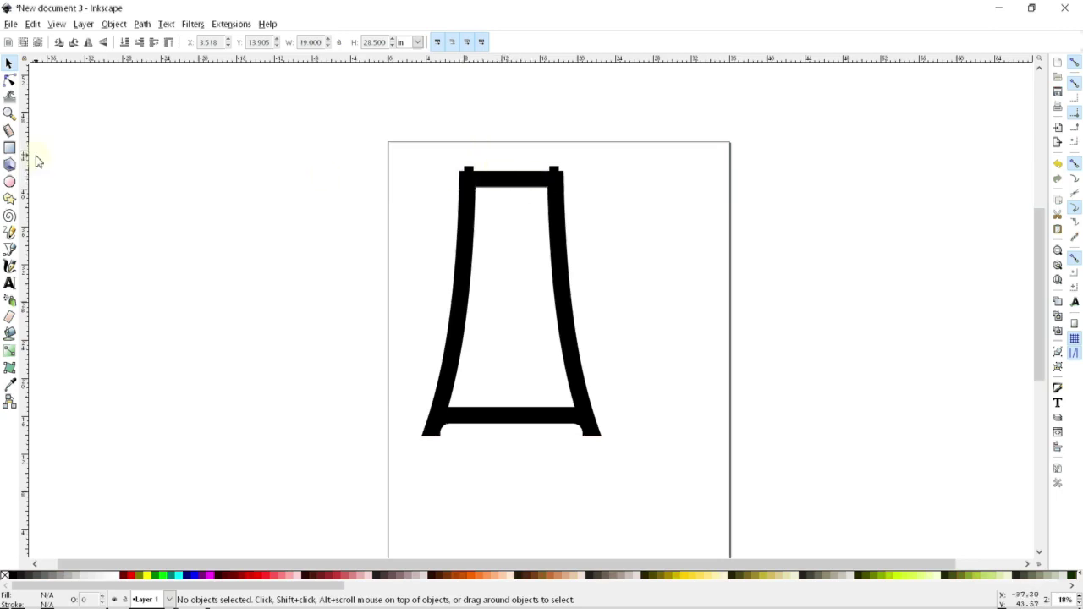
# - Measure the thickness of the frame's top rail vertically, with the measurement precision raised to 3 decimals
pyautogui.click(10, 131)
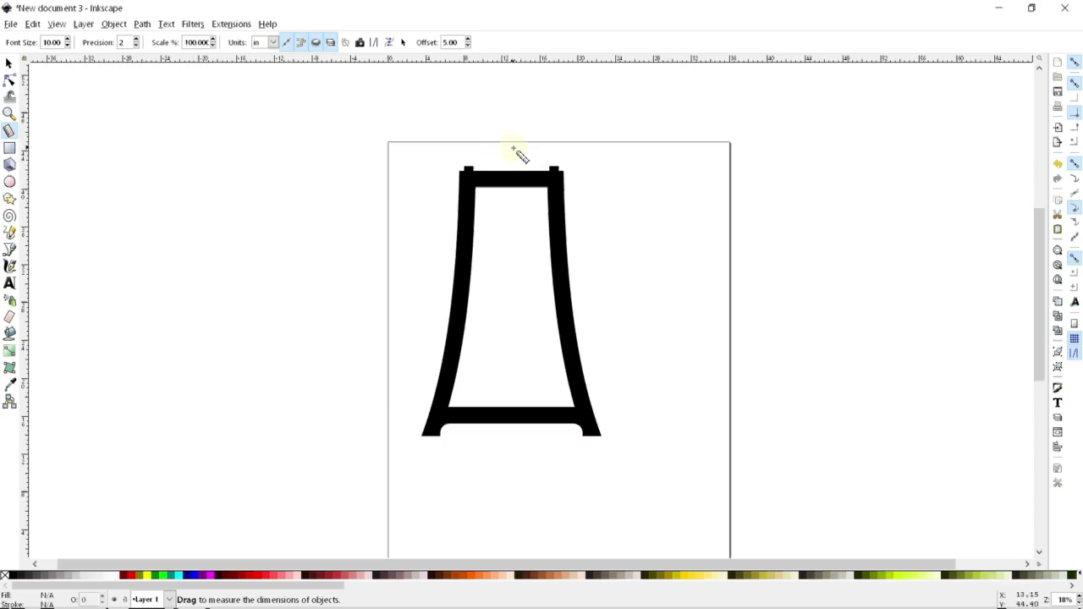
pyautogui.moveTo(507, 150)
pyautogui.mouseDown()
pyautogui.moveTo(500, 244)
pyautogui.moveTo(481, 220)
pyautogui.moveTo(598, 183)
pyautogui.moveTo(336, 187)
pyautogui.moveTo(488, 146)
pyautogui.mouseUp()
pyautogui.moveTo(516, 193); pyautogui.dragTo(501, 288)
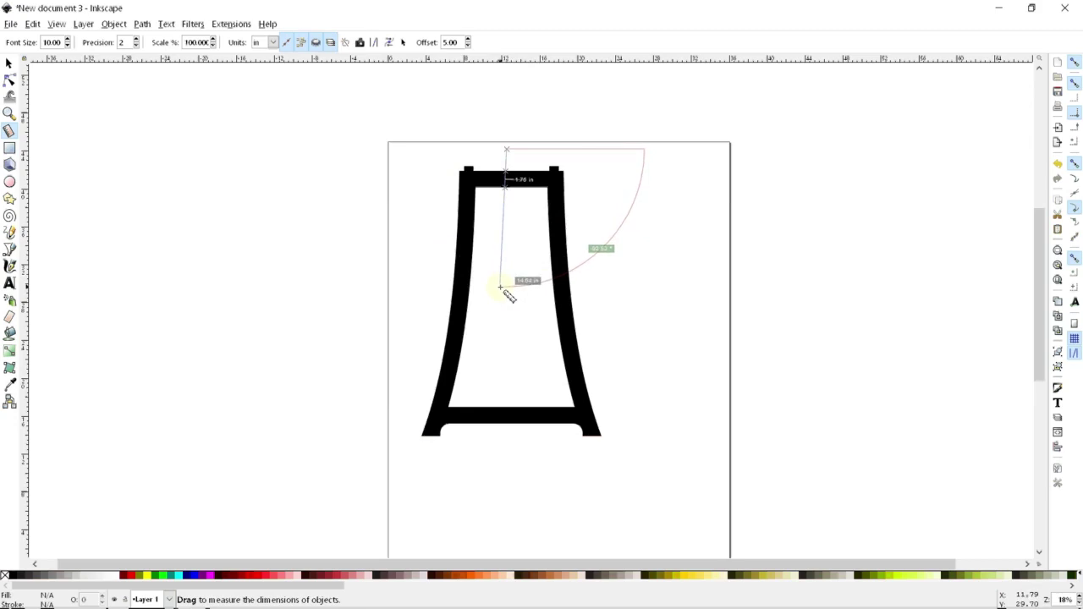
pyautogui.moveTo(500, 289)
pyautogui.mouseDown()
pyautogui.moveTo(507, 234)
pyautogui.moveTo(504, 308)
pyautogui.moveTo(509, 209)
pyautogui.moveTo(508, 274)
pyautogui.mouseUp()
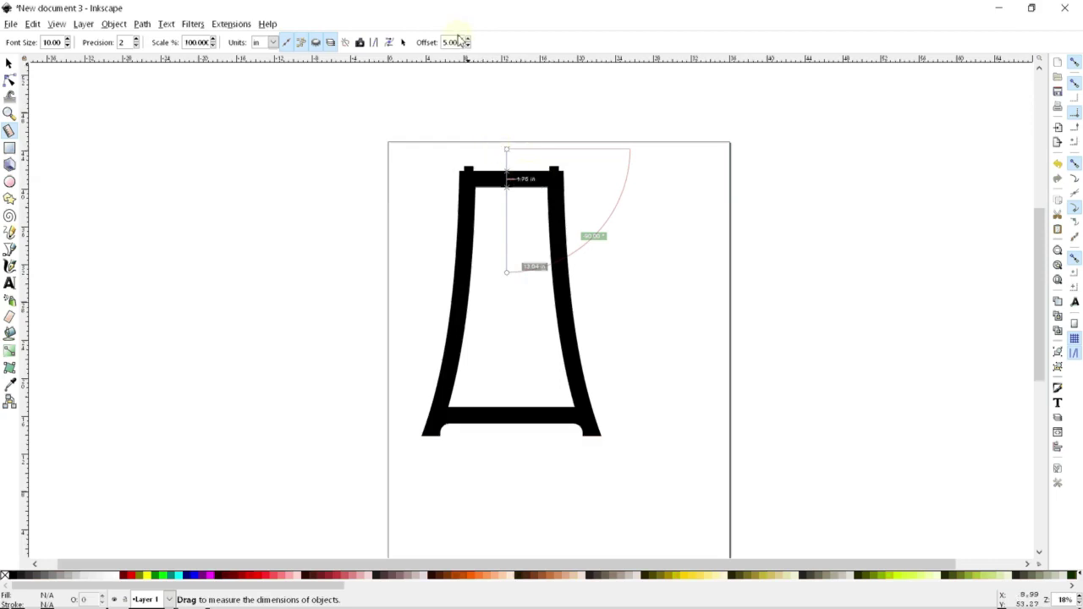
pyautogui.click(136, 39)
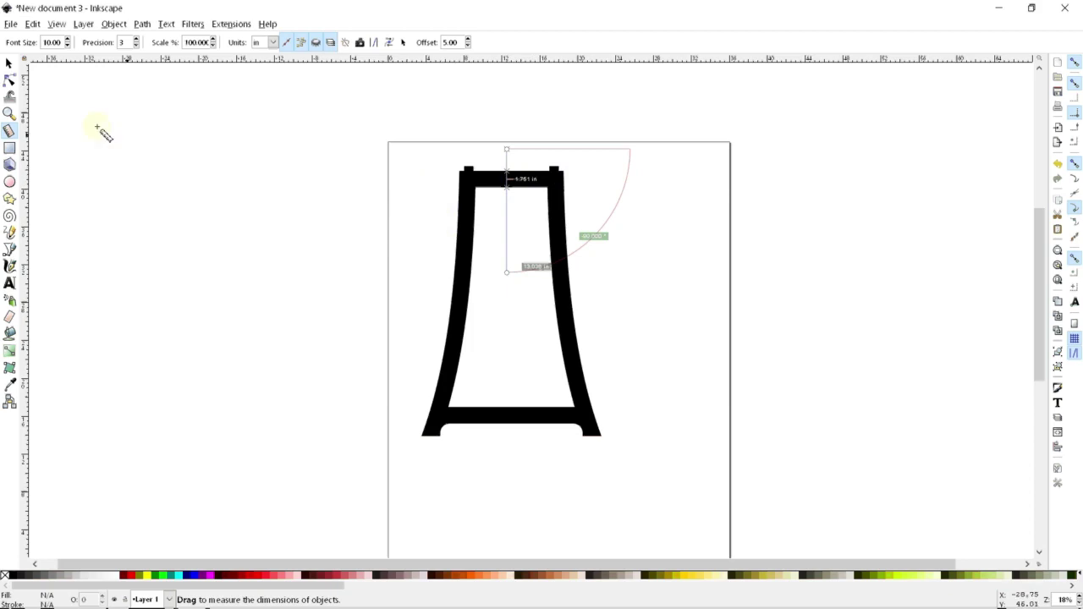
pyautogui.click(9, 64)
pyautogui.hotkey('ctrl', 'z')
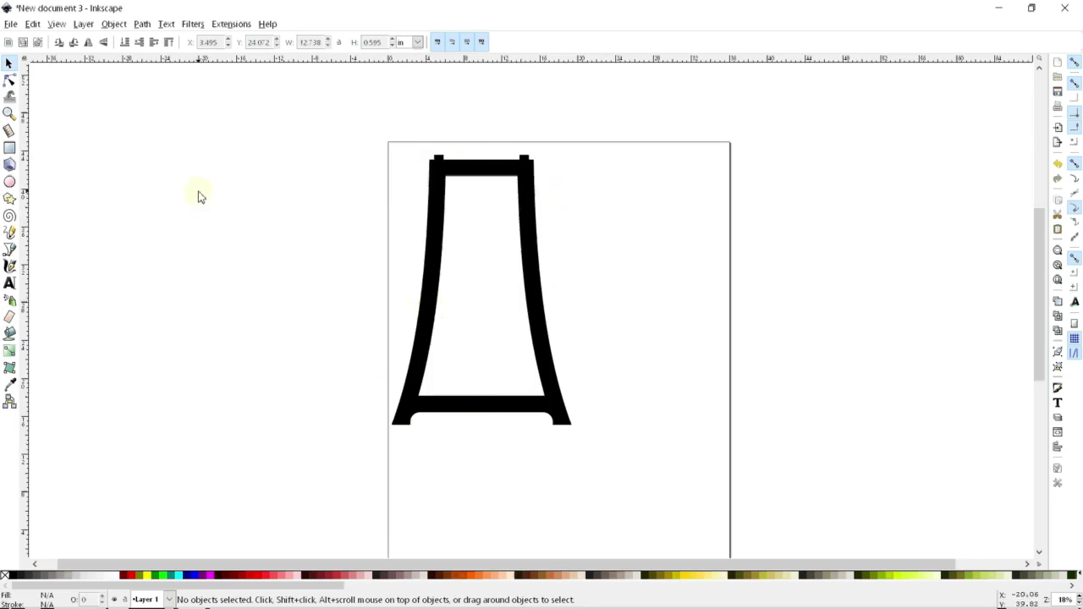
# - Draw a red crossbar about 13.2 × 0.83 in across the frame's lower part, at about X 3.2 in and Y 22.8 in
pyautogui.click(9, 150)
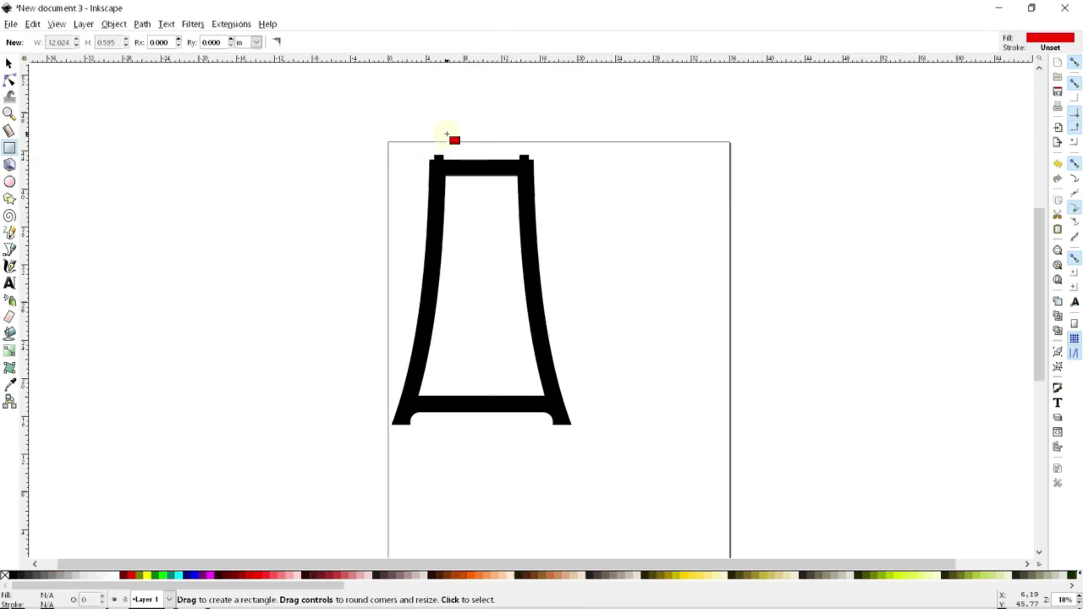
pyautogui.moveTo(439, 128); pyautogui.dragTo(550, 337)
pyautogui.click(8, 64)
pyautogui.moveTo(471, 341)
pyautogui.mouseDown()
pyautogui.moveTo(470, 362)
pyautogui.moveTo(468, 347)
pyautogui.mouseUp()
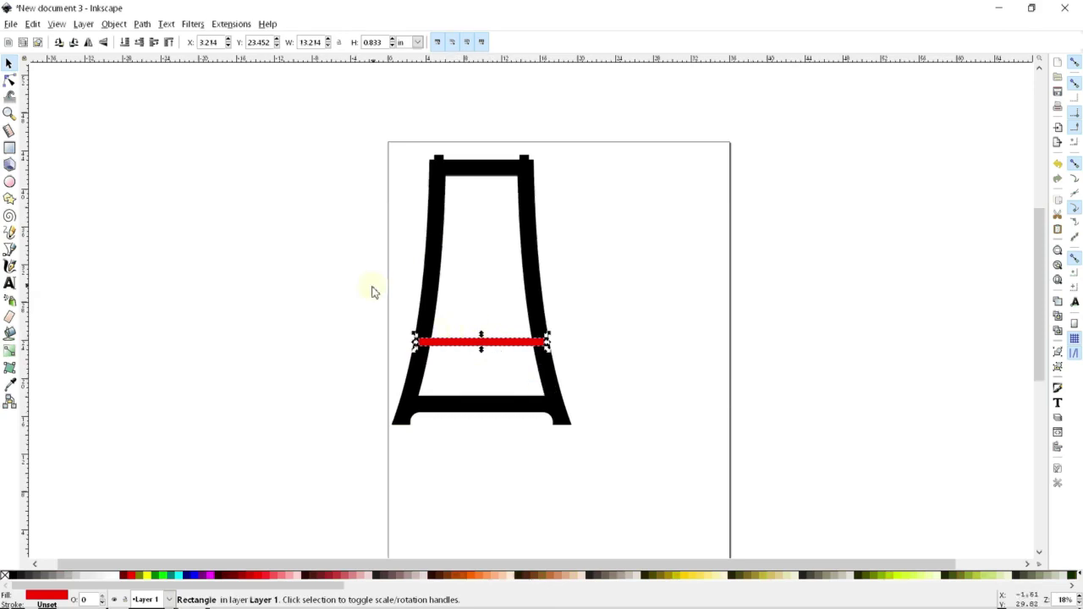
pyautogui.click(366, 262)
pyautogui.moveTo(477, 345)
pyautogui.mouseDown()
pyautogui.moveTo(545, 322)
pyautogui.moveTo(477, 351)
pyautogui.mouseUp()
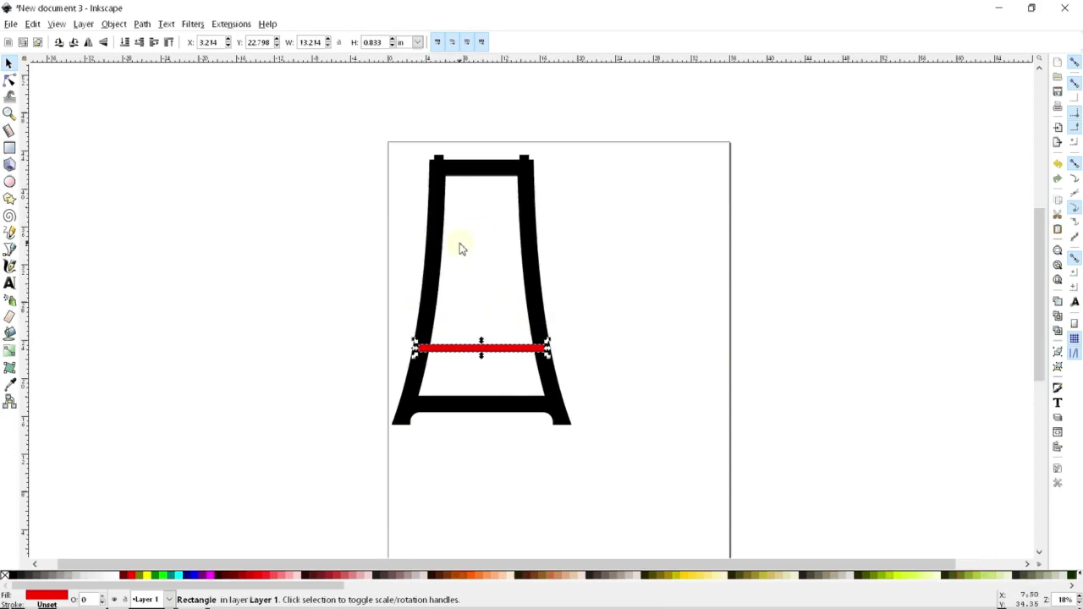
# - Open the Align and Distribute settings and centre the red crossbar and the frame on the vertical axis, relative to the selection area
pyautogui.click(112, 24)
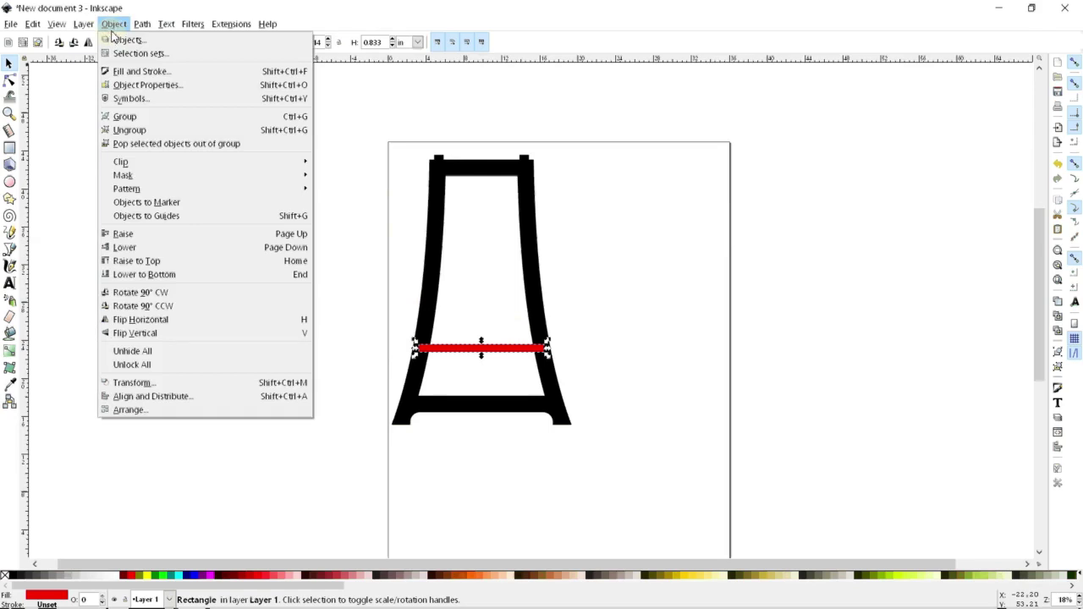
pyautogui.moveTo(82, 24)
pyautogui.click(152, 397)
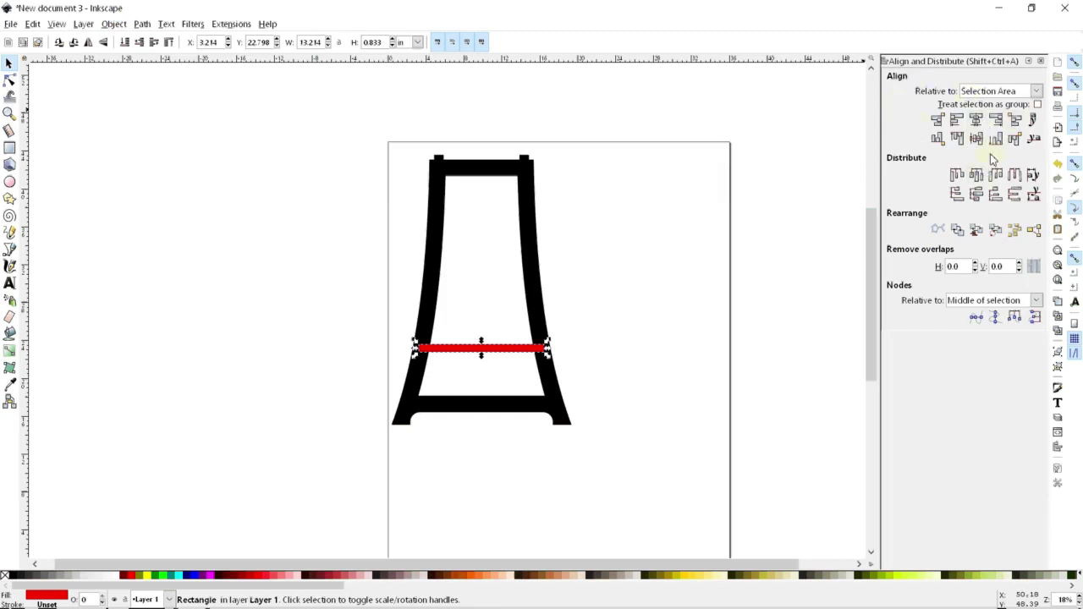
pyautogui.moveTo(659, 146); pyautogui.dragTo(310, 529)
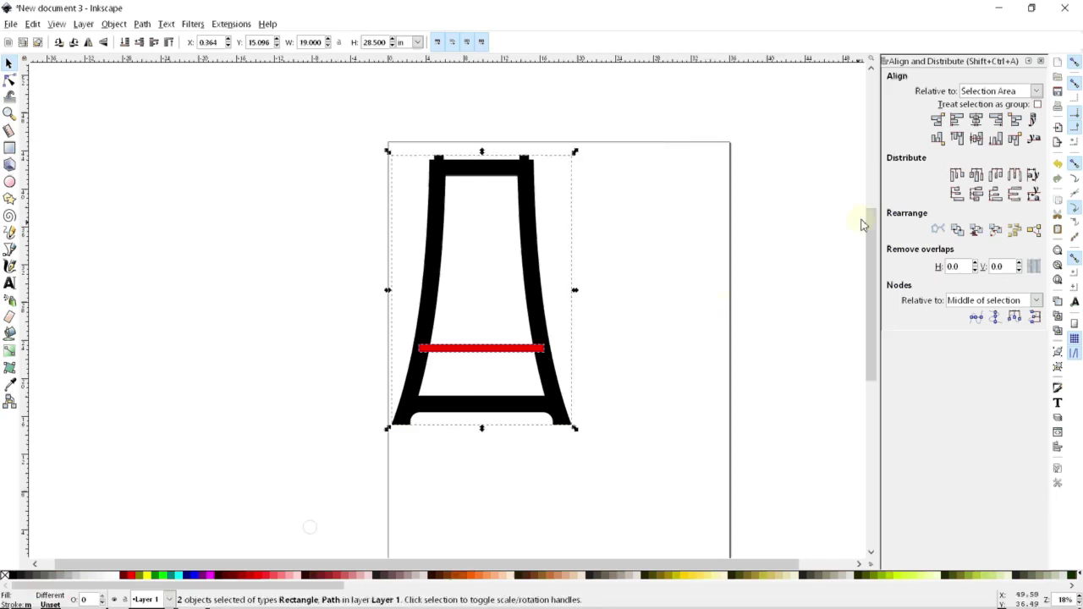
pyautogui.click(977, 121)
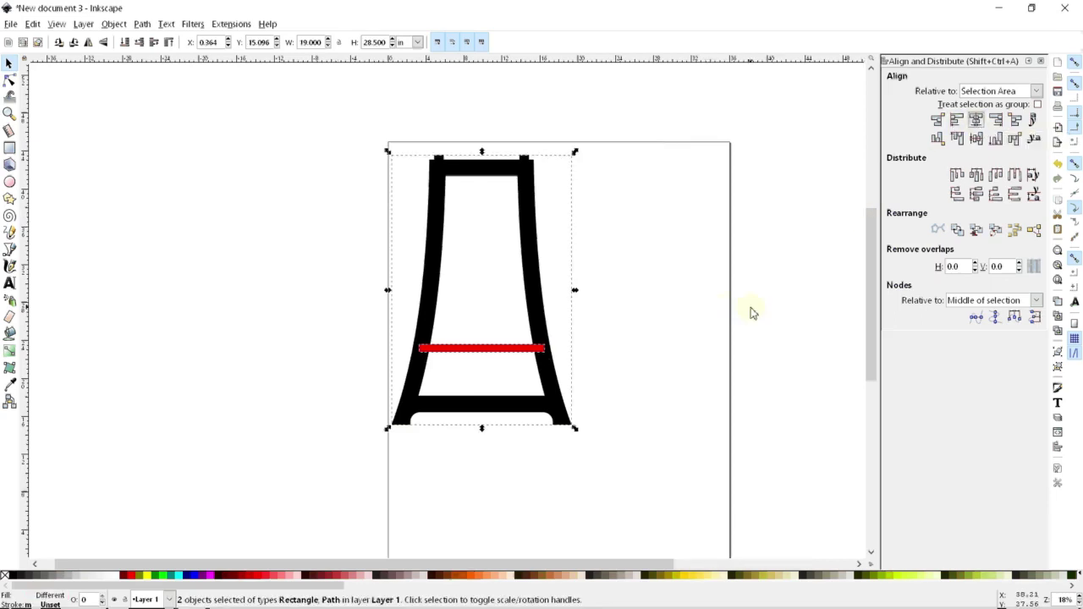
# - Move the crossbar out to the frame's right and centre both objects on the vertical axis again
pyautogui.moveTo(468, 348); pyautogui.dragTo(656, 353)
pyautogui.moveTo(785, 118); pyautogui.dragTo(351, 430)
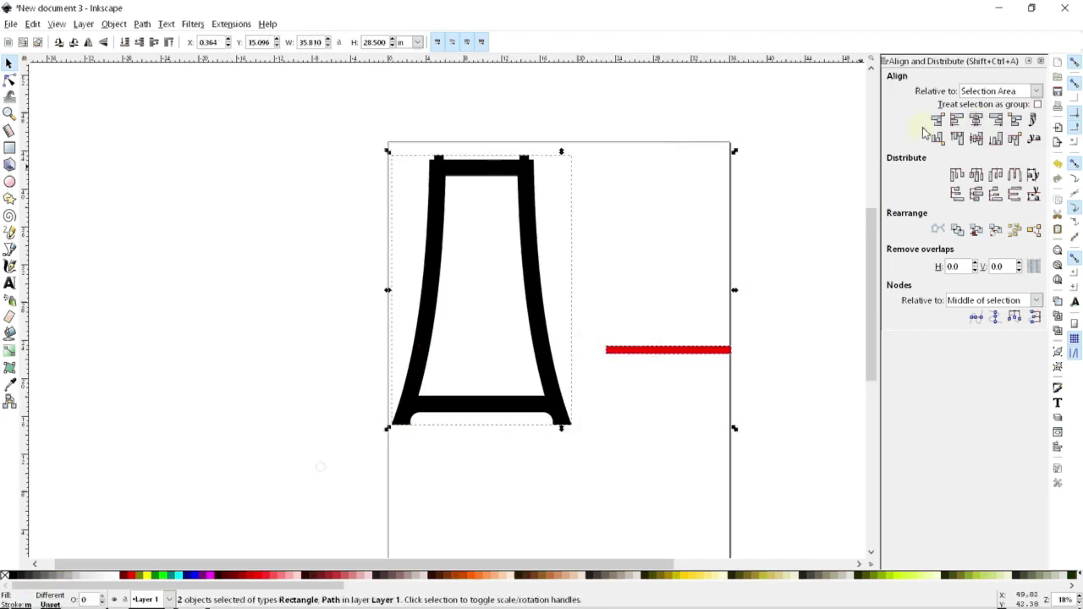
pyautogui.click(977, 121)
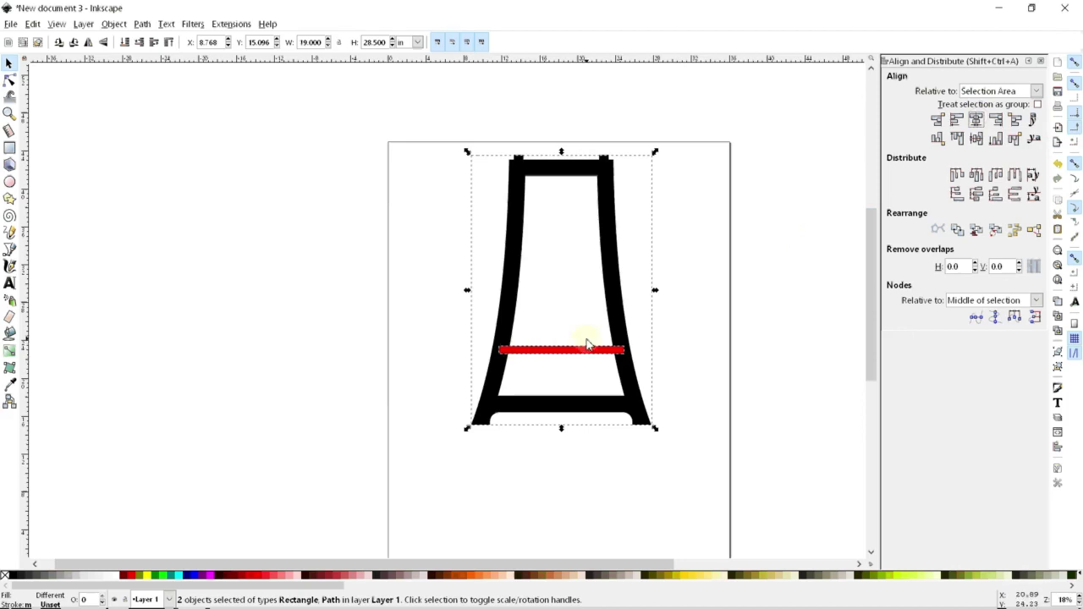
pyautogui.click(733, 194)
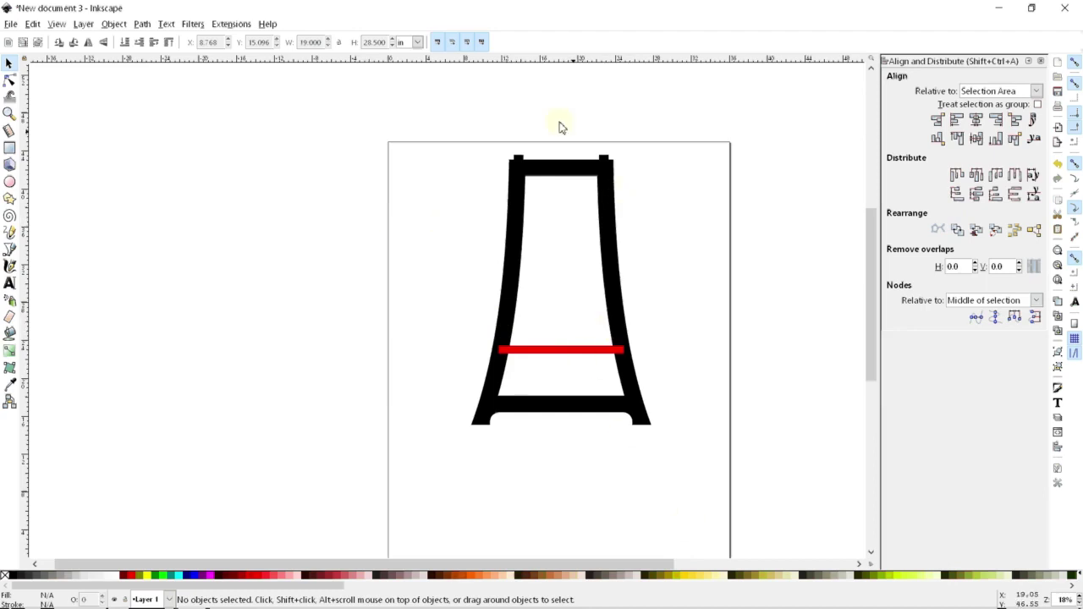
# - Draw a small red rectangle about 3.3 × 1.3 in to the left of the frame at crossbar level
pyautogui.keyDown('ctrl'); pyautogui.scroll(1, 565, 458); pyautogui.keyUp('ctrl')
pyautogui.keyDown('ctrl'); pyautogui.scroll(1, 457, 336); pyautogui.keyUp('ctrl')
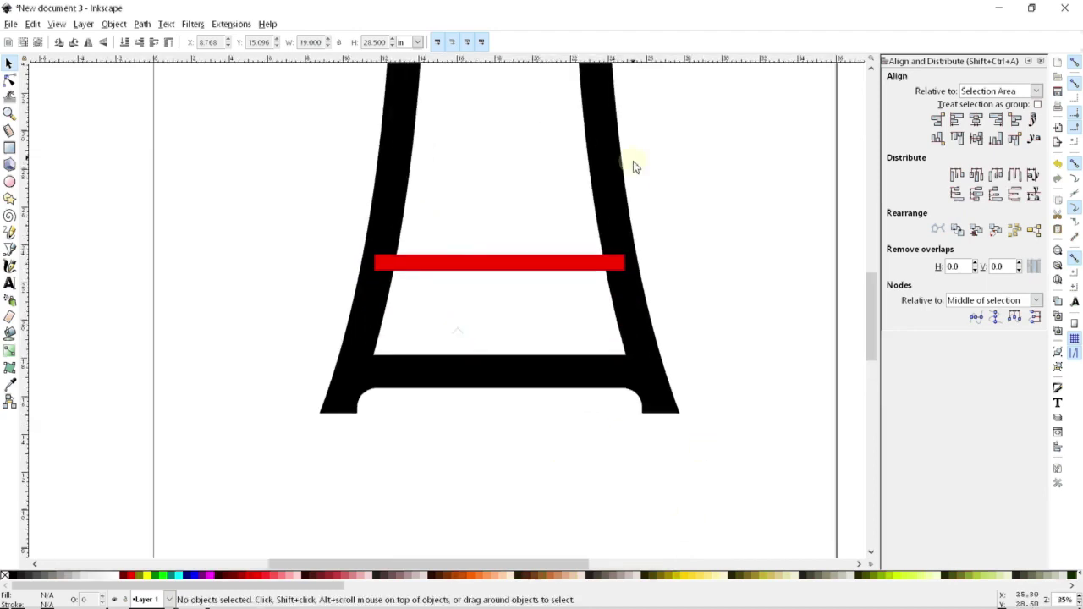
pyautogui.click(488, 263)
pyautogui.click(500, 209)
pyautogui.click(9, 148)
pyautogui.moveTo(310, 253); pyautogui.dragTo(285, 251)
pyautogui.click(9, 64)
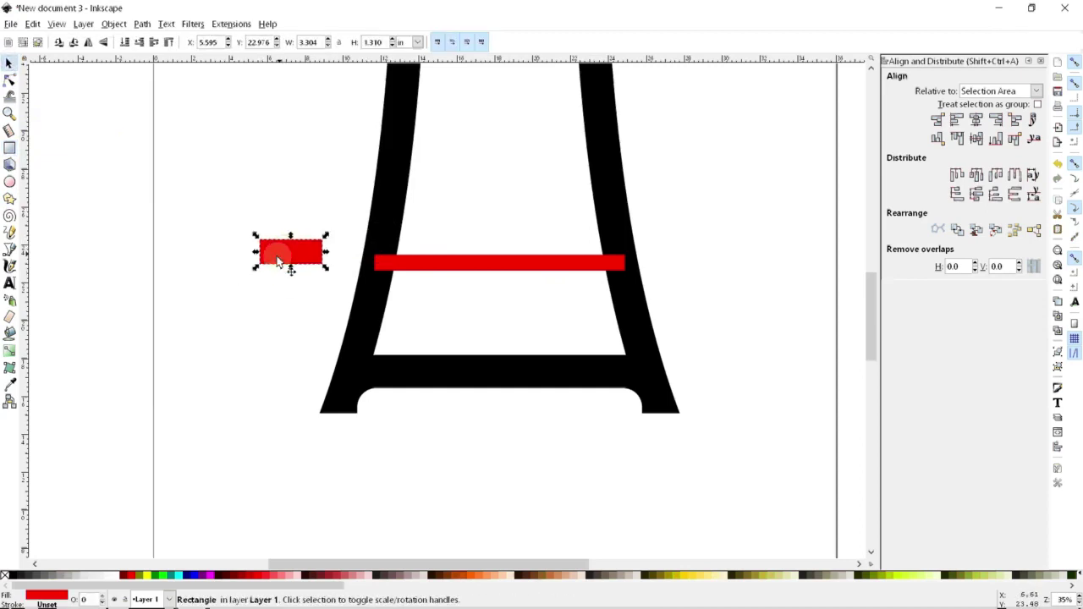
# - Try snapping the small rectangle against the crossbar's left end, and move it back outside the frame
pyautogui.moveTo(290, 250); pyautogui.dragTo(299, 258)
pyautogui.moveTo(299, 263); pyautogui.dragTo(343, 269)
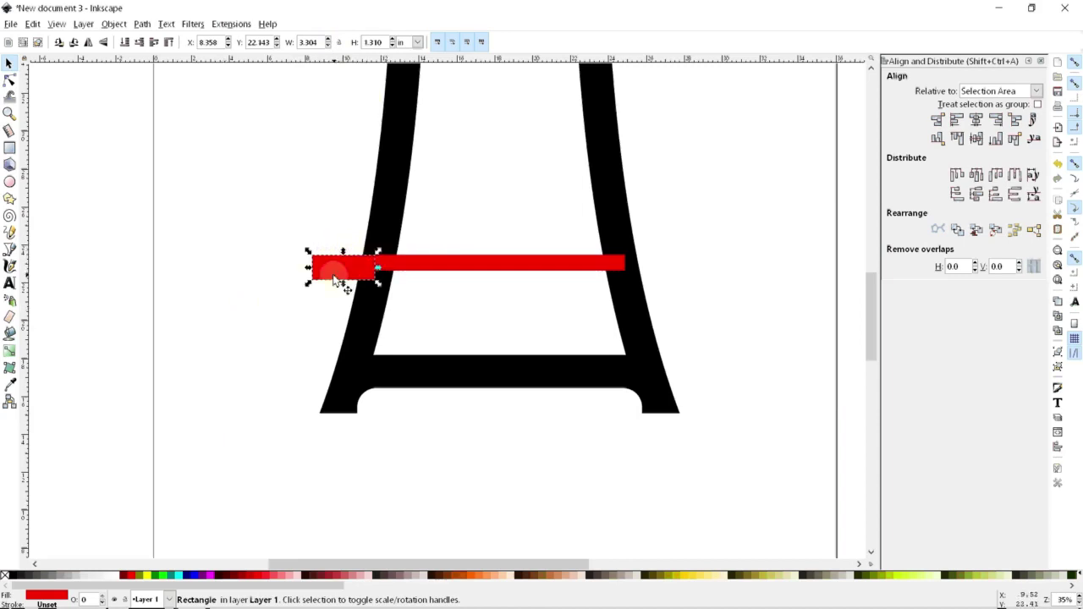
pyautogui.moveTo(349, 266); pyautogui.dragTo(298, 260)
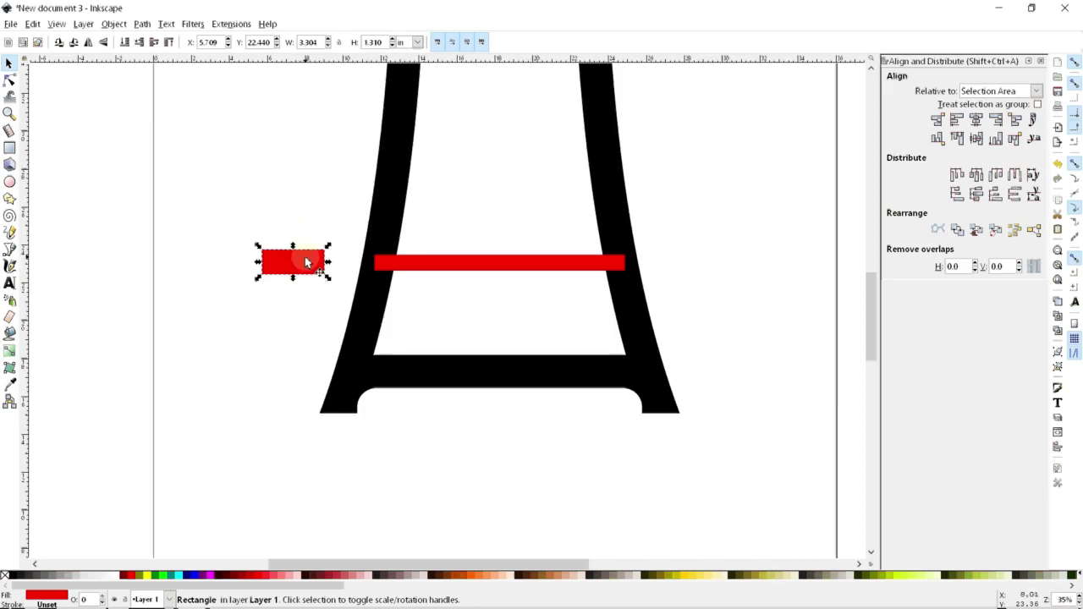
pyautogui.moveTo(304, 262); pyautogui.dragTo(307, 264)
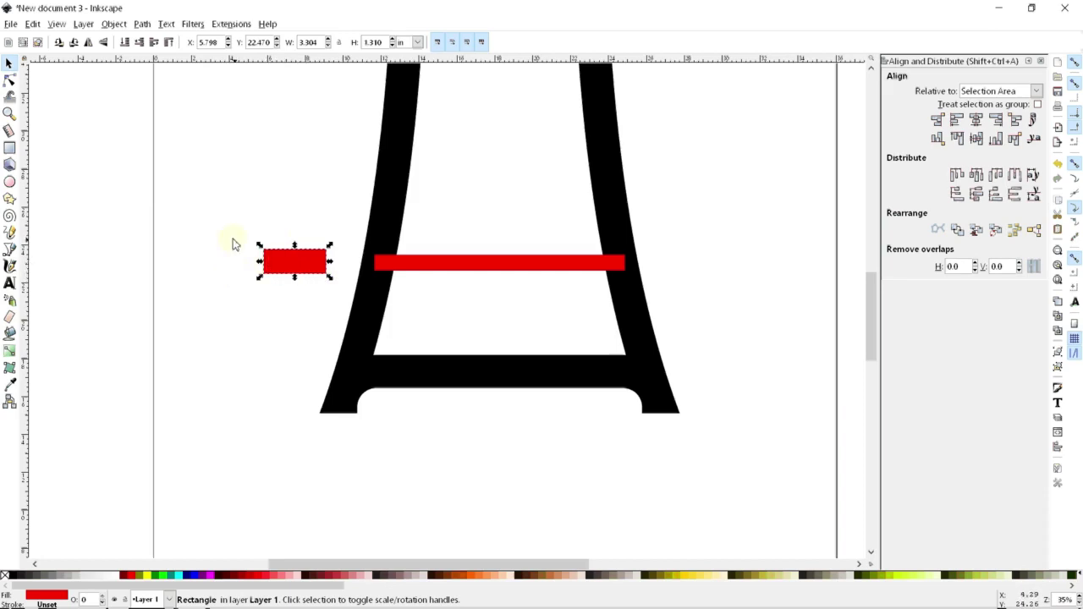
pyautogui.moveTo(285, 274); pyautogui.dragTo(276, 276)
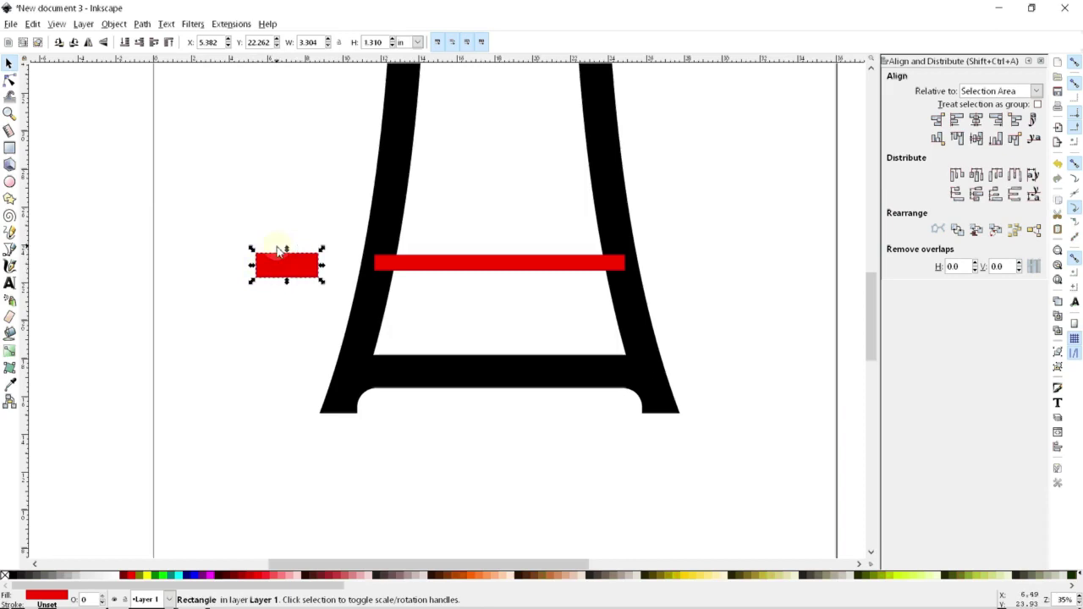
# - Set the small rectangle's height to 0.75 in and place it beside the frame at about X 7.2 in and Y 22.7 in
pyautogui.moveTo(275, 274); pyautogui.dragTo(303, 274)
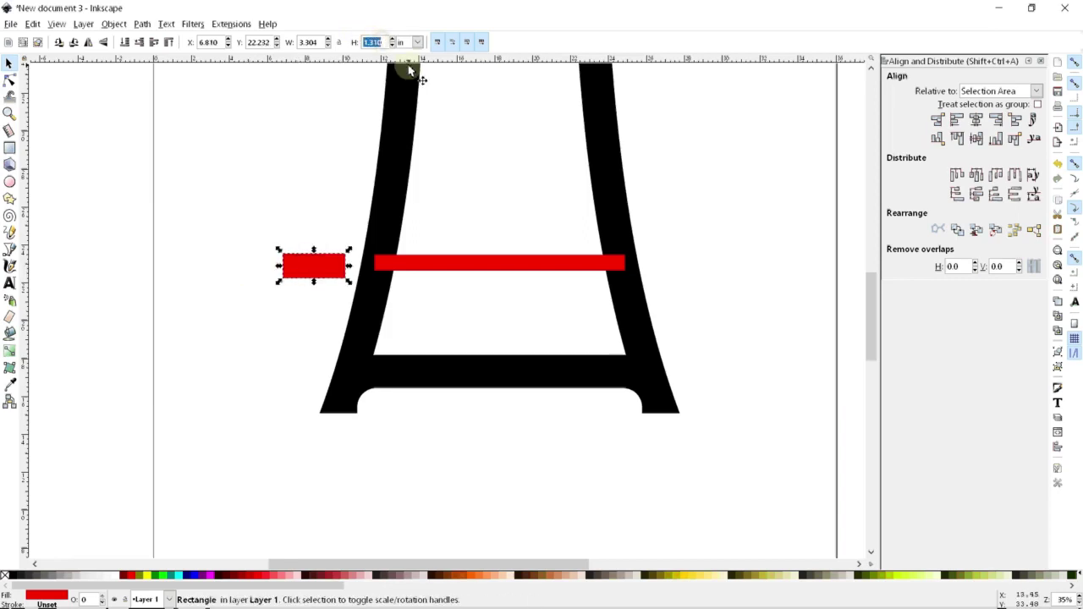
pyautogui.write('.75')
pyautogui.press('Return')
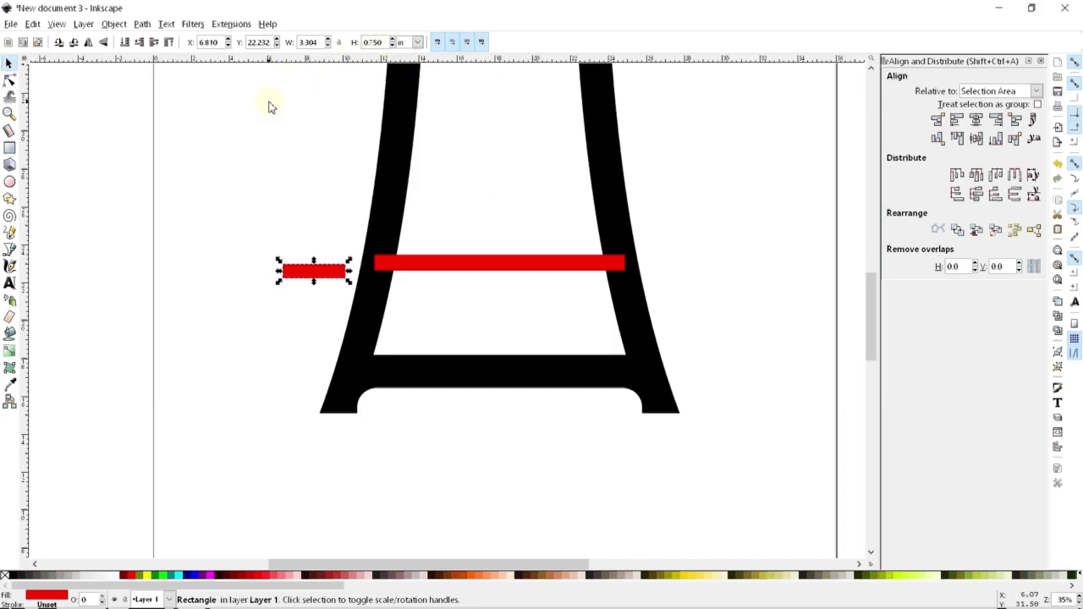
pyautogui.moveTo(331, 278); pyautogui.dragTo(337, 265)
pyautogui.keyDown('ctrl'); pyautogui.scroll(6, 338, 264); pyautogui.keyUp('ctrl')
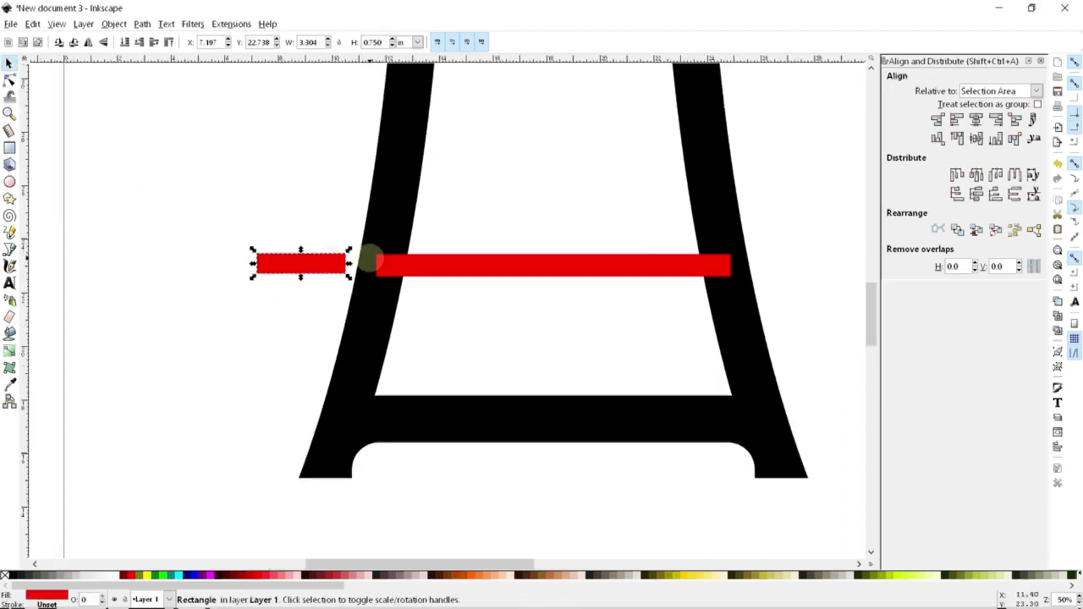
# - Snap the 0.75 in high rectangle to the crossbar's left end and place a copy of it against the right end
pyautogui.moveTo(211, 225); pyautogui.dragTo(363, 237)
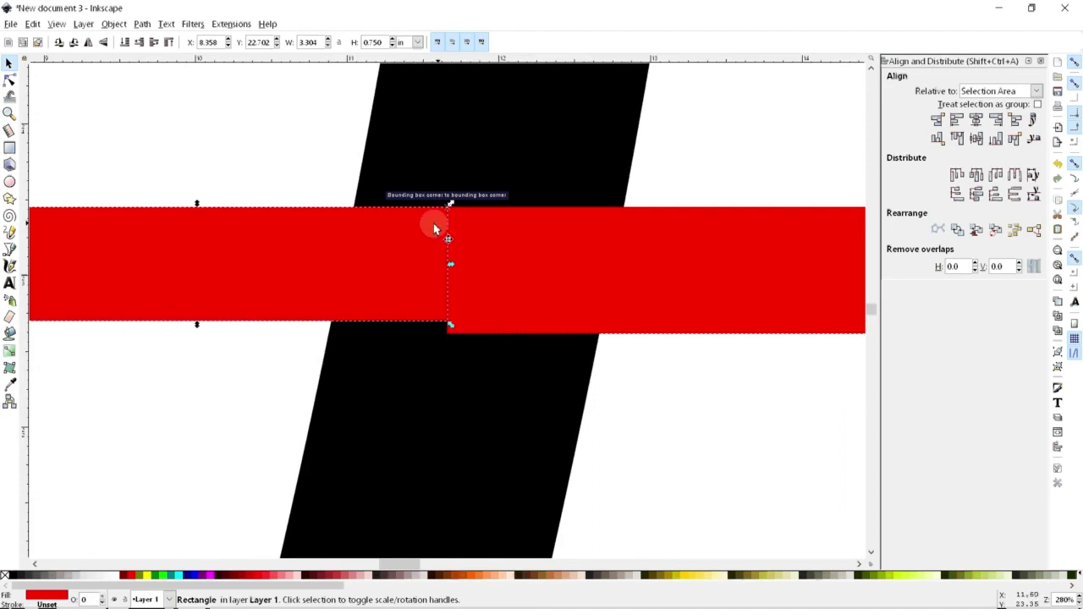
pyautogui.scroll(-5, 194, 256)
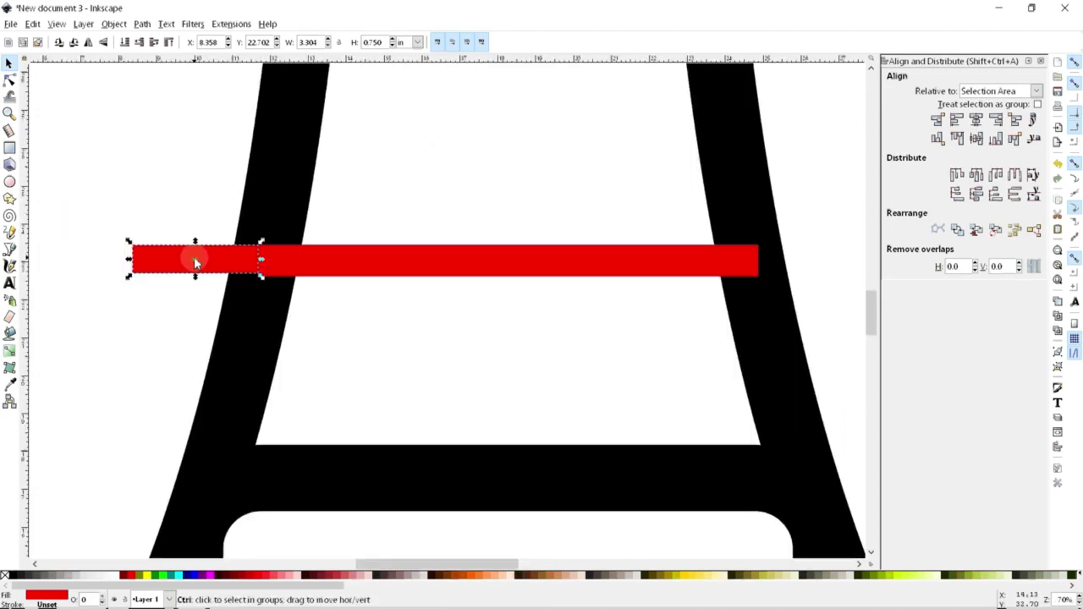
pyautogui.scroll(4, 637, 248)
pyautogui.moveTo(635, 248); pyautogui.dragTo(539, 270)
pyautogui.scroll(-3, 540, 182)
pyautogui.scroll(-2, 539, 181)
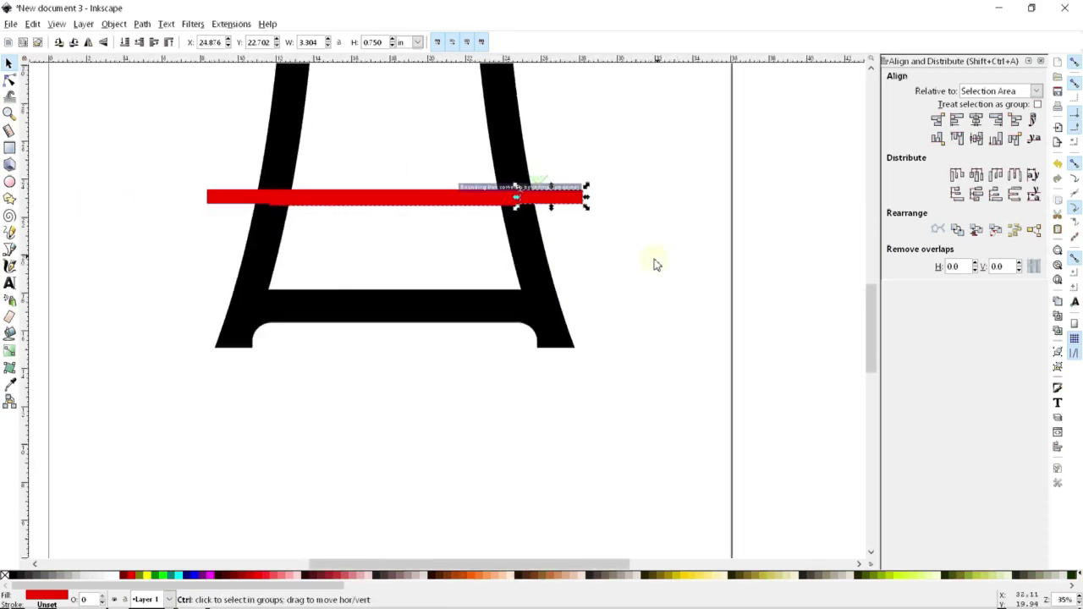
# - Delete the long red crossbar and subtract the right red rectangle from the frame to notch its right leg
pyautogui.click(400, 241)
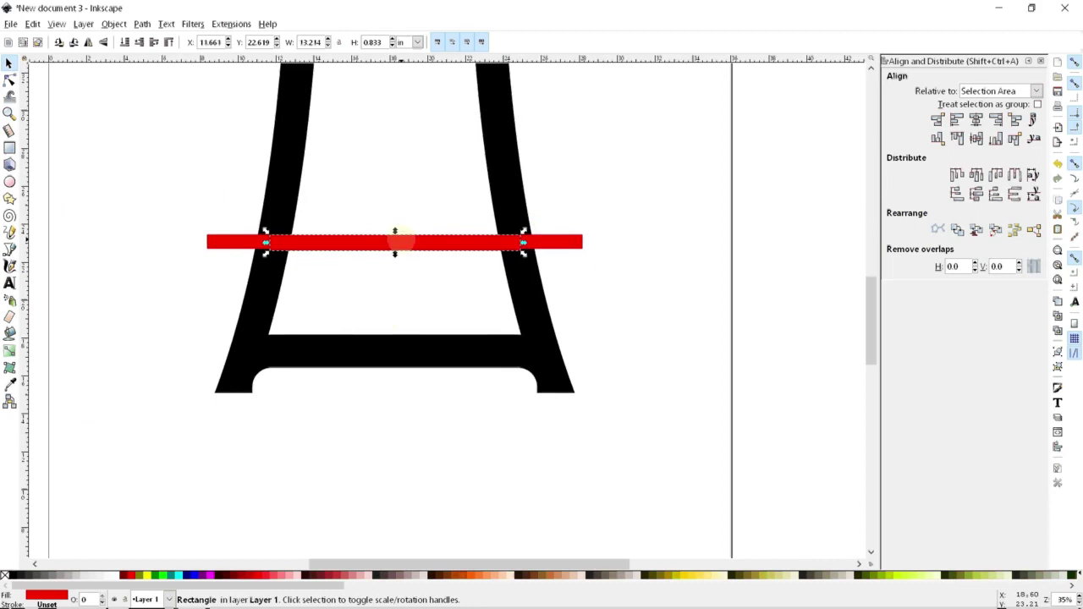
pyautogui.press('Delete')
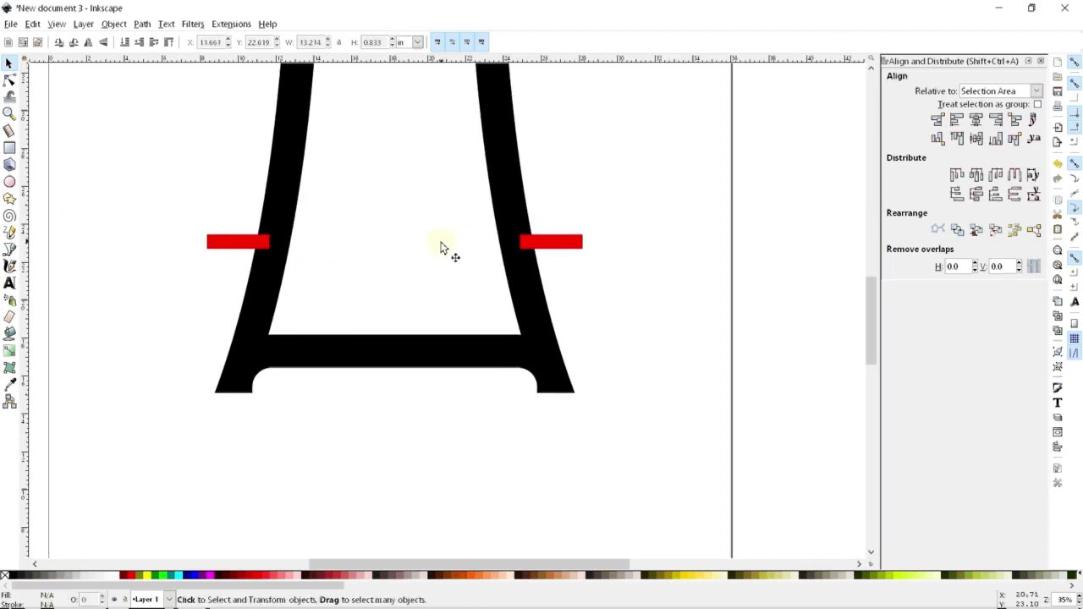
pyautogui.scroll(3, 273, 271)
pyautogui.click(522, 272)
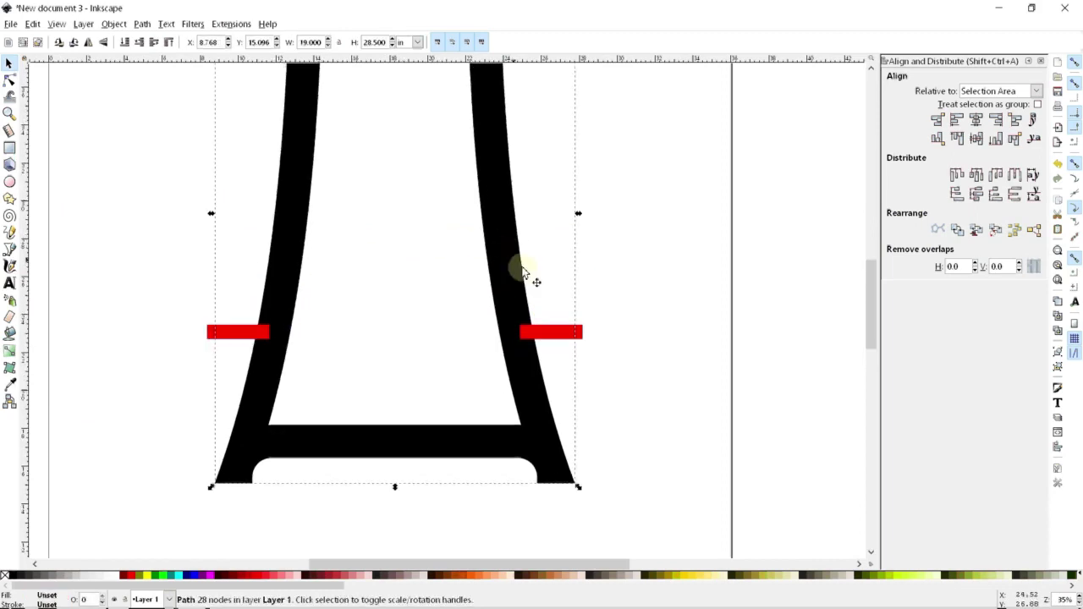
pyautogui.keyDown('shift'); pyautogui.click(566, 332); pyautogui.keyUp('shift')
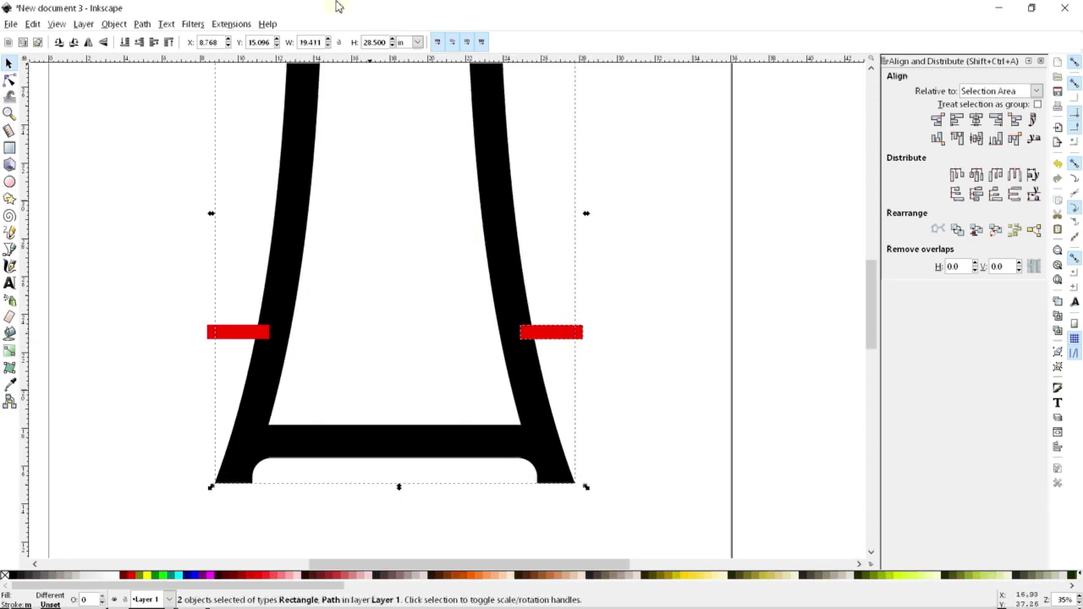
pyautogui.click(114, 24)
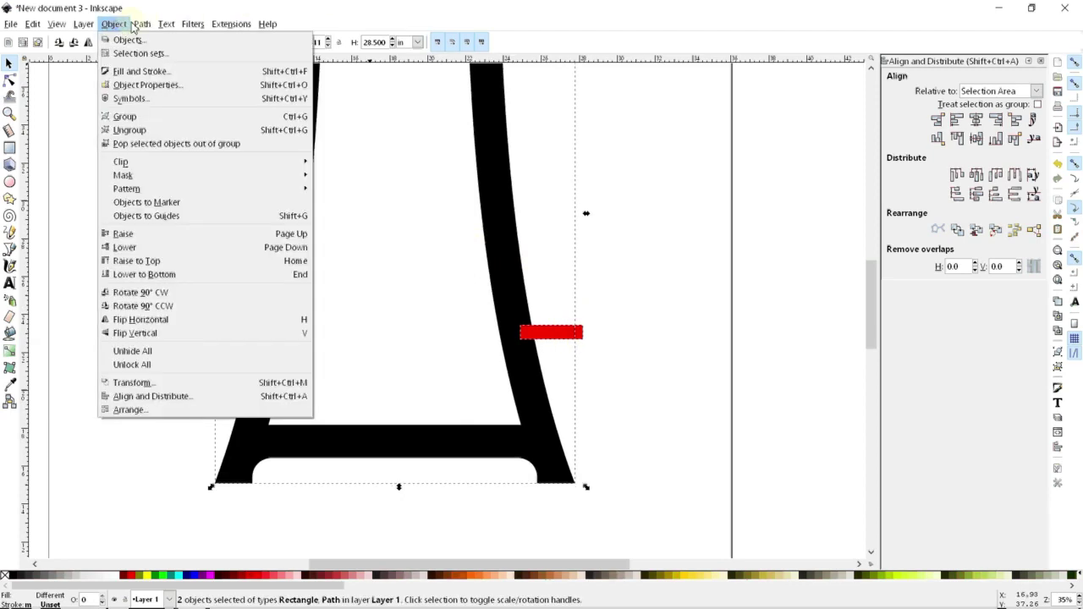
pyautogui.click(169, 111)
# - Subtract the left red rectangle from the frame to cut the matching notch in its left leg
pyautogui.click(266, 330)
pyautogui.keyDown('shift'); pyautogui.click(289, 246); pyautogui.keyUp('shift')
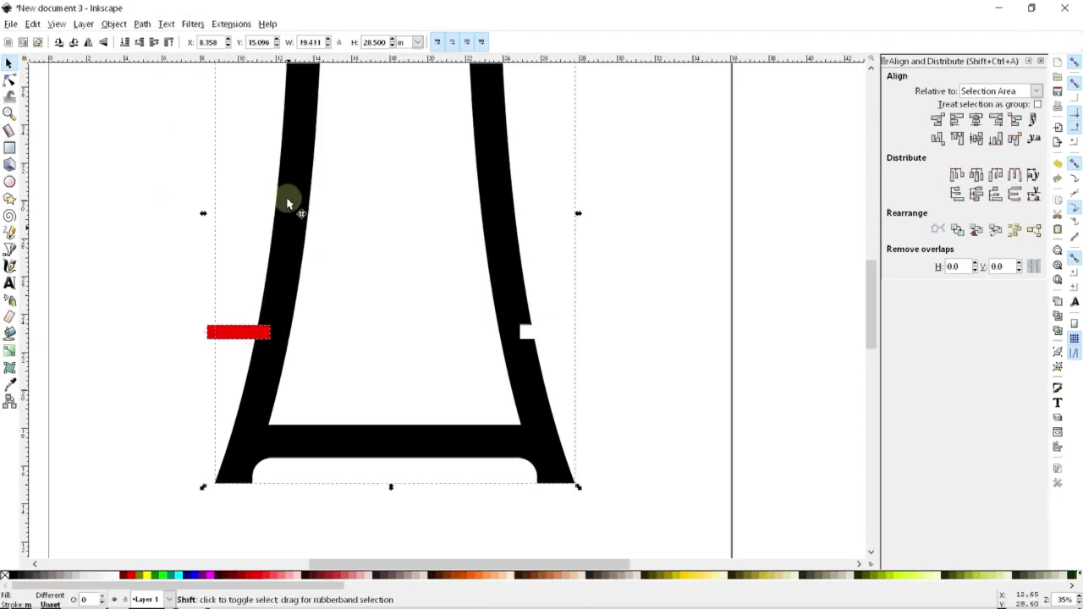
pyautogui.click(142, 24)
pyautogui.click(155, 100)
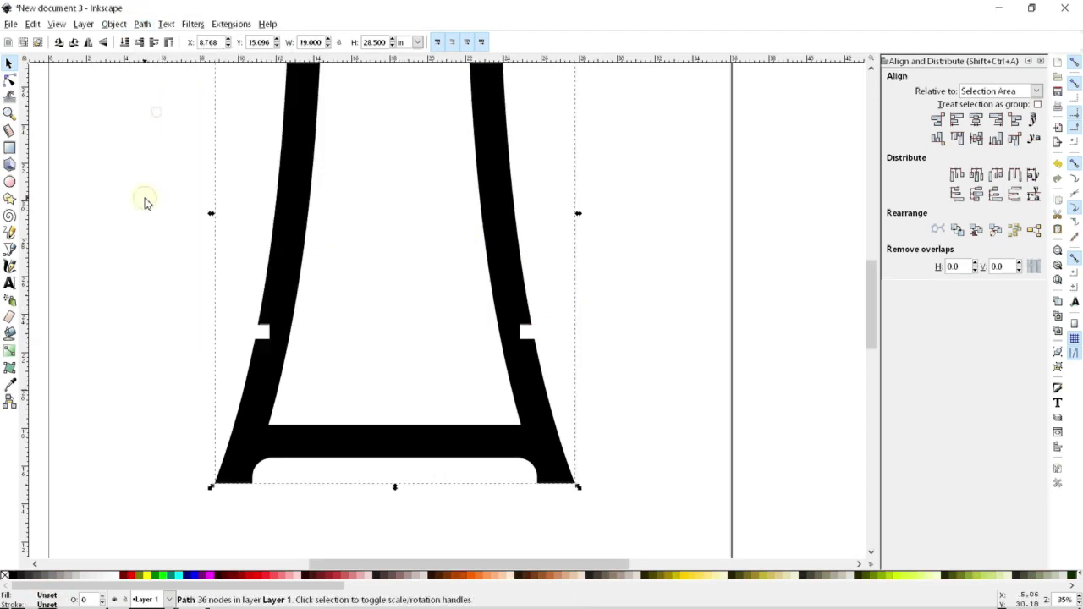
# - Move the notched frame to the page's left edge and place a copy directly beside it at about X 19.5 in
pyautogui.scroll(-3, 144, 201)
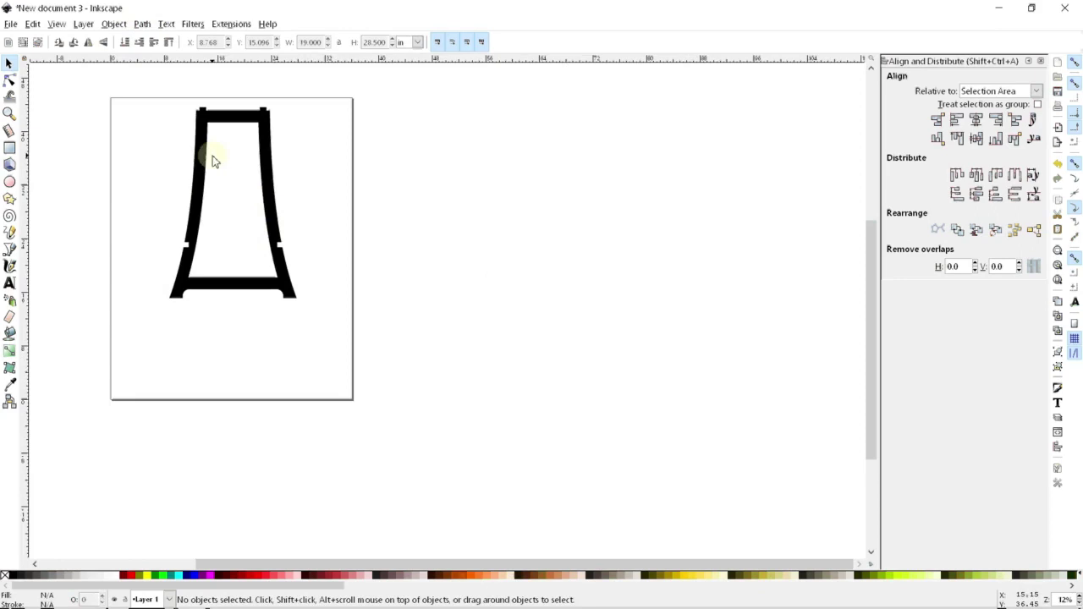
pyautogui.moveTo(200, 165); pyautogui.dragTo(144, 162)
pyautogui.hotkey('ctrl', 'v')
pyautogui.moveTo(341, 133); pyautogui.dragTo(269, 188)
pyautogui.click(265, 85)
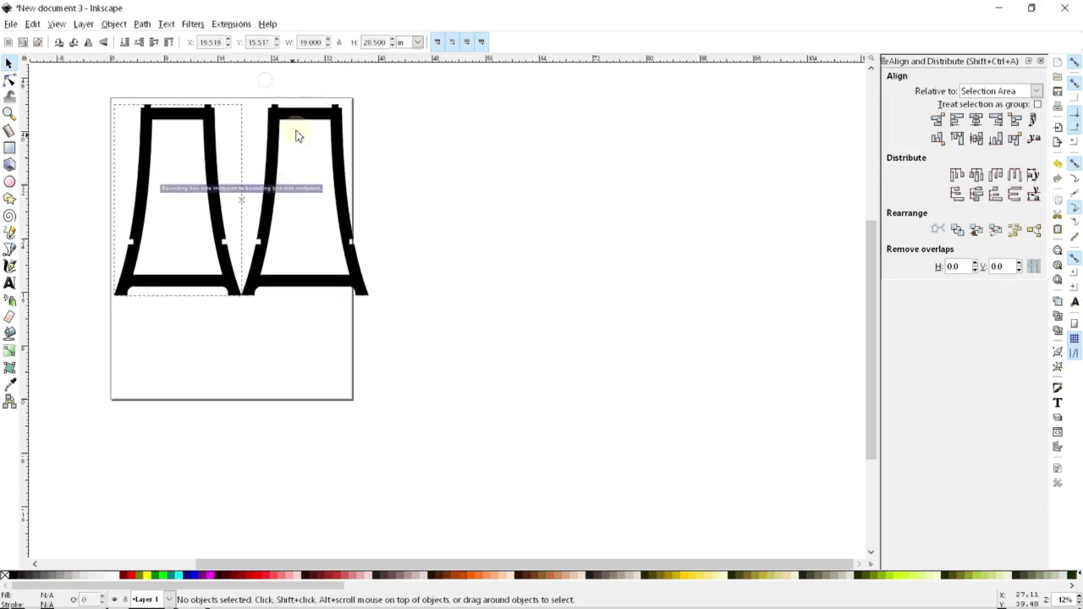
pyautogui.scroll(1, 249, 181)
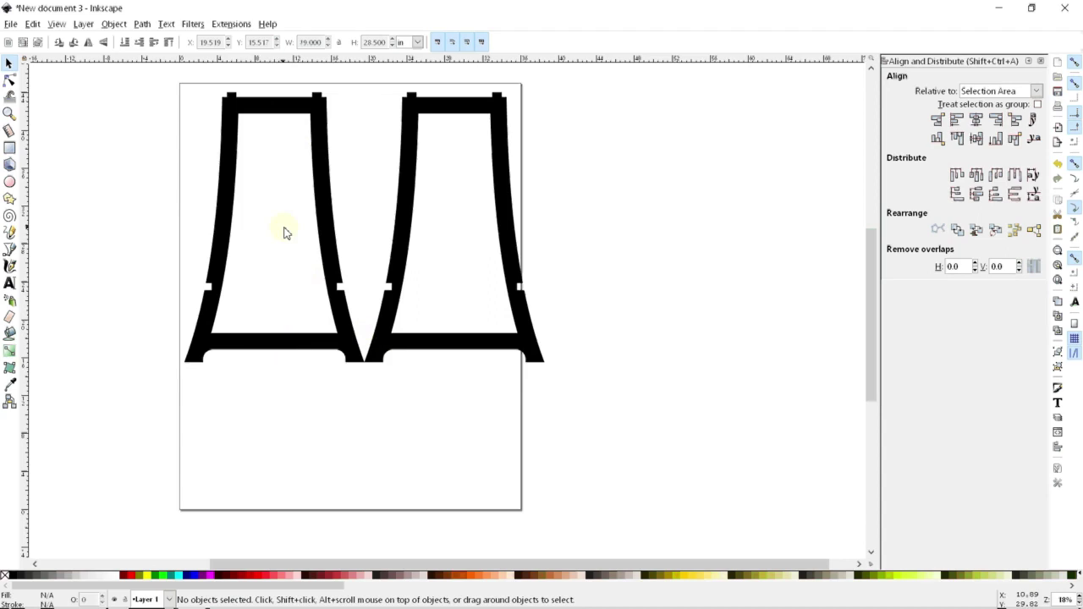
pyautogui.scroll(1, 271, 203)
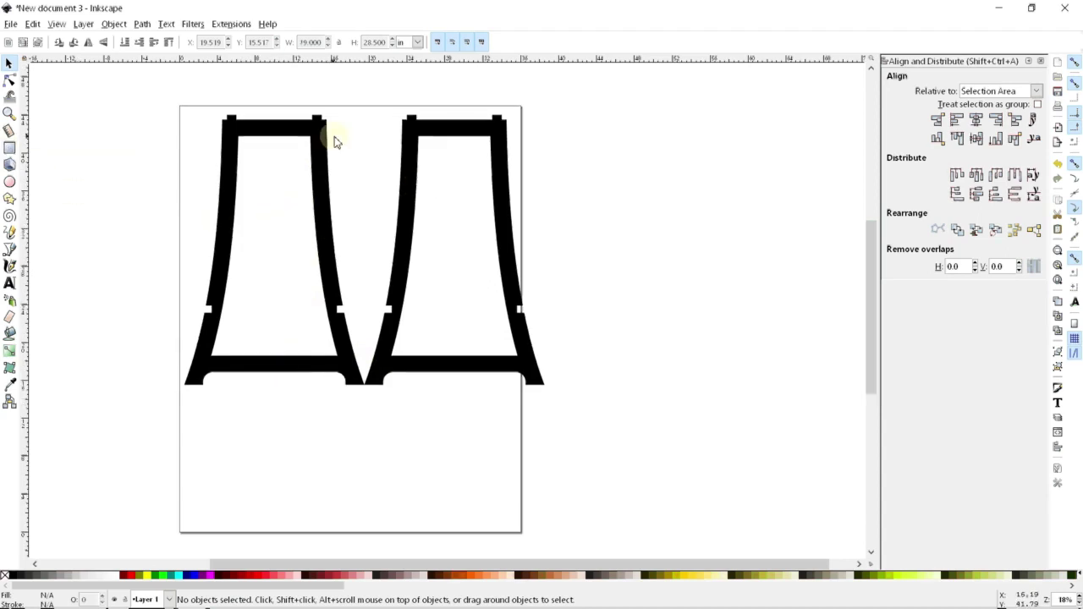
pyautogui.press('ctrl')
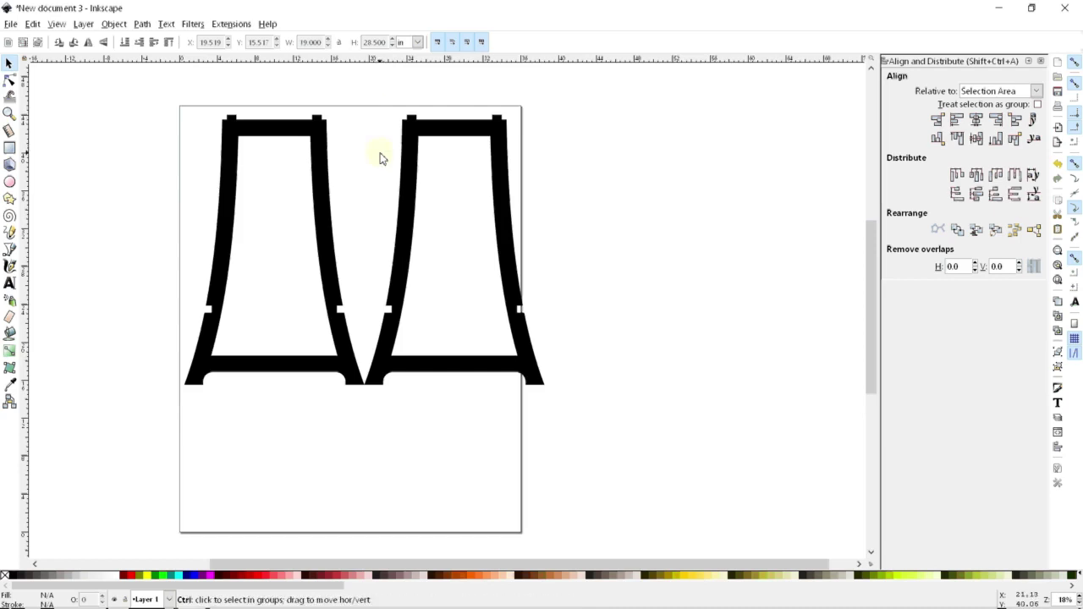
pyautogui.hotkey('ctrl', 'v')
pyautogui.press('Delete')
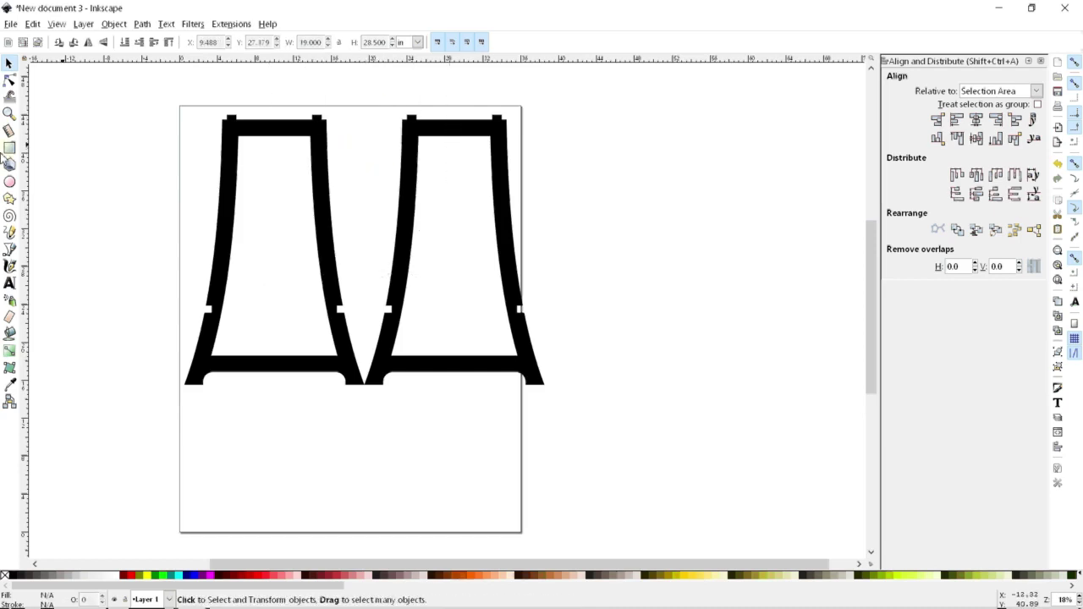
# - Draw a small upright red rectangle about 0.8 × 1.7 in and place it above the left frame
pyautogui.click(9, 147)
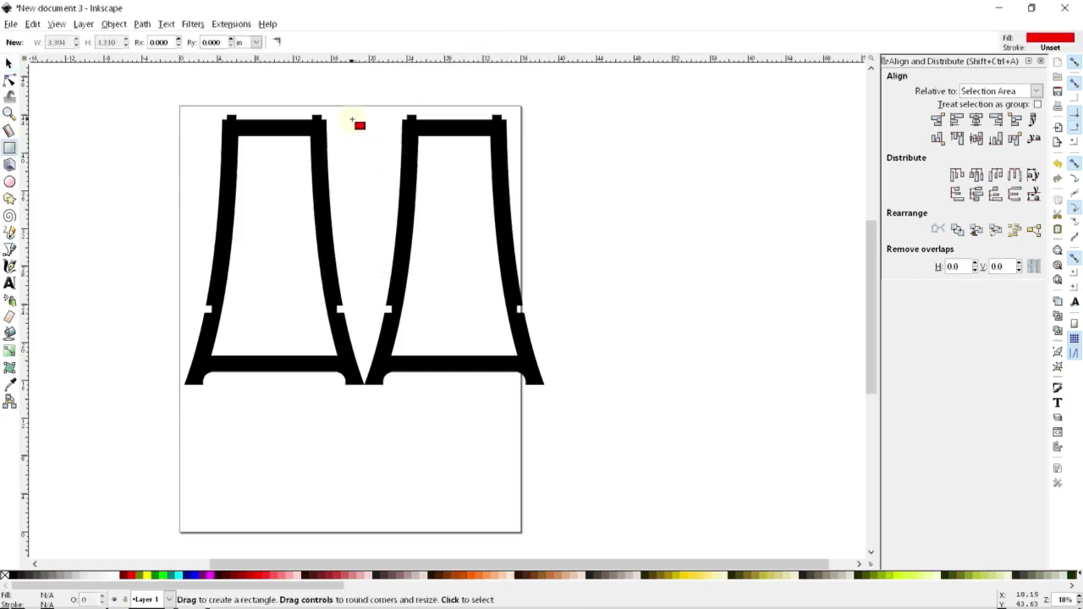
pyautogui.moveTo(352, 119); pyautogui.dragTo(292, 89)
pyautogui.click(10, 63)
pyautogui.click(368, 126)
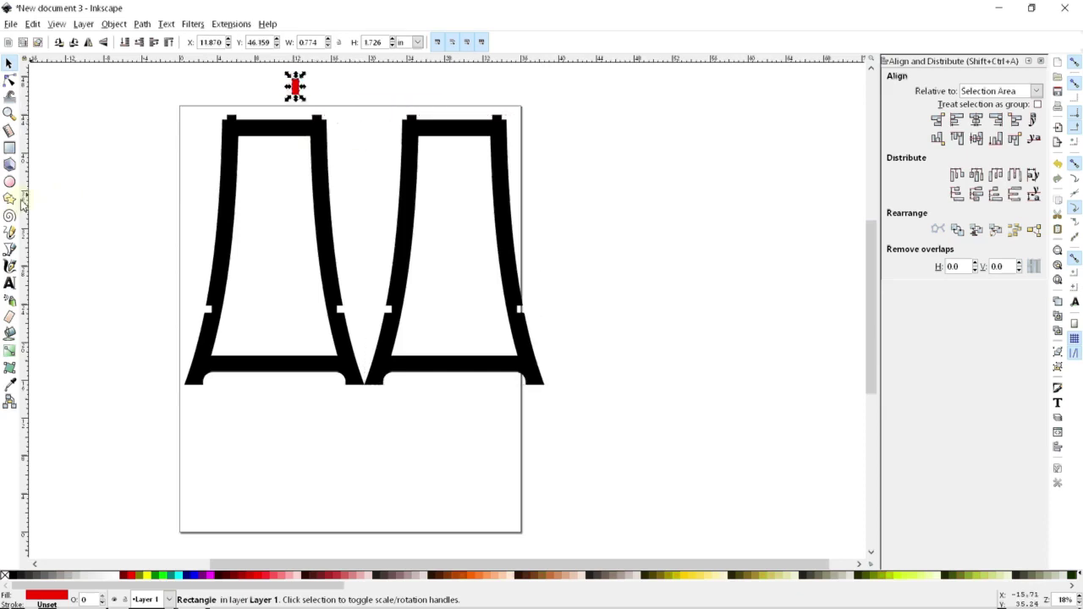
# - Measure the top rail's thickness, and set the small rectangle's width to 0.75 in and height to 1.751/2 in
pyautogui.click(9, 130)
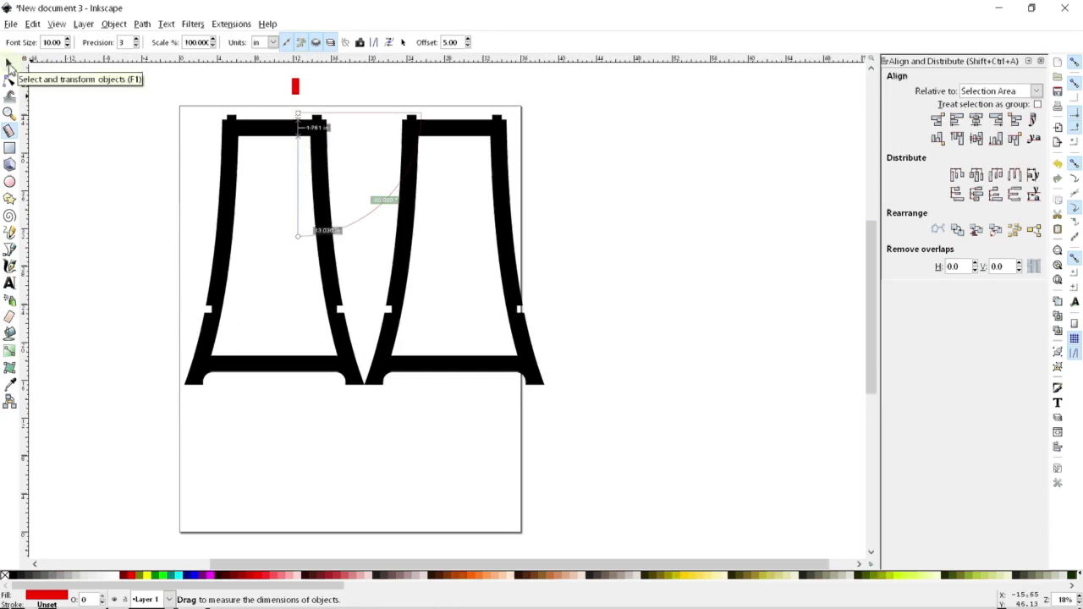
pyautogui.click(10, 67)
pyautogui.moveTo(296, 88); pyautogui.dragTo(281, 90)
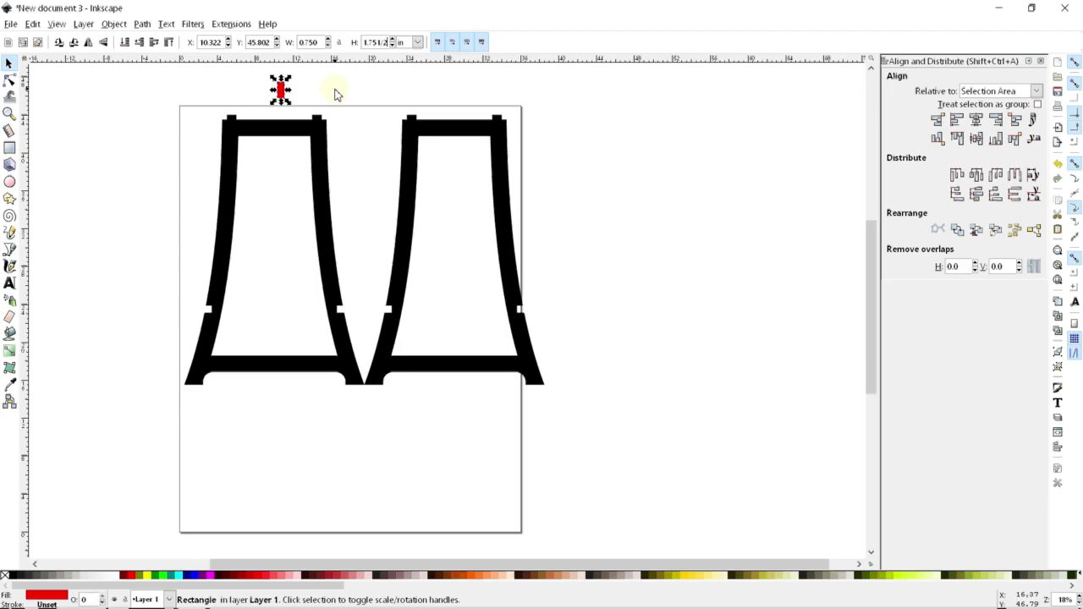
pyautogui.press('Return')
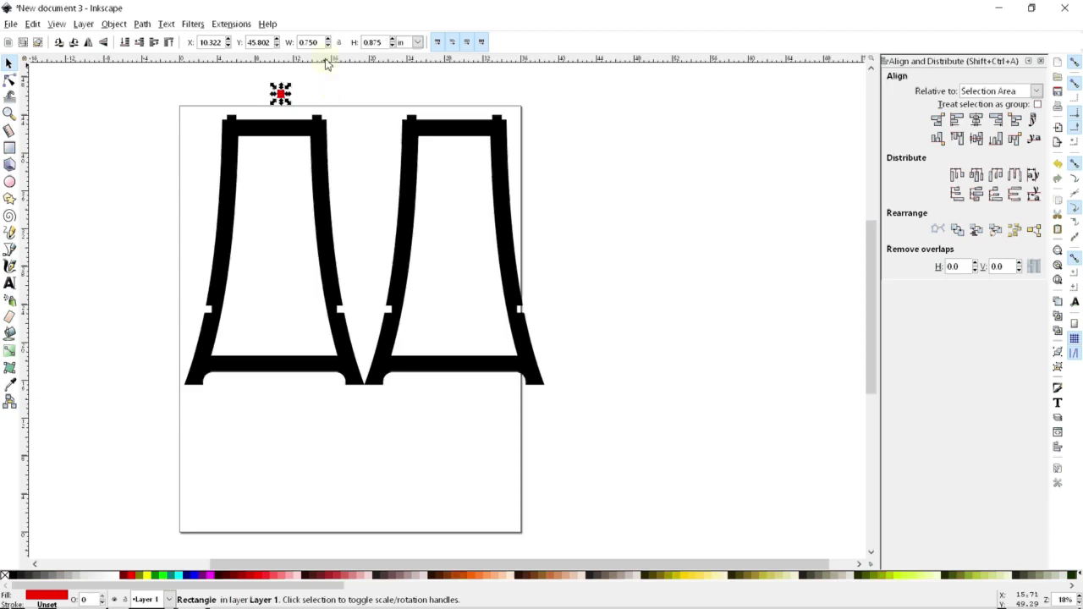
# - Move the small rectangle to the middle of the left frame's top rail, its top edge level with the tabs
pyautogui.moveTo(280, 95); pyautogui.dragTo(277, 158)
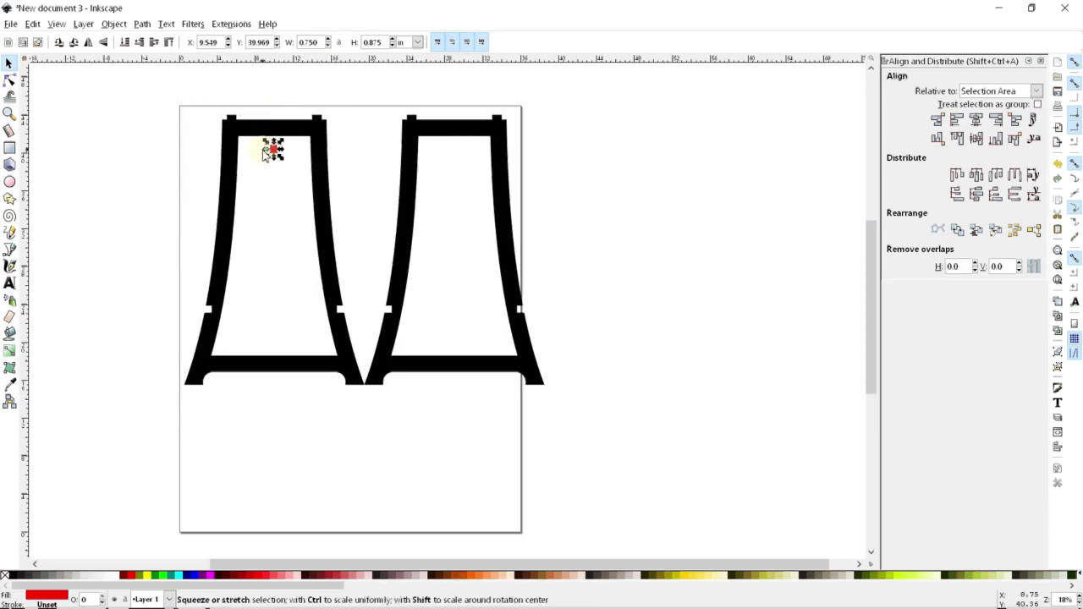
pyautogui.scroll(2, 275, 148)
pyautogui.scroll(3, 300, 142)
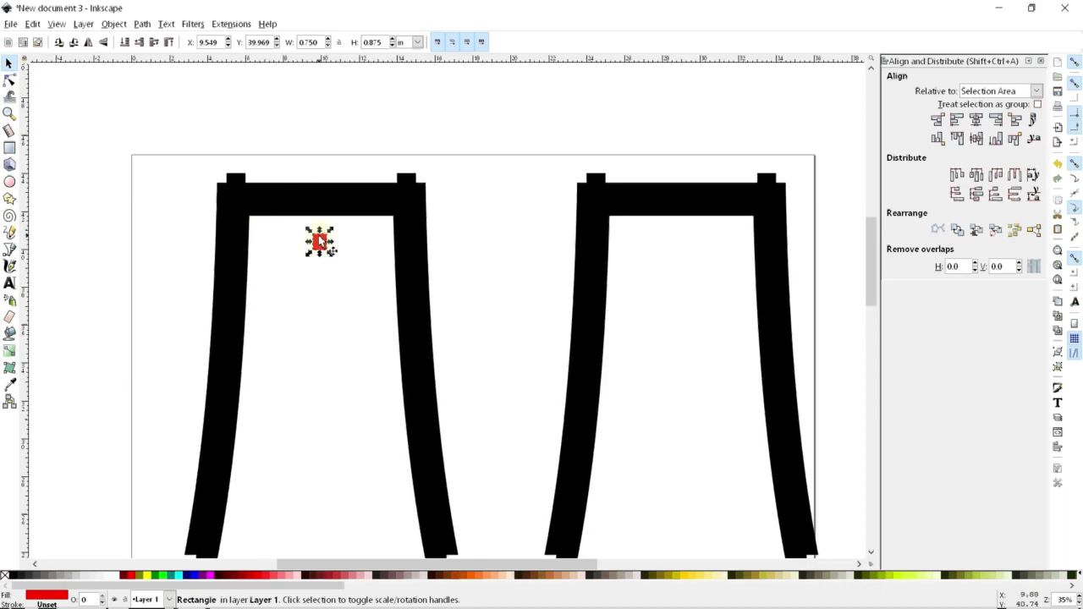
pyautogui.moveTo(322, 241); pyautogui.dragTo(323, 183)
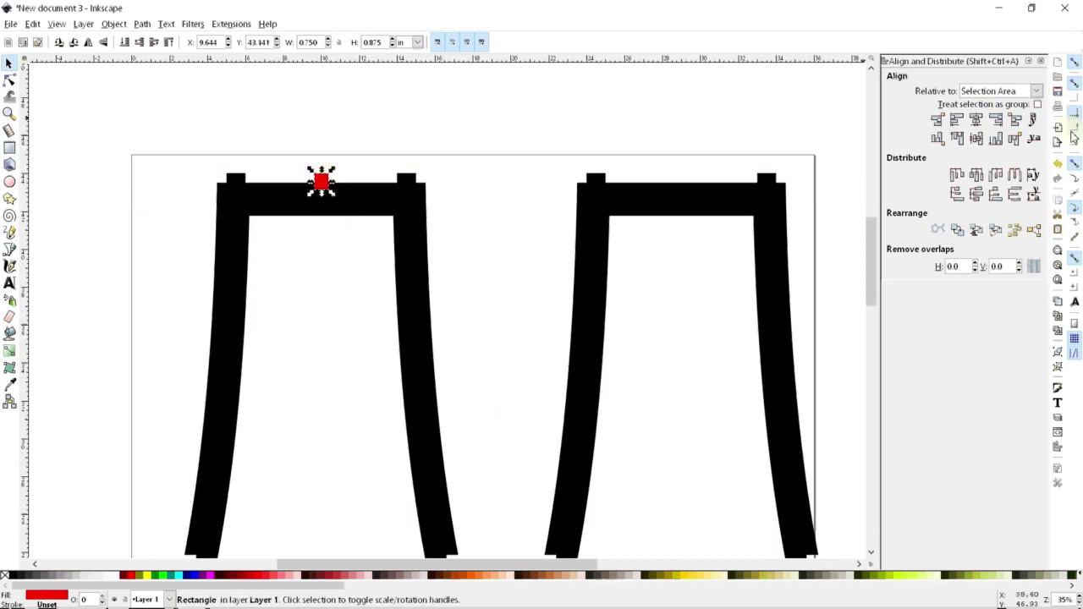
# - Lower the small rectangle 0.5 in to about Y 42.64 in, so its top edge meets the rail's top edge
pyautogui.moveTo(332, 190)
pyautogui.mouseDown()
pyautogui.moveTo(330, 172)
pyautogui.moveTo(338, 192)
pyautogui.mouseUp()
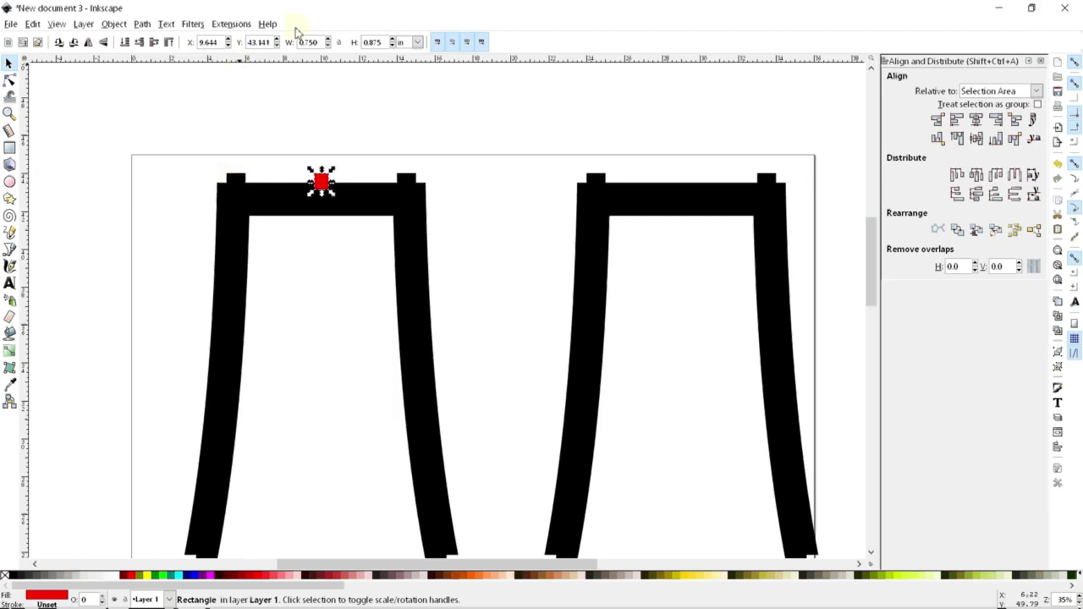
pyautogui.press('Return')
pyautogui.click(320, 94)
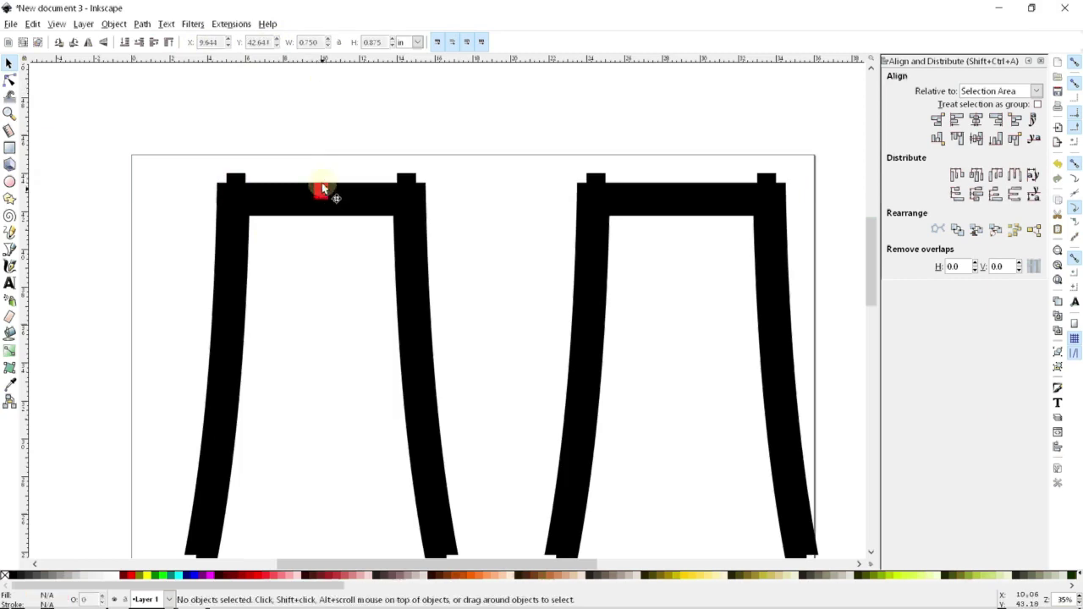
# - Paste a copy of the small rectangle and align it directly above the original, at X 9.644 in
pyautogui.scroll(-3, 322, 193)
pyautogui.scroll(1, 293, 410)
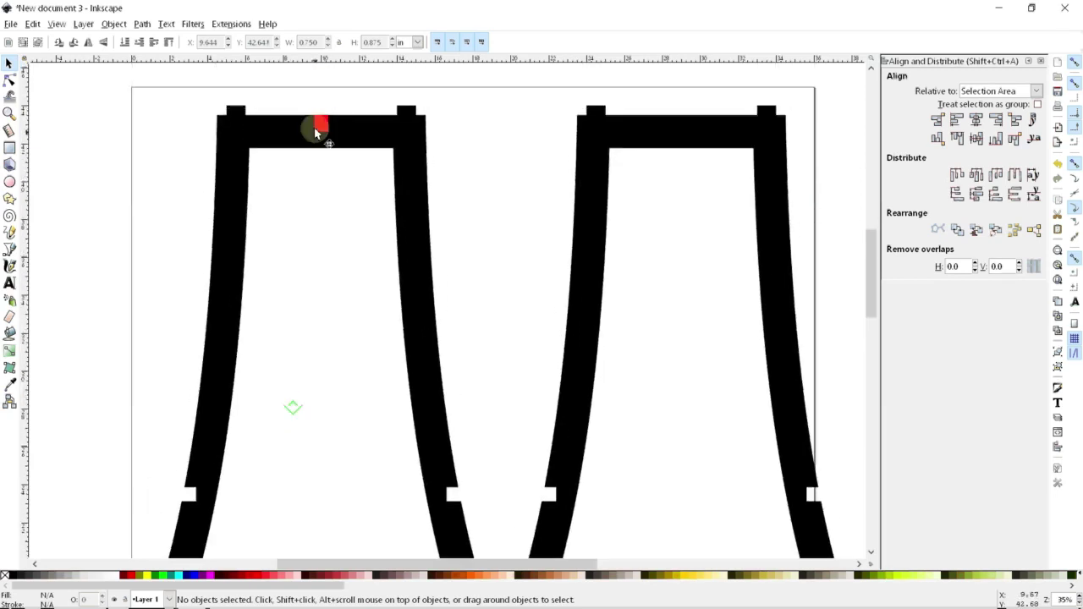
pyautogui.click(321, 125)
pyautogui.hotkey('ctrl', 'v')
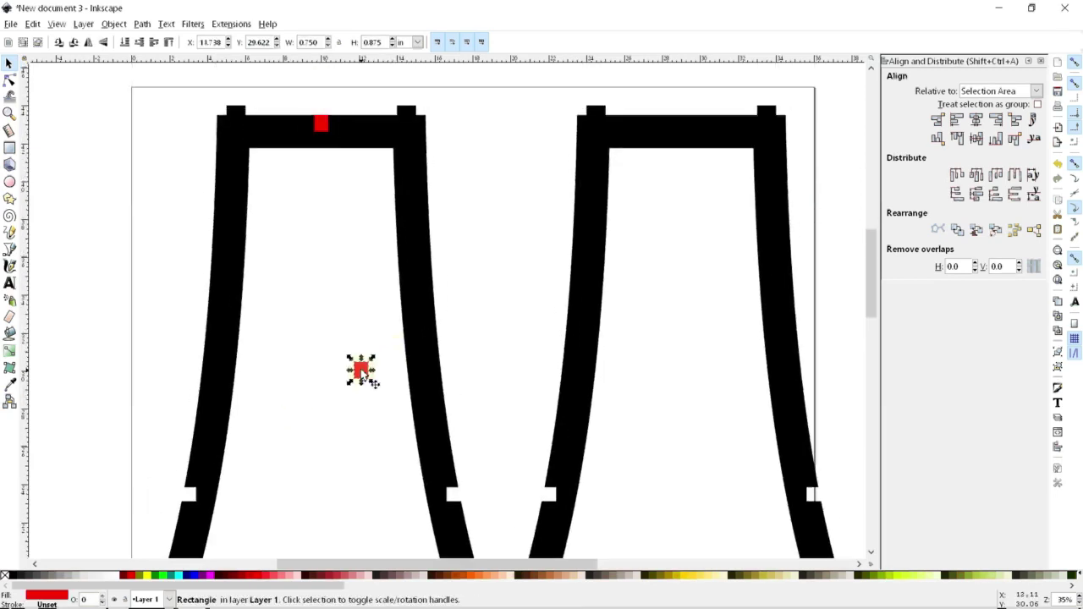
pyautogui.scroll(-5, 316, 305)
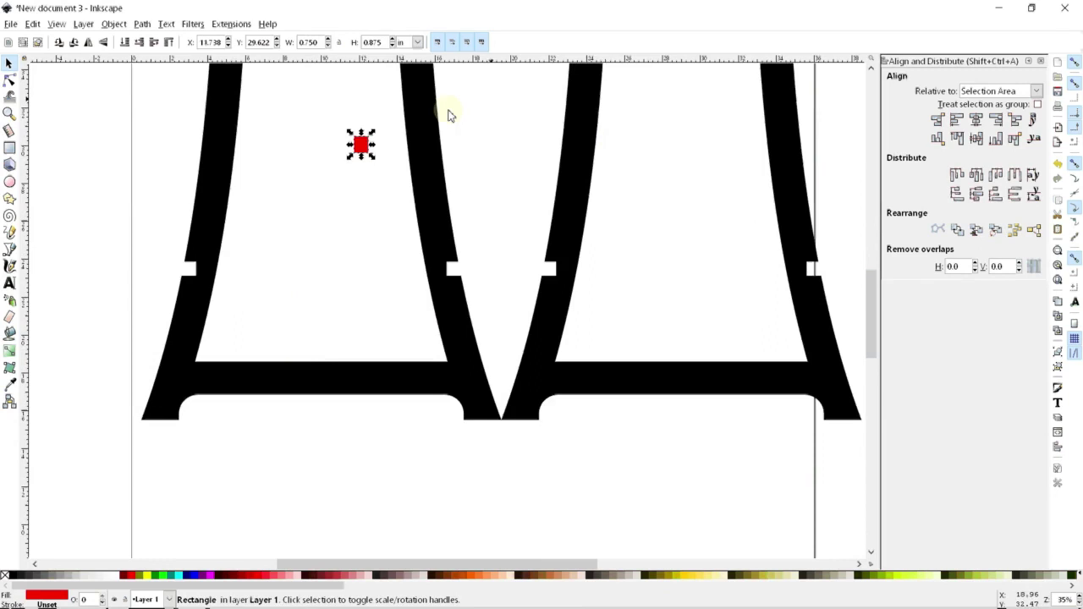
pyautogui.scroll(2, 382, 314)
pyautogui.scroll(2, 332, 396)
pyautogui.scroll(3, 332, 396)
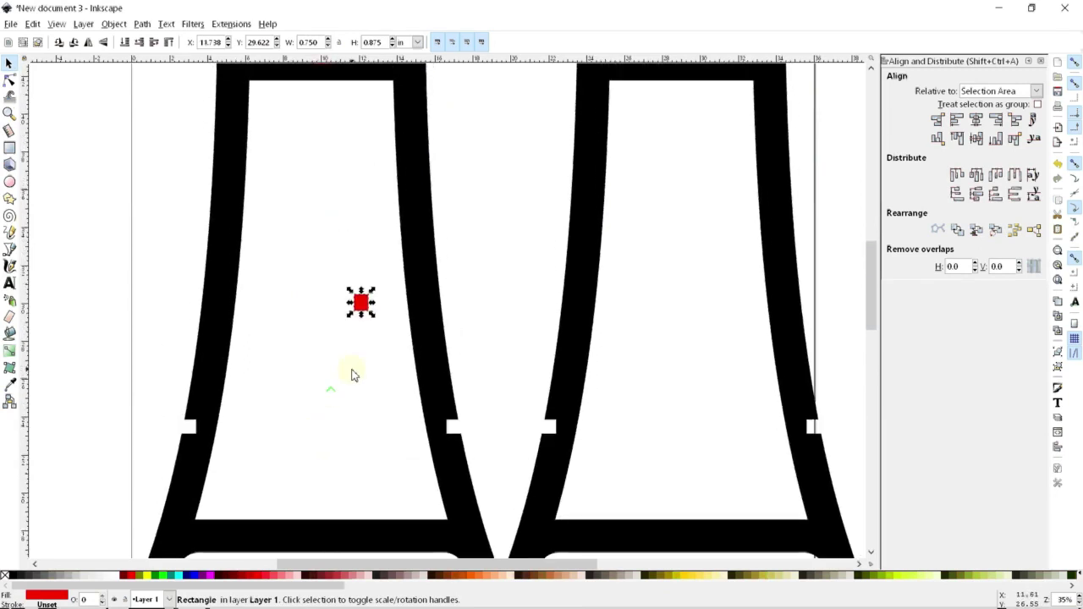
pyautogui.moveTo(361, 369); pyautogui.dragTo(319, 103)
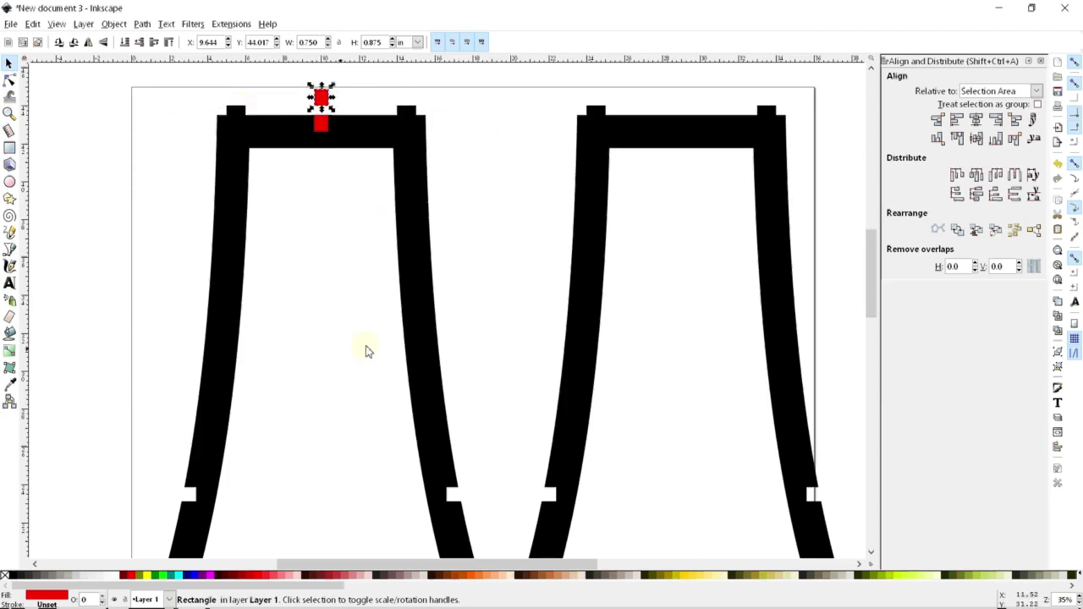
# - Move the copy straight down the left frame, enable snapping to paths, and snap it to the lower rail's top edge
pyautogui.moveTo(322, 99); pyautogui.dragTo(375, 524)
pyautogui.press('space')
pyautogui.scroll(-5, 374, 380)
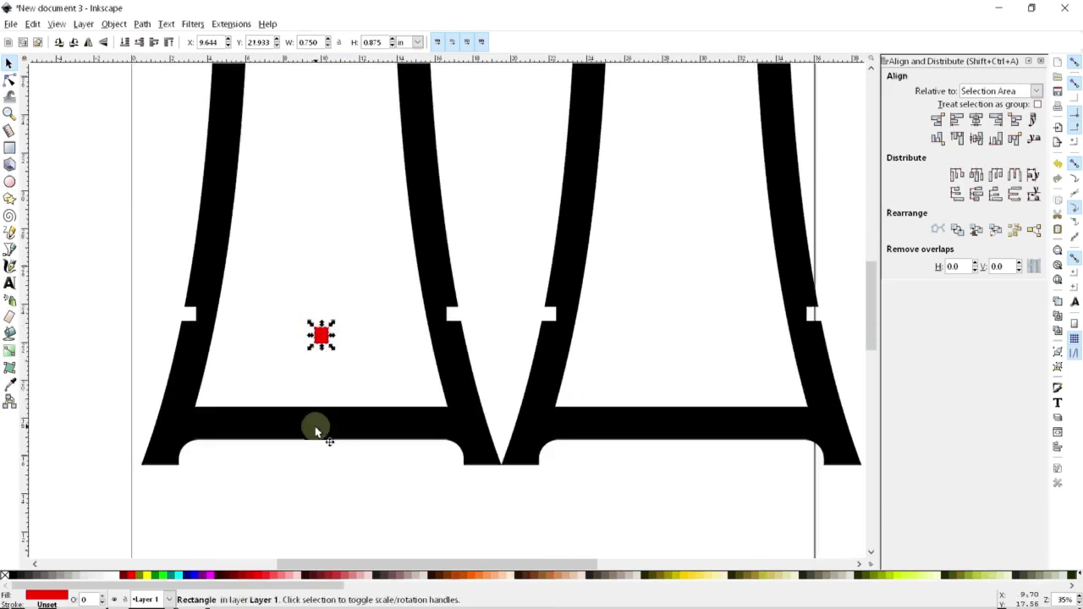
pyautogui.click(1073, 179)
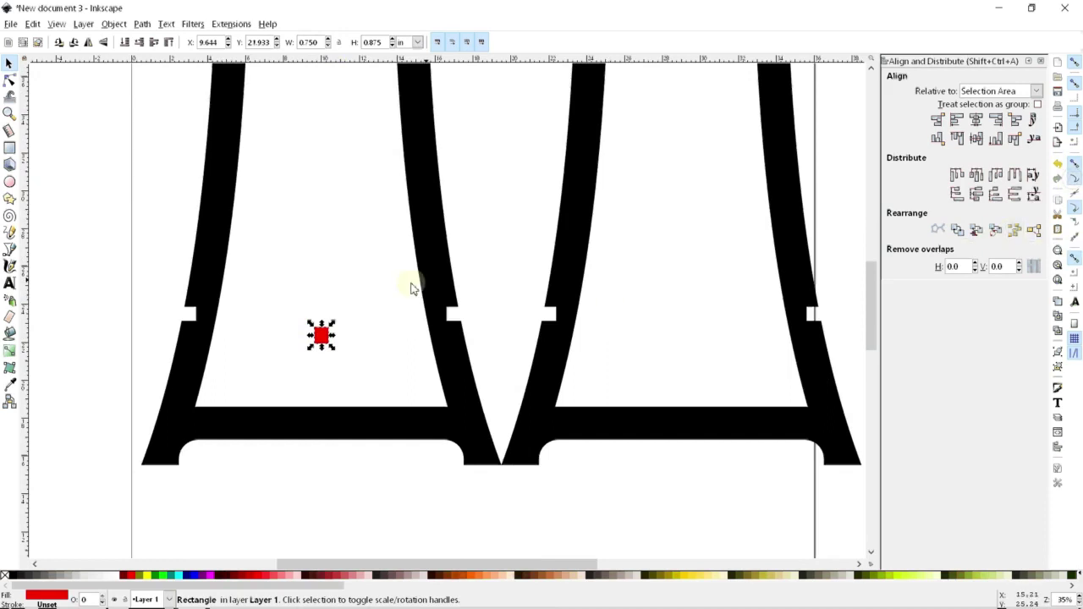
pyautogui.moveTo(321, 336); pyautogui.dragTo(321, 416)
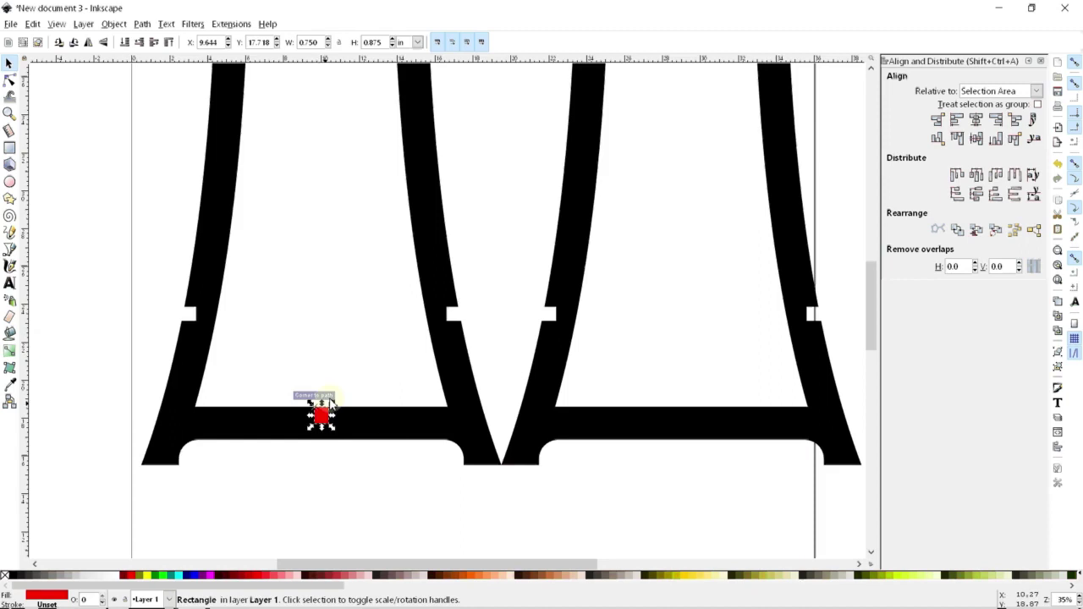
pyautogui.scroll(5, 375, 486)
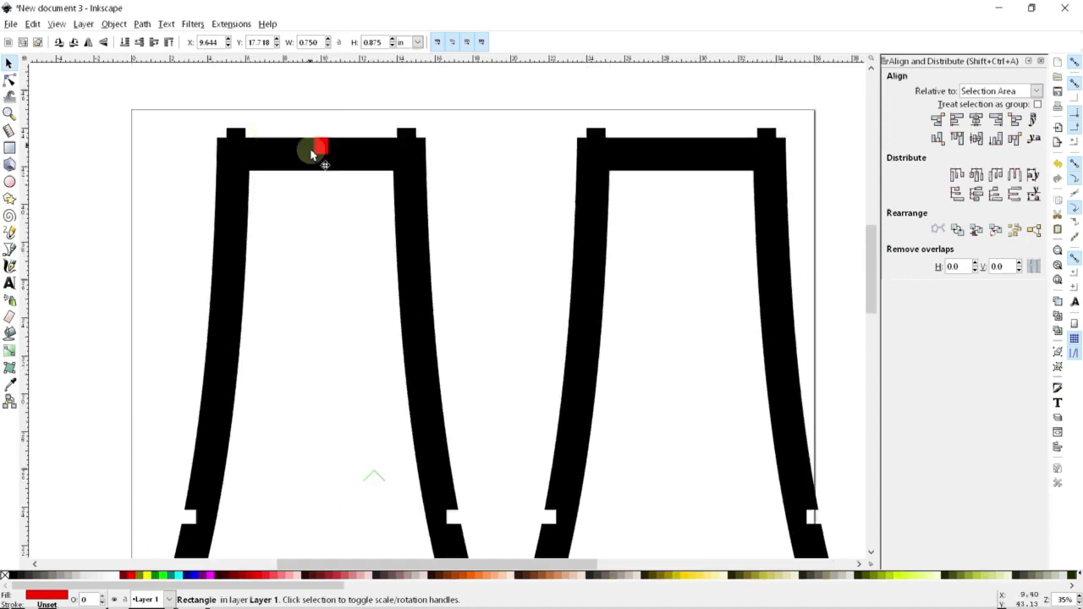
# - Copy both small red rectangles and place the pasted pair centred across the right frame's two rails, at X 28.644 in
pyautogui.scroll(-5, 331, 420)
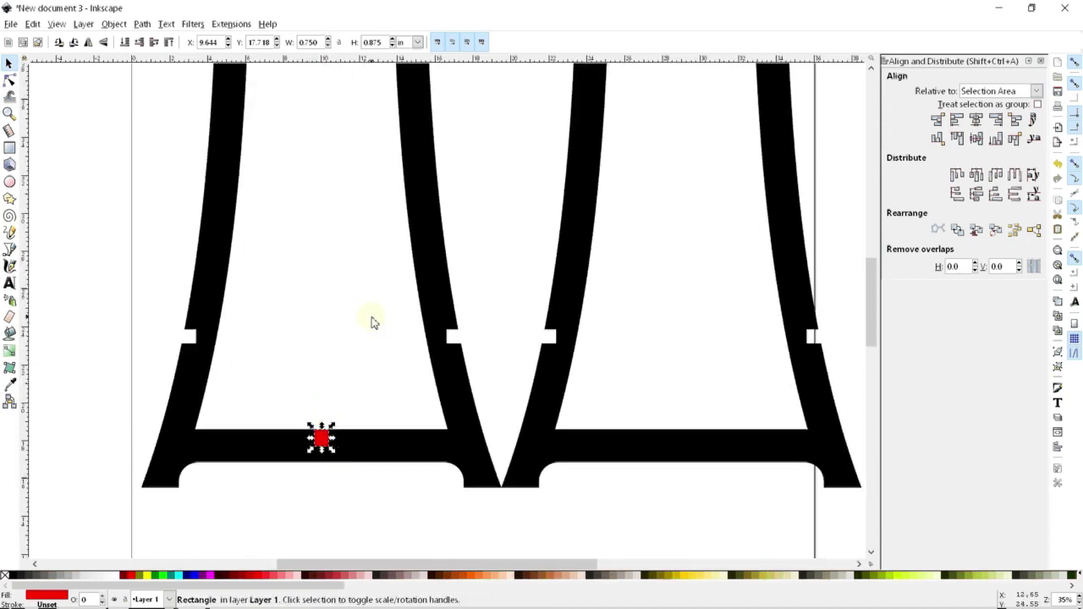
pyautogui.click(360, 328)
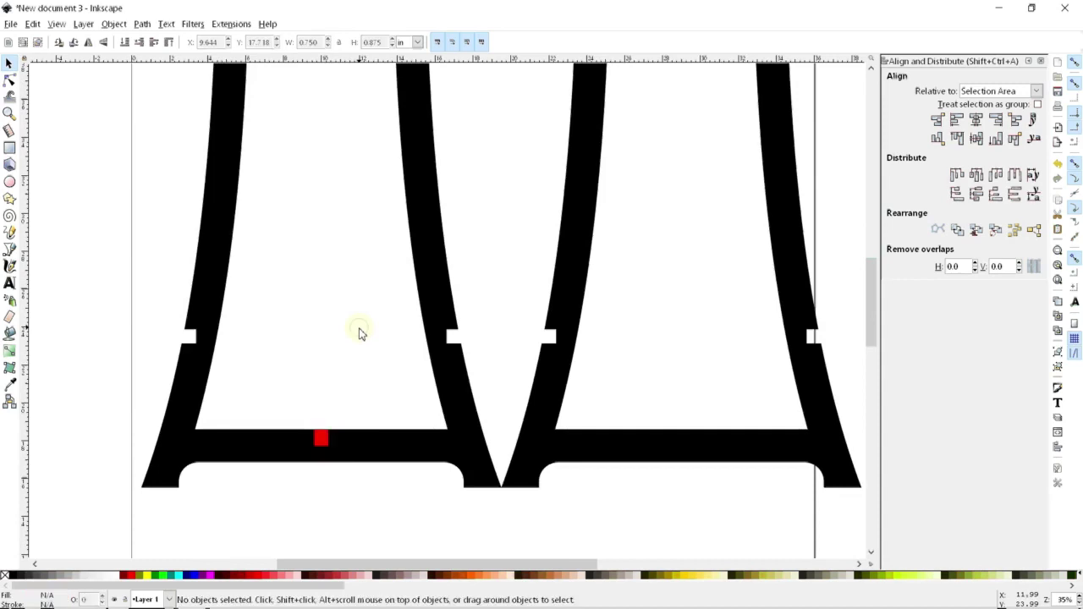
pyautogui.scroll(8, 359, 331)
pyautogui.scroll(-7, 357, 401)
pyautogui.scroll(-2, 356, 401)
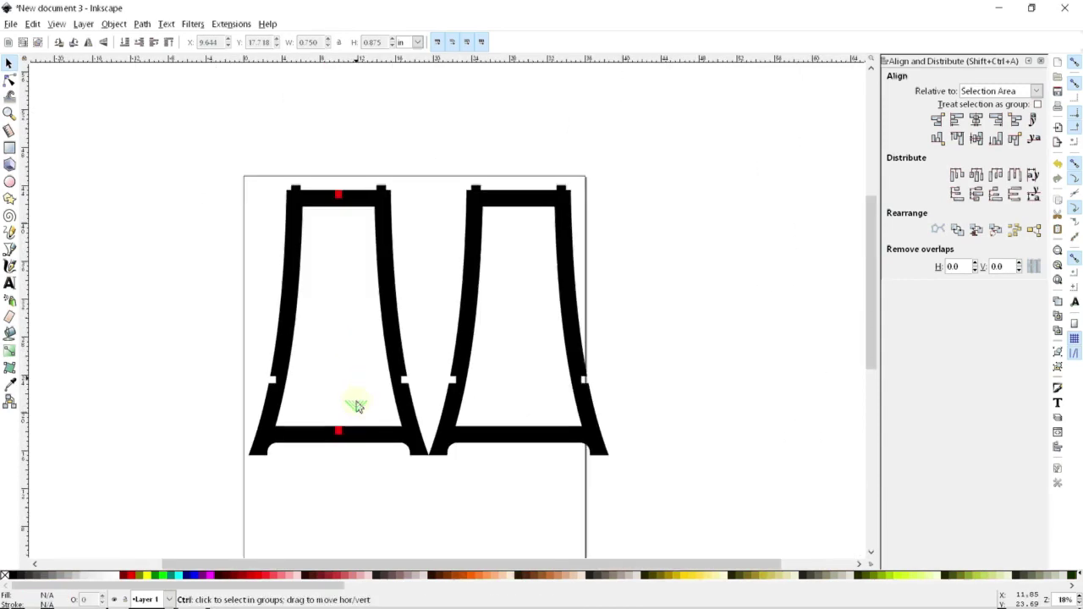
pyautogui.click(338, 195)
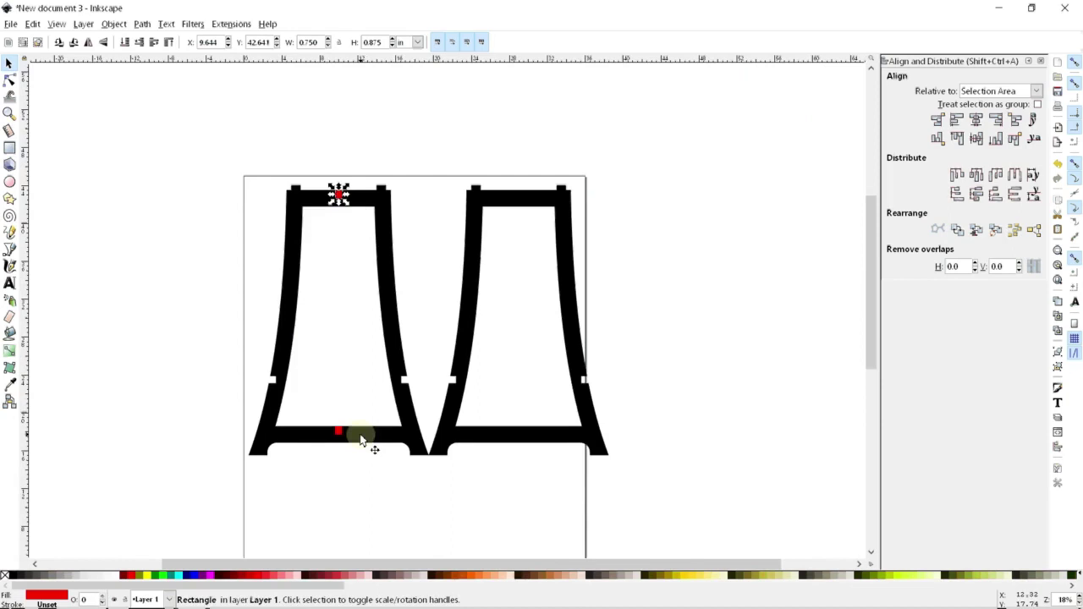
pyautogui.keyDown('shift'); pyautogui.click(340, 432); pyautogui.keyUp('shift')
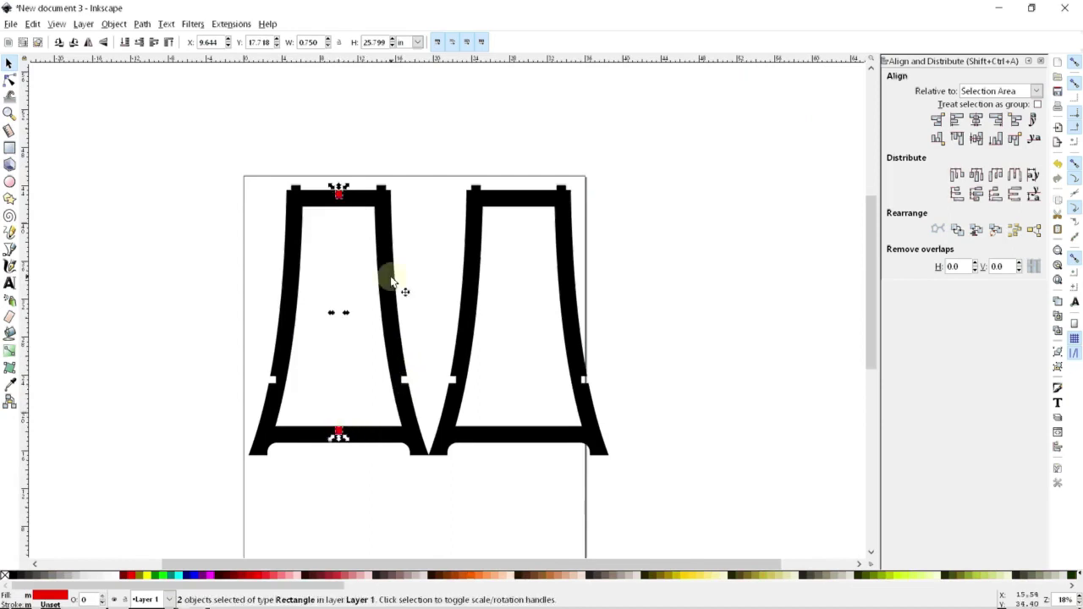
pyautogui.hotkey('ctrl', 'c')
pyautogui.hotkey('ctrl', 'v')
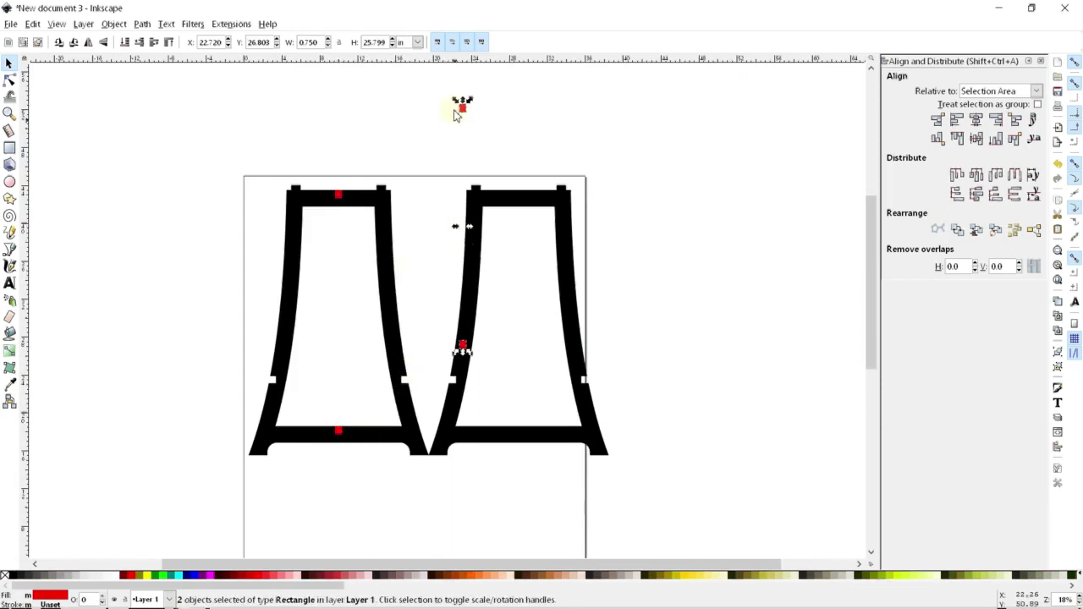
pyautogui.moveTo(463, 114); pyautogui.dragTo(527, 205)
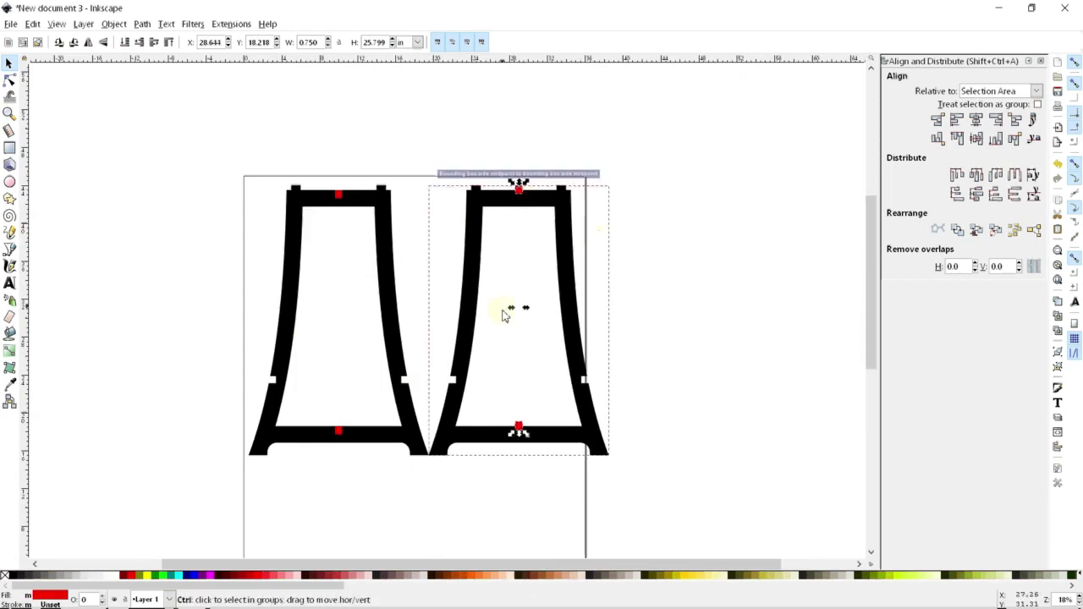
# - Move the pasted pair straight down to Y 16.842 in, so each rectangle's bottom edge meets its rail's lower edge
pyautogui.scroll(1, 506, 310)
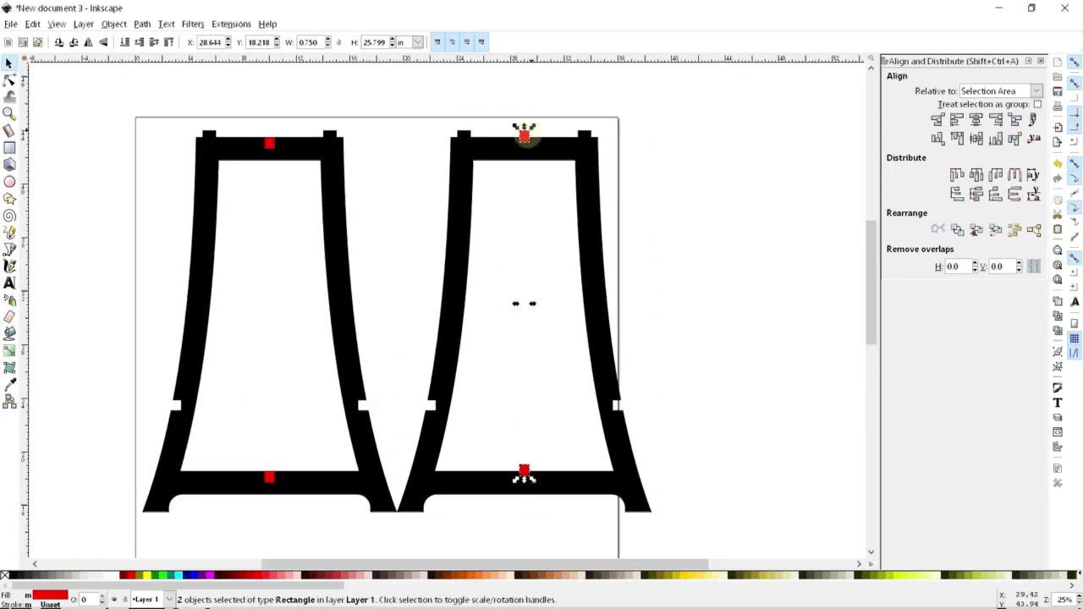
pyautogui.moveTo(523, 136); pyautogui.dragTo(523, 154)
pyautogui.click(380, 101)
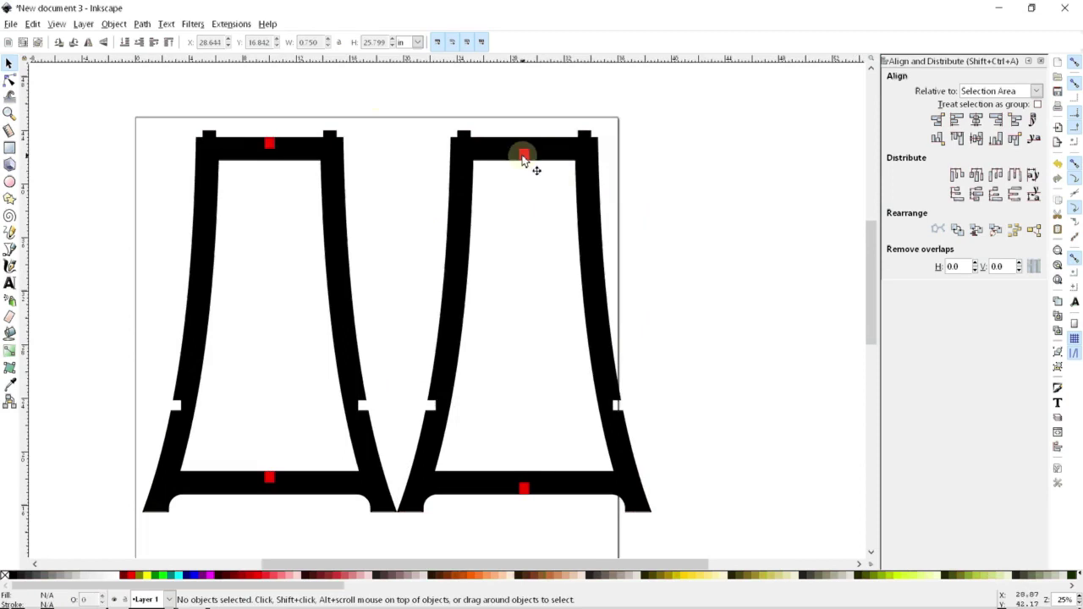
# - Subtract the upper small rectangle from the left frame with Difference to cut the slot in its top rail
pyautogui.click(271, 144)
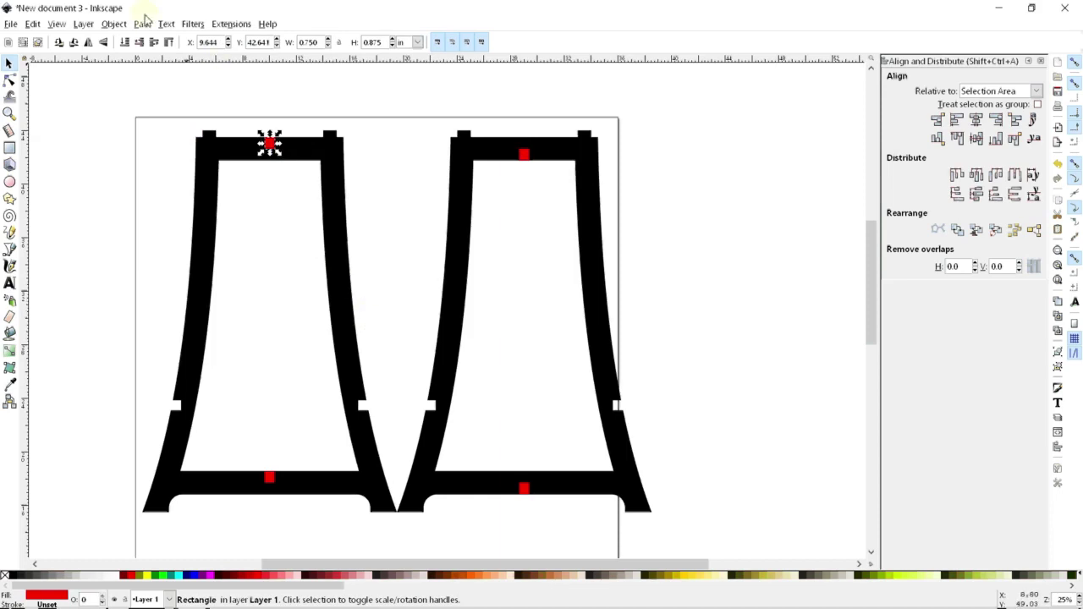
pyautogui.click(119, 25)
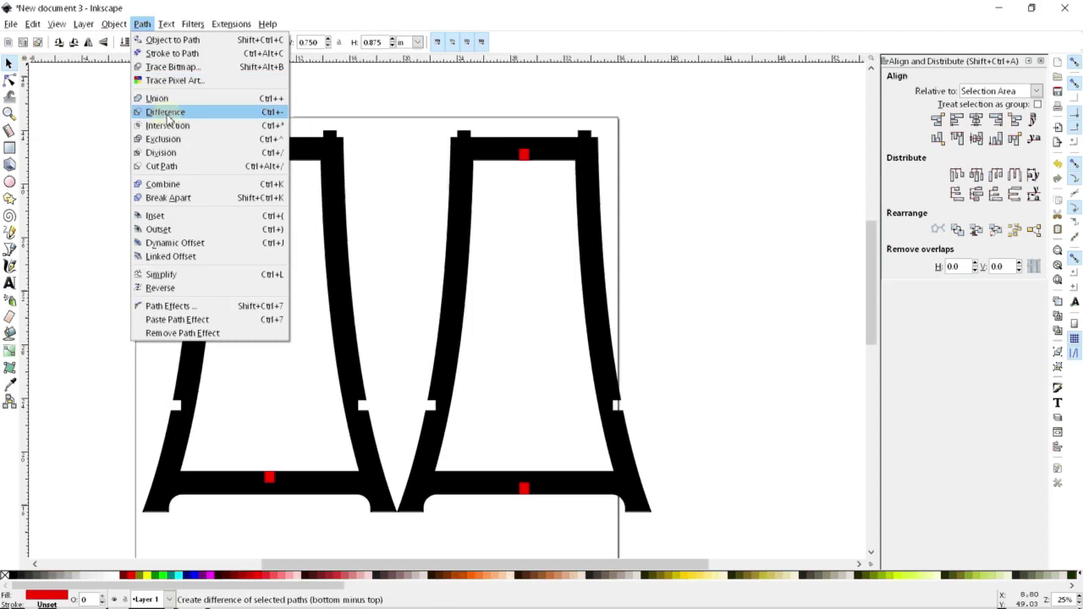
pyautogui.click(307, 104)
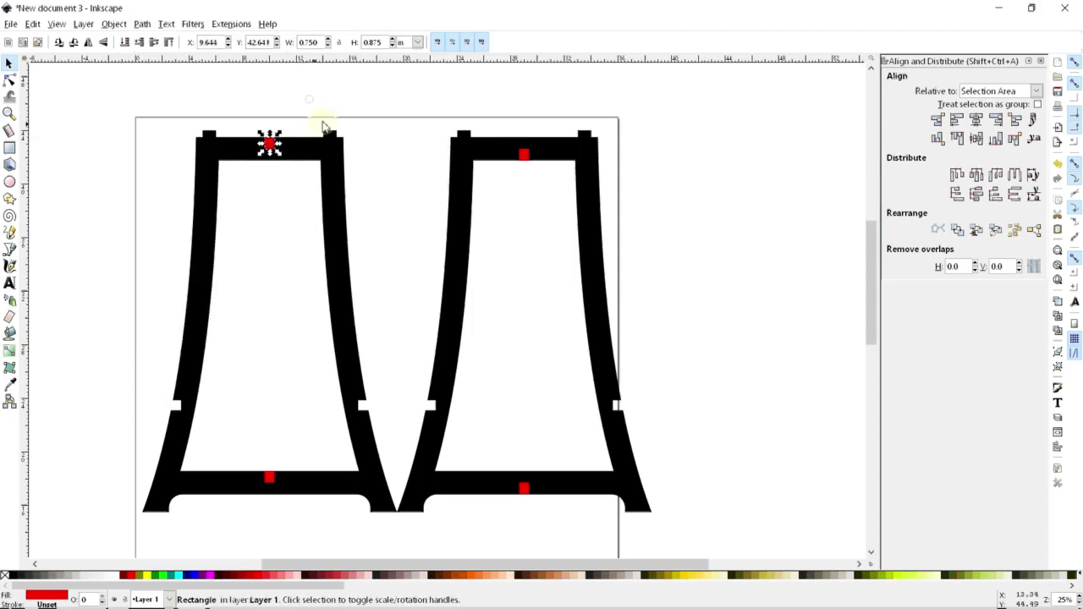
pyautogui.moveTo(393, 99); pyautogui.dragTo(261, 178)
pyautogui.click(276, 145)
pyautogui.keyDown('shift'); pyautogui.click(324, 161); pyautogui.keyUp('shift')
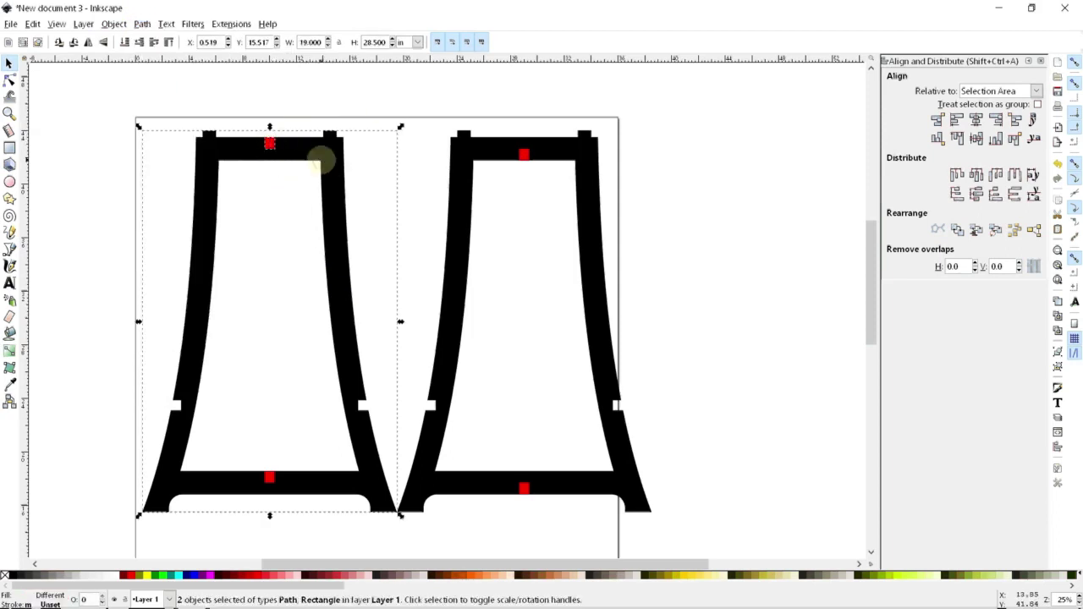
pyautogui.hotkey('ctrl', '-')
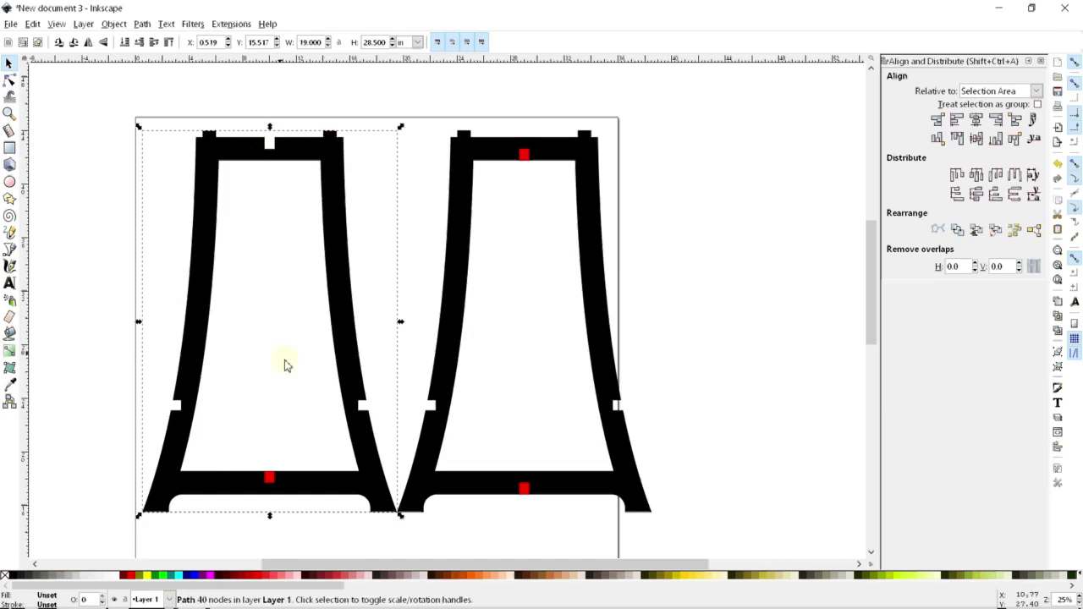
# - Cut the slot in the left frame's lower rail by subtracting the remaining rectangle there with Difference
pyautogui.click(269, 478)
pyautogui.keyDown('shift'); pyautogui.click(275, 482); pyautogui.keyUp('shift')
pyautogui.hotkey('ctrl', '-')
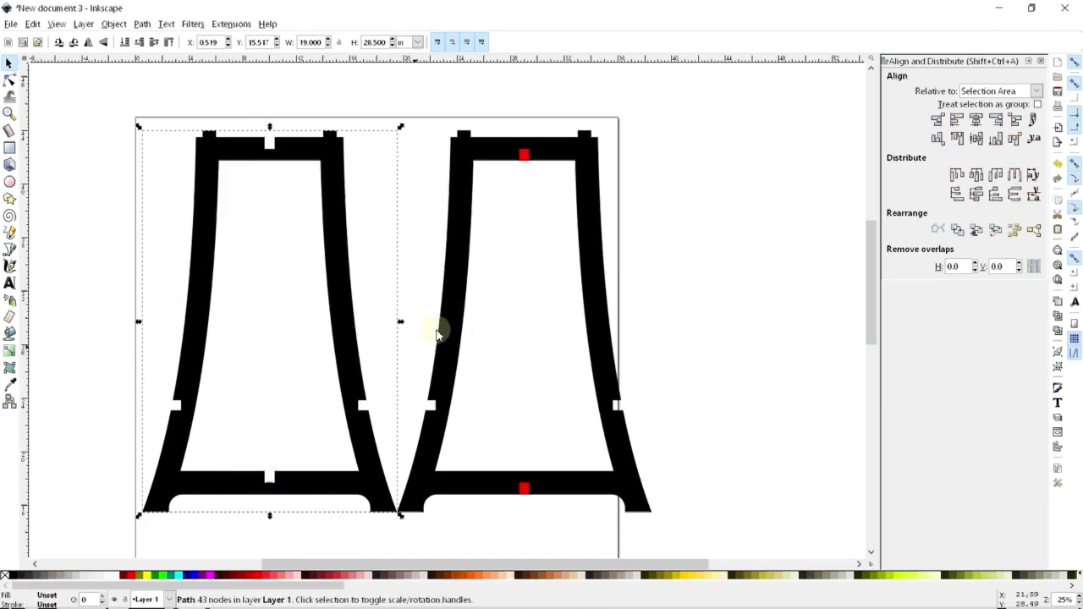
# - Combine the two small rectangles on the right frame into a single path
pyautogui.moveTo(699, 100); pyautogui.dragTo(373, 508)
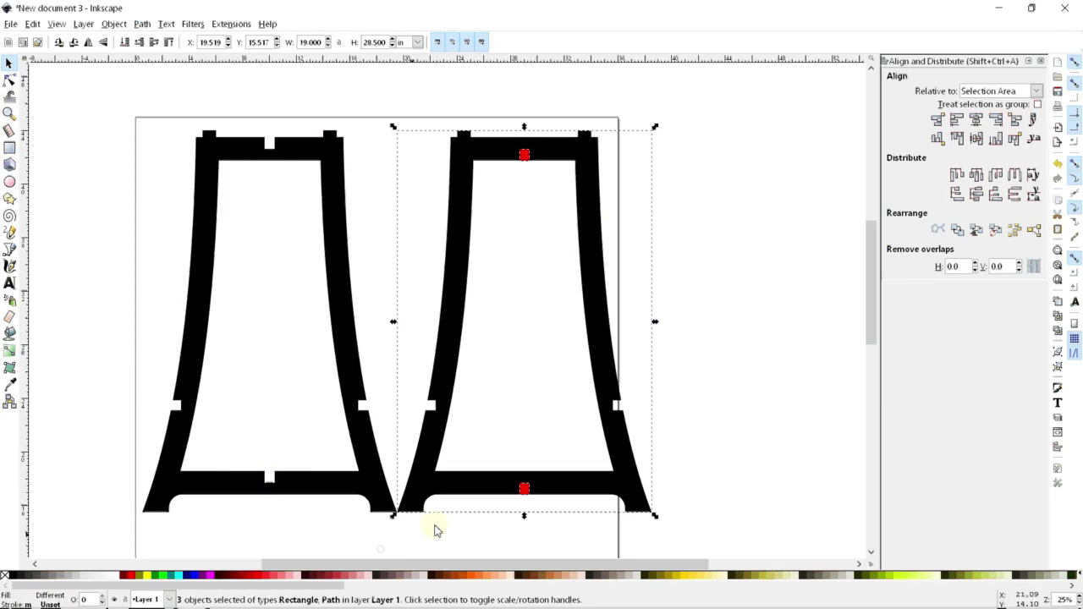
pyautogui.click(563, 440)
pyautogui.click(523, 489)
pyautogui.keyDown('shift'); pyautogui.click(523, 154); pyautogui.keyUp('shift')
pyautogui.hotkey('ctrl', 'k')
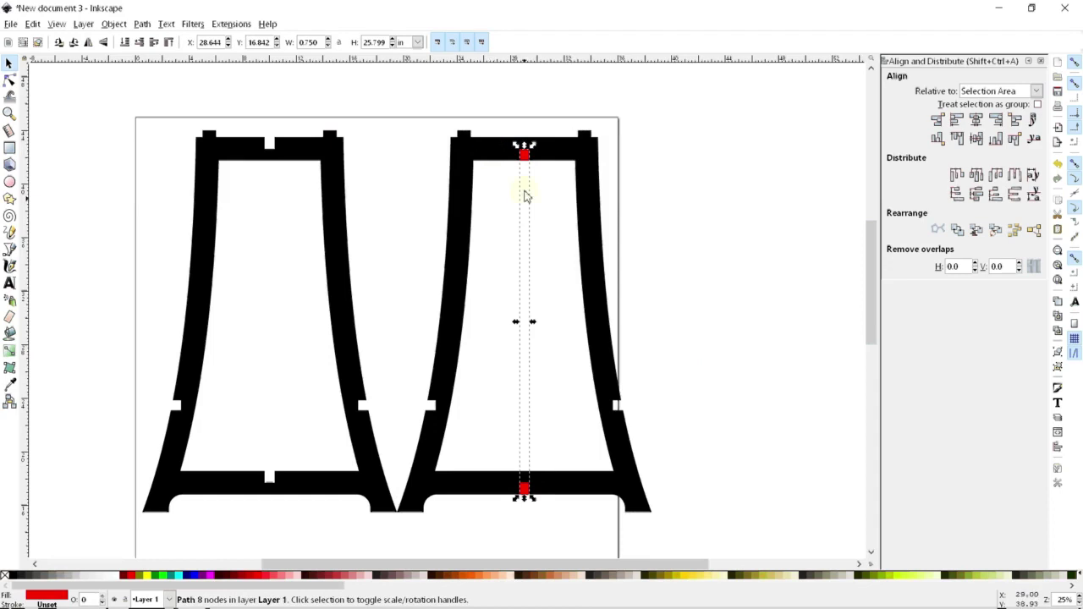
# - Subtract the combined rectangles from the right frame to cut the slots in its top and lower rails
pyautogui.keyDown('shift'); pyautogui.click(466, 163); pyautogui.keyUp('shift')
pyautogui.hotkey('ctrl', '-')
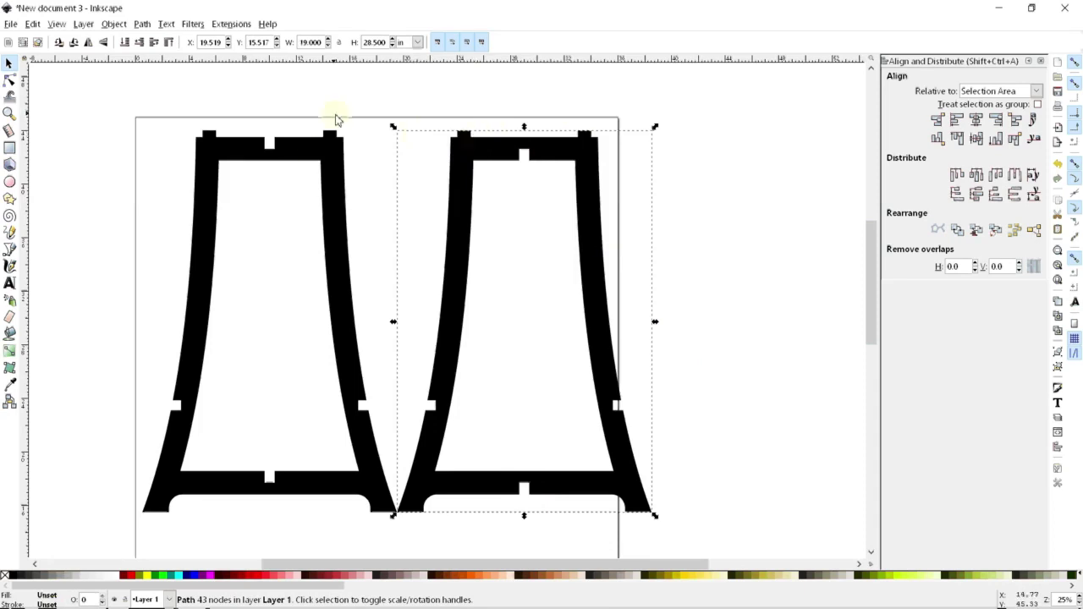
pyautogui.click(376, 110)
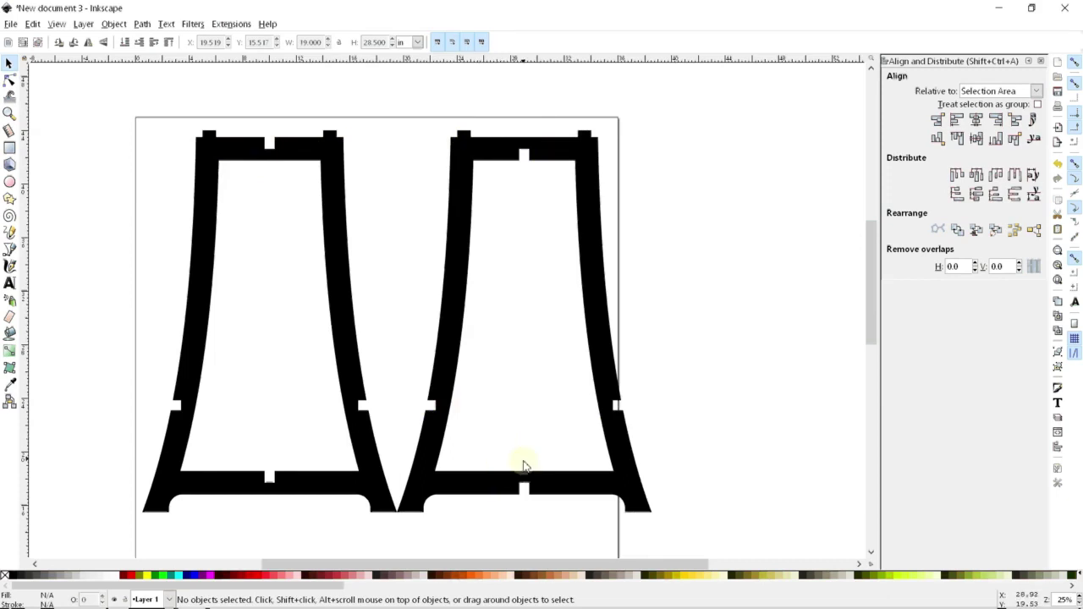
# - Examine the slot in the right frame's lower rail up close and in relation to the whole frame
pyautogui.scroll(-3, 521, 515)
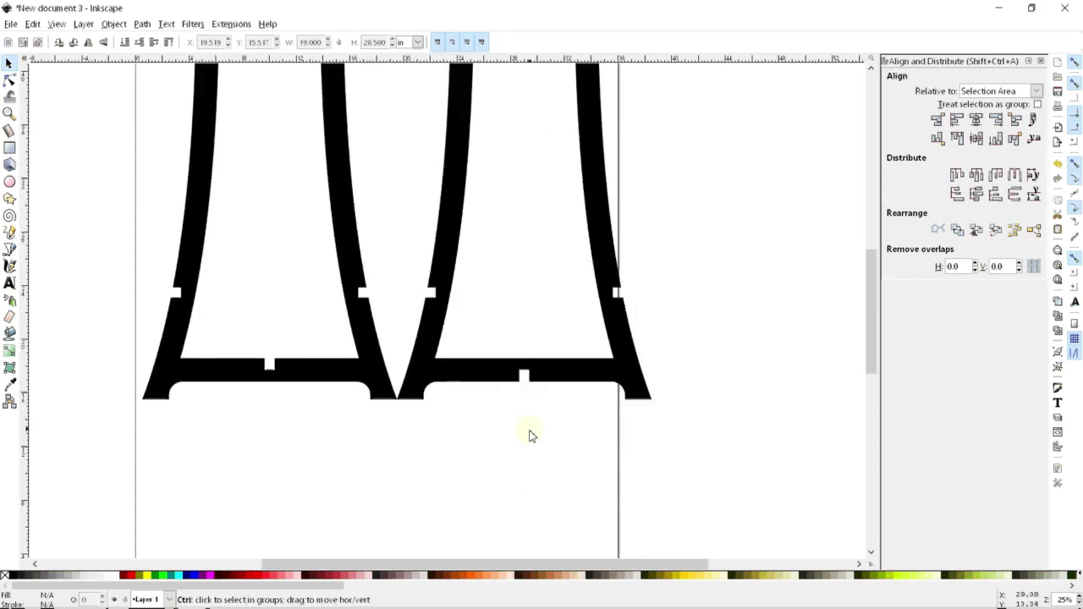
pyautogui.scroll(4, 521, 372)
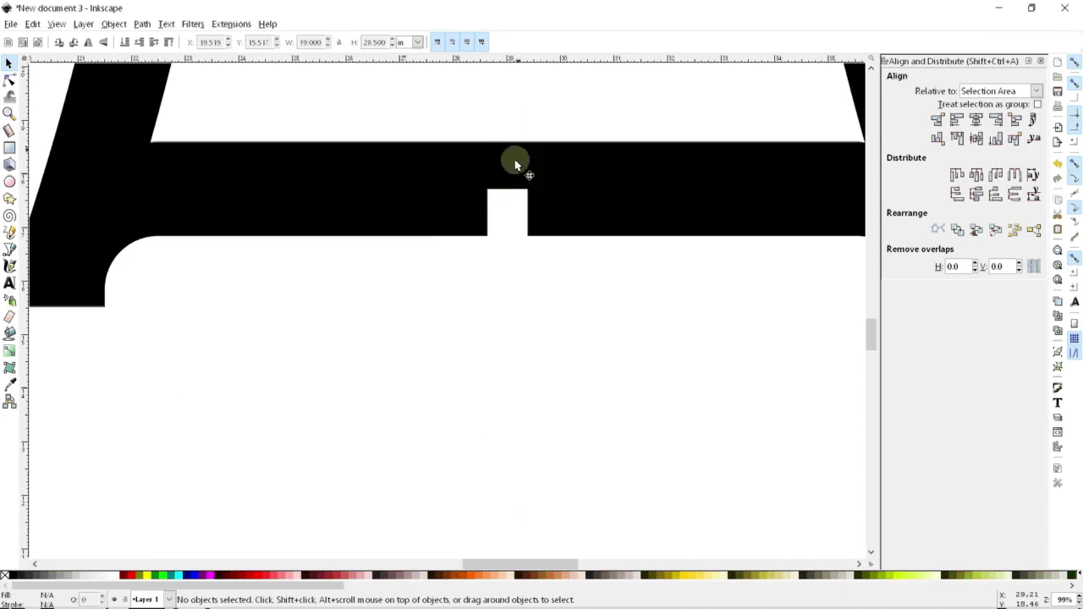
pyautogui.scroll(5, 508, 212)
pyautogui.scroll(-5, 507, 321)
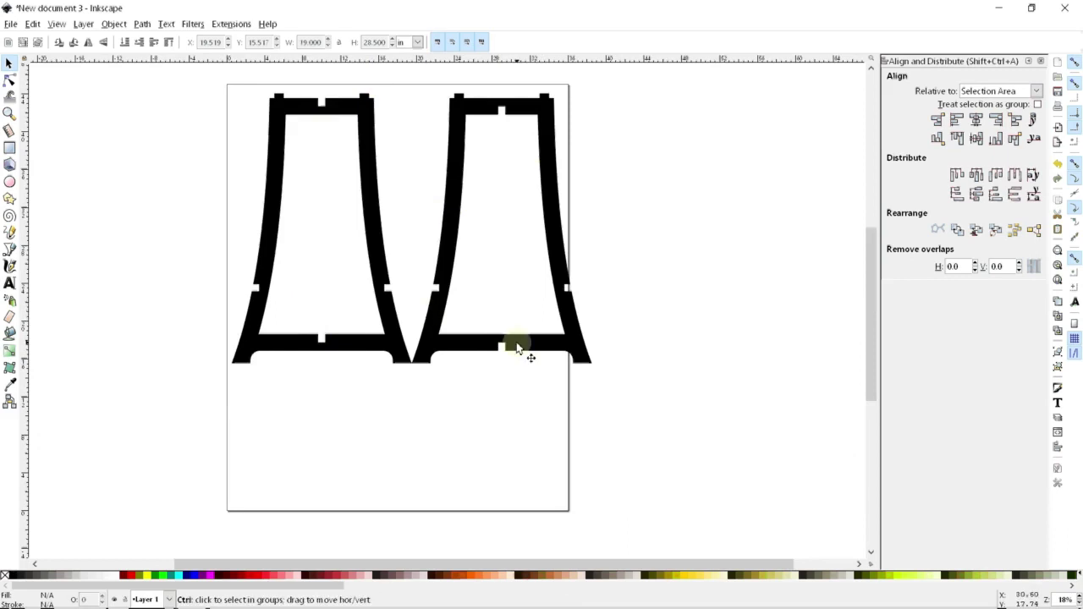
pyautogui.scroll(3, 517, 348)
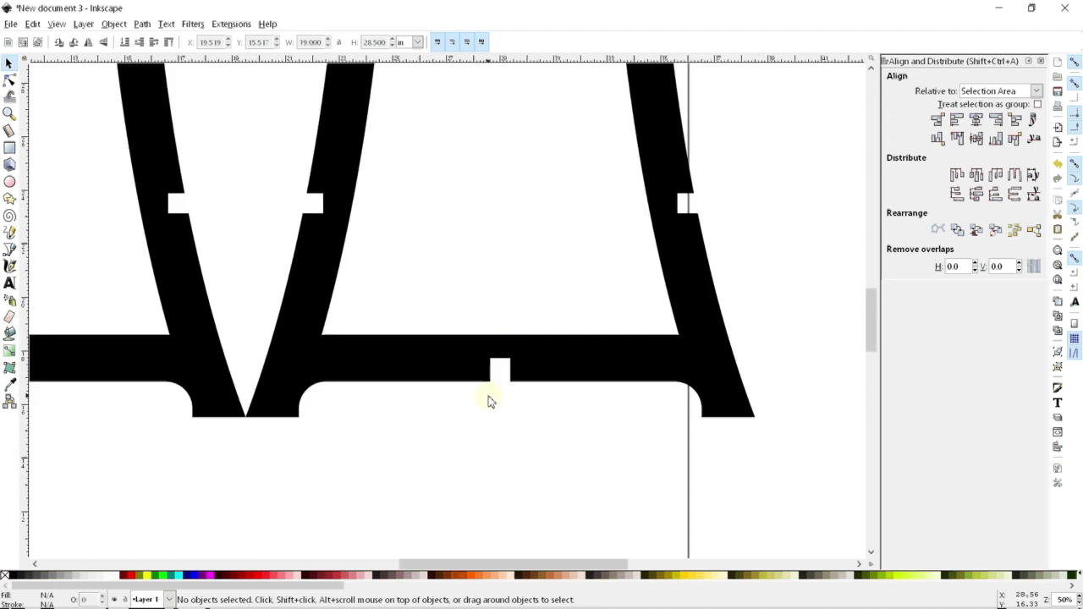
pyautogui.scroll(-2, 532, 330)
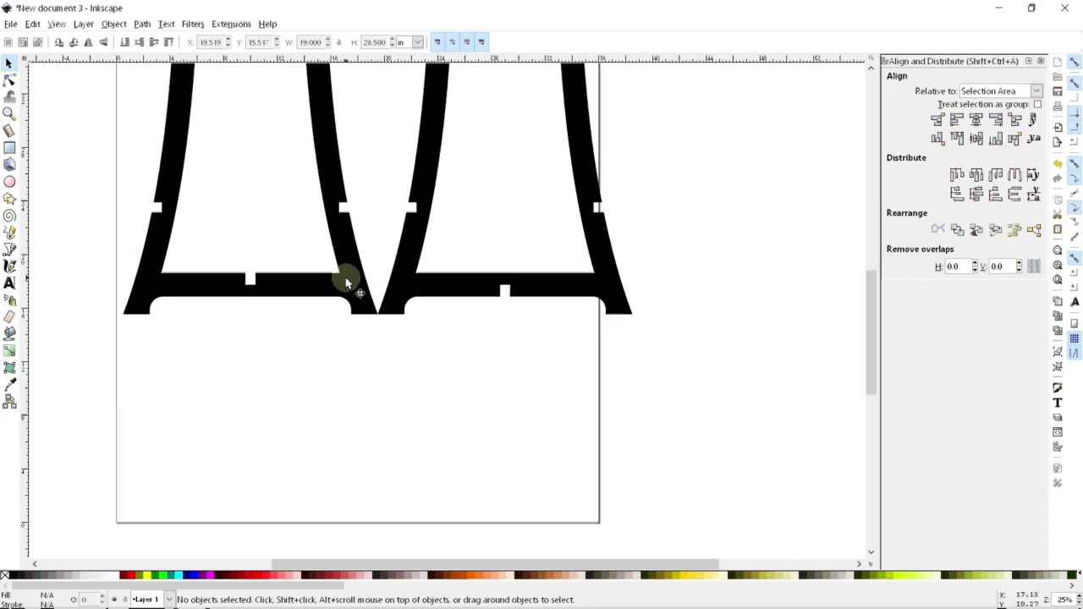
# - Check the left frame's lower-rail and top-rail slots against the matching slots in the right frame
pyautogui.keyDown('ctrl'); pyautogui.scroll(-2, 479, 326); pyautogui.keyUp('ctrl')
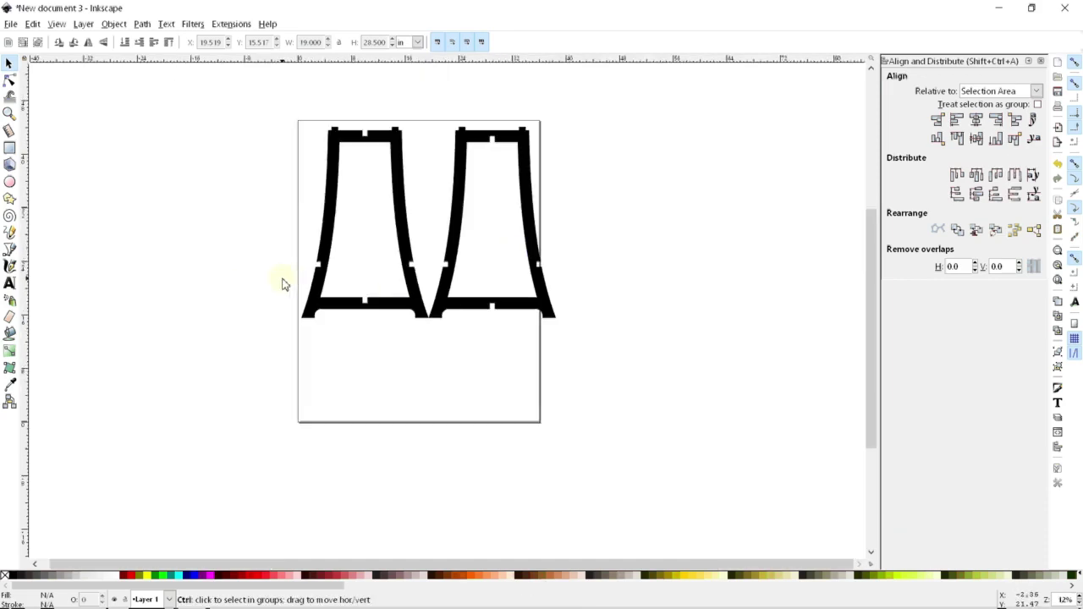
pyautogui.scroll(2, 347, 310)
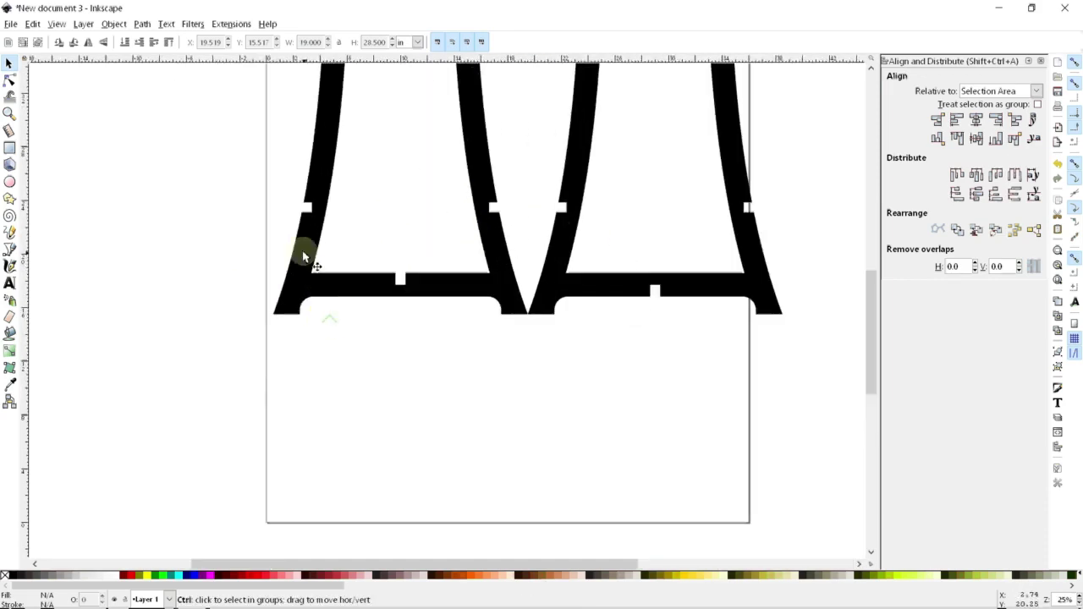
pyautogui.keyDown('ctrl'); pyautogui.scroll(2, 352, 341); pyautogui.keyUp('ctrl')
pyautogui.keyDown('ctrl'); pyautogui.scroll(-3, 434, 357); pyautogui.keyUp('ctrl')
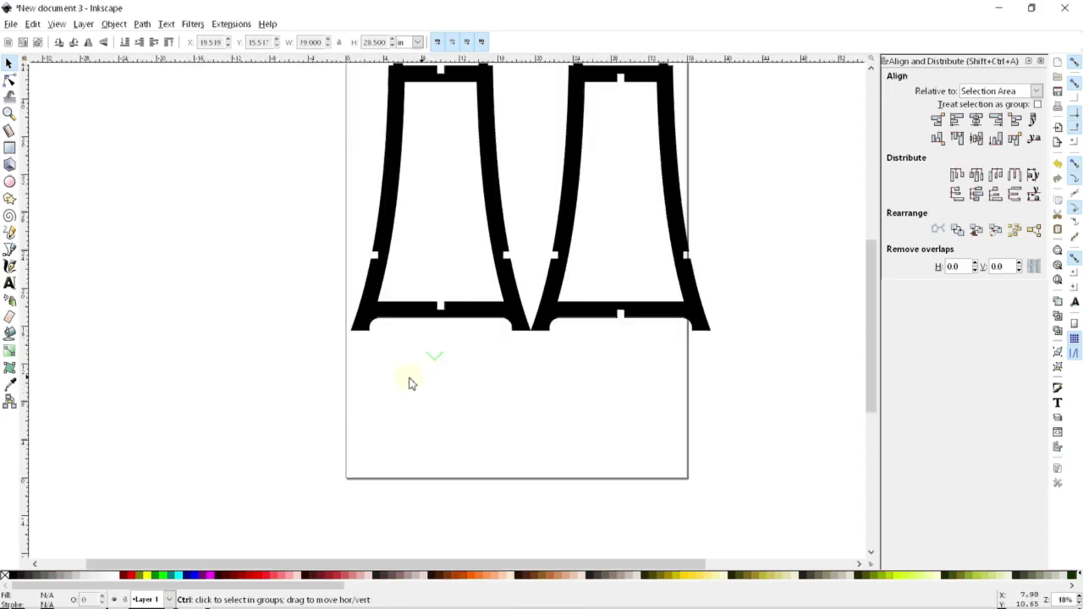
pyautogui.keyDown('ctrl'); pyautogui.scroll(2, 438, 366); pyautogui.keyUp('ctrl')
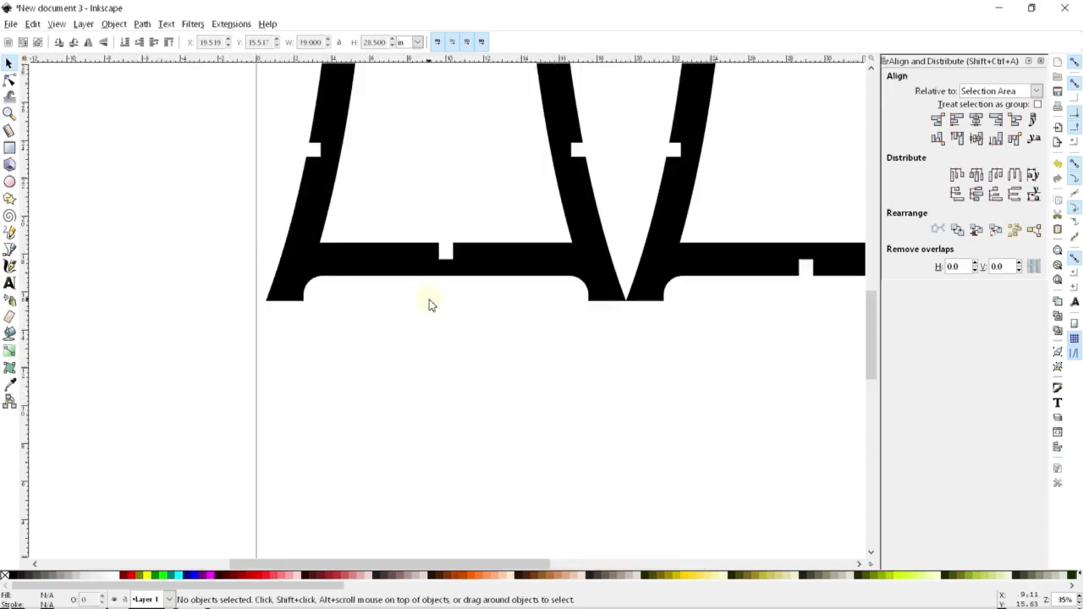
pyautogui.keyDown('ctrl'); pyautogui.scroll(-3, 442, 336); pyautogui.keyUp('ctrl')
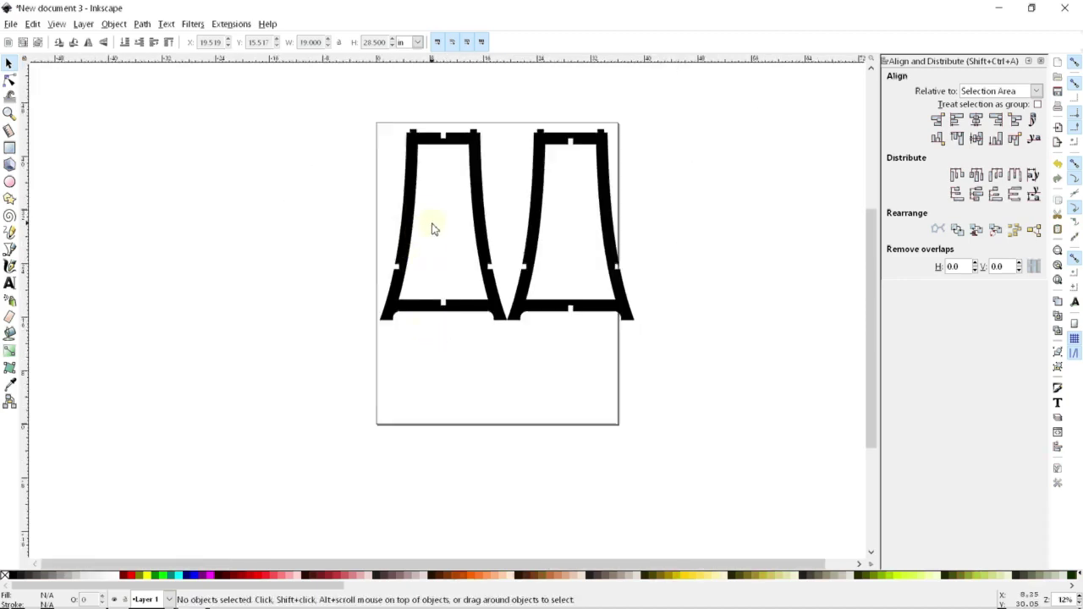
pyautogui.scroll(3, 431, 262)
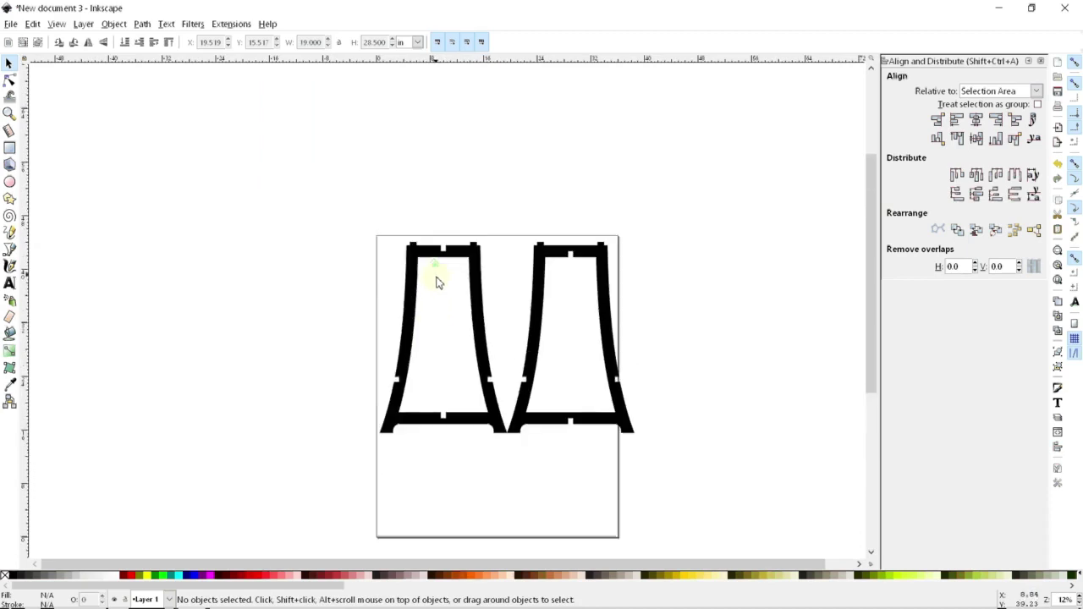
pyautogui.keyDown('ctrl'); pyautogui.scroll(3, 432, 283); pyautogui.keyUp('ctrl')
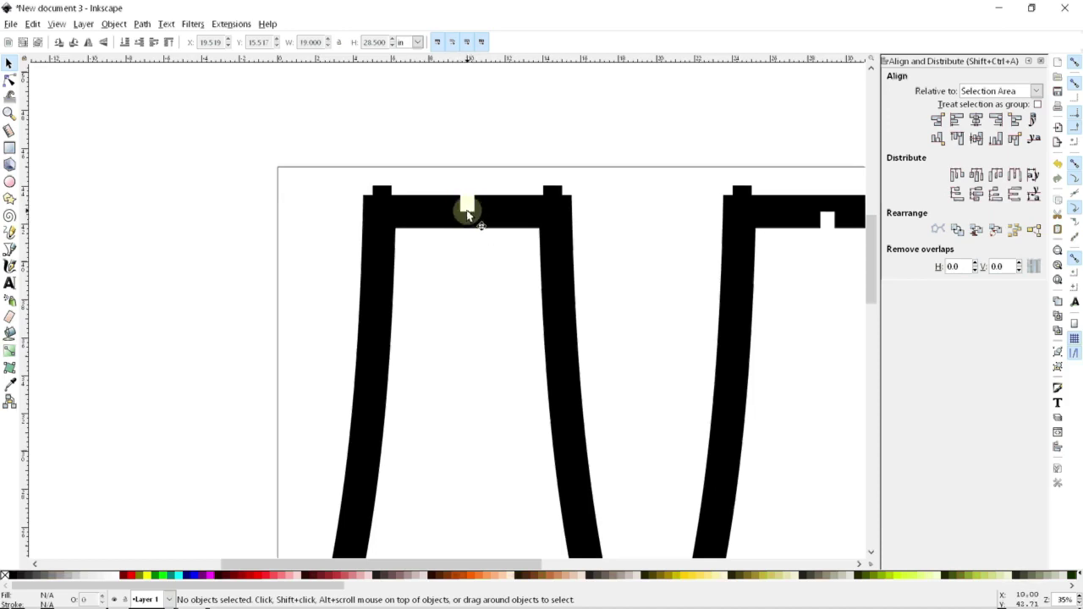
pyautogui.scroll(-3, 467, 214)
pyautogui.keyDown('ctrl'); pyautogui.scroll(-1, 466, 115); pyautogui.keyUp('ctrl')
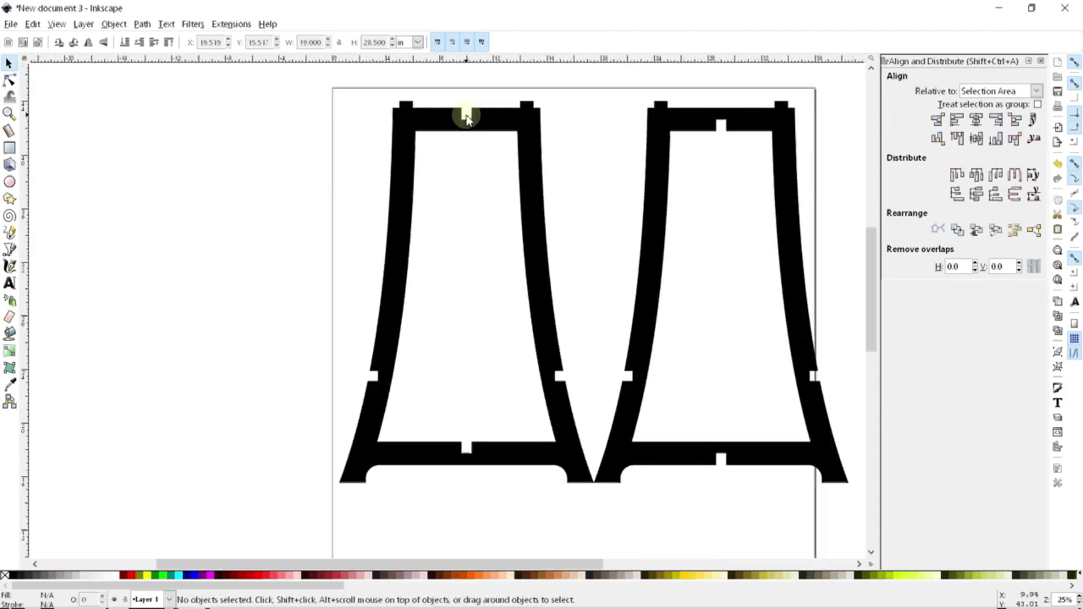
pyautogui.scroll(1, 467, 115)
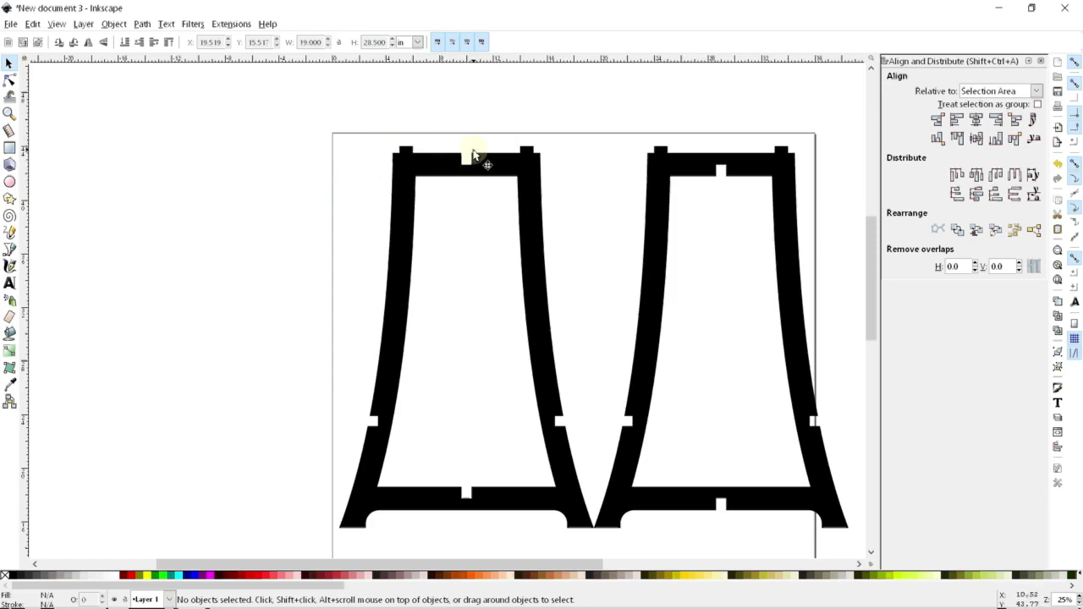
# - Draw a red rectangle about 1.8 in tall above the left frame's top notch and set its width to 0.25 in
pyautogui.click(9, 149)
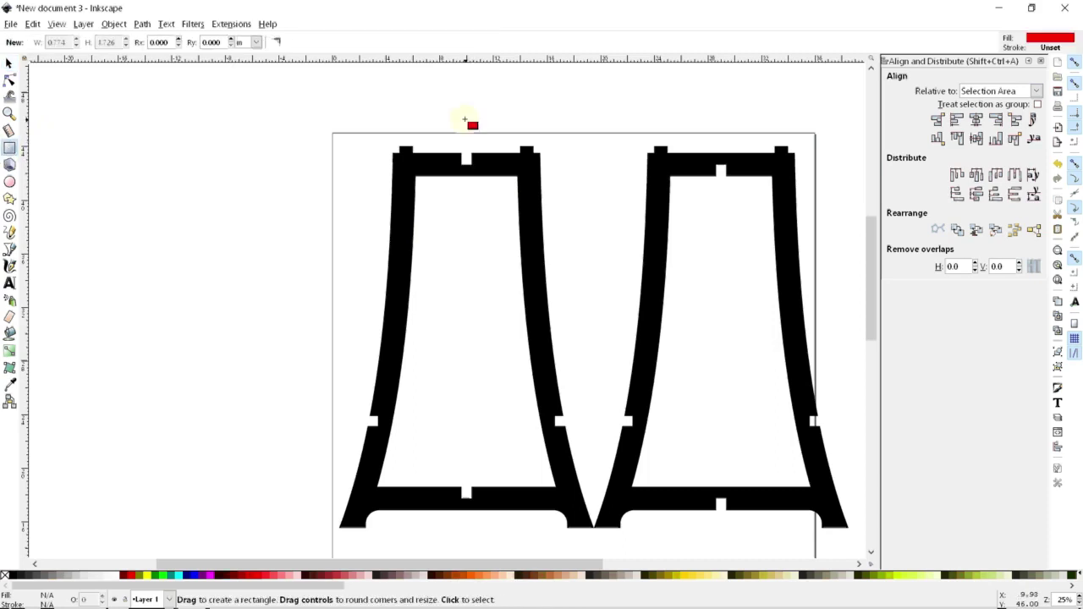
pyautogui.moveTo(463, 106); pyautogui.dragTo(471, 131)
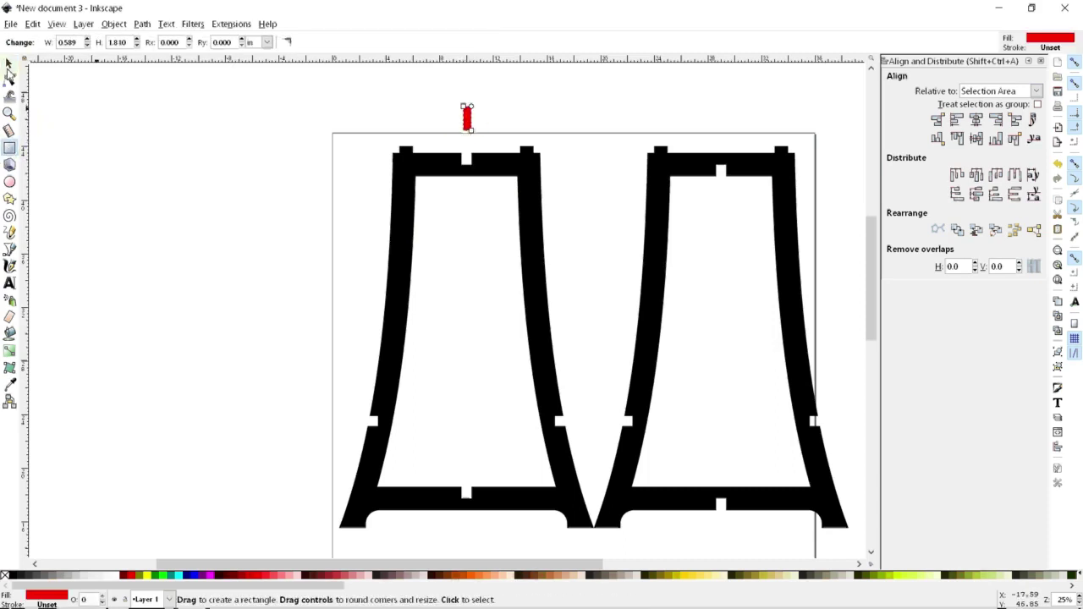
pyautogui.click(9, 65)
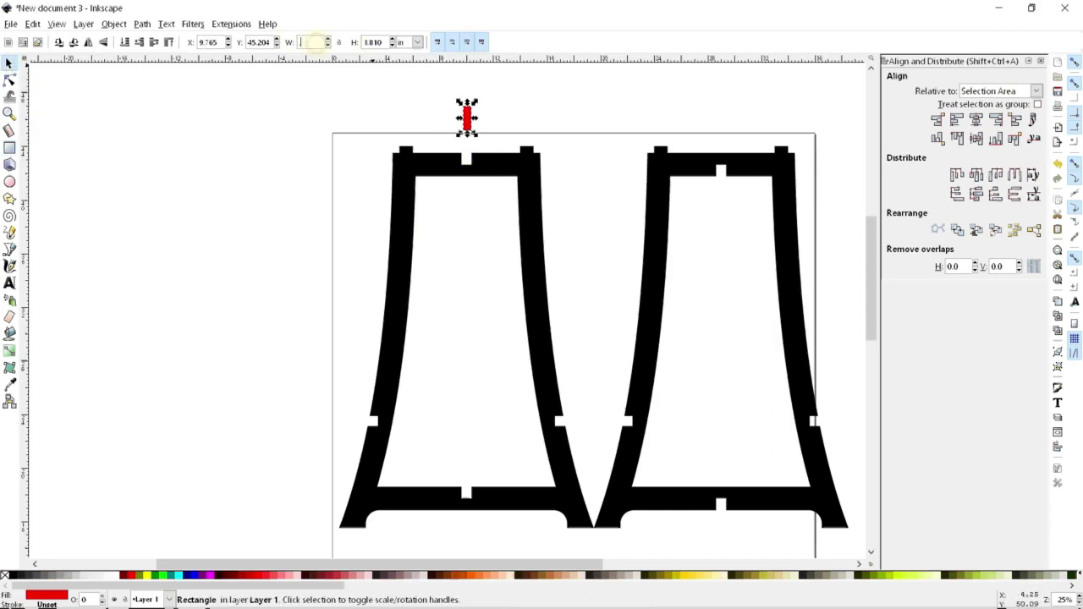
pyautogui.write('.25')
pyautogui.press('Return')
# - Move the narrow red rectangle onto the left frame's top bar, centred in the notch and spanning the bar's height
pyautogui.scroll(2, 423, 110)
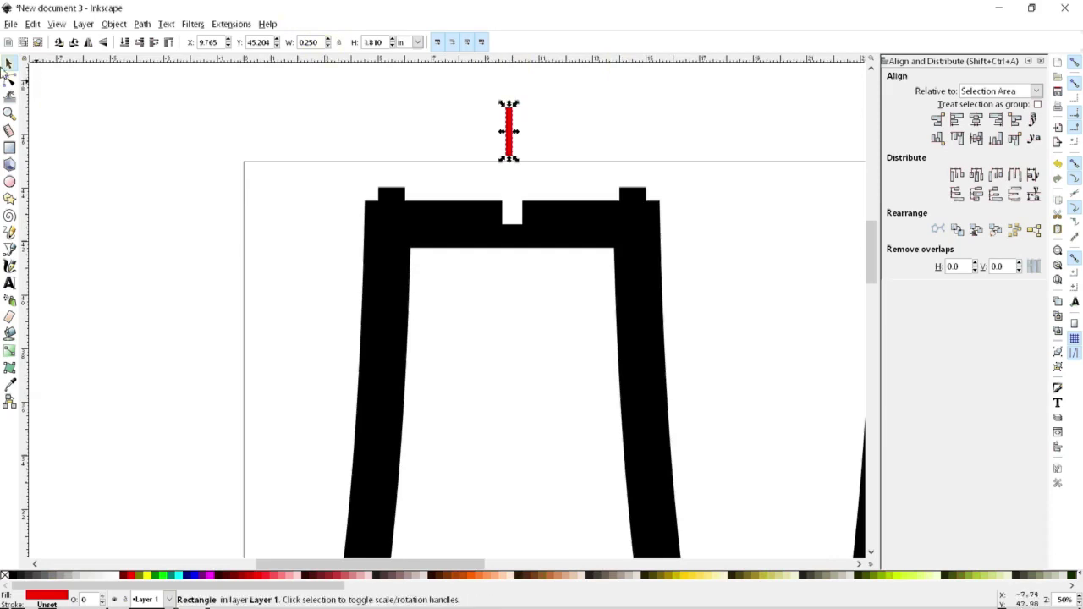
pyautogui.click(203, 137)
pyautogui.moveTo(510, 143)
pyautogui.mouseDown()
pyautogui.moveTo(519, 222)
pyautogui.moveTo(516, 161)
pyautogui.mouseUp()
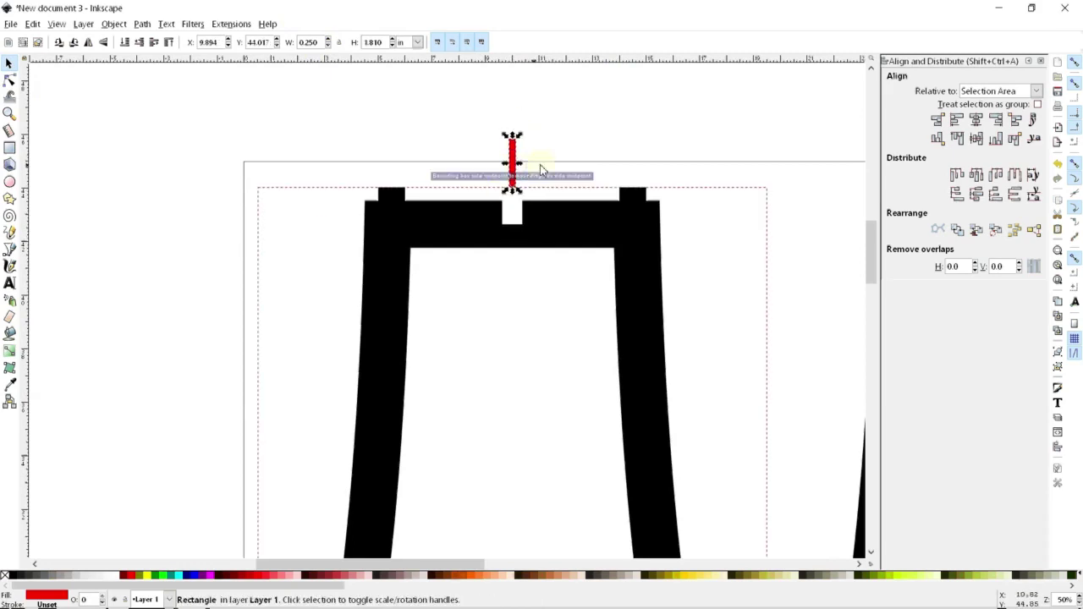
pyautogui.moveTo(513, 168); pyautogui.dragTo(512, 230)
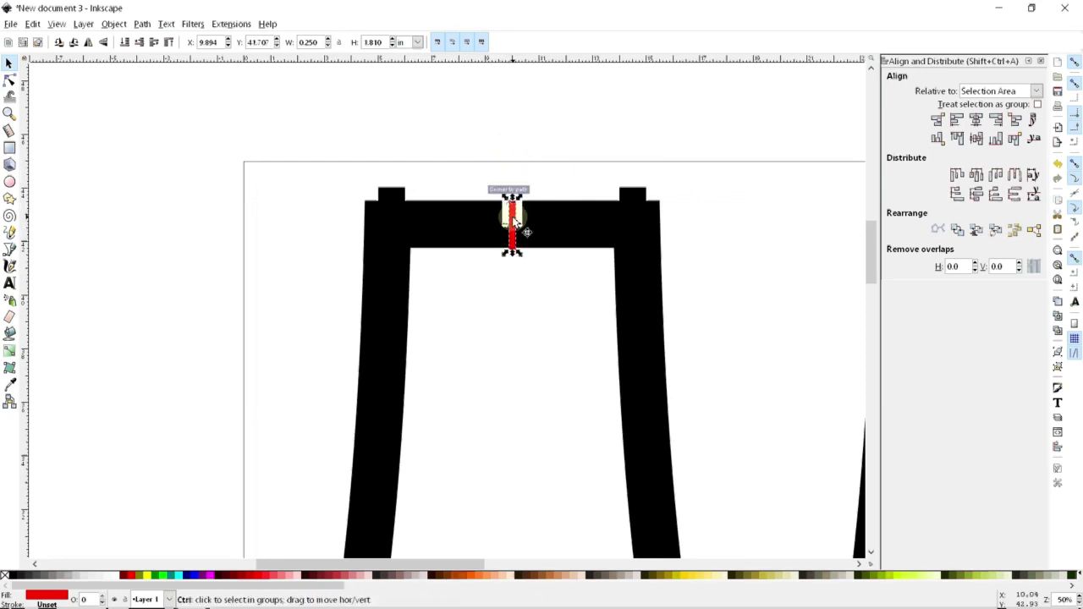
# - Cut the red rectangle out of the left frame's top bar with a path Difference
pyautogui.click(589, 233)
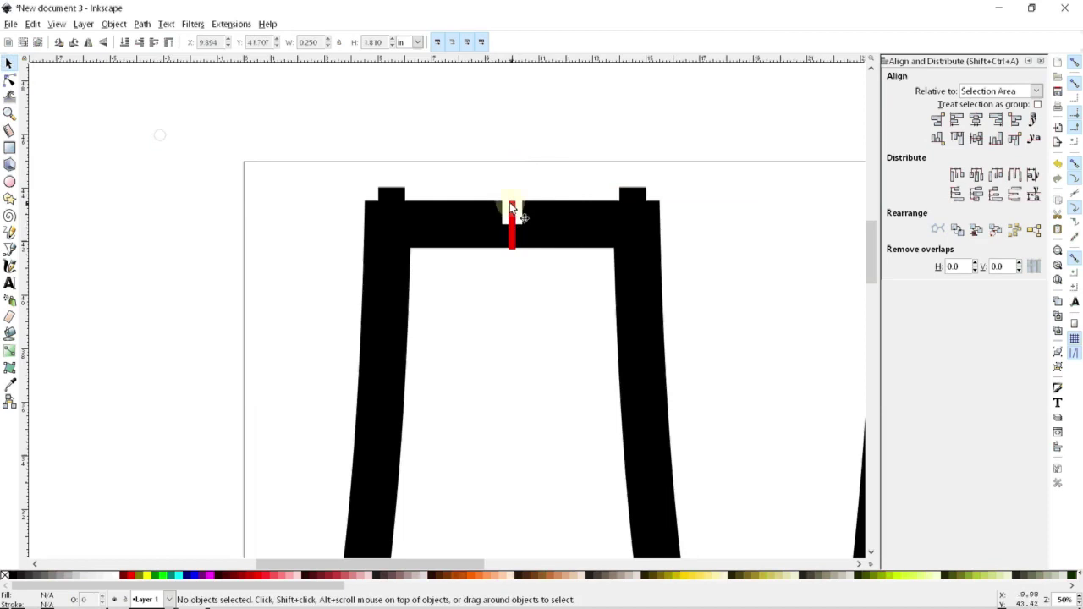
pyautogui.click(453, 238)
pyautogui.keyDown('shift'); pyautogui.click(512, 213); pyautogui.keyUp('shift')
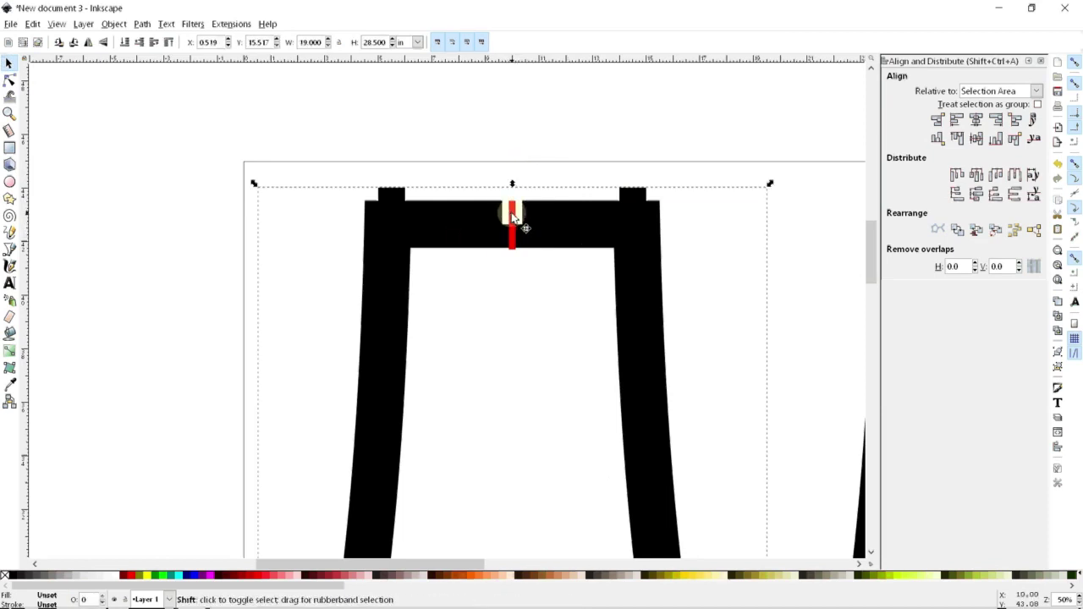
pyautogui.hotkey('ctrl', '-')
pyautogui.click(530, 137)
# - Rotate the left frame 90° clockwise and position it in the page's upper-left corner
pyautogui.scroll(-4, 532, 142)
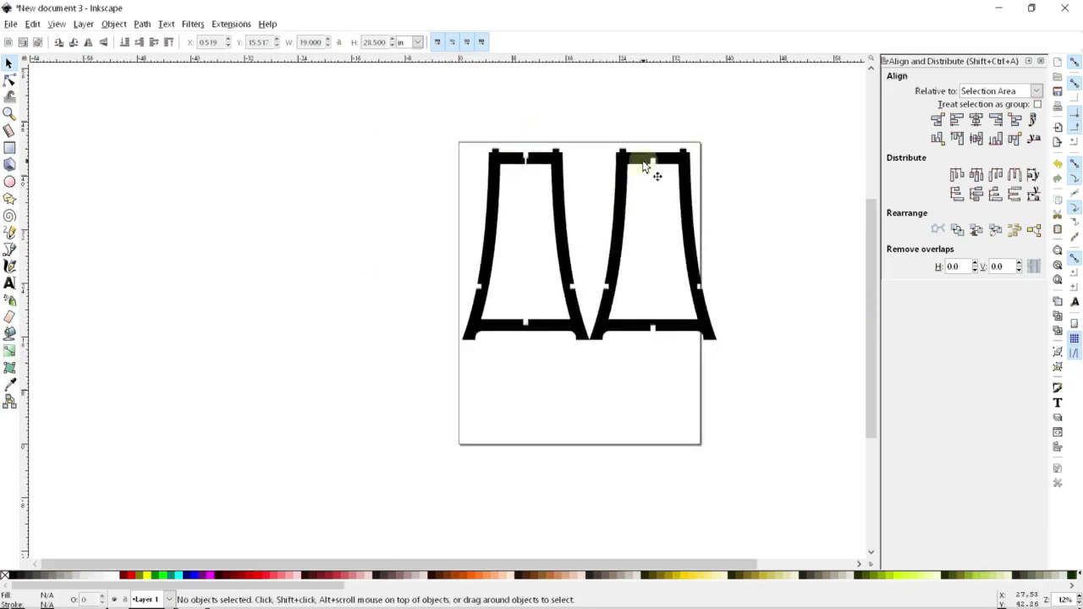
pyautogui.click(494, 190)
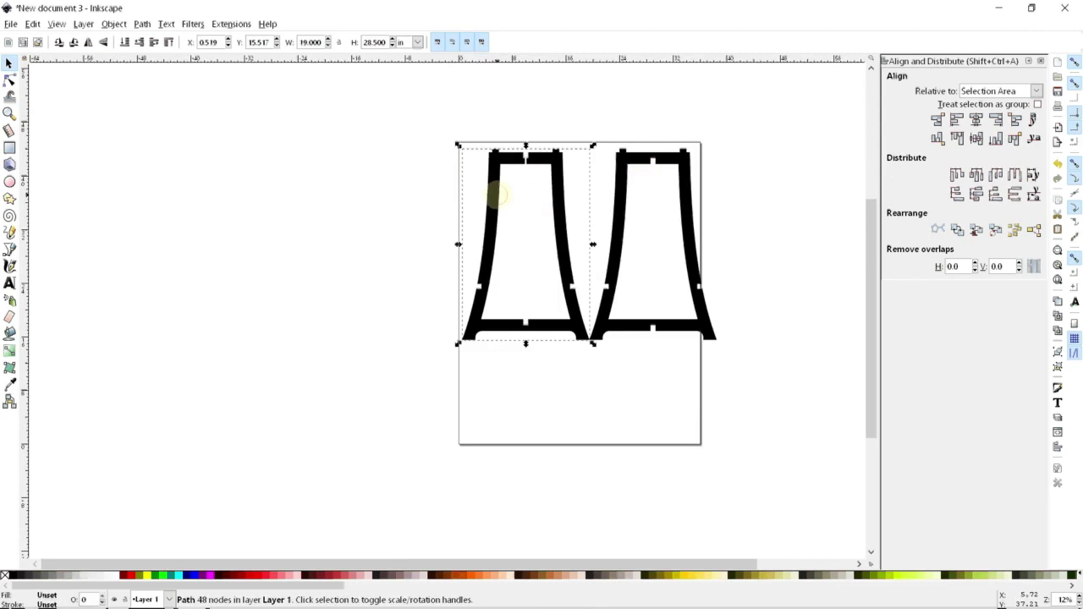
pyautogui.click(555, 172)
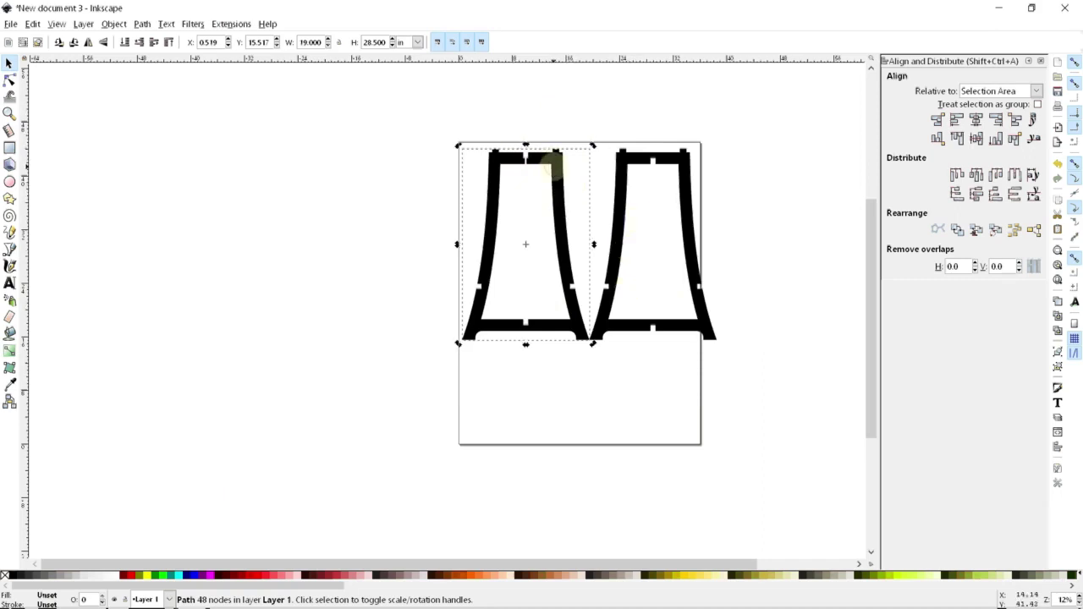
pyautogui.moveTo(594, 149); pyautogui.dragTo(614, 305)
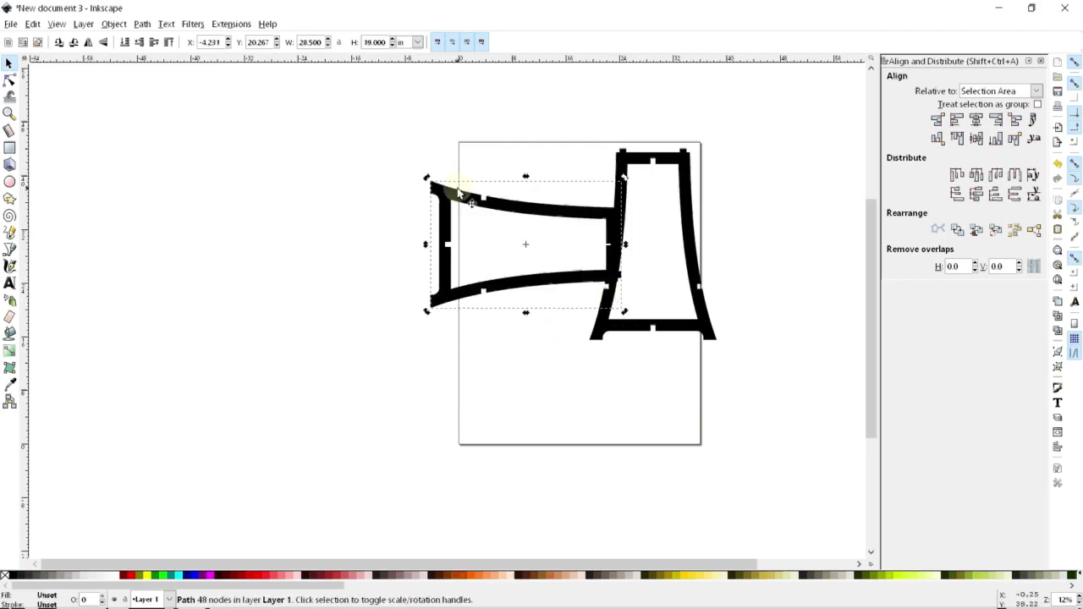
pyautogui.moveTo(435, 188); pyautogui.dragTo(479, 166)
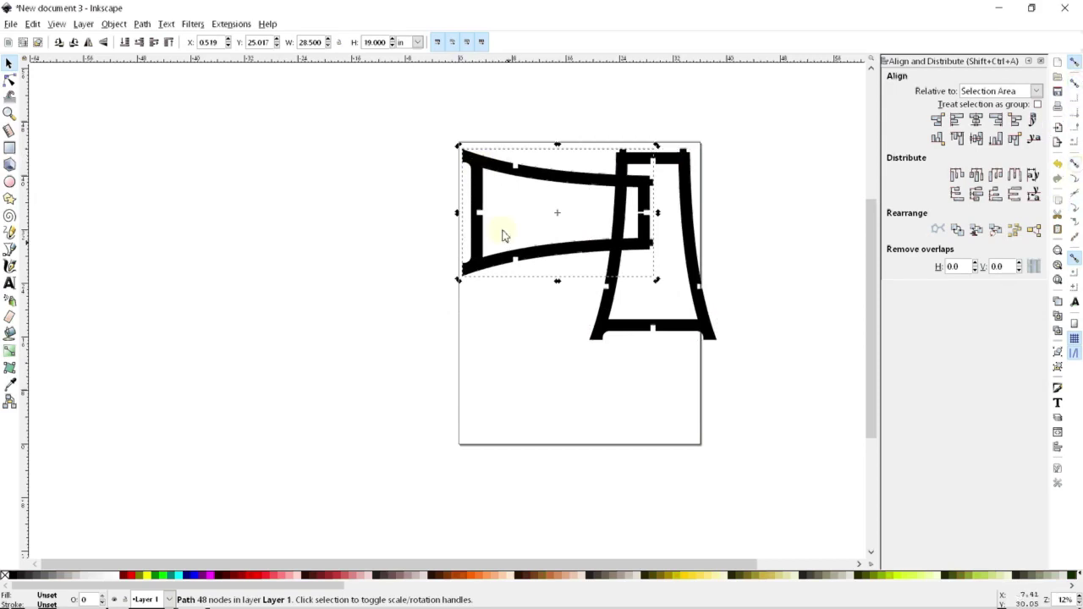
pyautogui.moveTo(474, 164); pyautogui.dragTo(473, 160)
# - Rotate the second frame 90° counterclockwise and nest it just below the first frame within the page
pyautogui.click(682, 157)
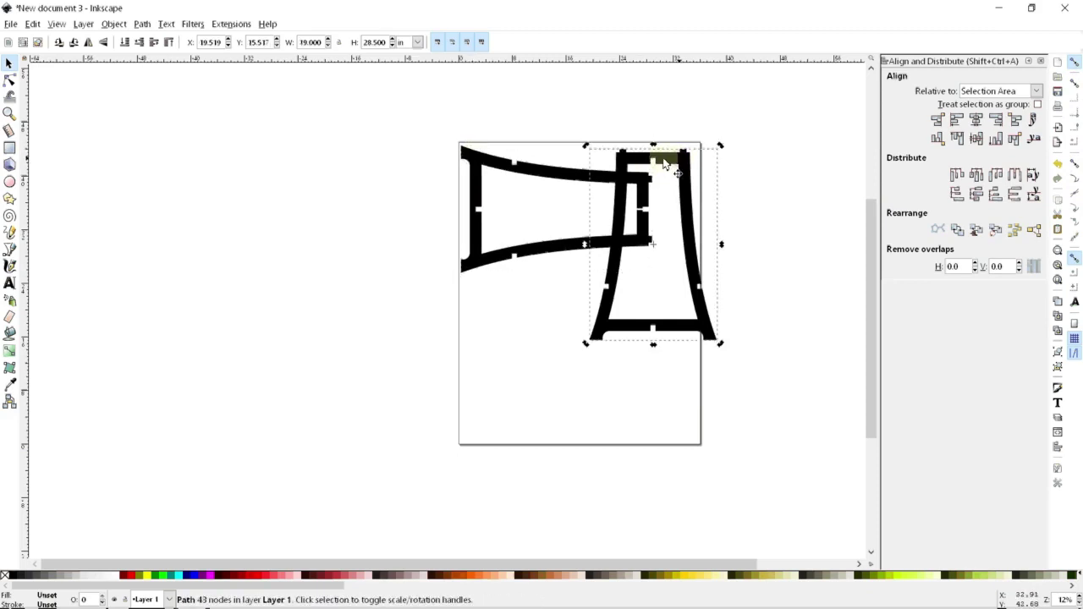
pyautogui.moveTo(583, 146); pyautogui.dragTo(556, 300)
pyautogui.moveTo(600, 206); pyautogui.dragTo(540, 270)
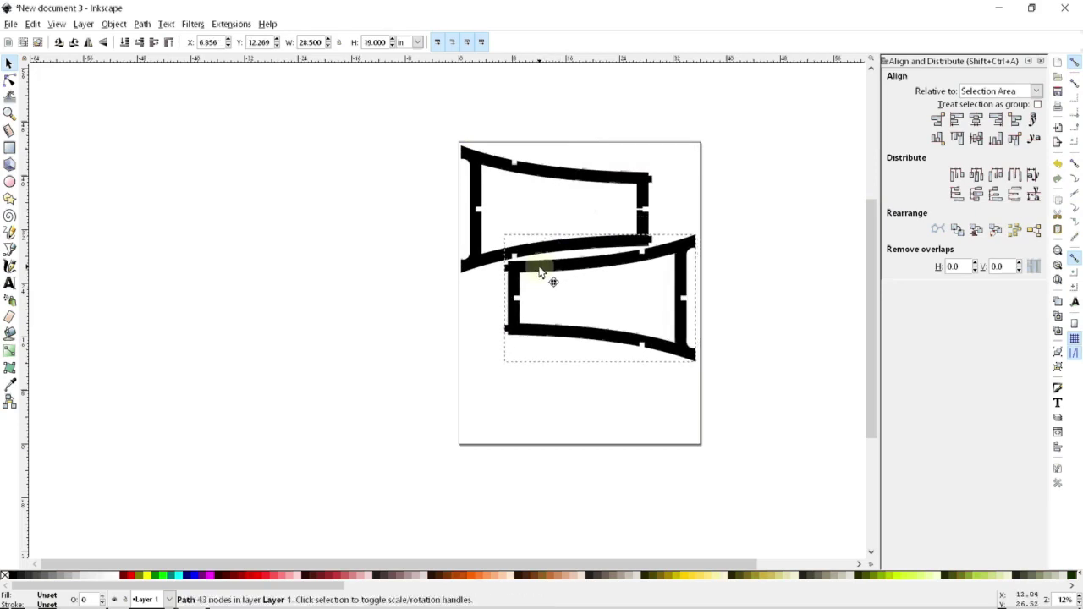
pyautogui.click(434, 244)
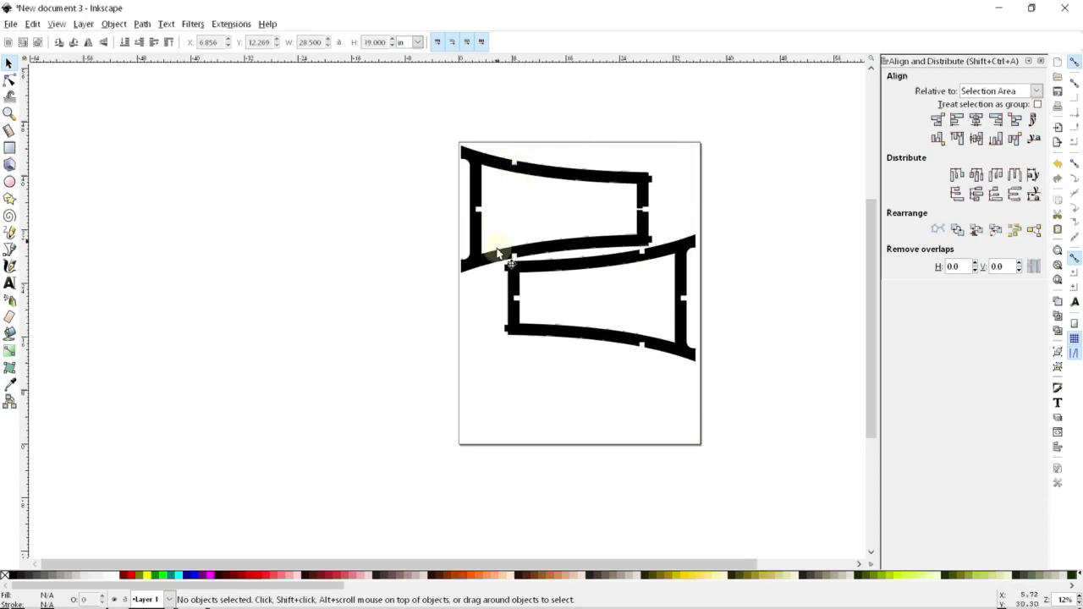
# - Draw a 13 × 13 in circle and place it below the frames near the page's lower-right corner
pyautogui.keyDown('ctrl'); pyautogui.scroll(2, 503, 191); pyautogui.keyUp('ctrl')
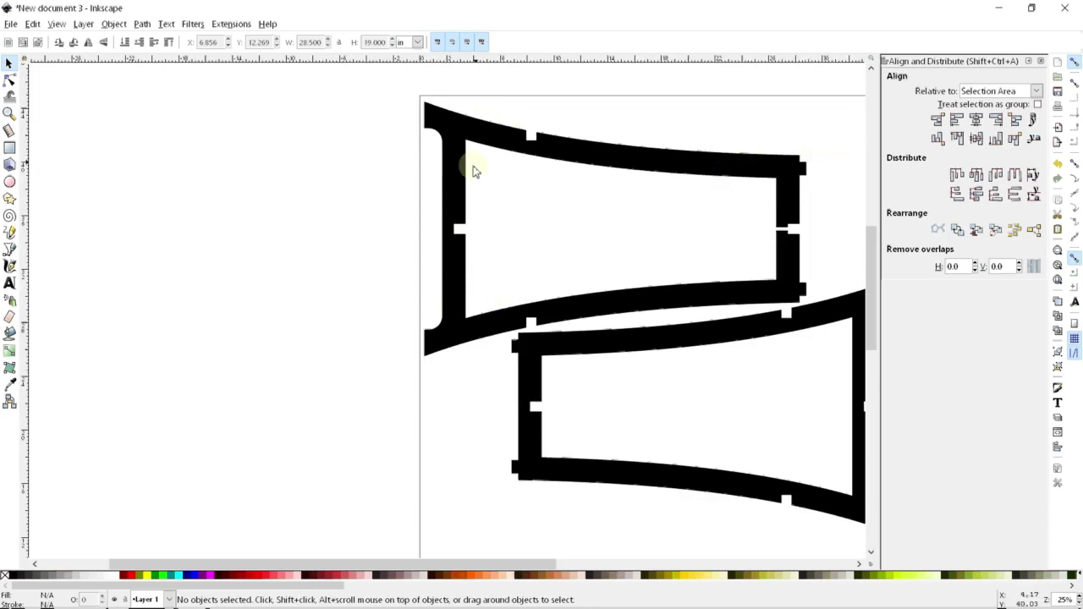
pyautogui.scroll(-2, 499, 188)
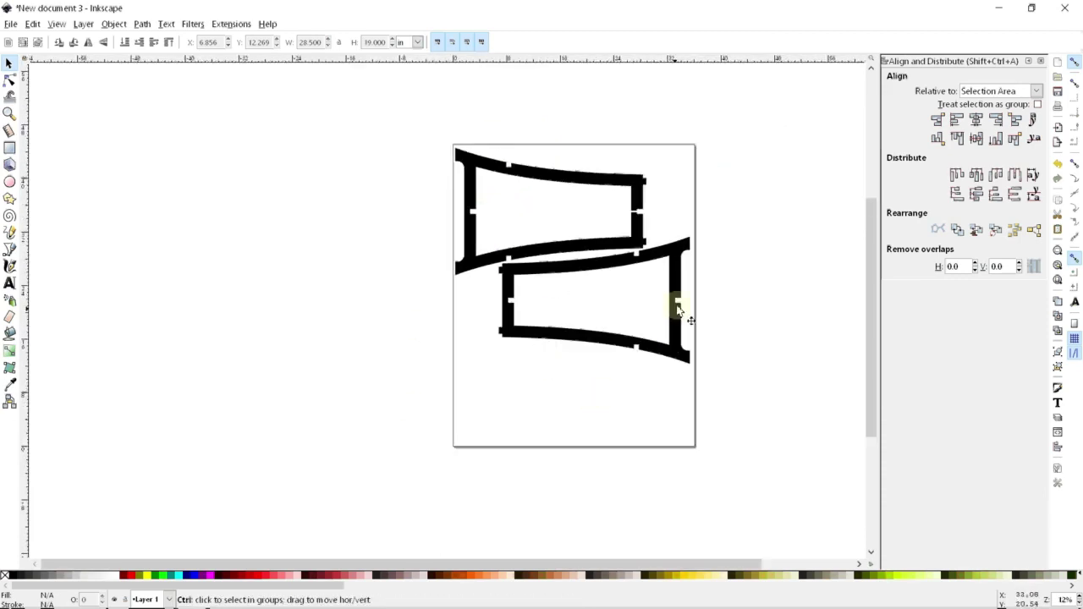
pyautogui.scroll(1, 682, 301)
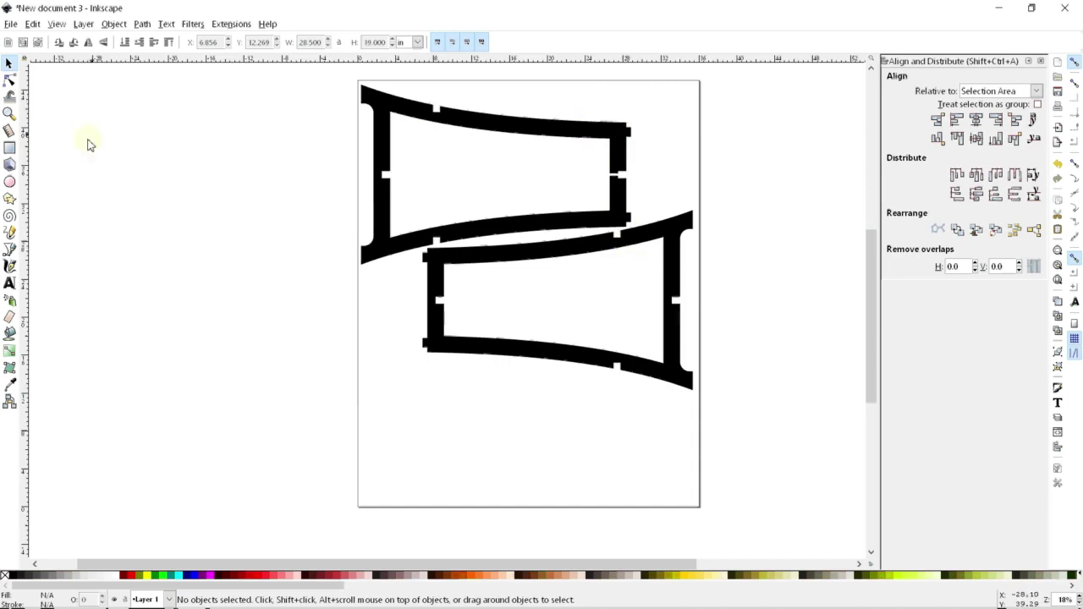
pyautogui.click(9, 181)
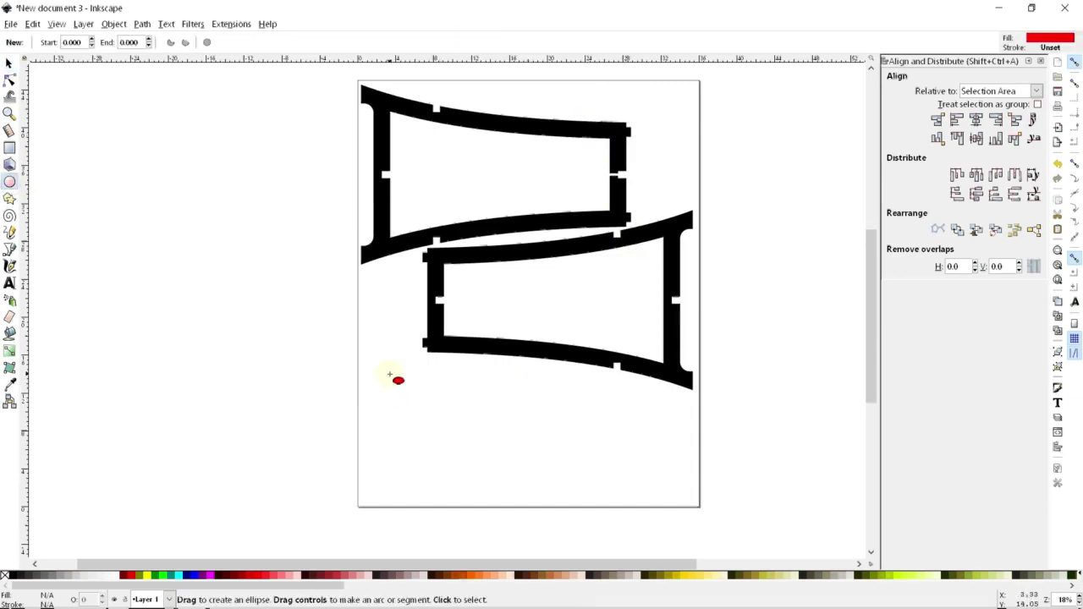
pyautogui.moveTo(389, 374); pyautogui.dragTo(540, 515)
pyautogui.click(9, 63)
pyautogui.doubleClick(316, 42)
pyautogui.press('Tab')
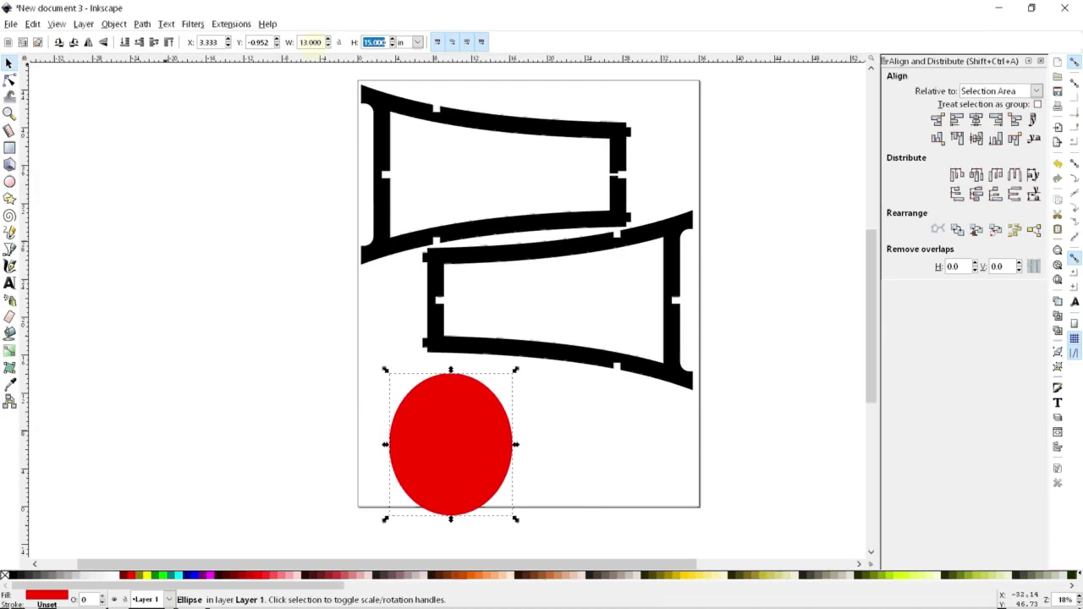
pyautogui.press('Return')
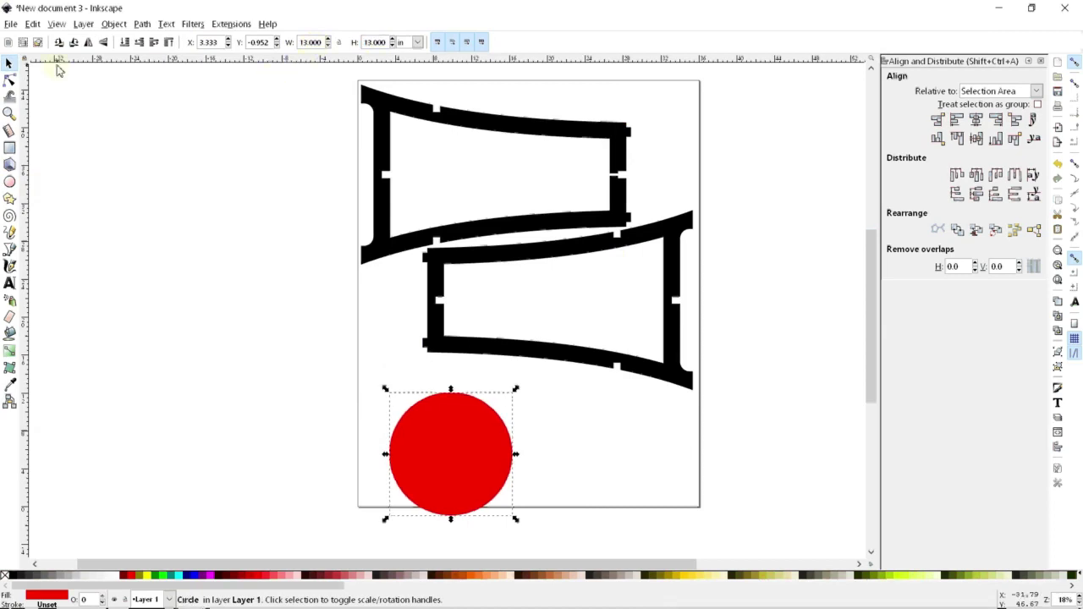
pyautogui.click(145, 181)
pyautogui.moveTo(444, 452); pyautogui.dragTo(629, 438)
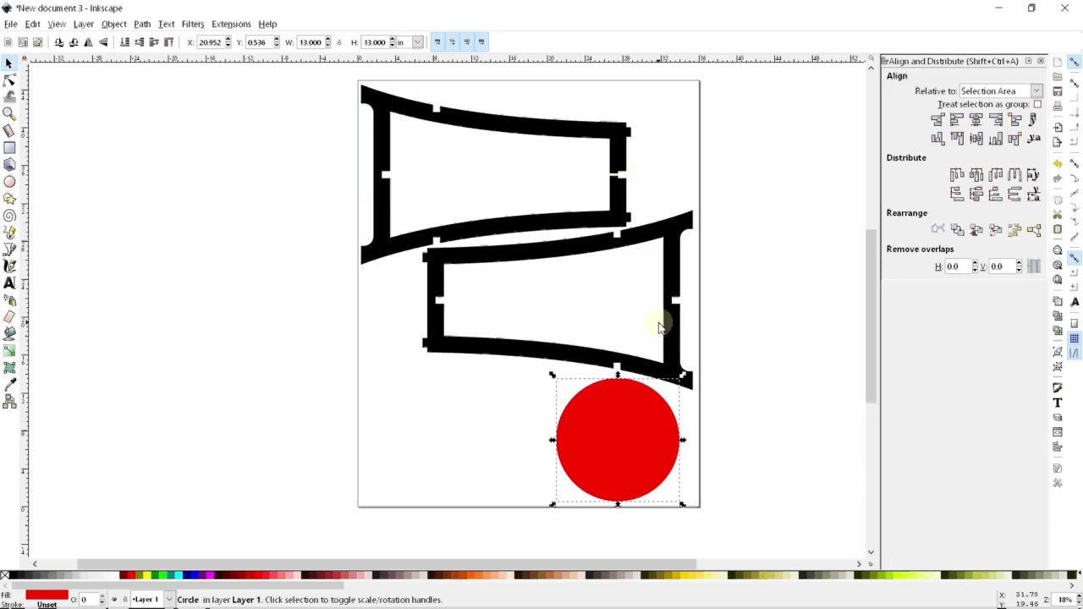
# - Draw a 0.75 × 1 in rectangle in the empty page area beside the circle and fill it blue
pyautogui.scroll(-1, 652, 353)
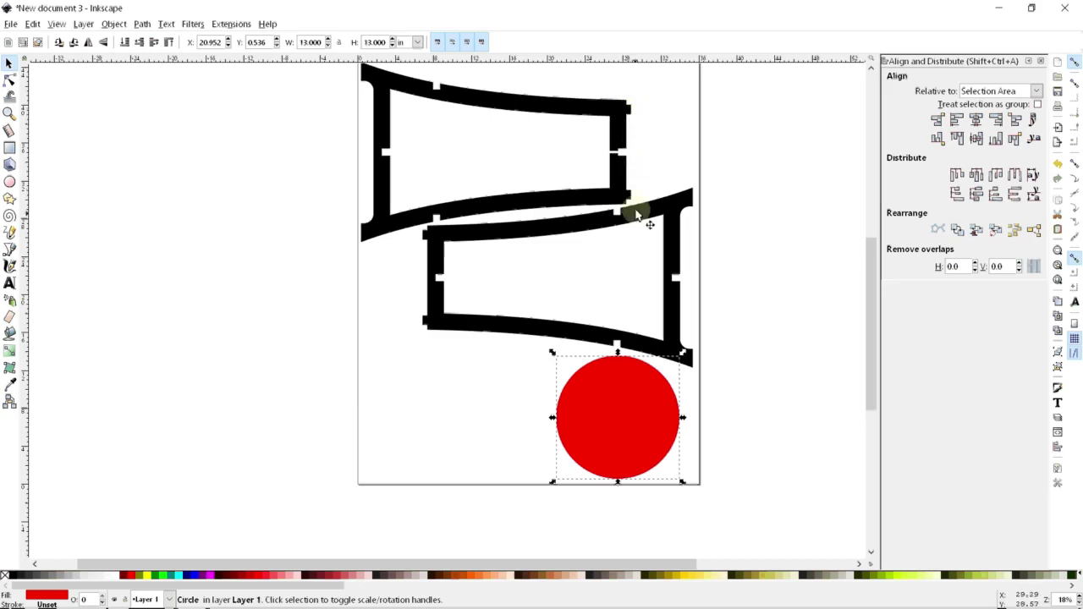
pyautogui.click(10, 148)
pyautogui.moveTo(407, 356); pyautogui.dragTo(415, 369)
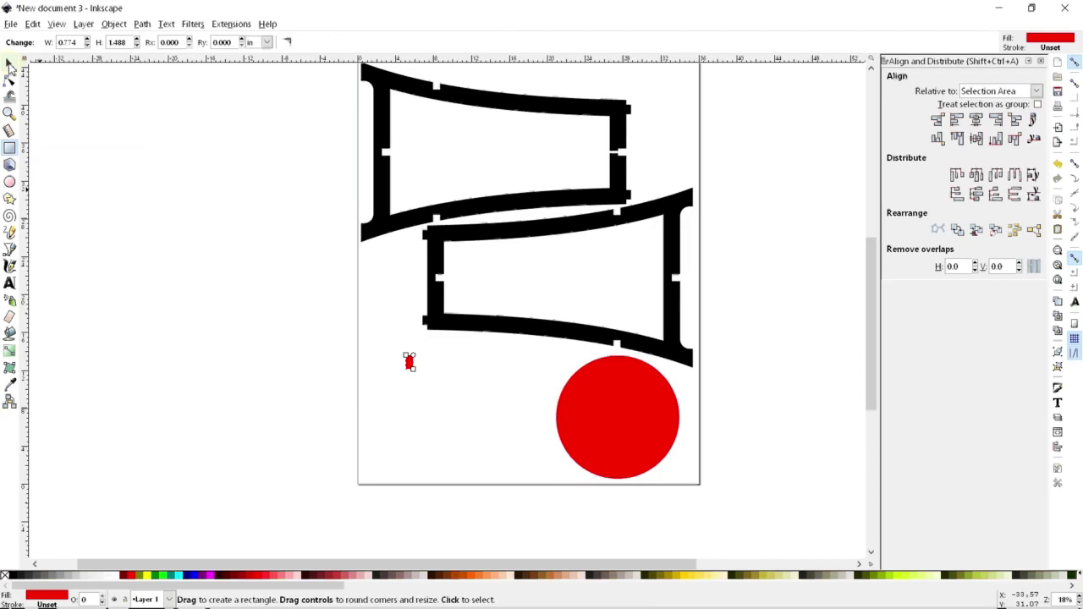
pyautogui.click(9, 65)
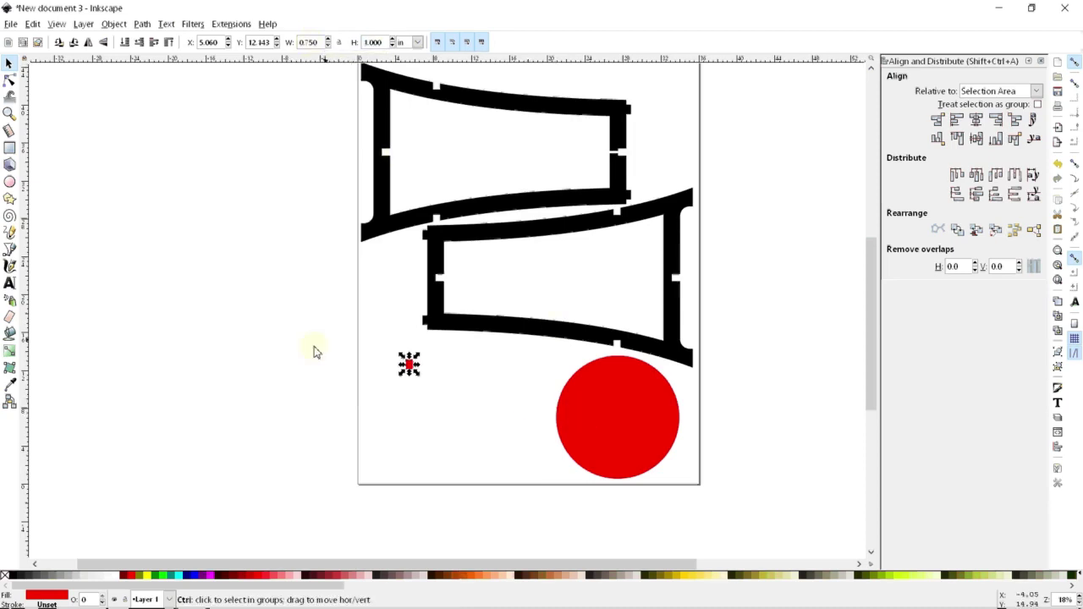
pyautogui.click(187, 575)
# - Duplicate the blue rectangle with snapping turned on and place the copy 9 in straight below the original, at Y 3.143 in
pyautogui.hotkey('ctrl', 'd')
pyautogui.moveTo(408, 364); pyautogui.dragTo(456, 372)
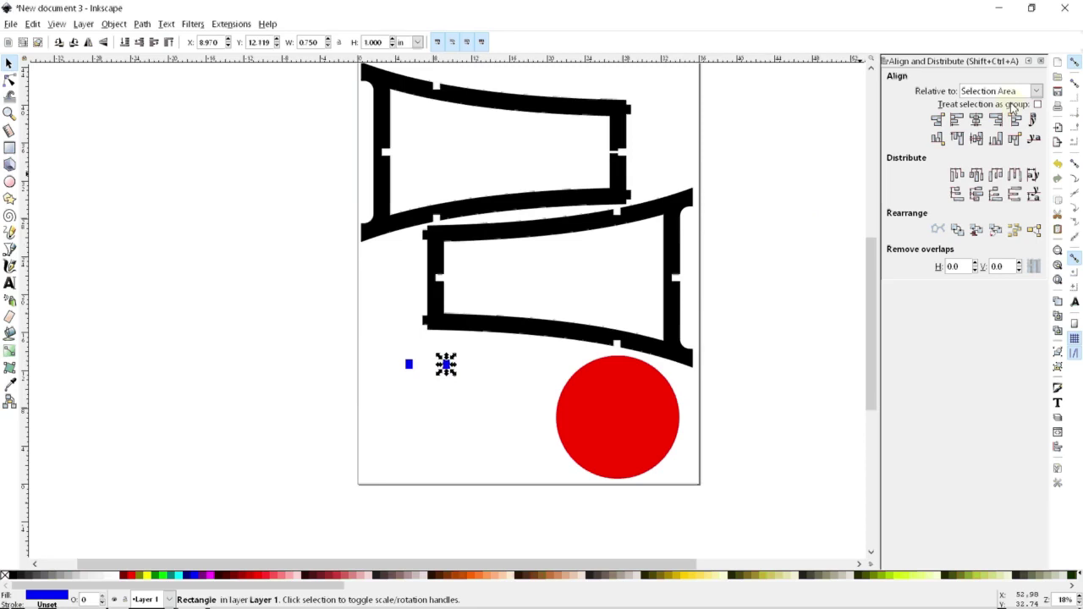
pyautogui.click(1075, 83)
pyautogui.moveTo(446, 364); pyautogui.dragTo(405, 368)
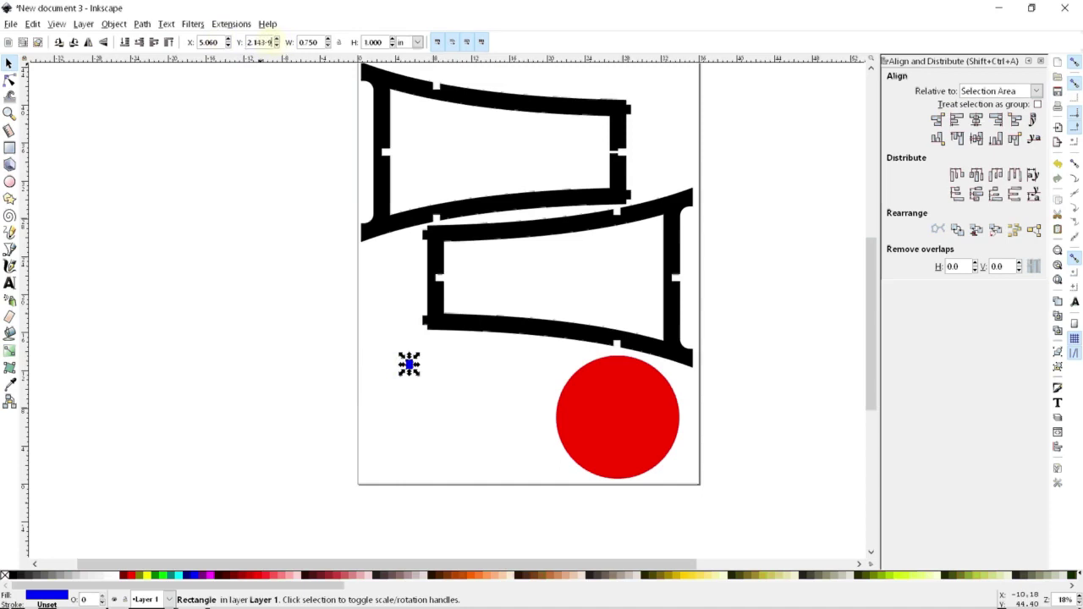
pyautogui.hotkey('ctrl', 'd')
pyautogui.moveTo(409, 364); pyautogui.dragTo(408, 448)
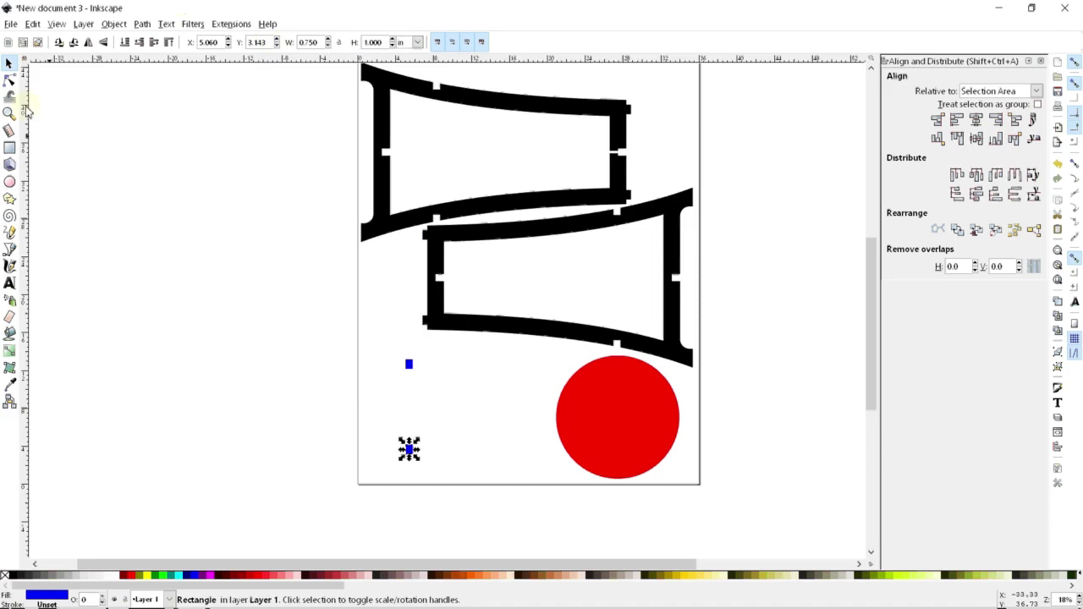
pyautogui.click(203, 276)
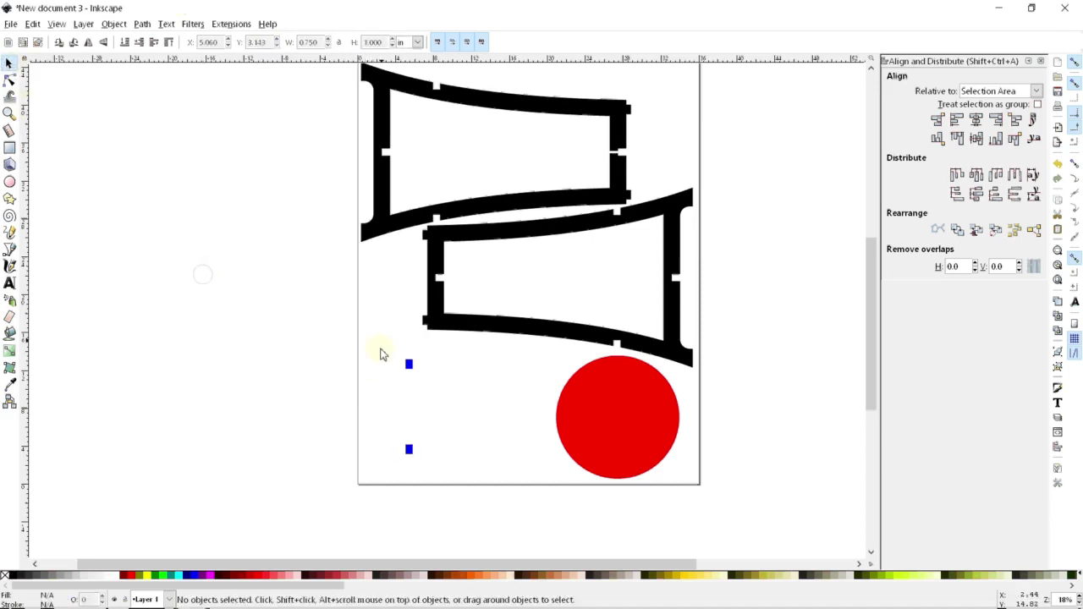
# - Select both blue rectangles and move them together closer to the circle, to X 10 in and Y about 2.19 in
pyautogui.moveTo(379, 351); pyautogui.dragTo(448, 473)
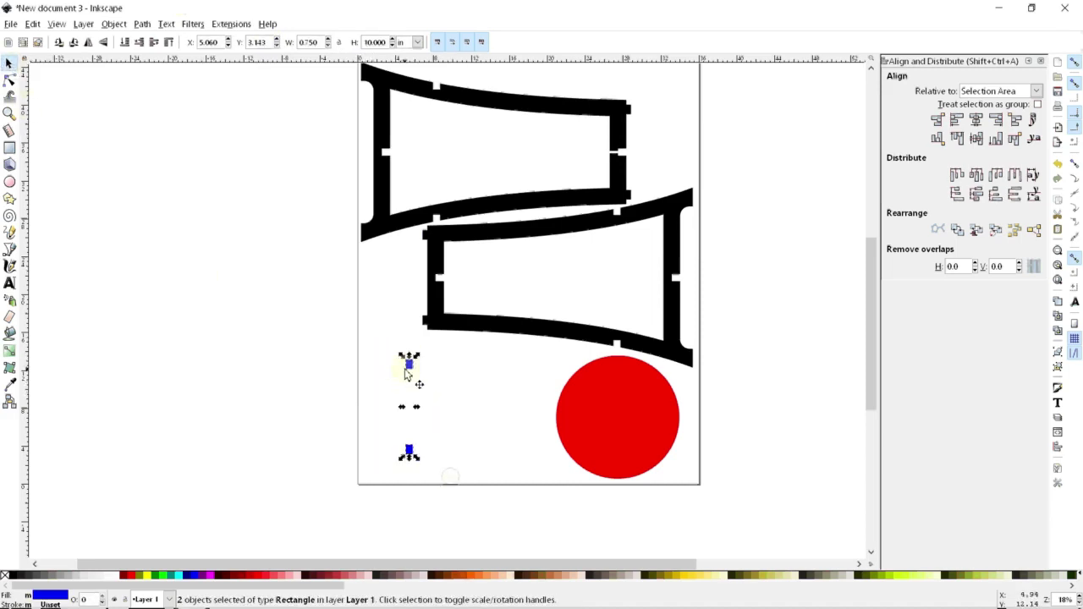
pyautogui.moveTo(413, 366); pyautogui.dragTo(457, 354)
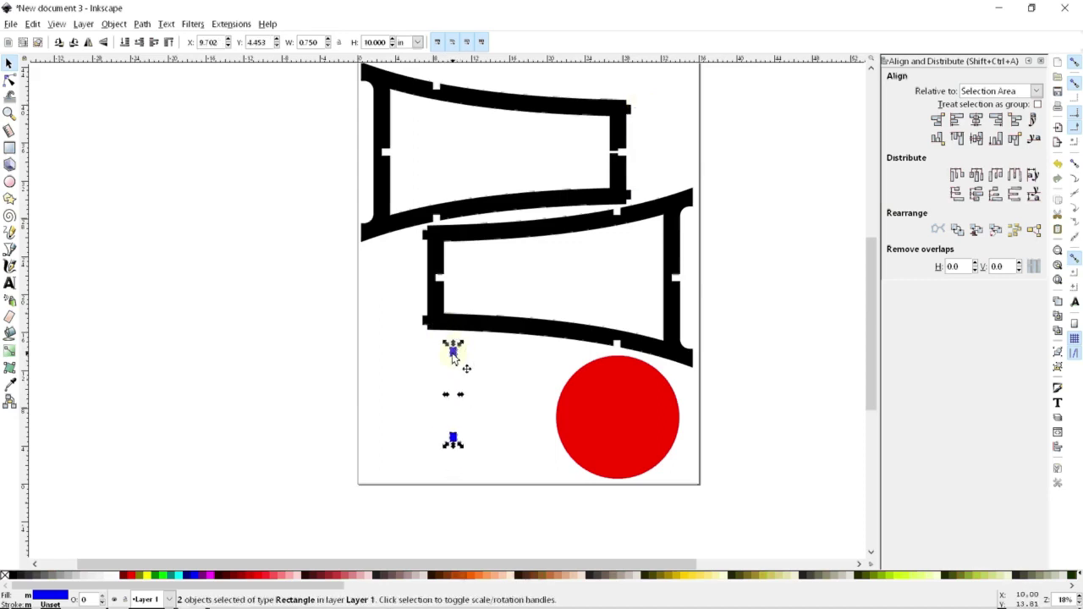
pyautogui.moveTo(453, 358); pyautogui.dragTo(470, 380)
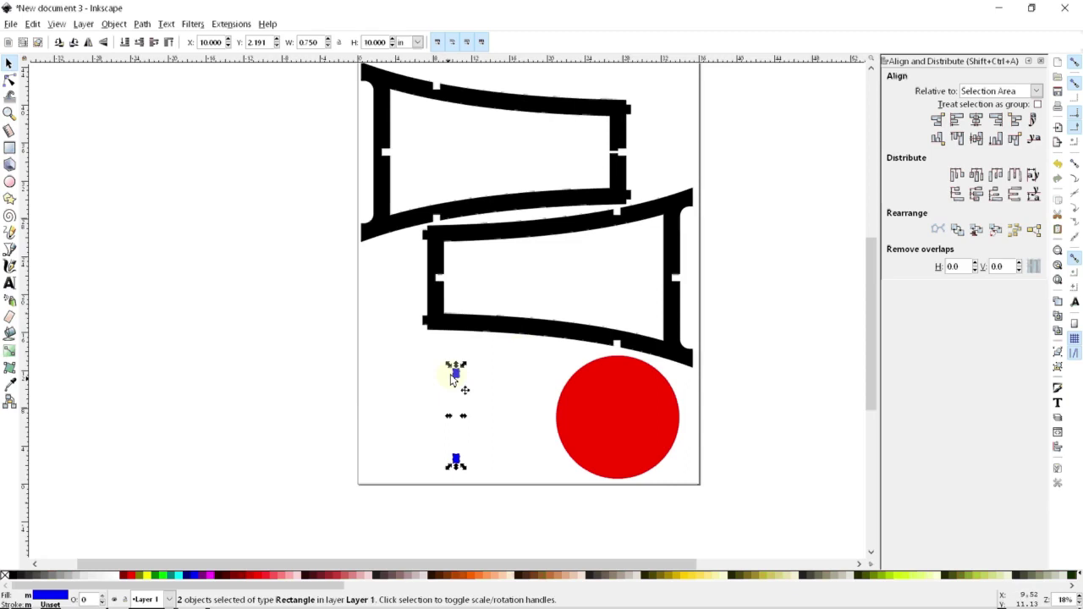
# - Select the two blue rectangles beside the red circle and group them
pyautogui.click(486, 384)
pyautogui.click(455, 373)
pyautogui.click(498, 368)
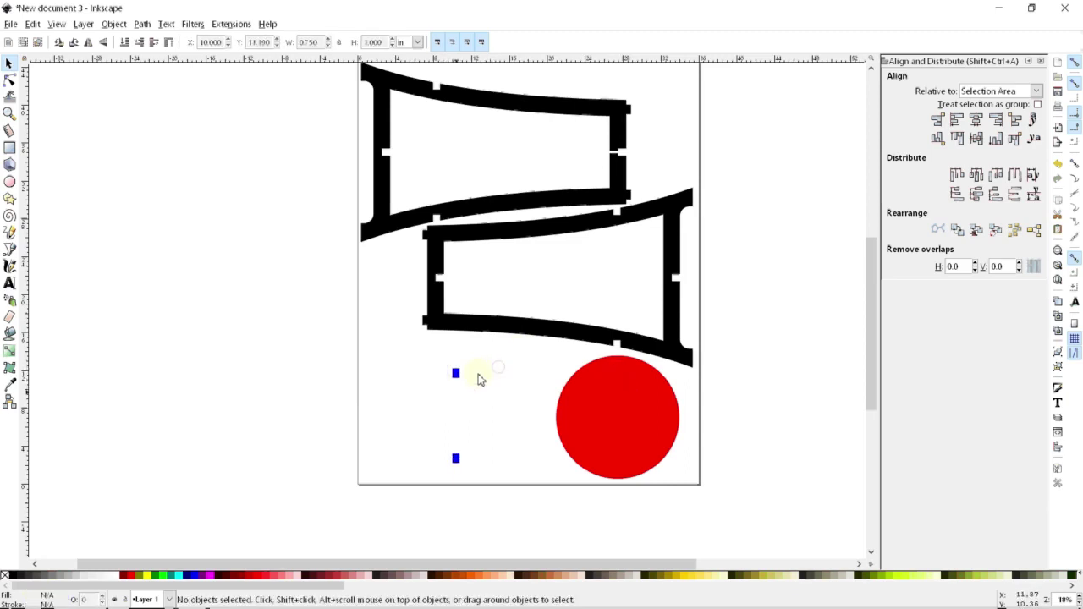
pyautogui.moveTo(491, 355); pyautogui.dragTo(409, 501)
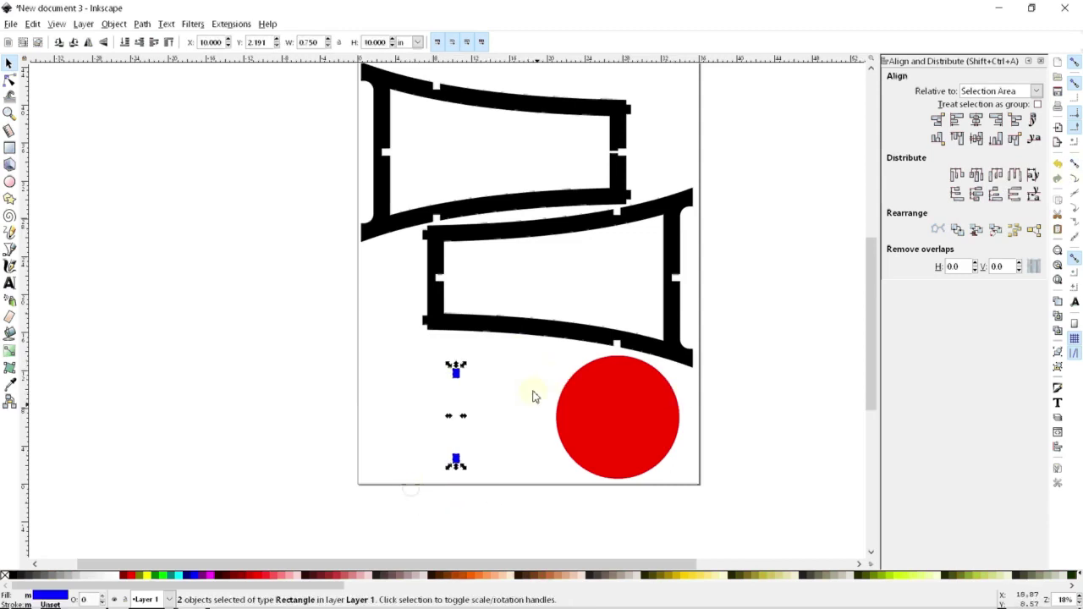
pyautogui.click(113, 24)
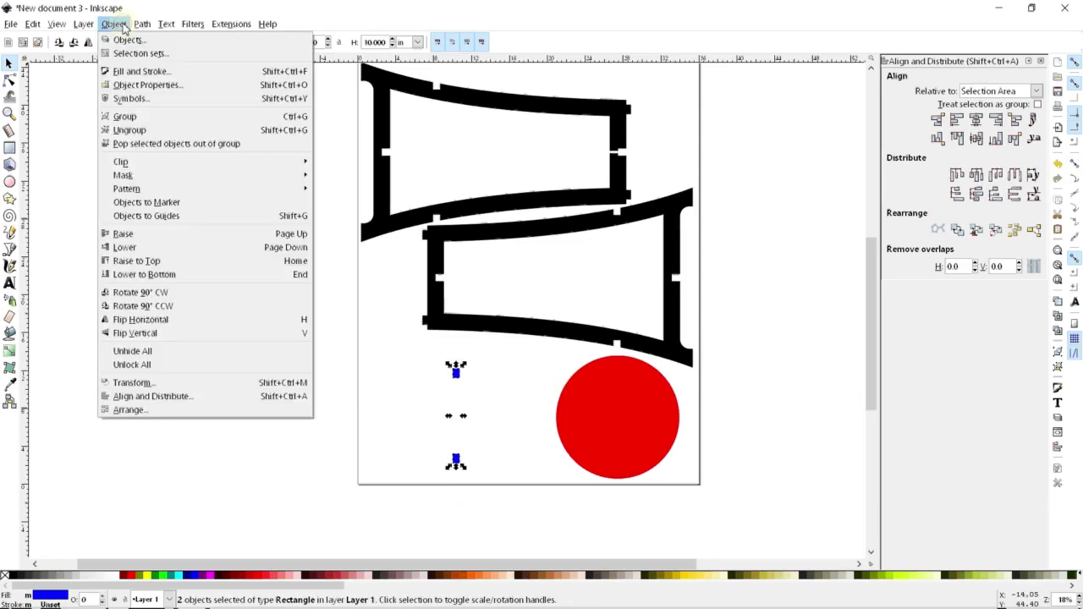
pyautogui.click(171, 116)
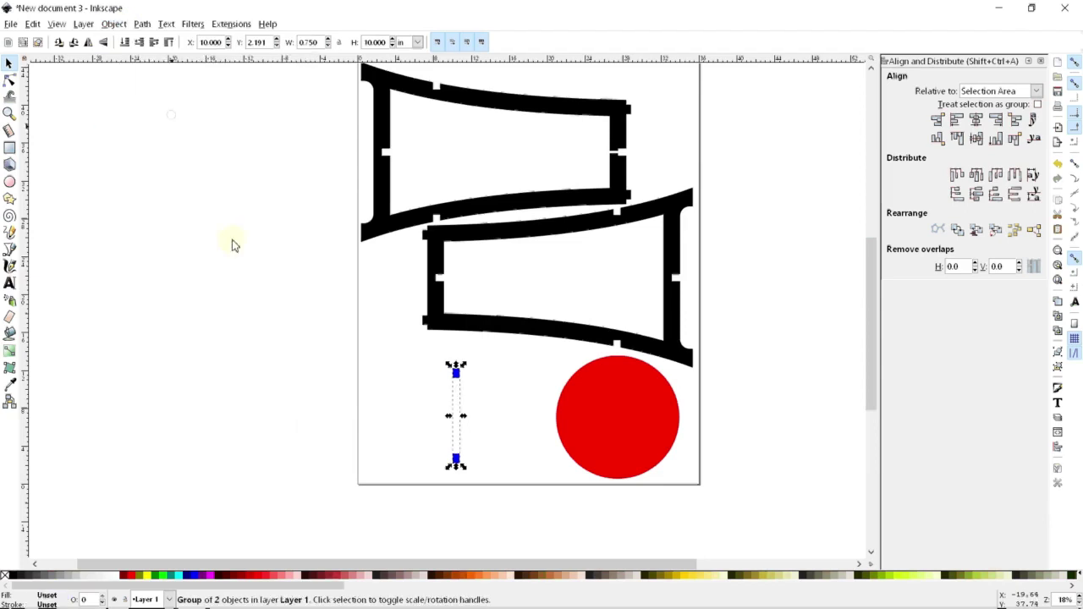
# - Move the grouped blue rectangles onto the red circle and center them on it as a vertical pair
pyautogui.click(364, 428)
pyautogui.moveTo(456, 373)
pyautogui.mouseDown()
pyautogui.moveTo(466, 356)
pyautogui.moveTo(490, 367)
pyautogui.moveTo(477, 376)
pyautogui.mouseUp()
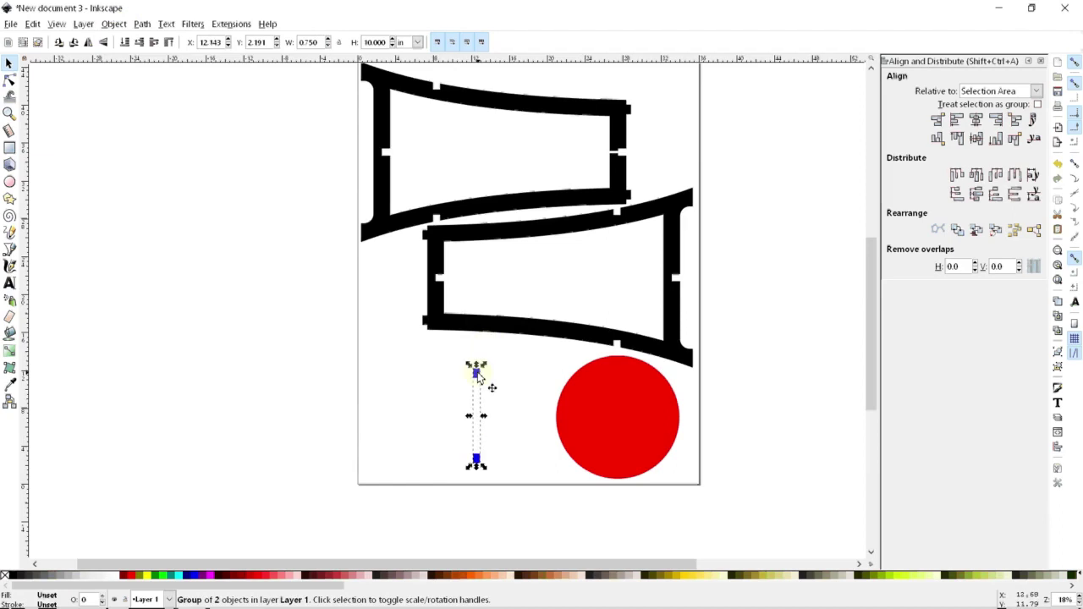
pyautogui.click(531, 359)
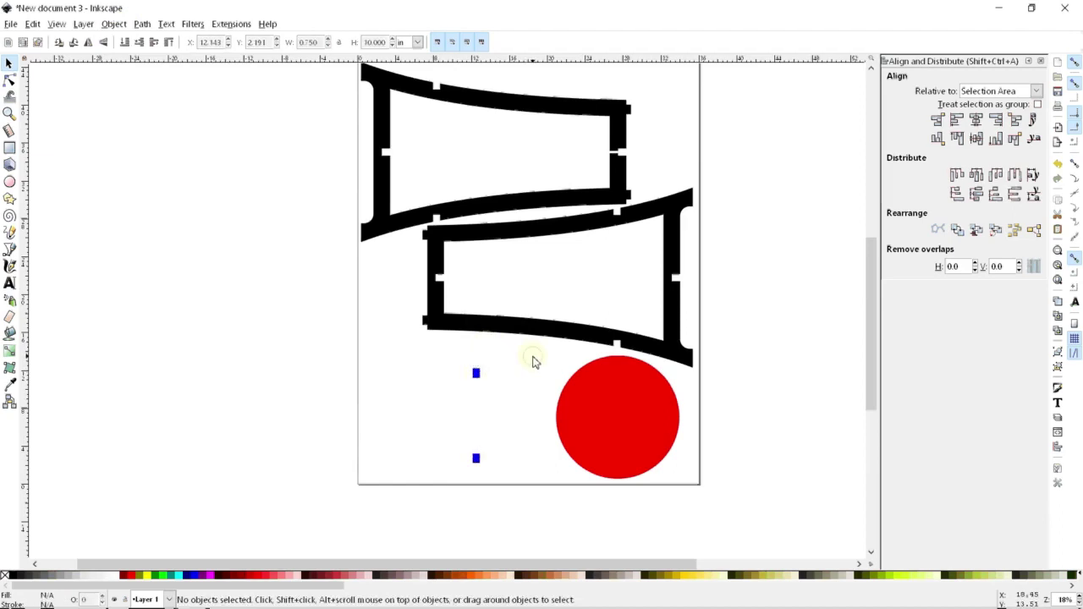
pyautogui.click(477, 374)
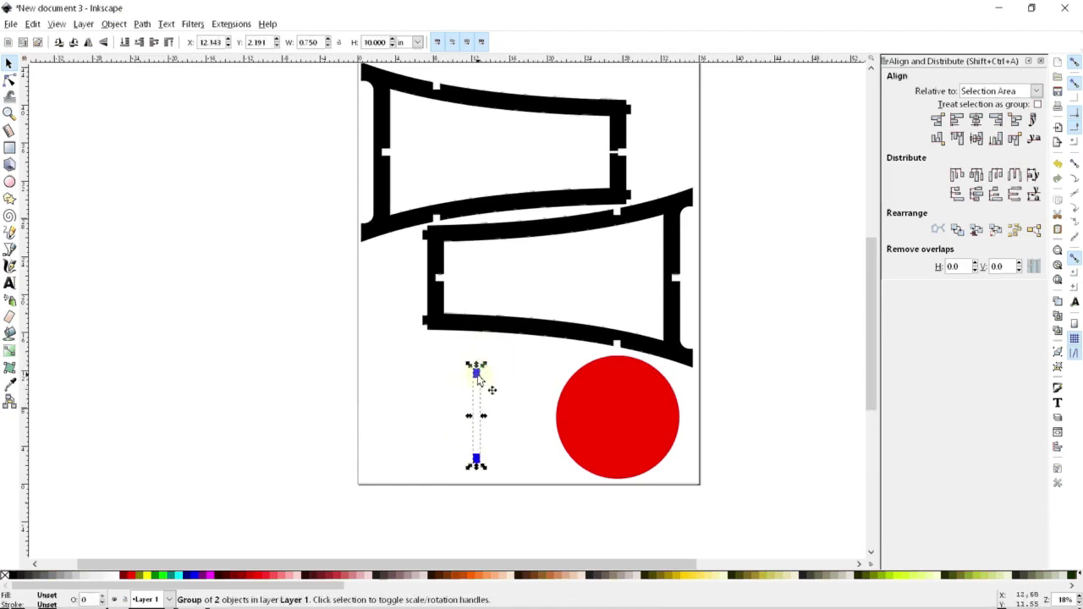
pyautogui.click(514, 360)
pyautogui.moveTo(479, 378)
pyautogui.mouseDown()
pyautogui.moveTo(396, 380)
pyautogui.moveTo(421, 383)
pyautogui.moveTo(426, 371)
pyautogui.moveTo(484, 394)
pyautogui.moveTo(630, 374)
pyautogui.moveTo(485, 381)
pyautogui.mouseUp()
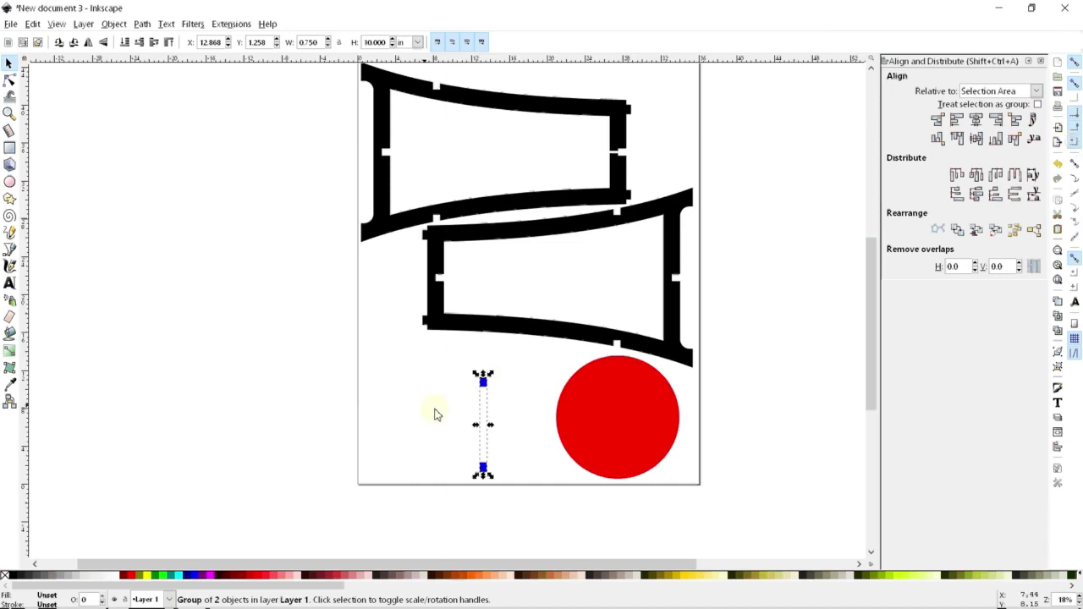
pyautogui.moveTo(479, 381); pyautogui.dragTo(622, 379)
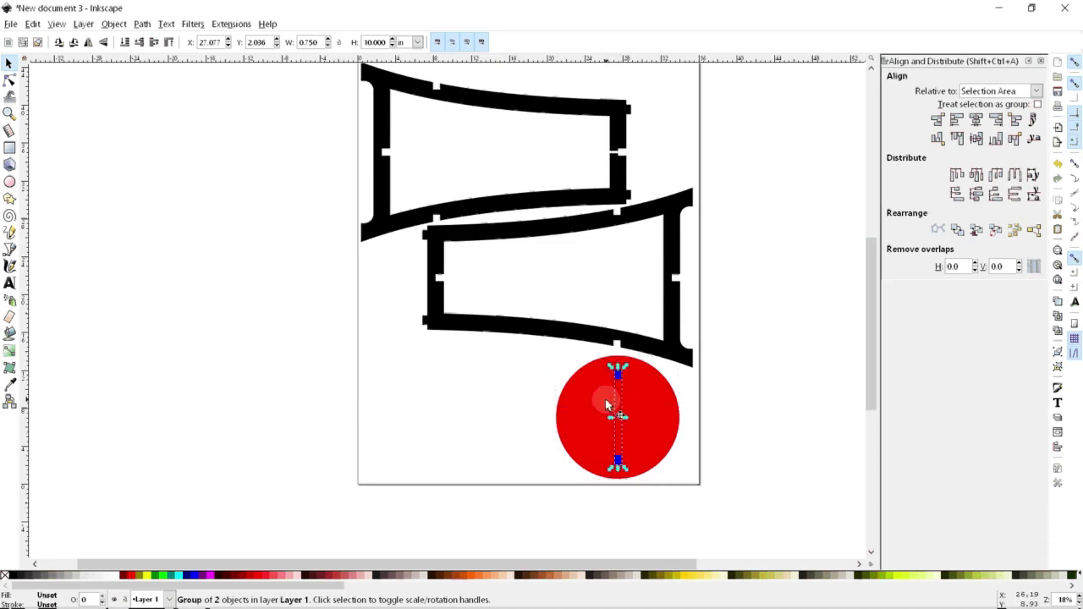
# - Duplicate the rectangle group, rotate the copy 90°, and snap it to the red circle's center as a horizontal pair
pyautogui.press('ctrl')
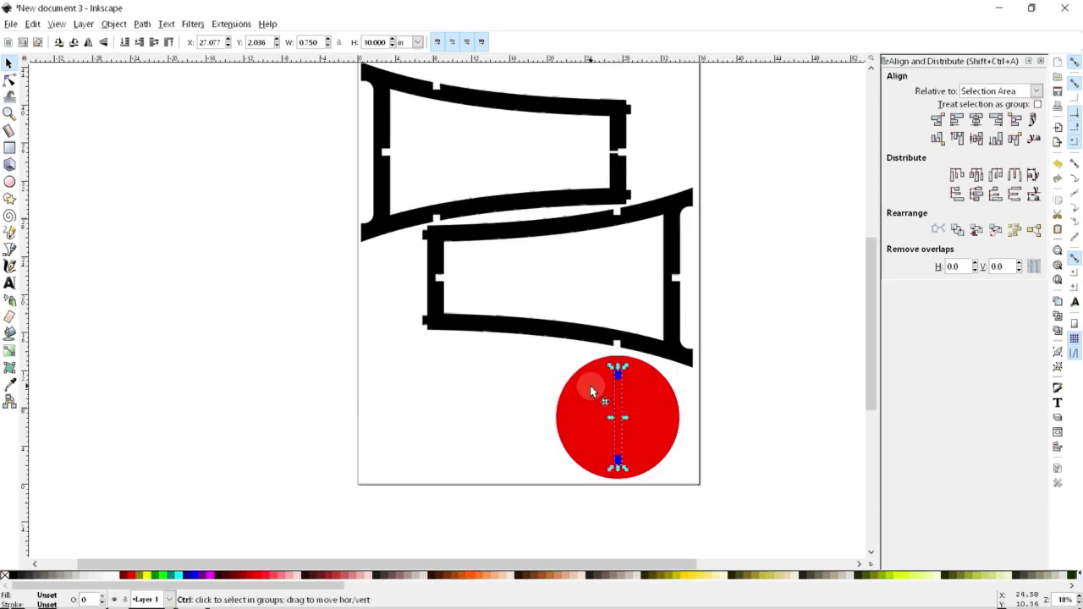
pyautogui.moveTo(618, 397); pyautogui.dragTo(509, 384)
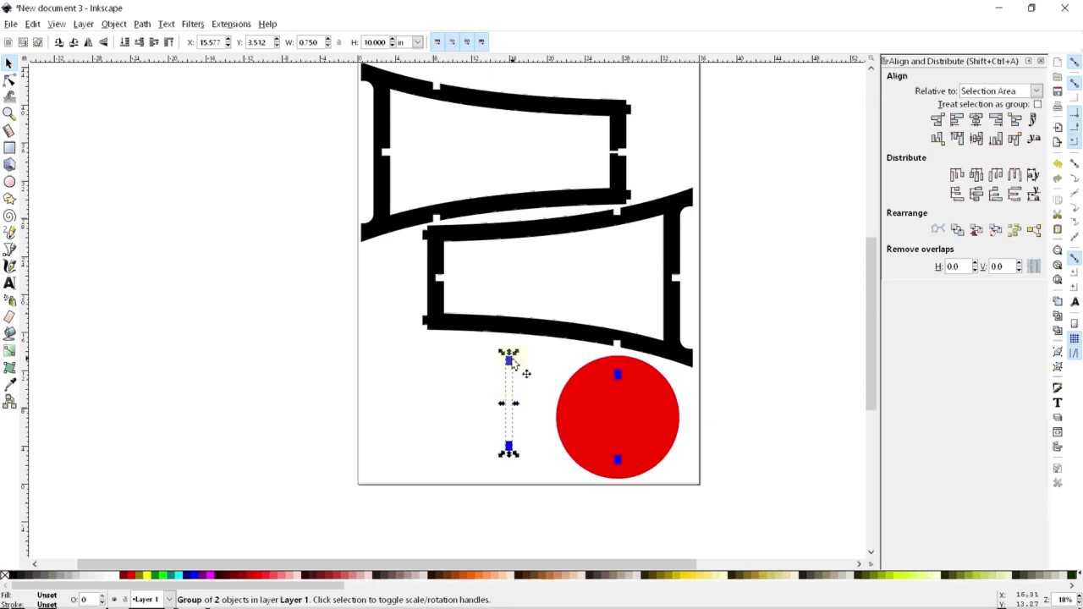
pyautogui.click(509, 364)
pyautogui.moveTo(508, 356); pyautogui.dragTo(575, 418)
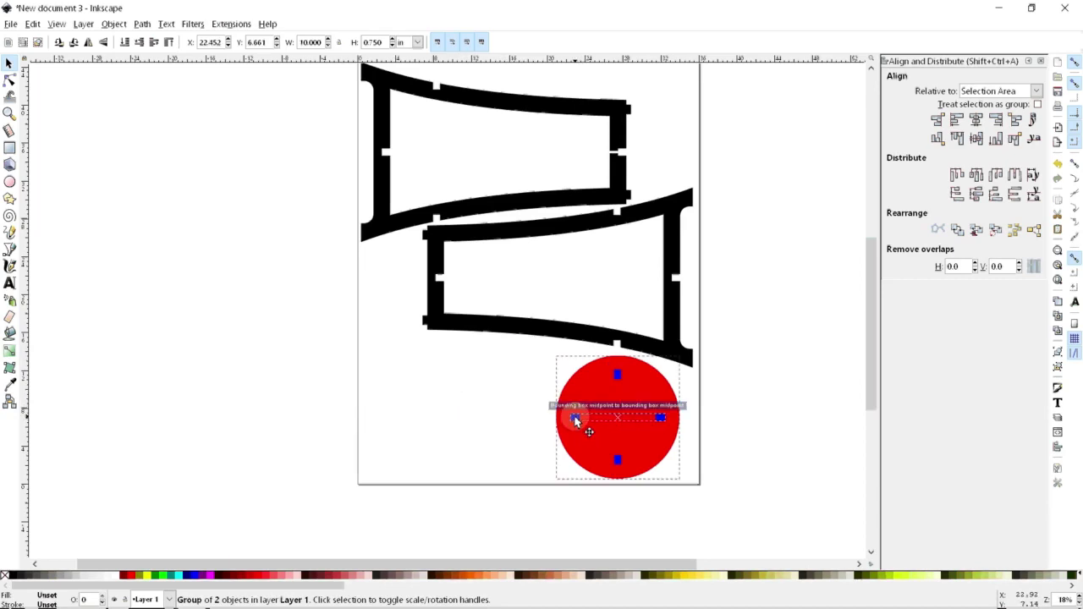
pyautogui.click(454, 418)
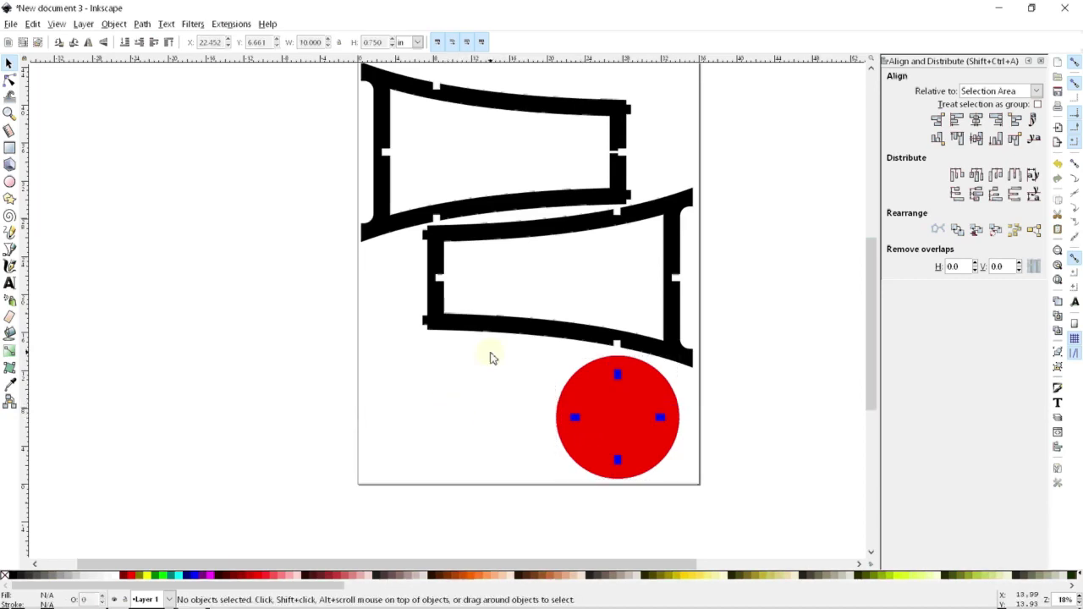
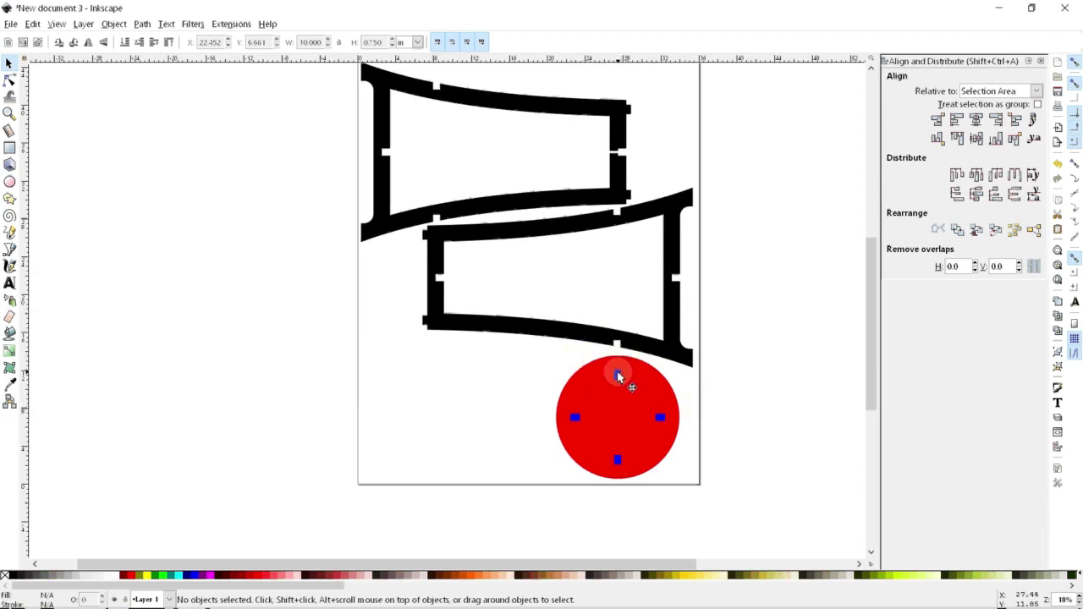
pyautogui.click(598, 371)
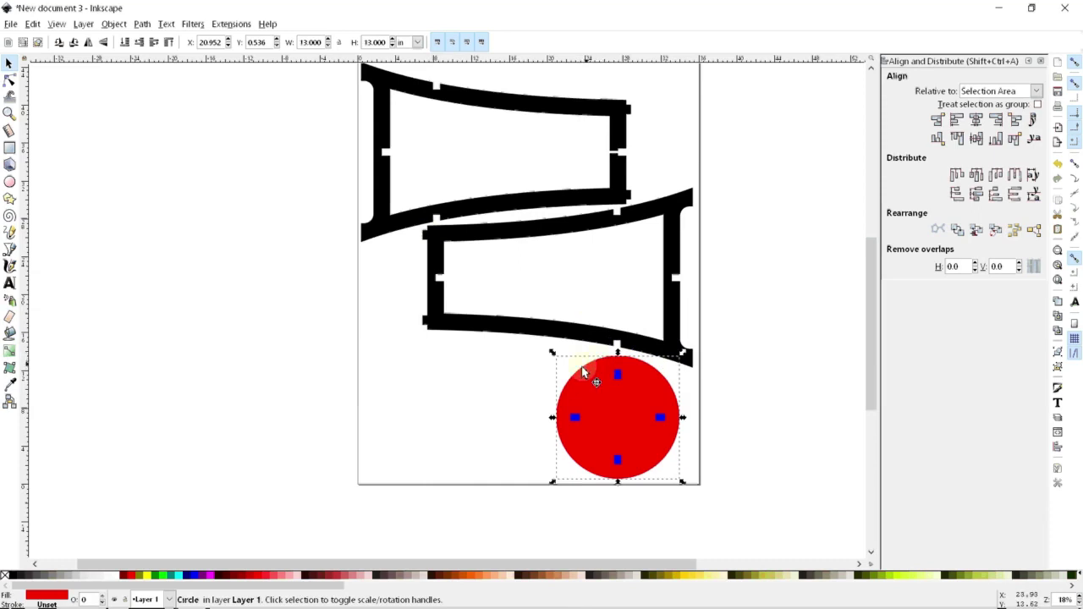
pyautogui.click(662, 420)
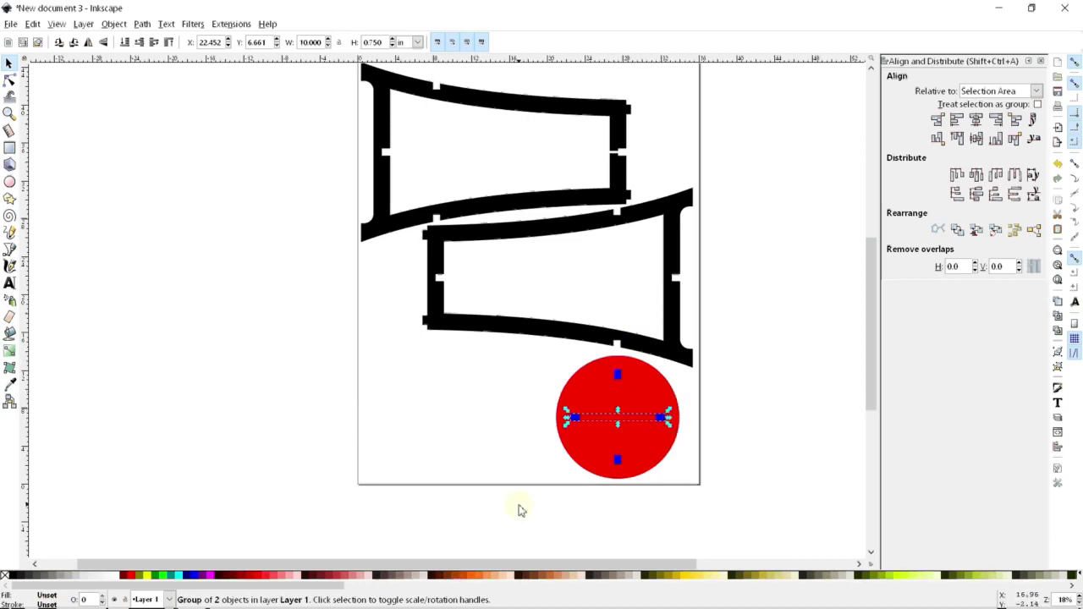
pyautogui.click(485, 435)
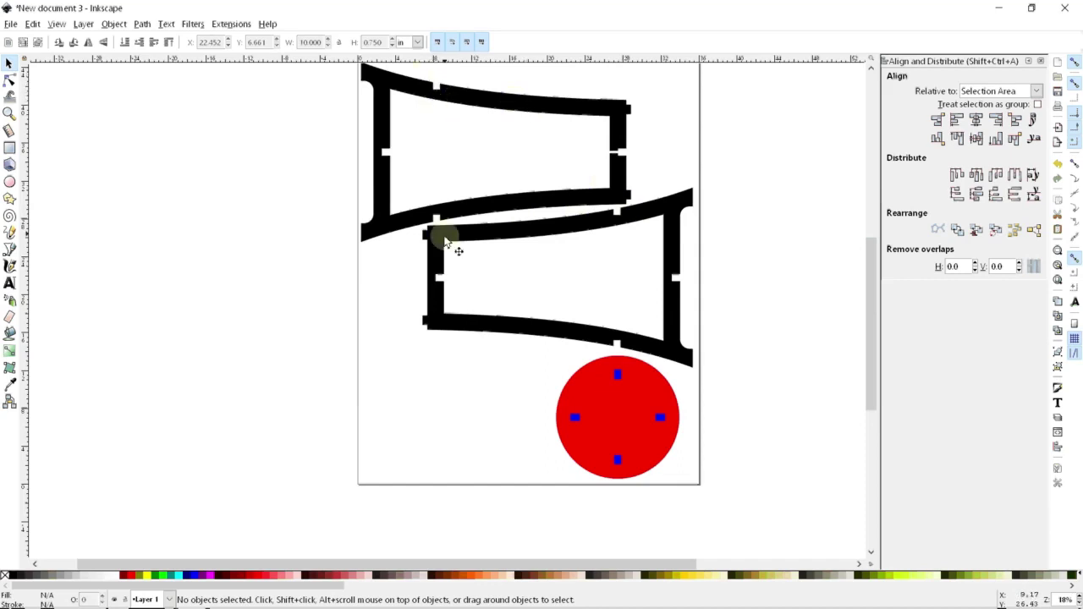
# - Turn on snapping to cusp nodes and measure between the inner corners of the upper frame's two opposite outer-edge notches
pyautogui.scroll(2, 394, 220)
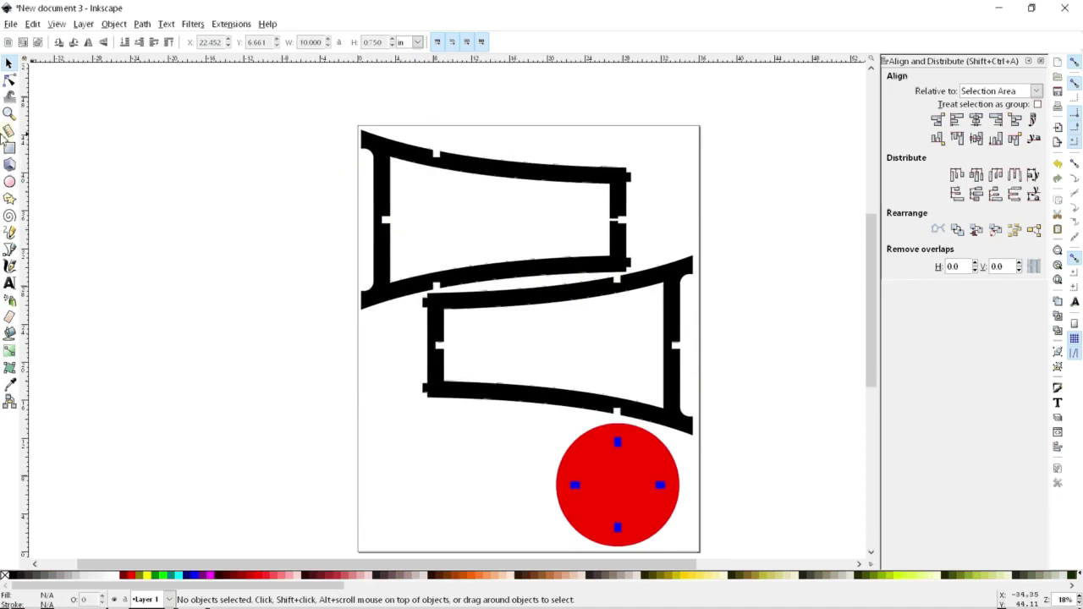
pyautogui.click(9, 131)
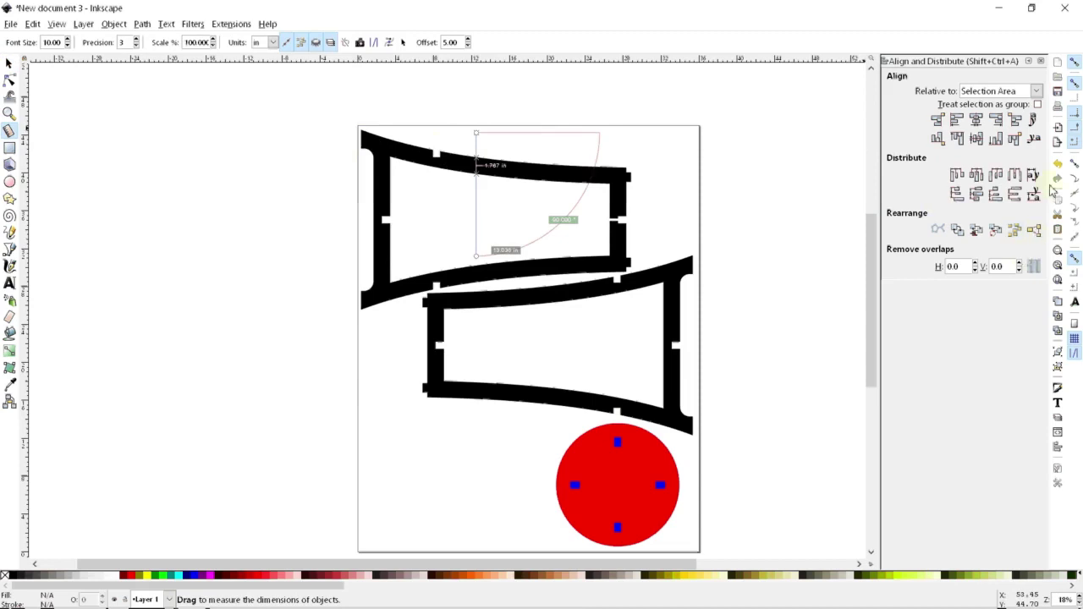
pyautogui.click(1074, 163)
pyautogui.click(1073, 209)
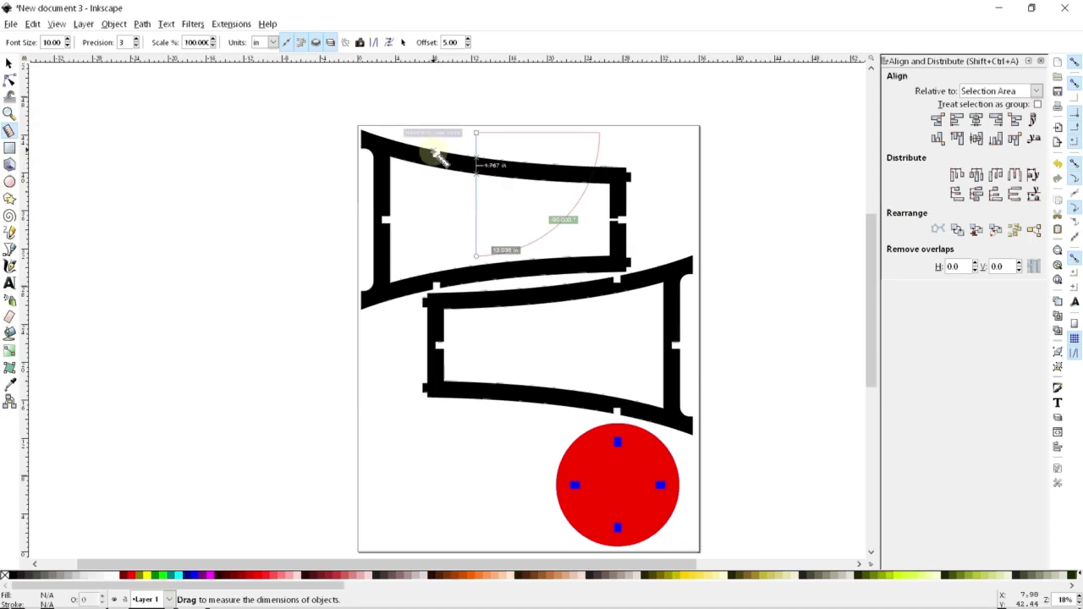
pyautogui.scroll(3, 436, 158)
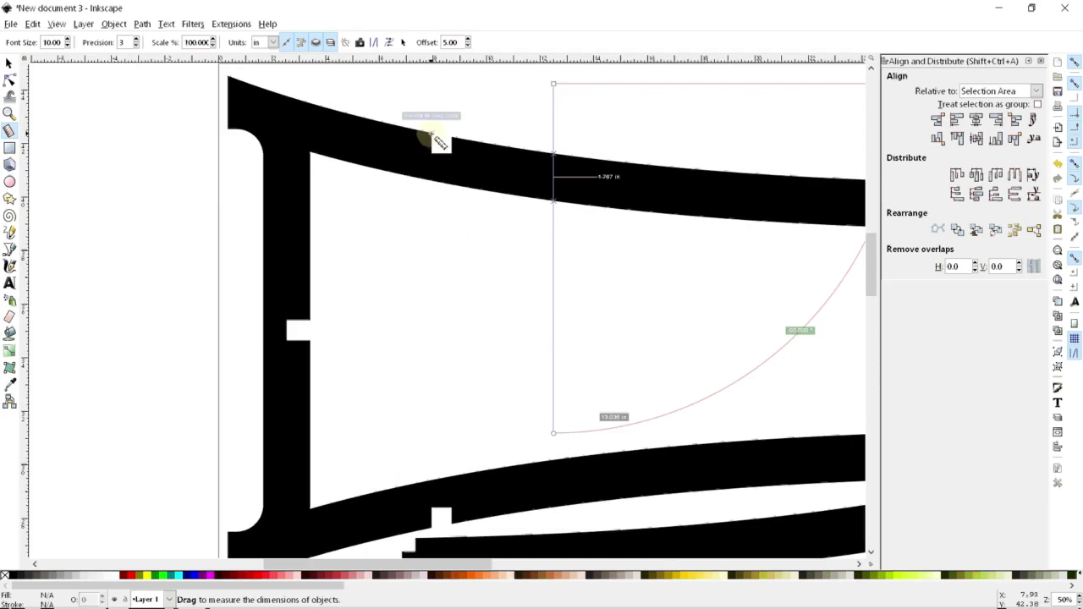
pyautogui.hotkey('ctrl', 'v')
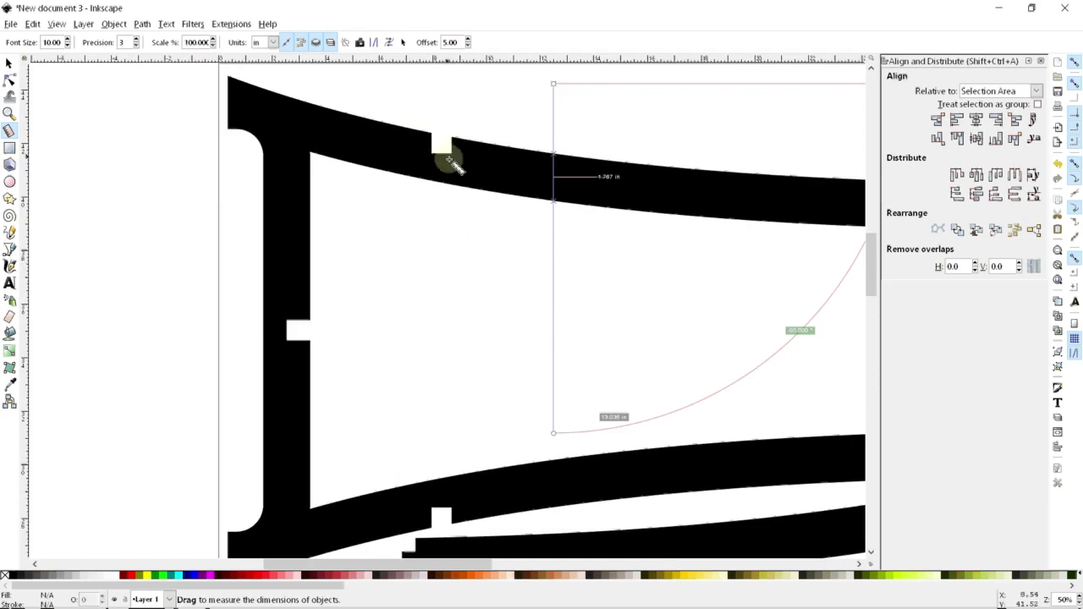
pyautogui.scroll(1, 451, 237)
pyautogui.scroll(-2, 452, 237)
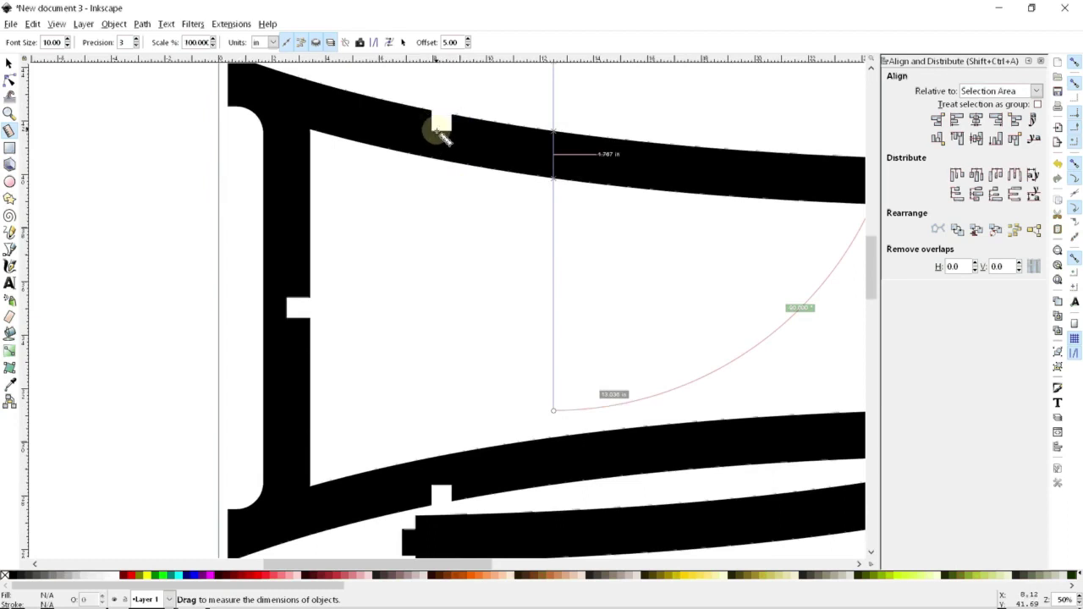
pyautogui.moveTo(433, 128); pyautogui.dragTo(433, 491)
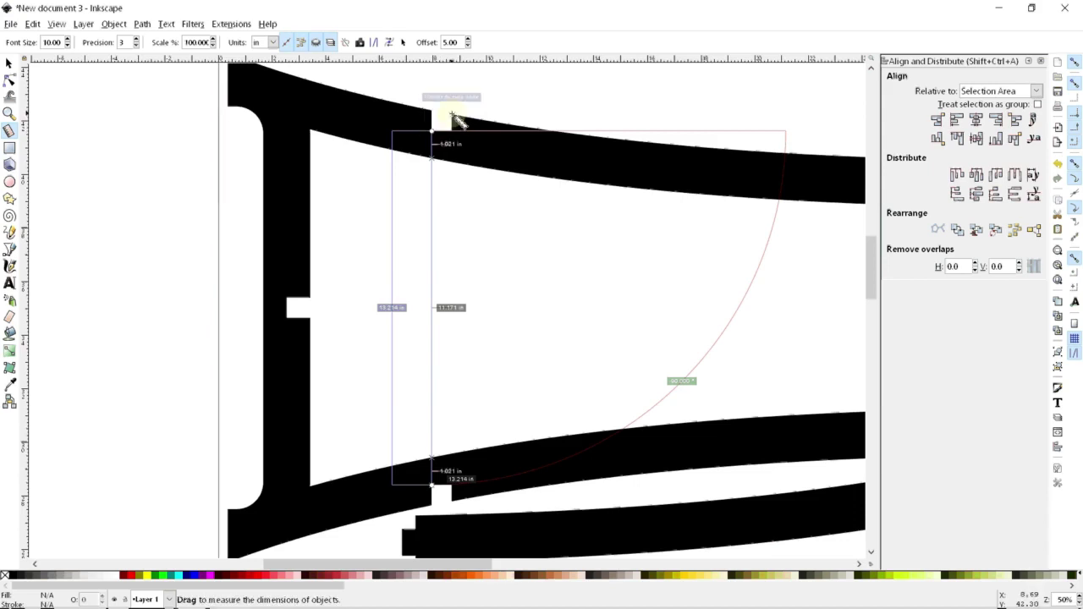
# - Measure between the outer corners of the same two notches, where they meet the frame's curved edges
pyautogui.scroll(-1, 455, 135)
pyautogui.scroll(1, 452, 138)
pyautogui.moveTo(449, 117); pyautogui.dragTo(452, 501)
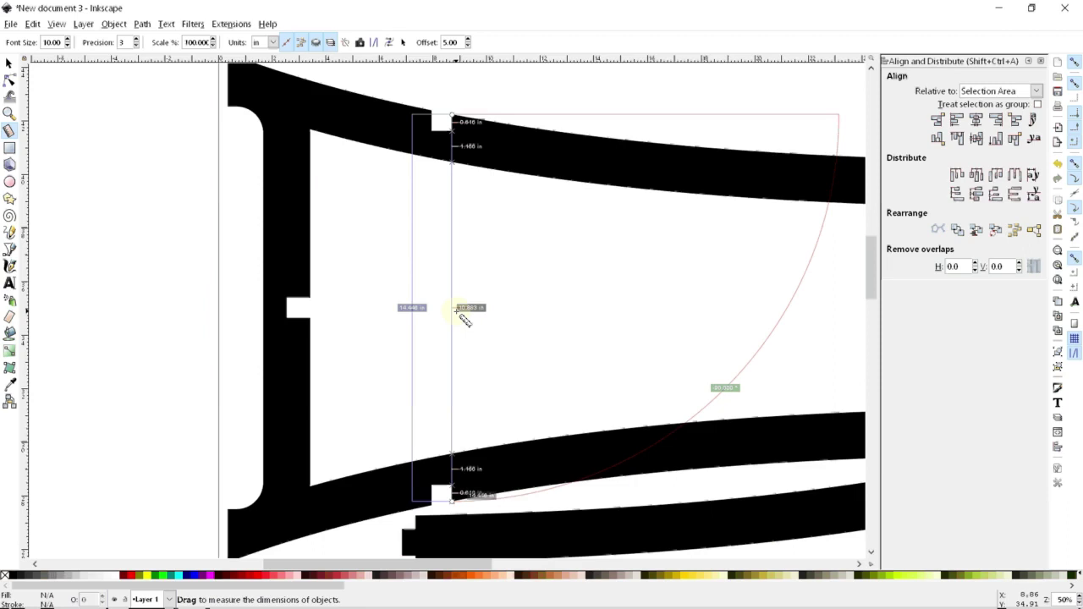
# - Draw a blue ellipse about 15.36 × 14.29 in in the empty page area beside the red circle, below the frames
pyautogui.click(8, 63)
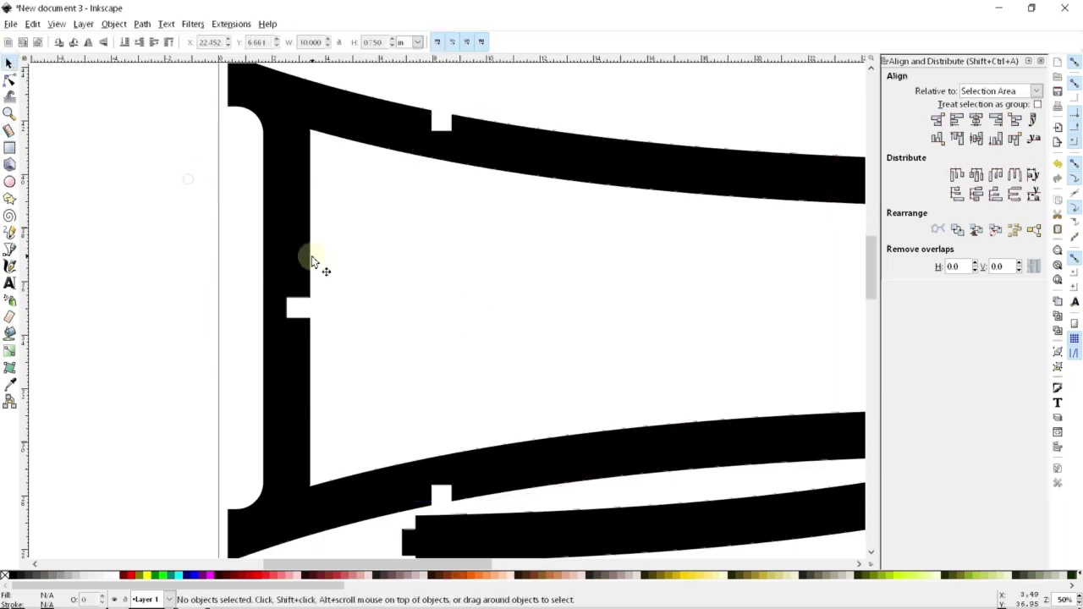
pyautogui.keyDown('ctrl'); pyautogui.scroll(-2, 423, 237); pyautogui.keyUp('ctrl')
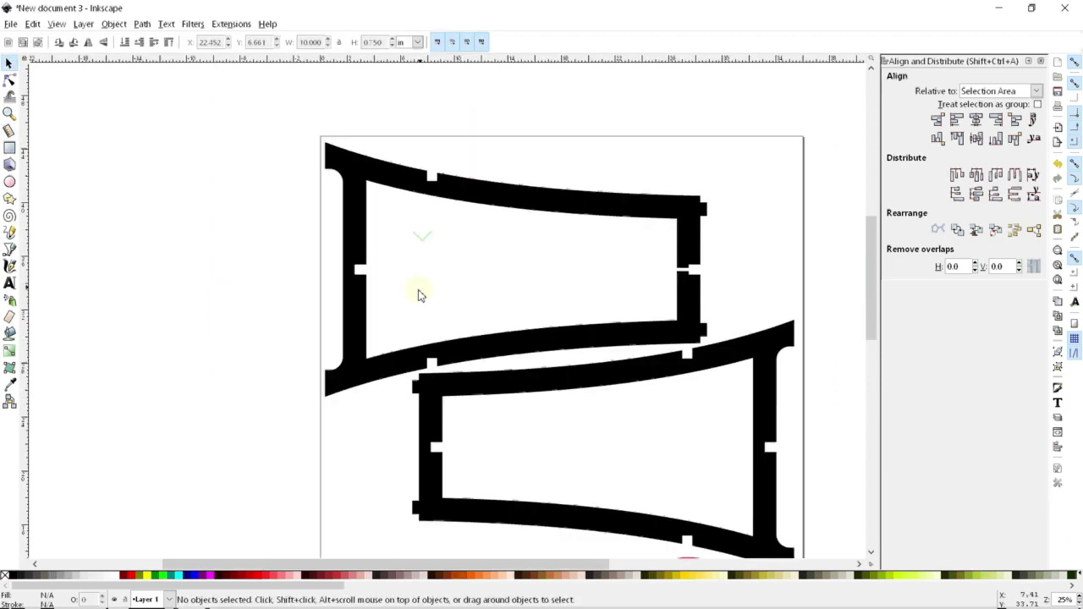
pyautogui.scroll(-1, 418, 289)
pyautogui.keyDown('ctrl'); pyautogui.scroll(-1, 367, 344); pyautogui.keyUp('ctrl')
pyautogui.scroll(-2, 350, 438)
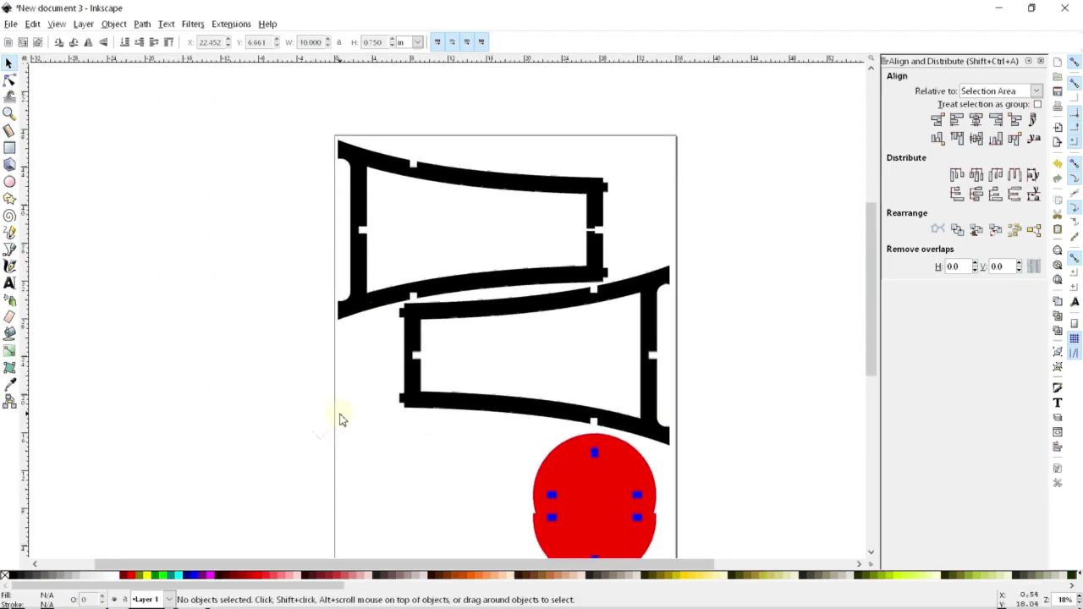
pyautogui.scroll(-2, 341, 419)
pyautogui.scroll(1, 448, 408)
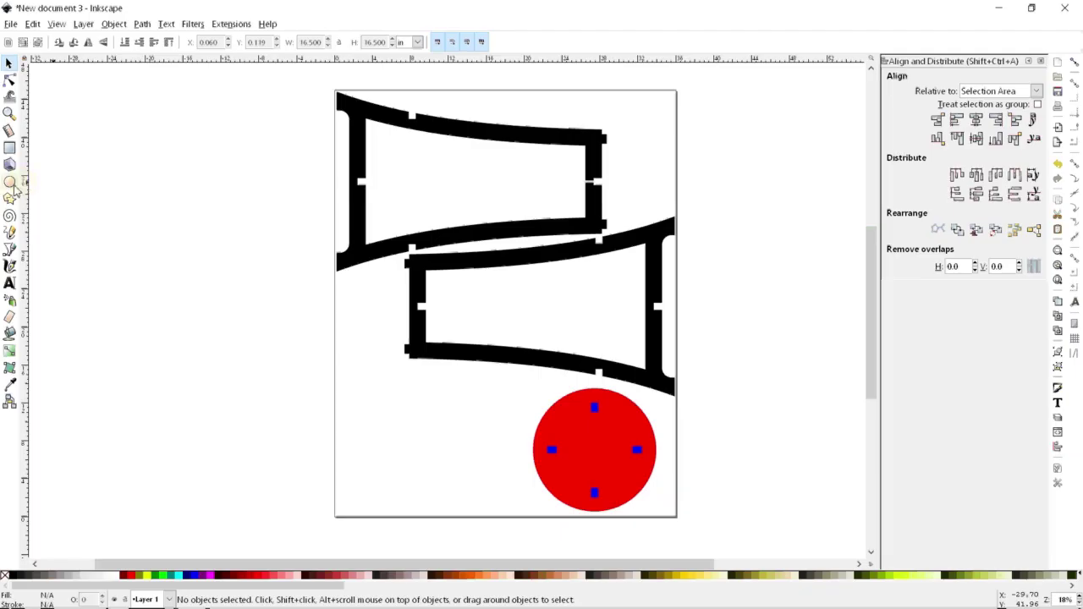
pyautogui.click(10, 183)
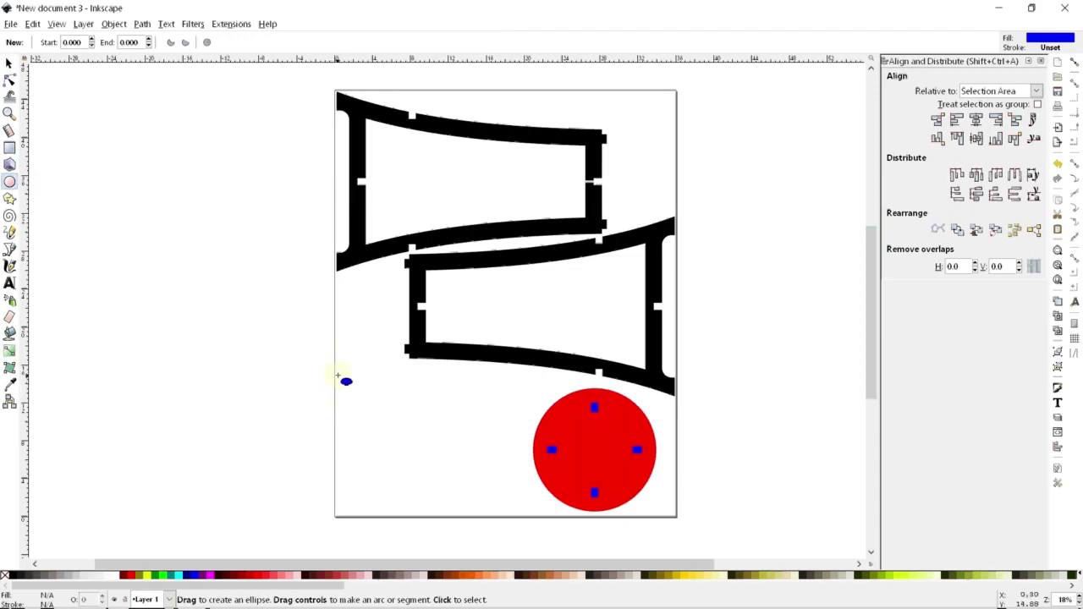
pyautogui.moveTo(337, 376); pyautogui.dragTo(485, 513)
pyautogui.click(8, 63)
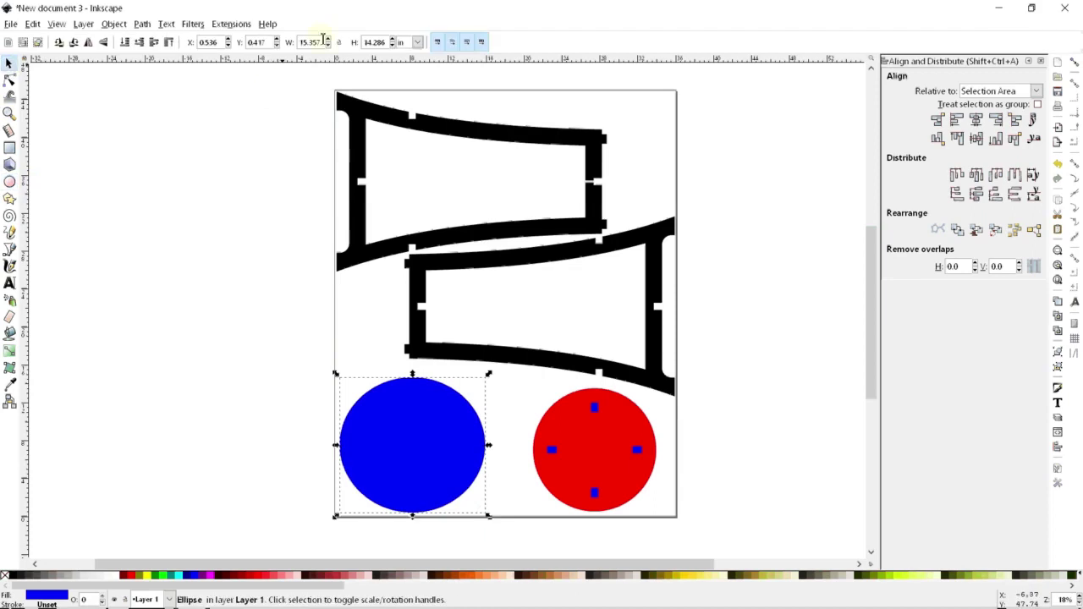
# - Resize the blue ellipse to 16.5 × 16.5 in and move it to the page's bottom edge at X 0.655 in, Y 0
pyautogui.doubleClick(313, 41)
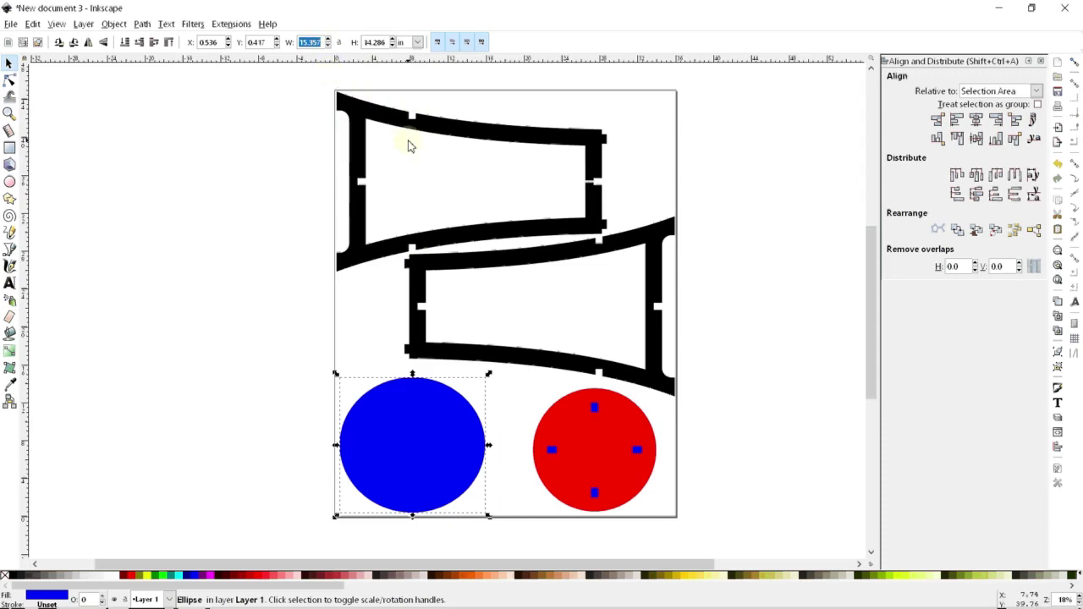
pyautogui.write('16.5')
pyautogui.press('Tab')
pyautogui.write('16.5')
pyautogui.press('Return')
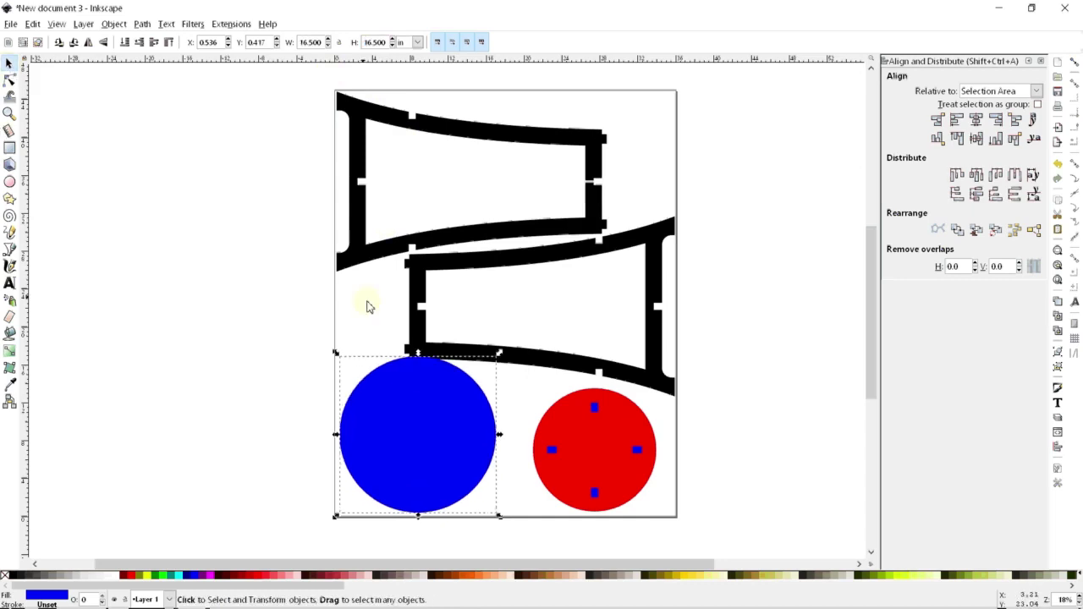
pyautogui.moveTo(428, 411); pyautogui.dragTo(417, 421)
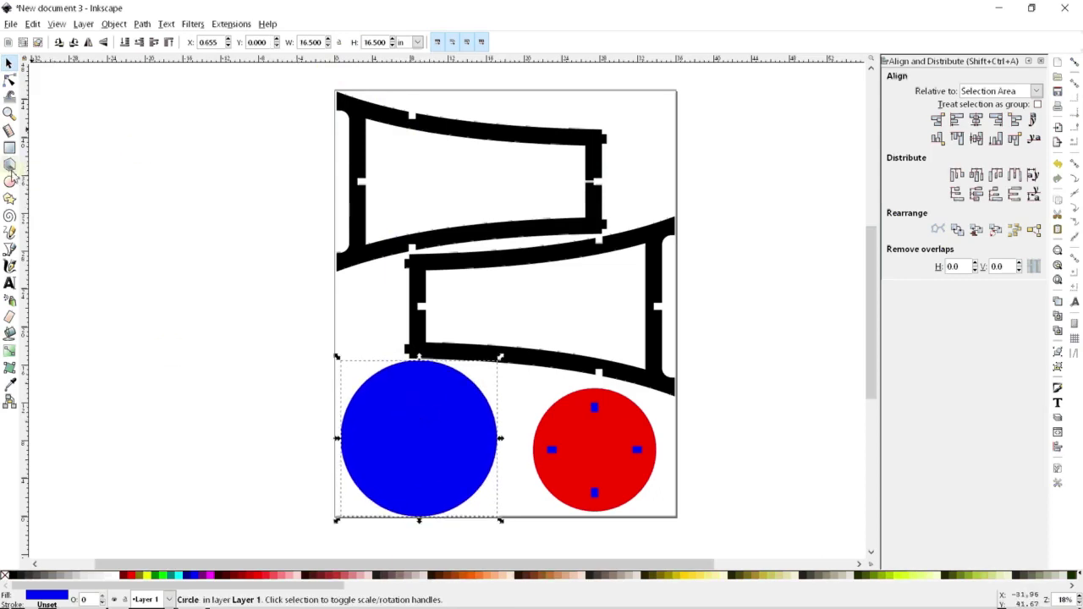
# - Draw a blue circle about 12.74 in across in the empty area outside the page and move it beside the 16.5 in circle
pyautogui.click(9, 181)
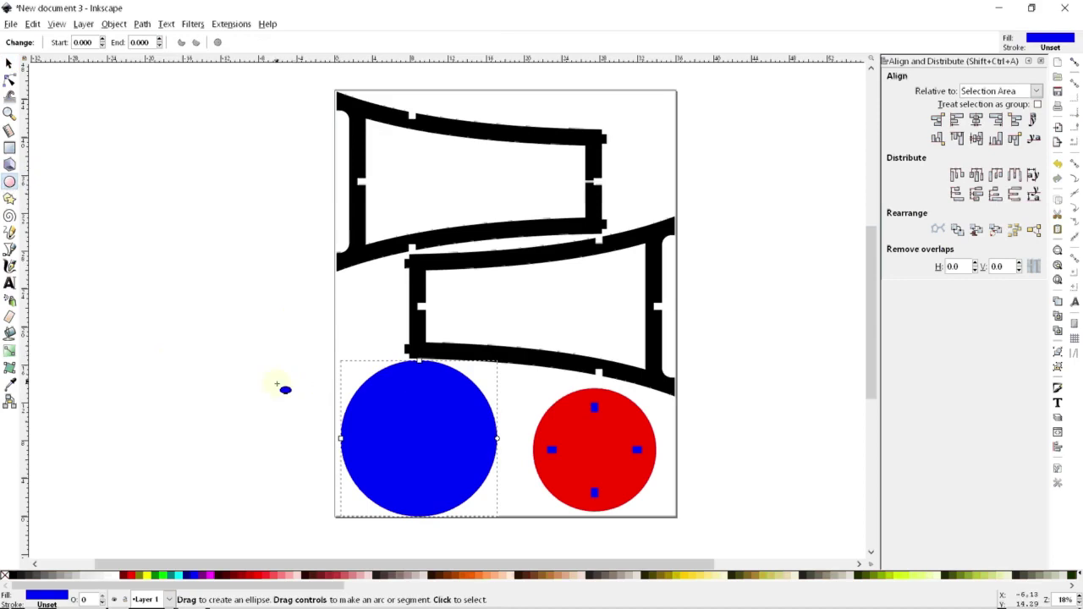
pyautogui.moveTo(178, 376); pyautogui.dragTo(300, 498)
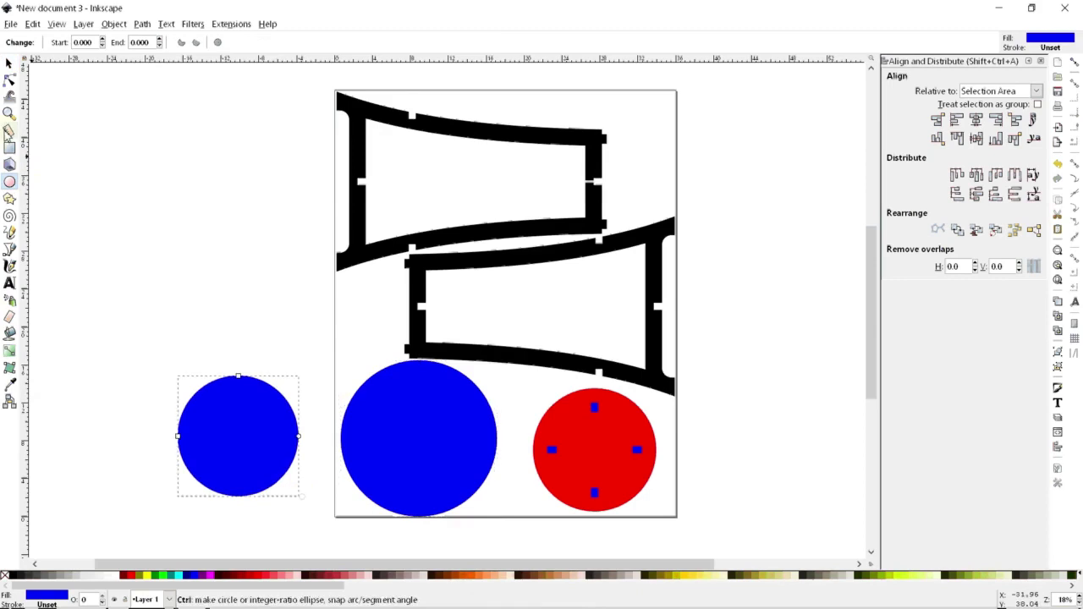
pyautogui.click(10, 62)
pyautogui.click(172, 249)
pyautogui.moveTo(216, 409); pyautogui.dragTo(251, 412)
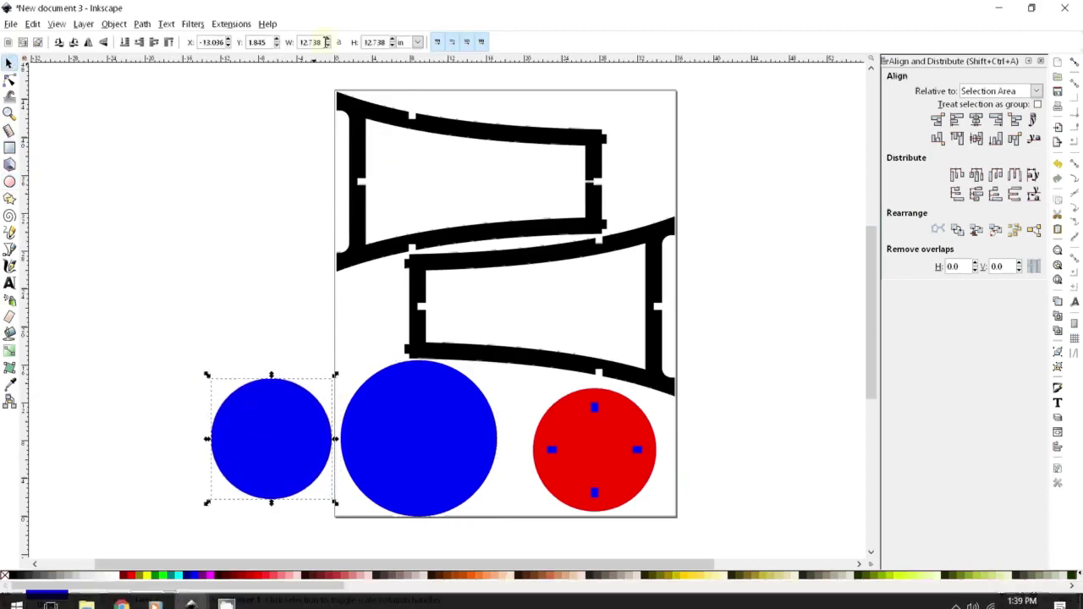
# - Set the smaller blue circle's width and height to 12.75 in
pyautogui.moveTo(313, 49); pyautogui.dragTo(298, 44)
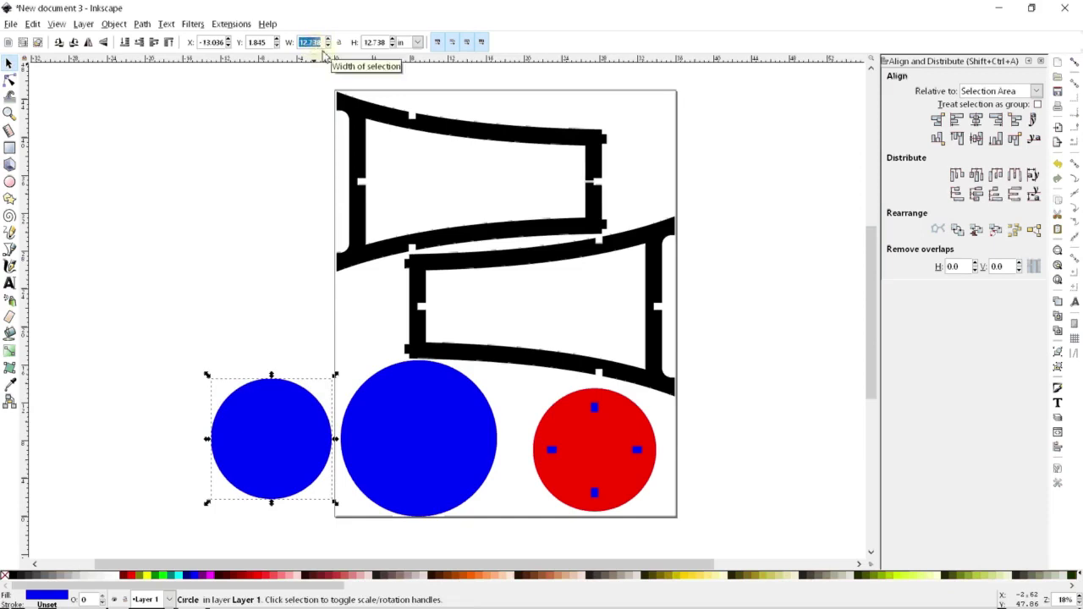
pyautogui.write('13')
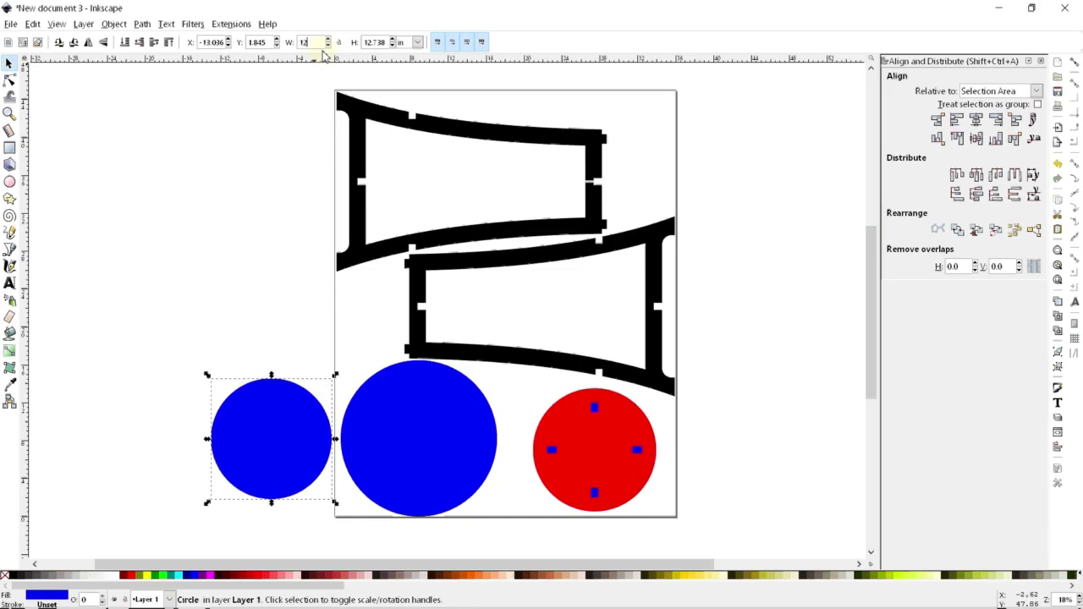
pyautogui.write('5')
pyautogui.press('Return')
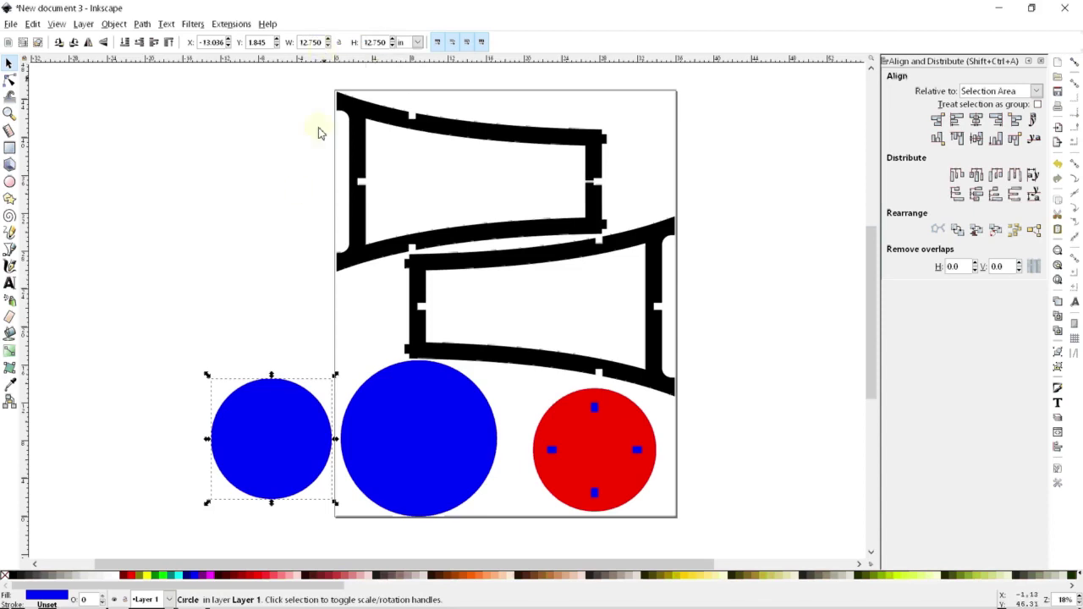
pyautogui.click(97, 175)
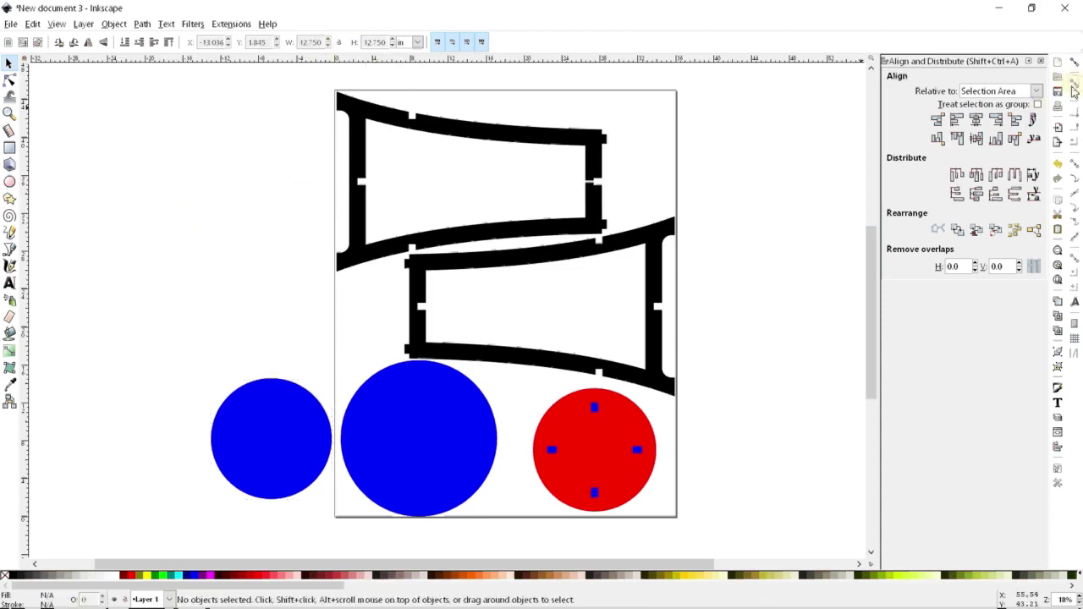
# - Snap the 12.75 in circle to the centre of the 16.5 in circle and subtract it to form a ring
pyautogui.moveTo(267, 448); pyautogui.dragTo(414, 432)
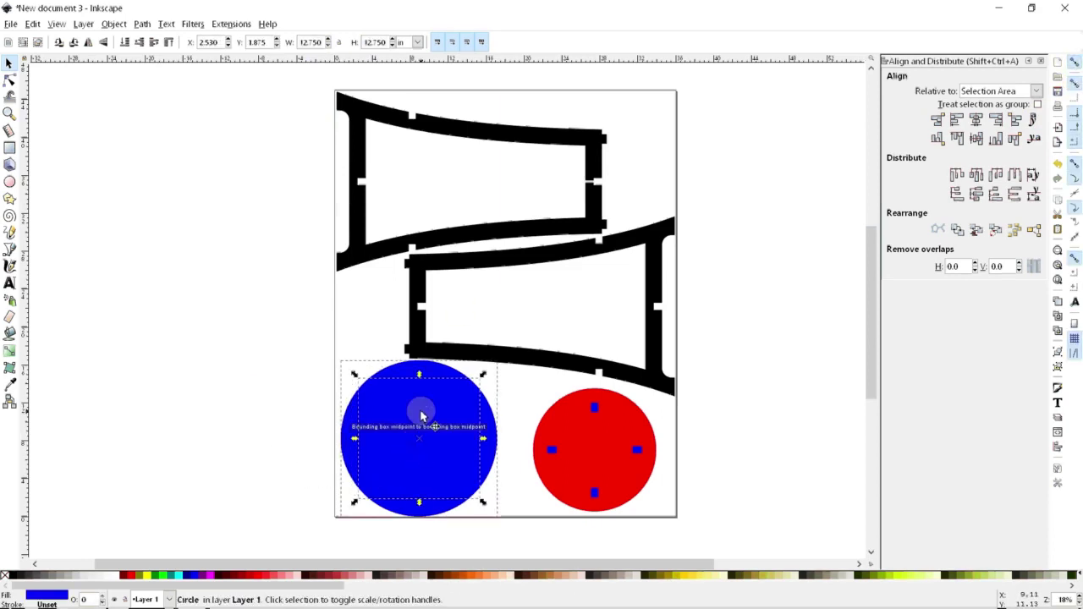
pyautogui.keyDown('shift'); pyautogui.click(342, 426); pyautogui.keyUp('shift')
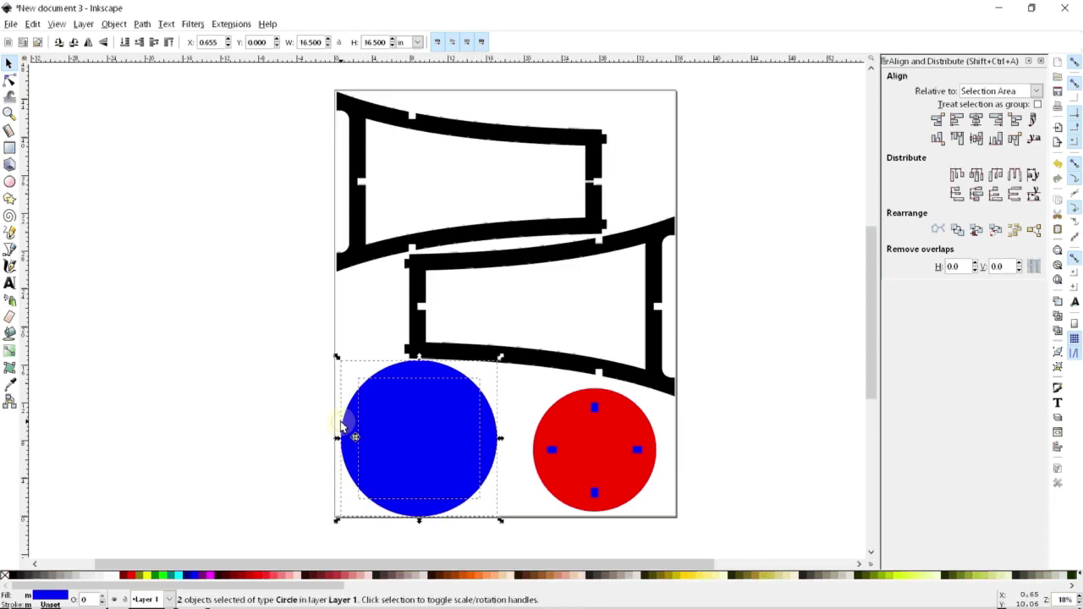
pyautogui.hotkey('ctrl', '-')
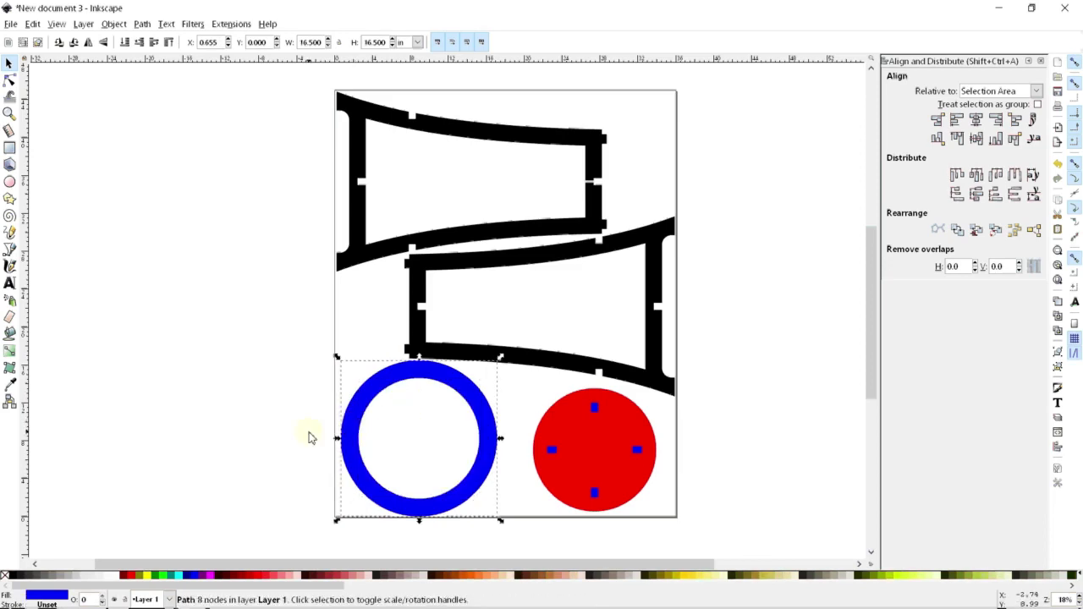
pyautogui.click(239, 364)
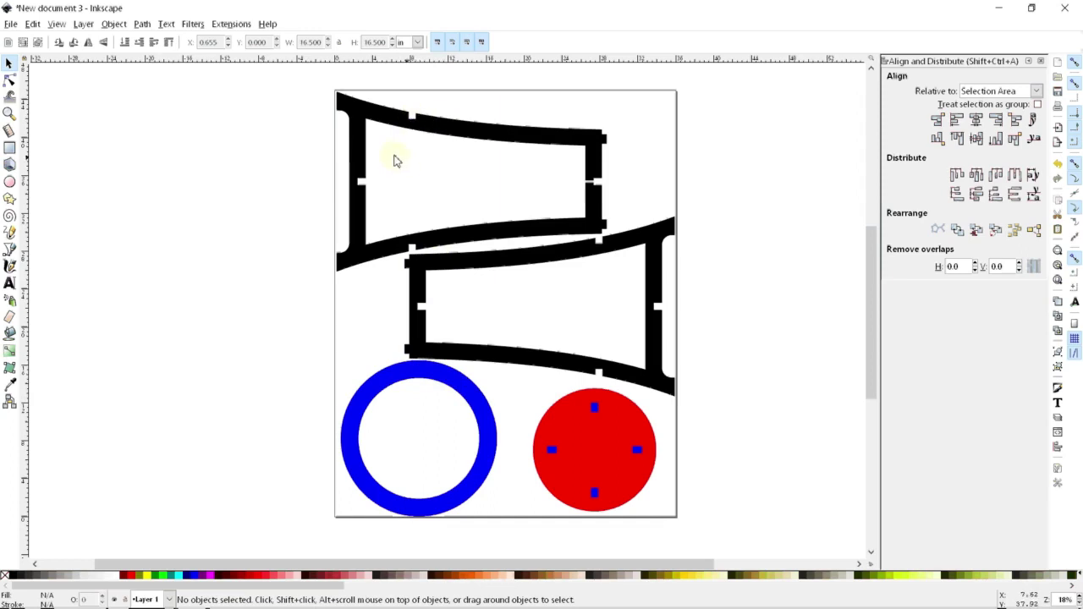
# - Draw a blue rectangle in the empty area beside the ring and resize it to 0.75 × 2 in
pyautogui.click(9, 149)
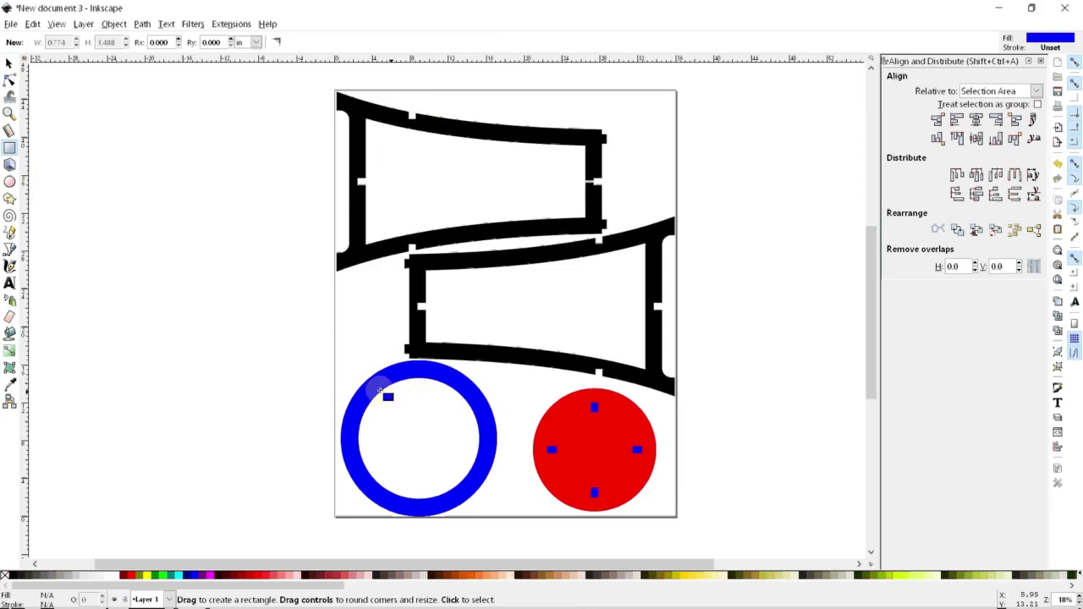
pyautogui.moveTo(282, 373); pyautogui.dragTo(297, 396)
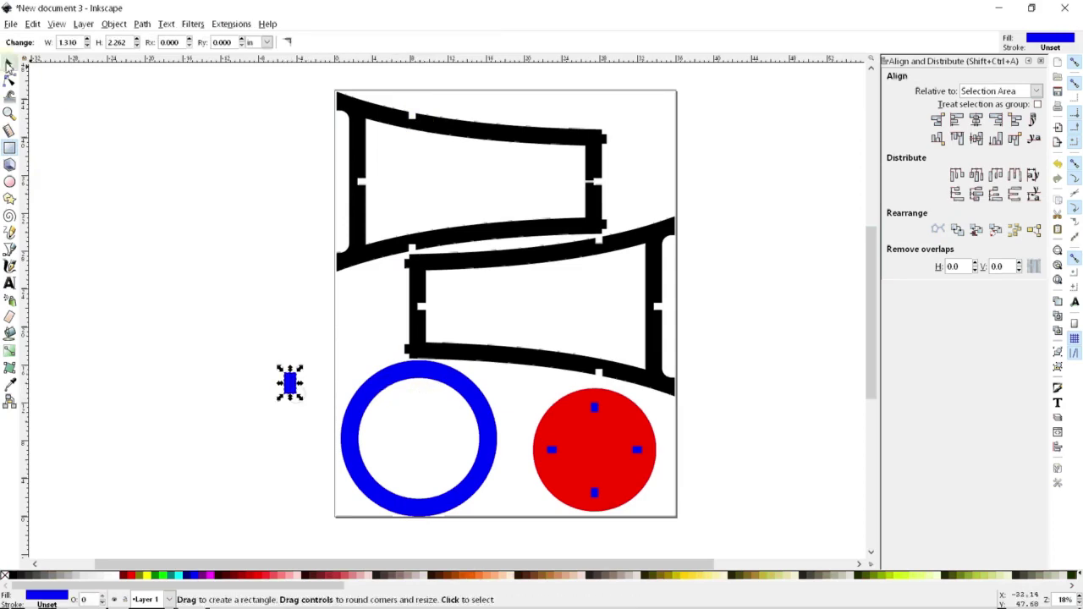
pyautogui.click(9, 64)
pyautogui.doubleClick(309, 43)
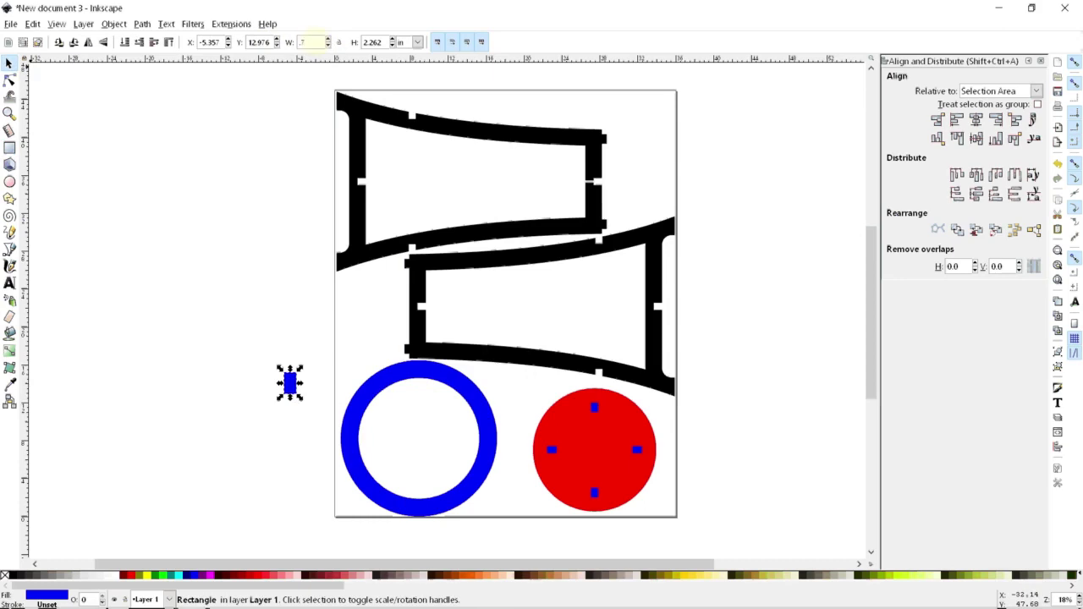
pyautogui.press('Tab')
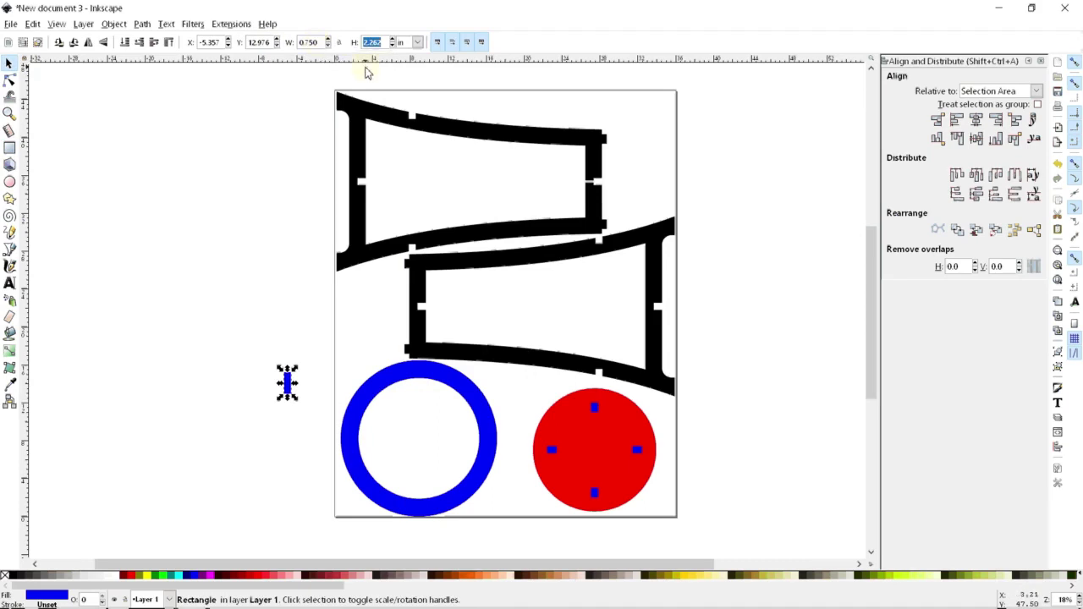
pyautogui.write('2')
pyautogui.press('Return')
pyautogui.click(227, 221)
# - Move the rectangle higher, duplicate it in the same place, and set the copy's Y position to 6.643 in
pyautogui.moveTo(286, 385); pyautogui.dragTo(283, 336)
pyautogui.hotkey('ctrl', 'c')
pyautogui.hotkey('ctrl', 'v')
pyautogui.moveTo(346, 319); pyautogui.dragTo(283, 338)
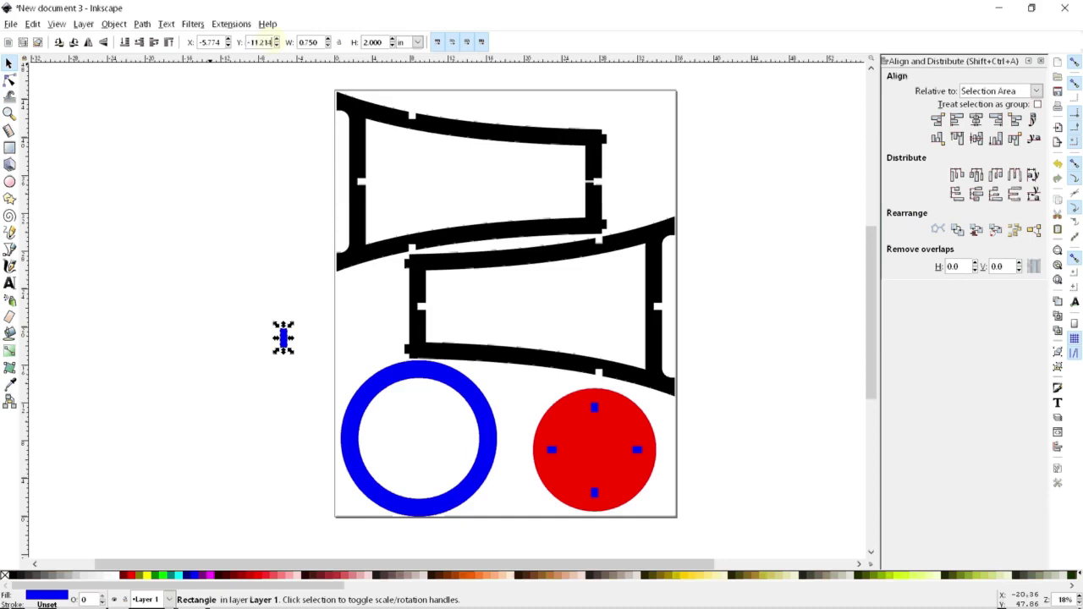
pyautogui.write('6.643')
pyautogui.press('Return')
# - Recolour both rectangles outside the page dark red
pyautogui.moveTo(144, 237); pyautogui.dragTo(290, 485)
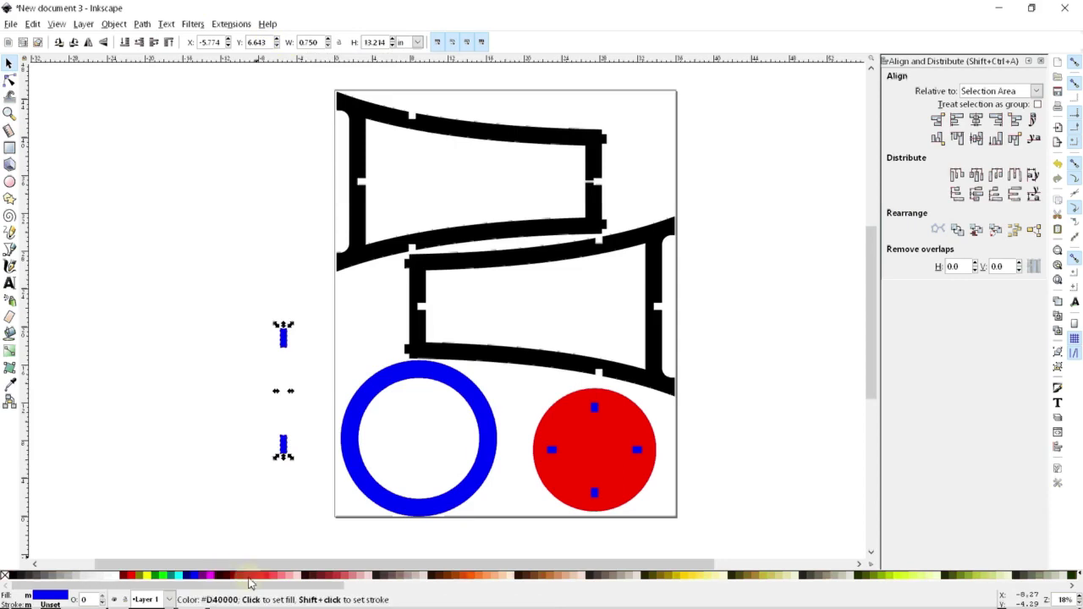
pyautogui.click(250, 582)
pyautogui.click(122, 183)
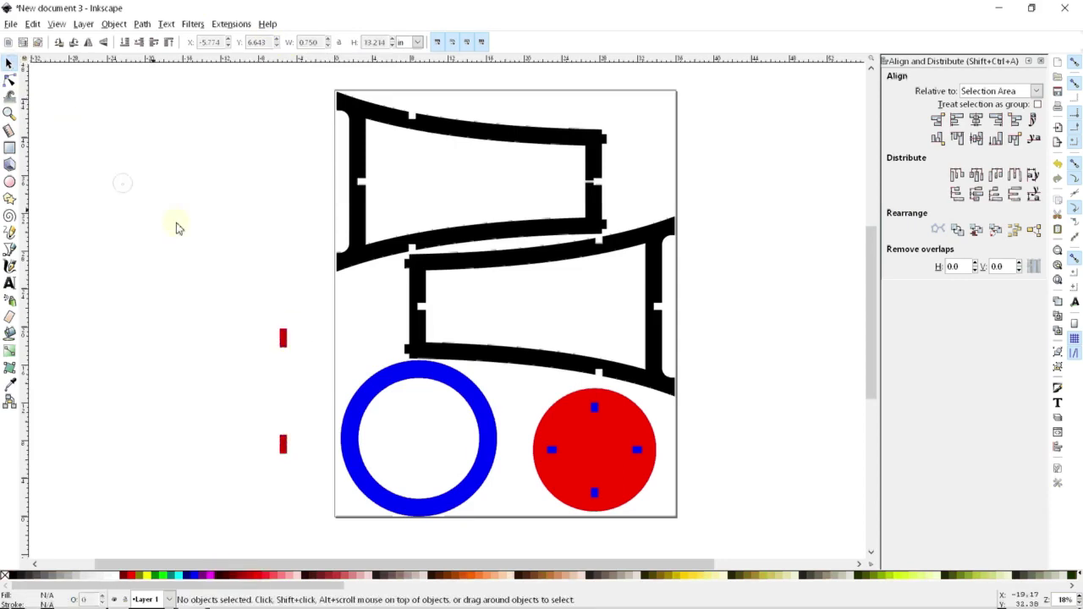
# - Combine the two dark red rectangles into one path and snap it to the centre of the blue ring
pyautogui.click(284, 337)
pyautogui.keyDown('shift'); pyautogui.click(284, 444); pyautogui.keyUp('shift')
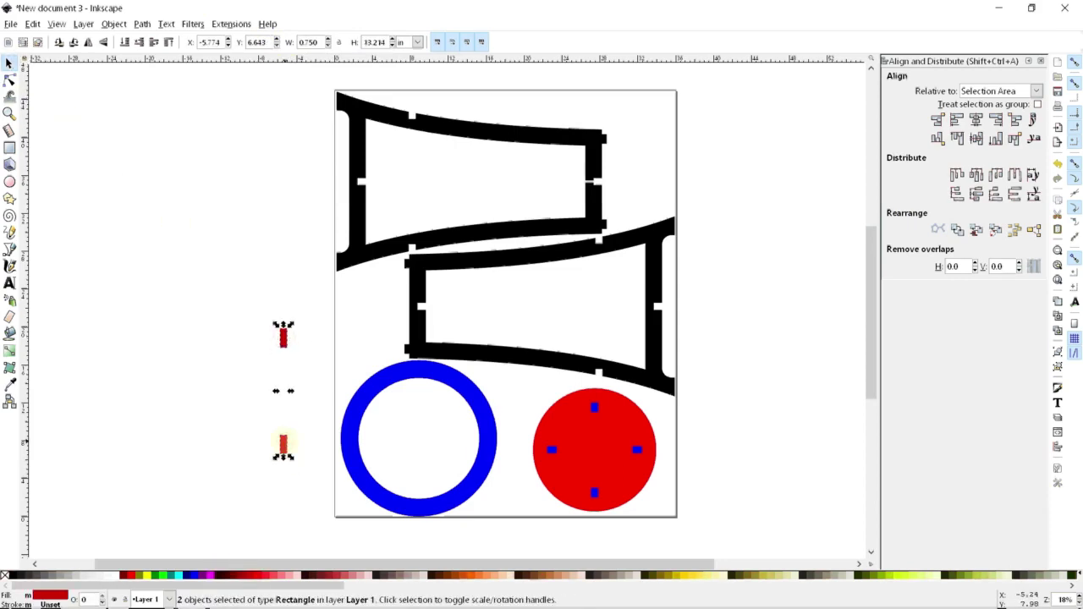
pyautogui.hotkey('ctrl', 'k')
pyautogui.moveTo(287, 338); pyautogui.dragTo(425, 390)
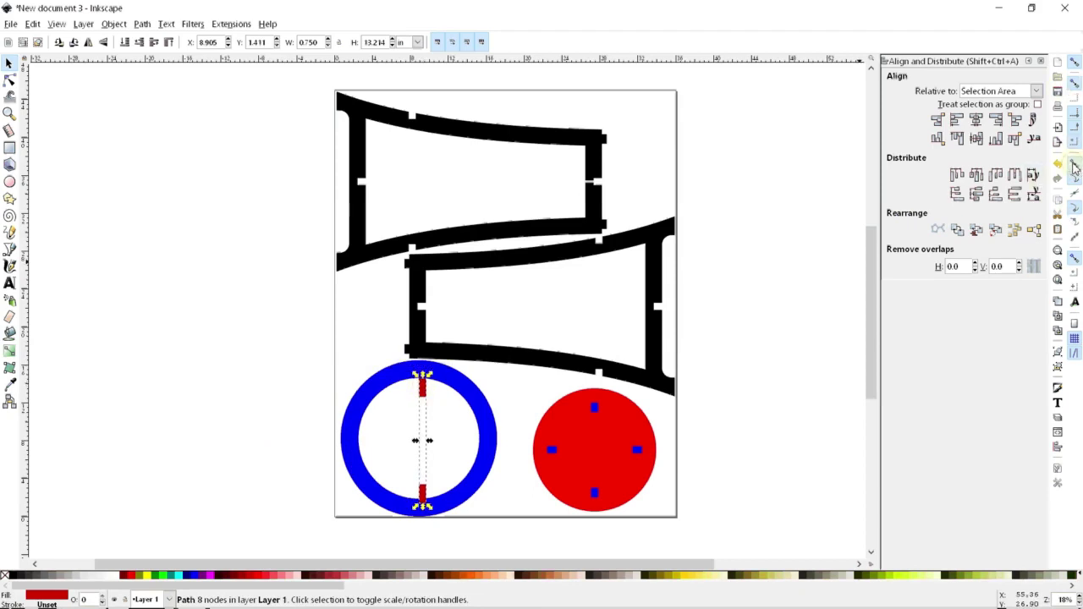
pyautogui.moveTo(423, 391); pyautogui.dragTo(417, 385)
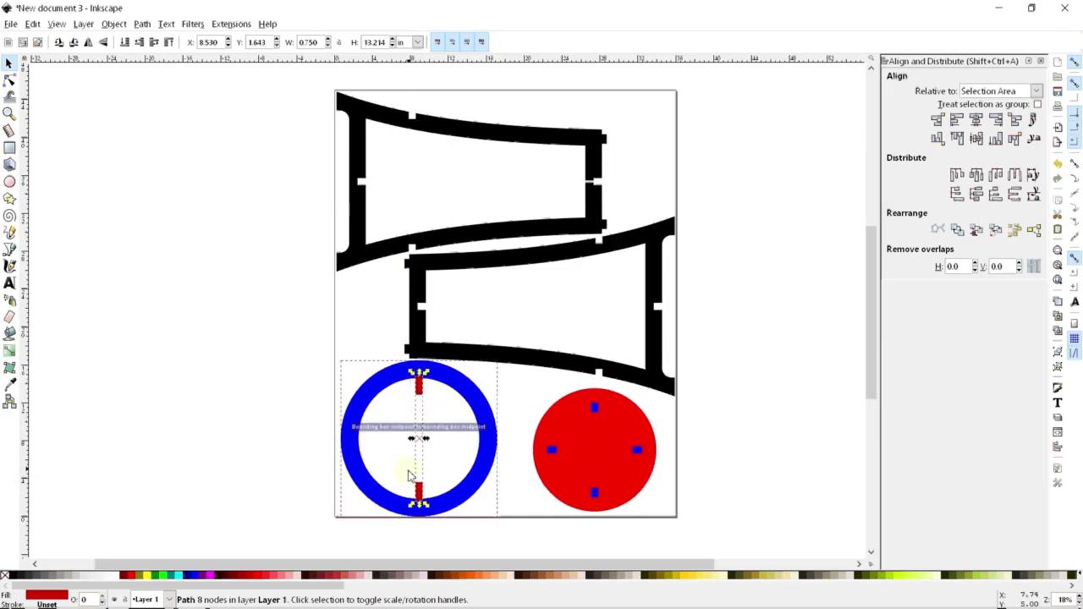
# - Duplicate the vertical rectangle pair, rotate the copy 90° and snap it to the ring's centre
pyautogui.scroll(3, 409, 458)
pyautogui.scroll(-1, 411, 462)
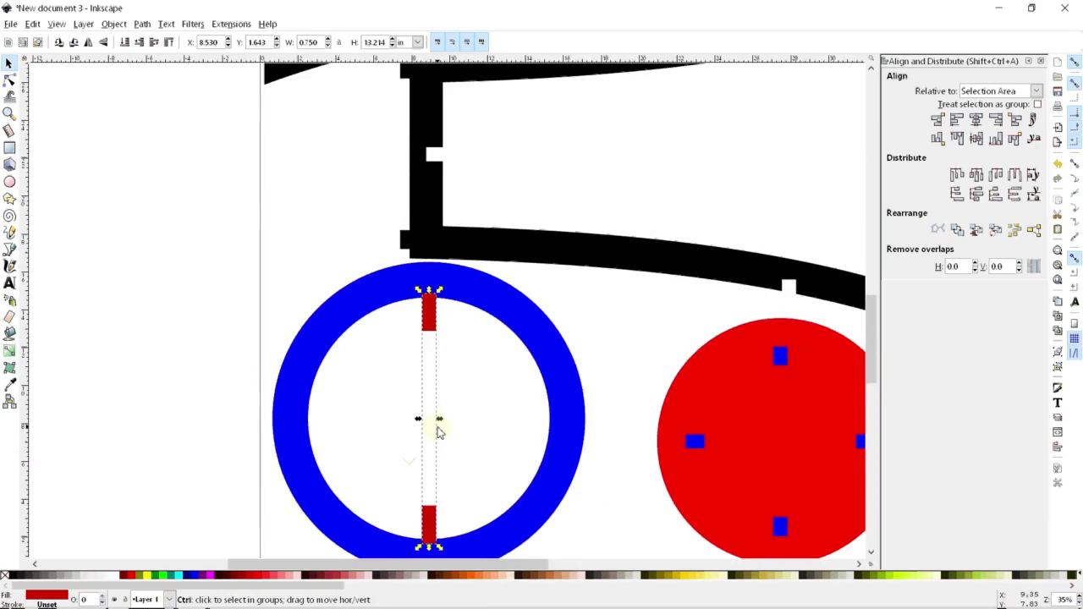
pyautogui.scroll(-1, 440, 423)
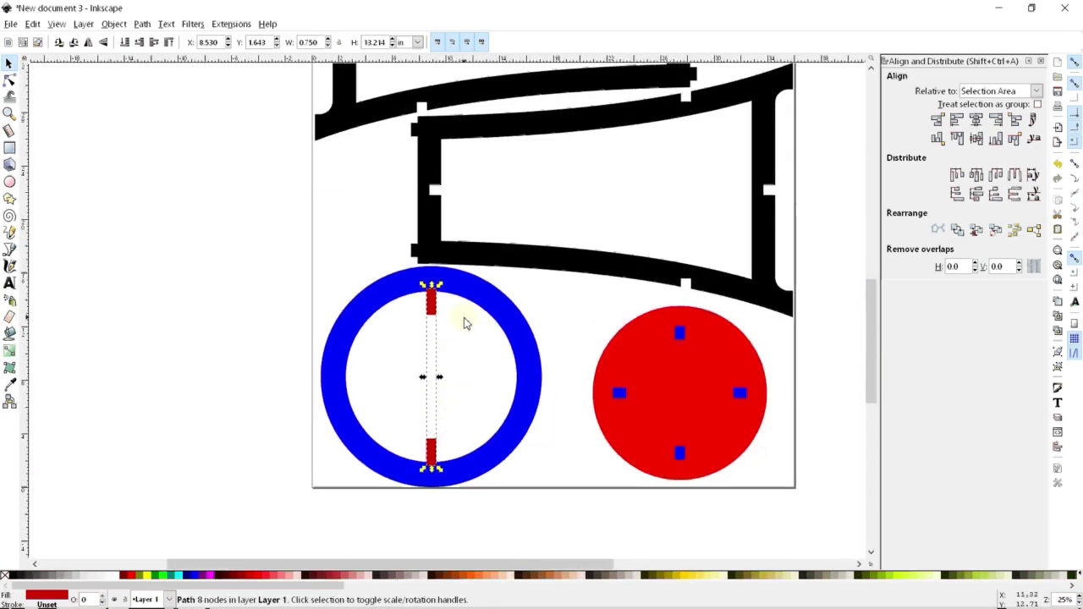
pyautogui.moveTo(431, 305); pyautogui.dragTo(369, 395)
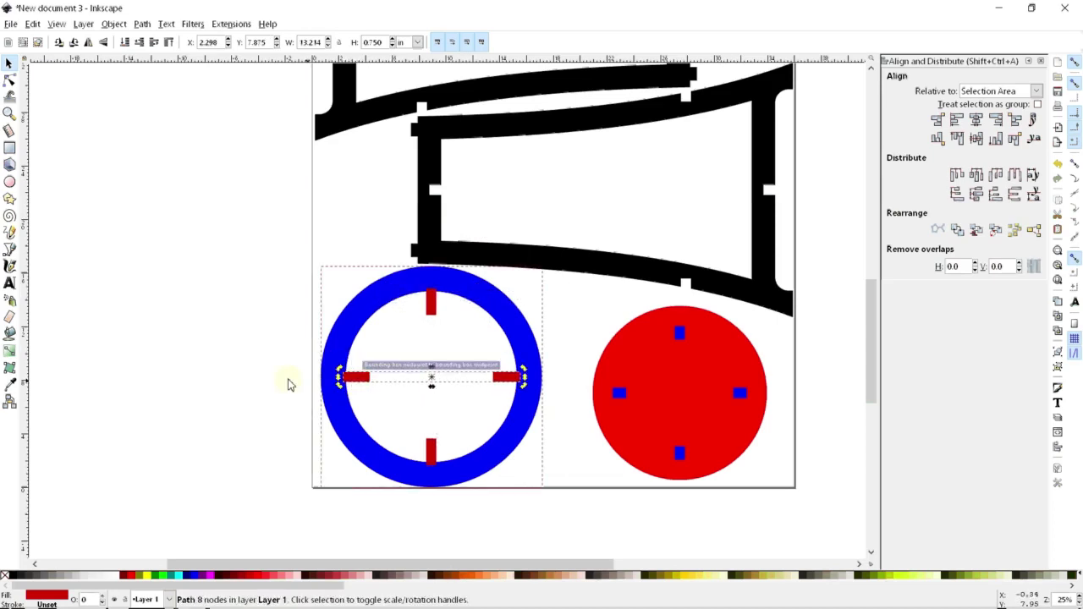
pyautogui.click(195, 385)
# - Combine the two rectangle pairs and subtract them from the blue ring to cut four notches into its inner edge
pyautogui.scroll(2, 447, 432)
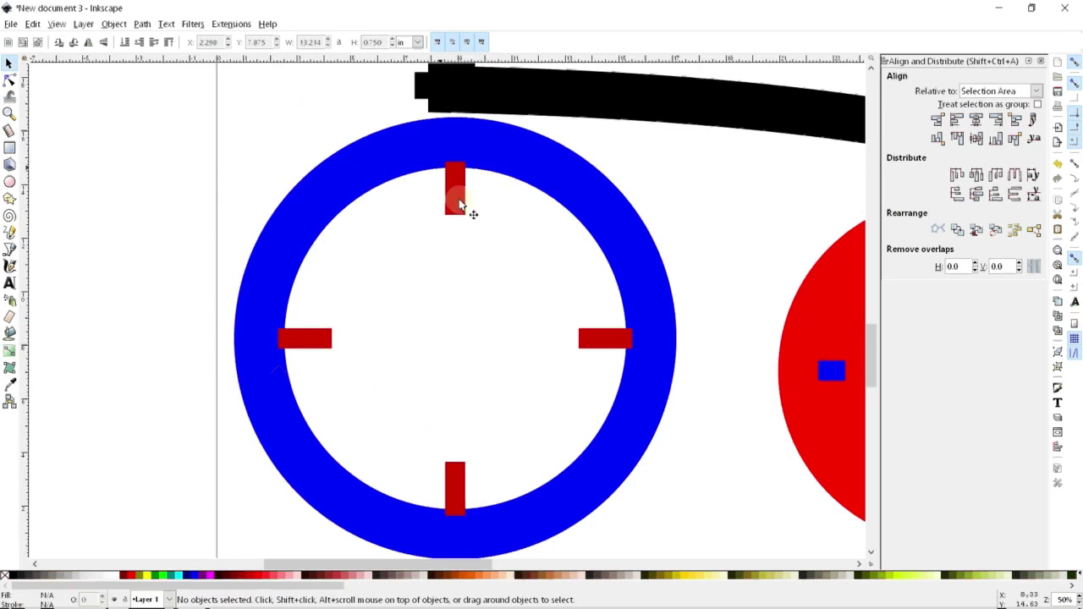
pyautogui.click(448, 194)
pyautogui.keyDown('shift'); pyautogui.click(296, 339); pyautogui.keyUp('shift')
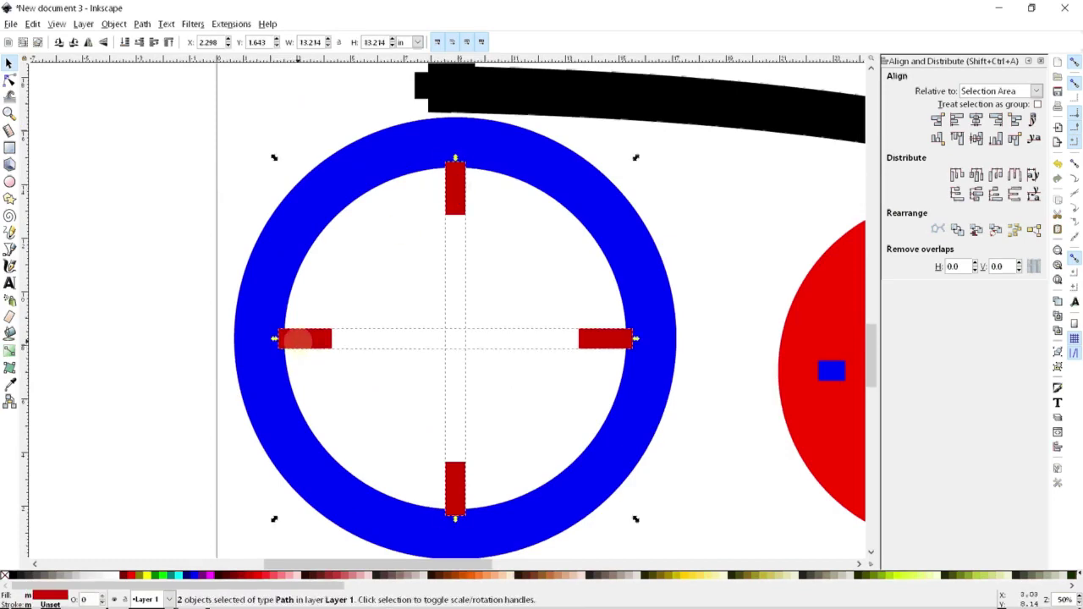
pyautogui.keyDown('shift'); pyautogui.click(256, 304); pyautogui.keyUp('shift')
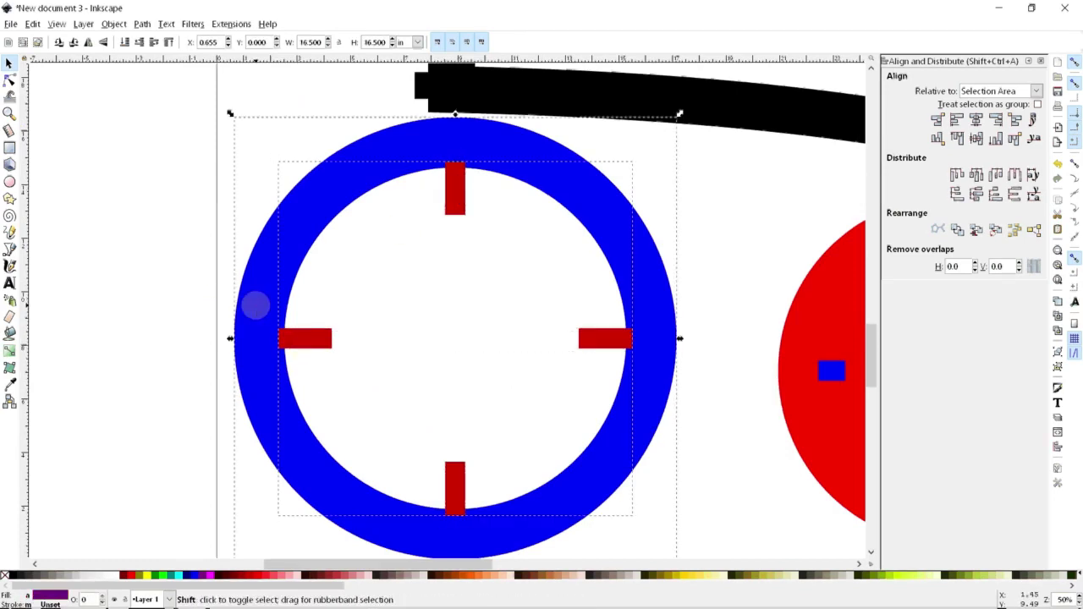
pyautogui.hotkey('ctrl', '-')
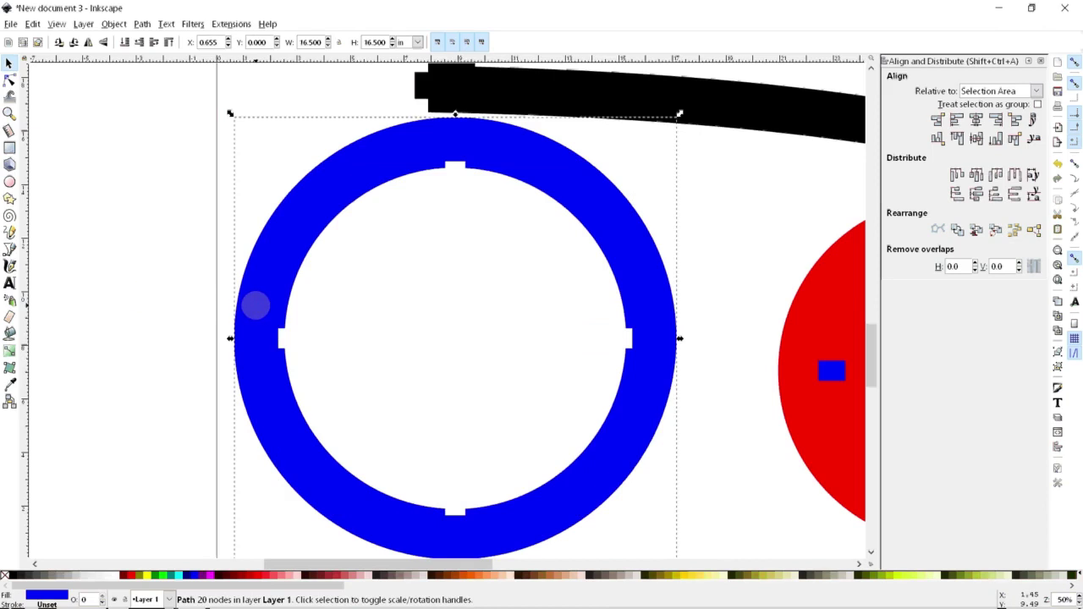
pyautogui.click(116, 288)
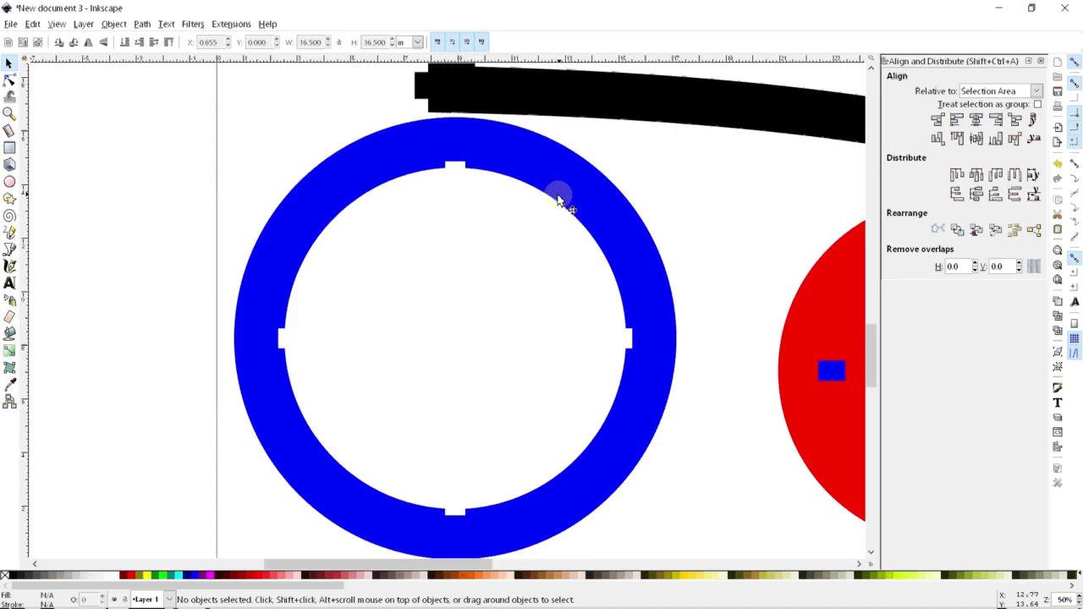
# - Draw a dark red rectangle inside the ring below its upper notch and resize it to 0.75 × 2 in
pyautogui.scroll(-3, 526, 247)
pyautogui.scroll(-1, 526, 247)
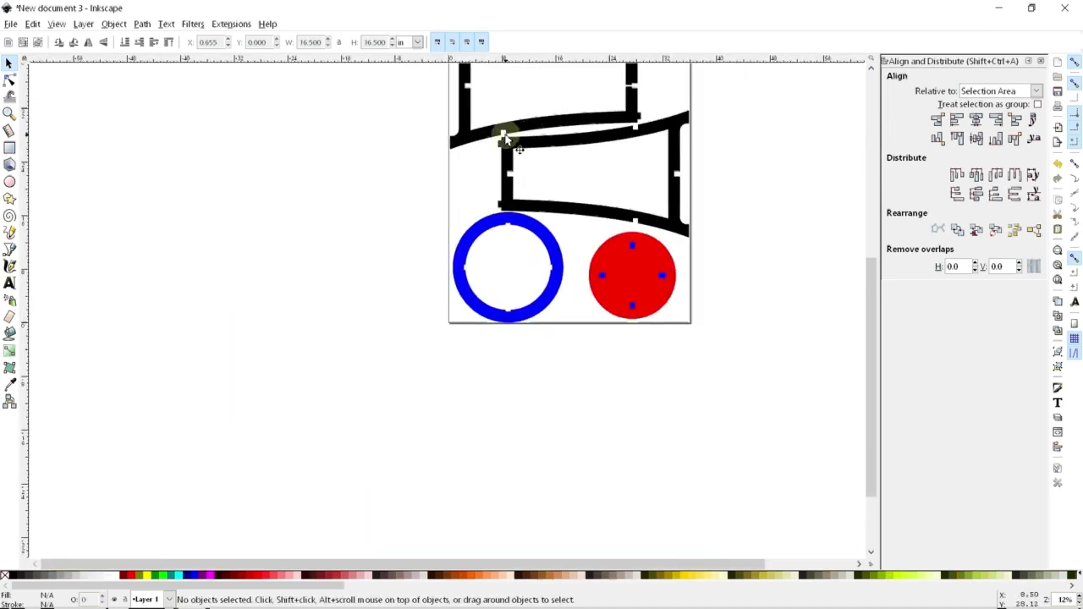
pyautogui.scroll(3, 511, 245)
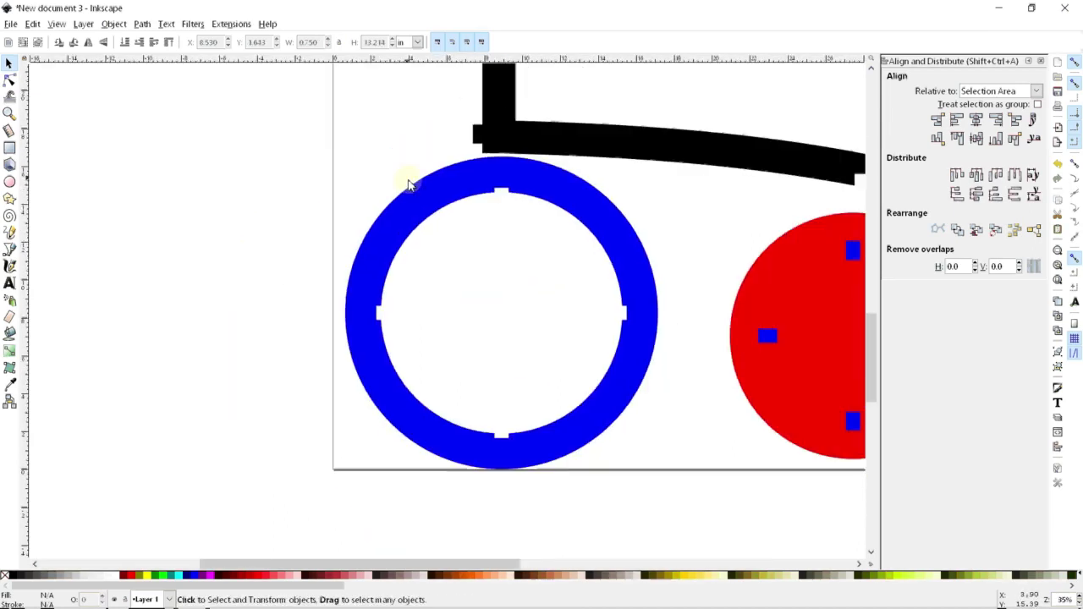
pyautogui.click(9, 147)
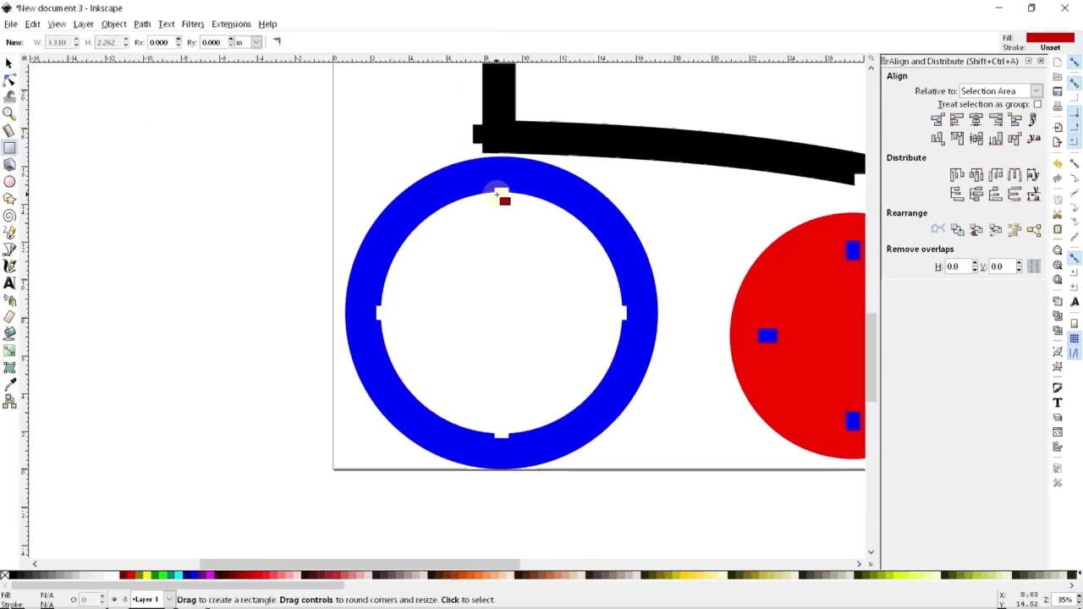
pyautogui.moveTo(494, 221); pyautogui.dragTo(511, 272)
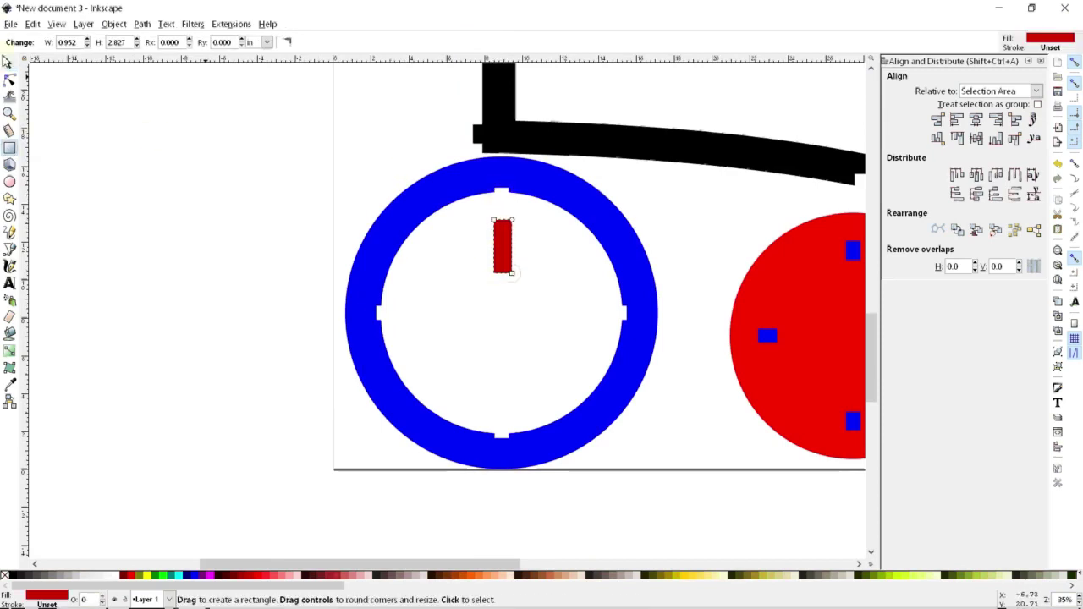
pyautogui.click(9, 64)
pyautogui.click(310, 43)
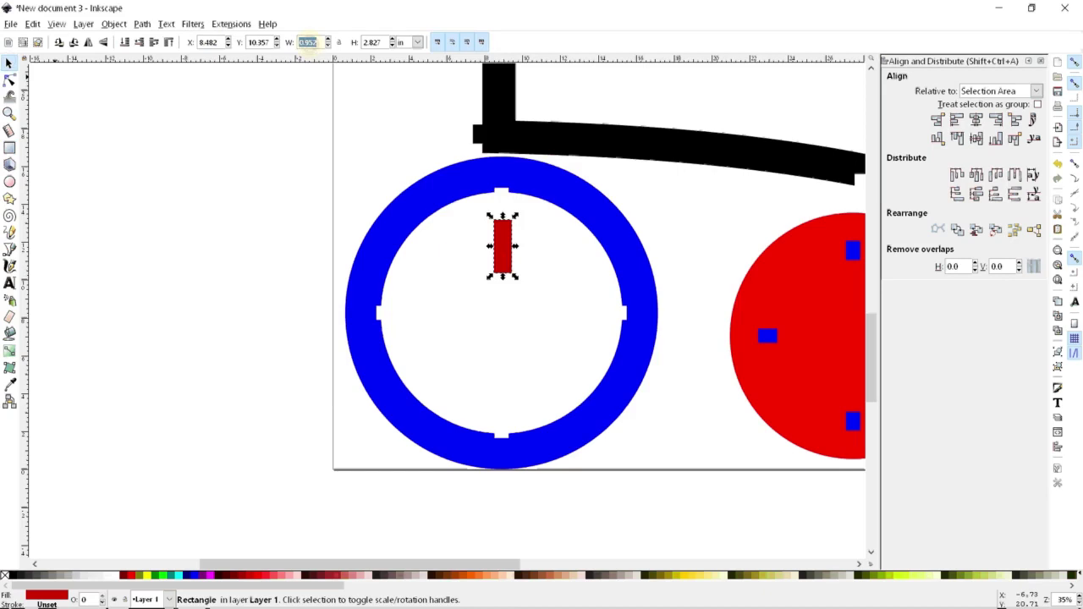
pyautogui.write('0.75')
pyautogui.press('Tab')
pyautogui.write('2')
pyautogui.press('Return')
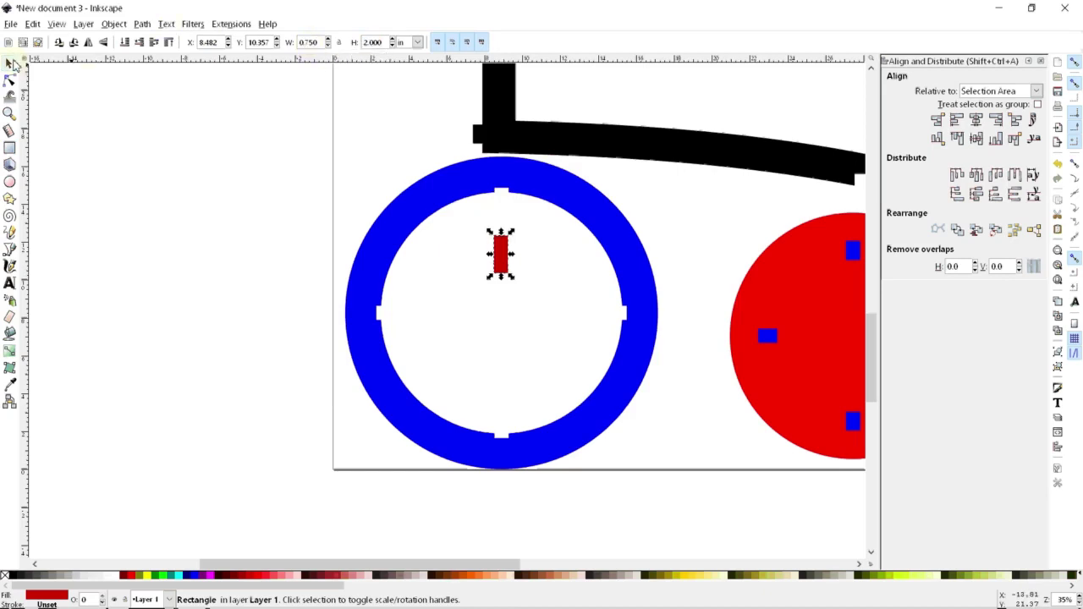
# - Duplicate the 0.75 × 2 in dark red rectangle and set the copy's Y position to -2.089 in
pyautogui.click(310, 189)
pyautogui.click(507, 254)
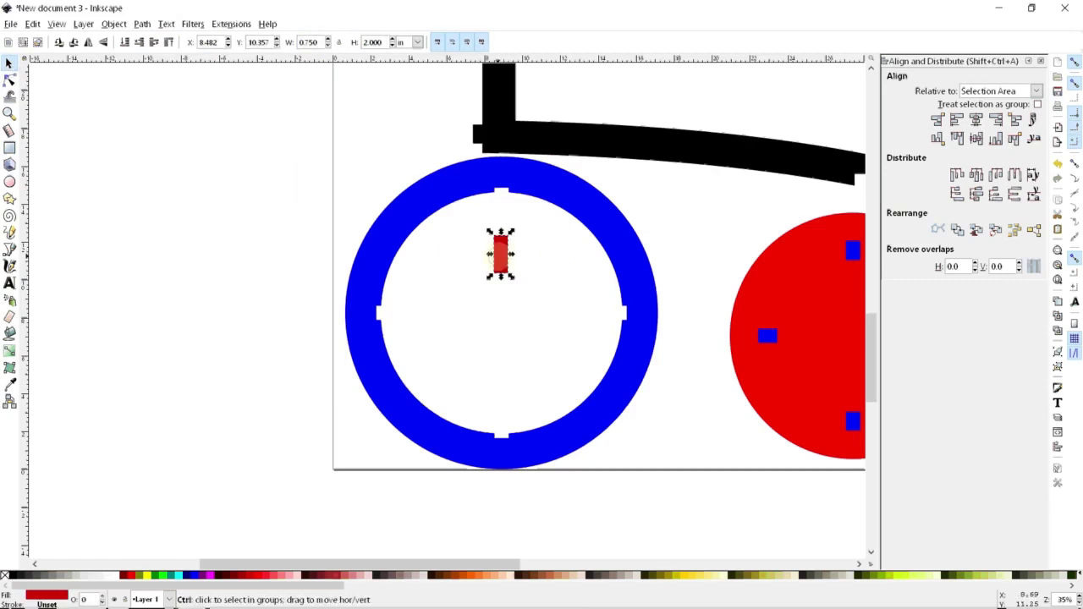
pyautogui.moveTo(508, 254); pyautogui.dragTo(501, 262)
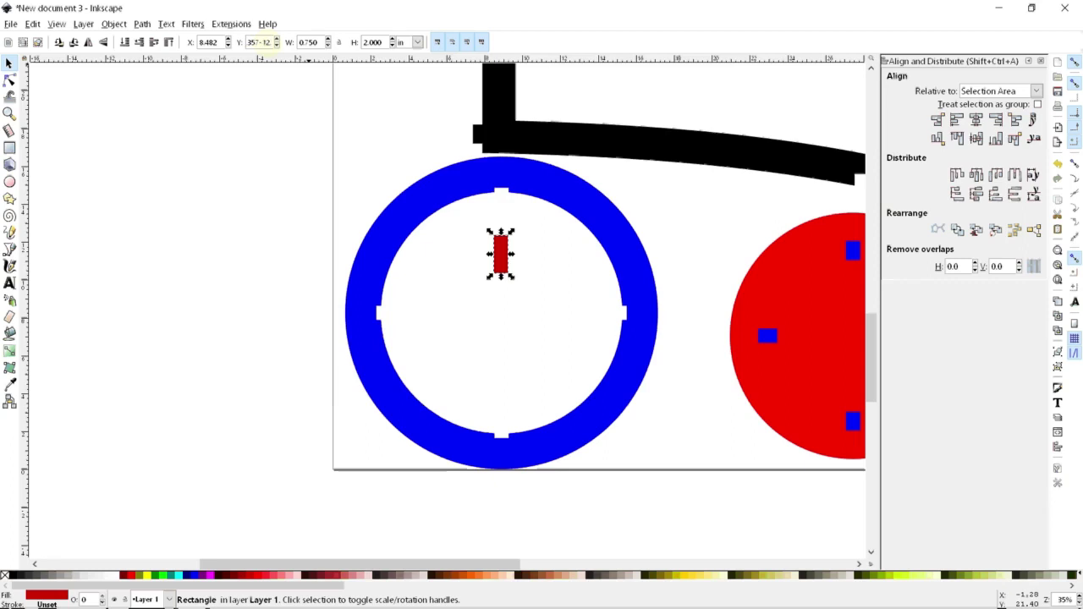
pyautogui.press('Return')
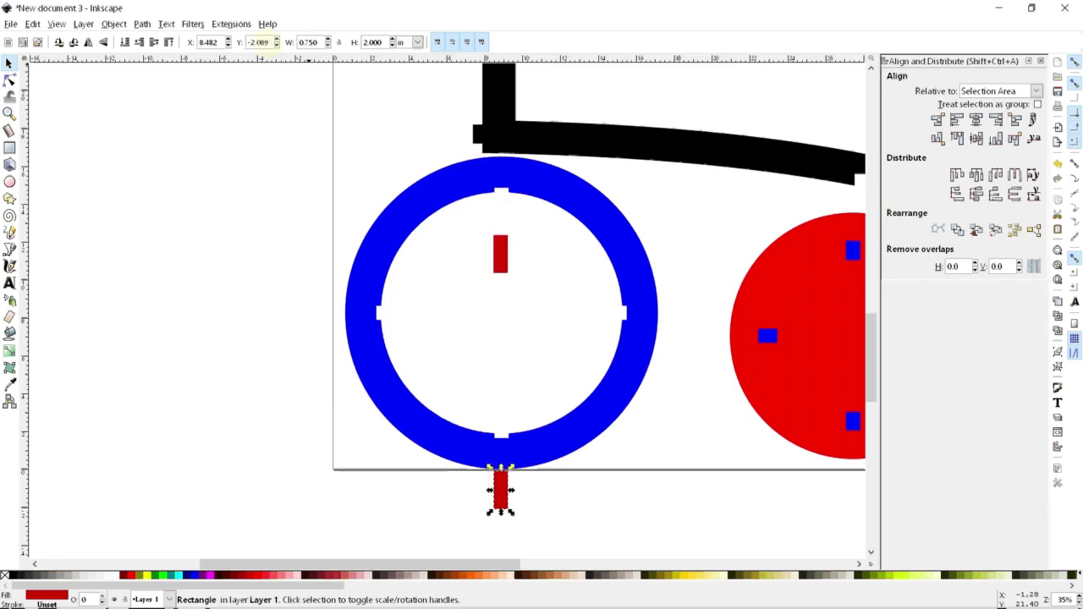
# - Combine the two dark red rectangles into one path and snap it to the centre of the blue ring
pyautogui.keyDown('shift'); pyautogui.click(501, 264); pyautogui.keyUp('shift')
pyautogui.hotkey('ctrl', 'k')
pyautogui.moveTo(501, 261); pyautogui.dragTo(501, 203)
pyautogui.click(307, 252)
# - Rotate the combined rectangle pair clockwise about its centre so both rectangles sit clockwise of the ring's upper and lower notches
pyautogui.click(501, 208)
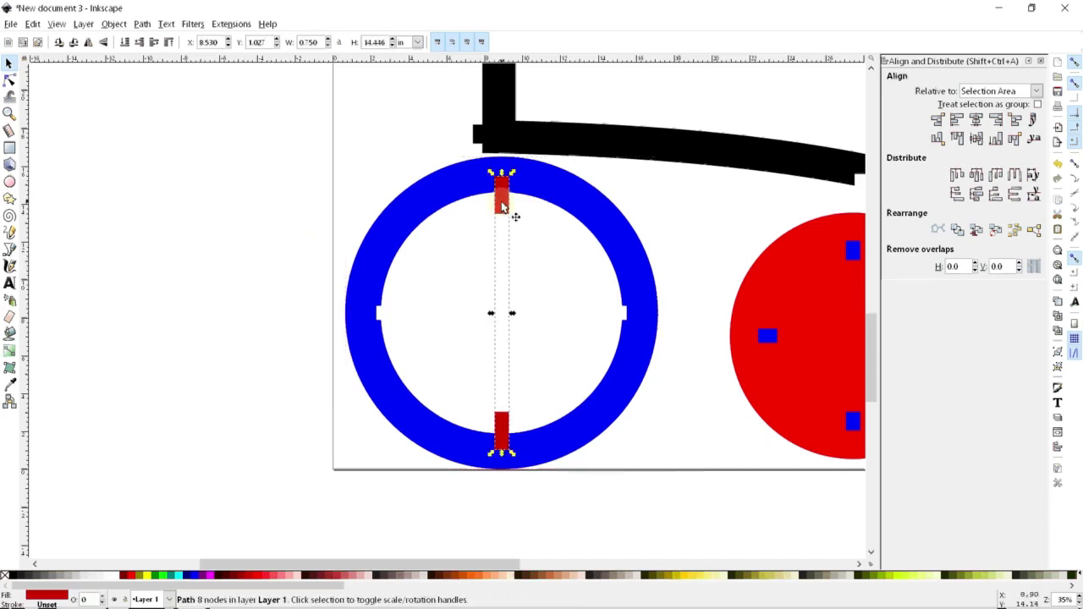
pyautogui.click(501, 200)
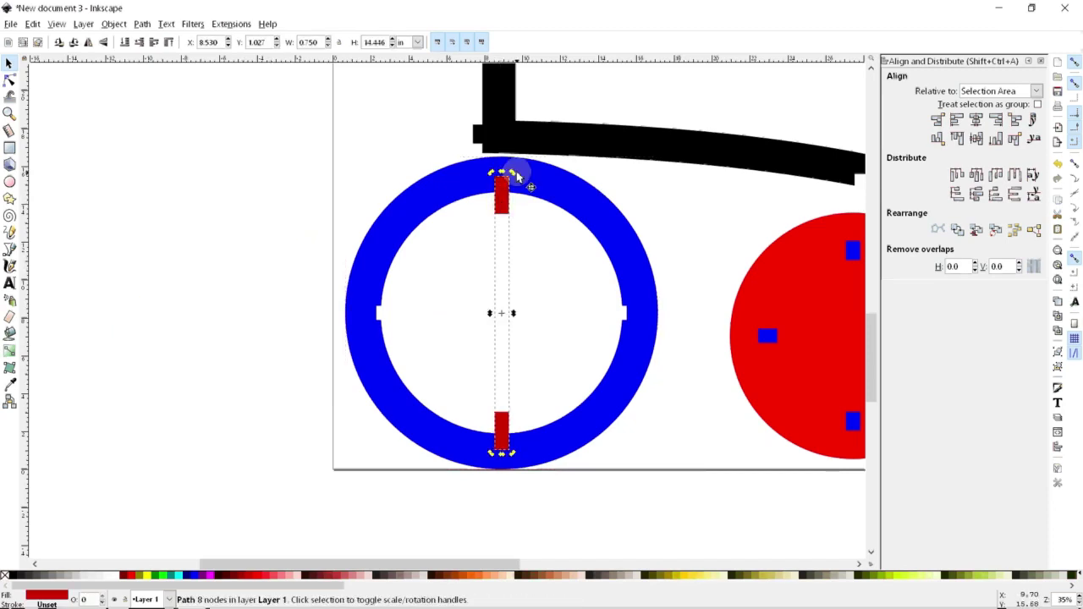
pyautogui.moveTo(512, 171); pyautogui.dragTo(567, 207)
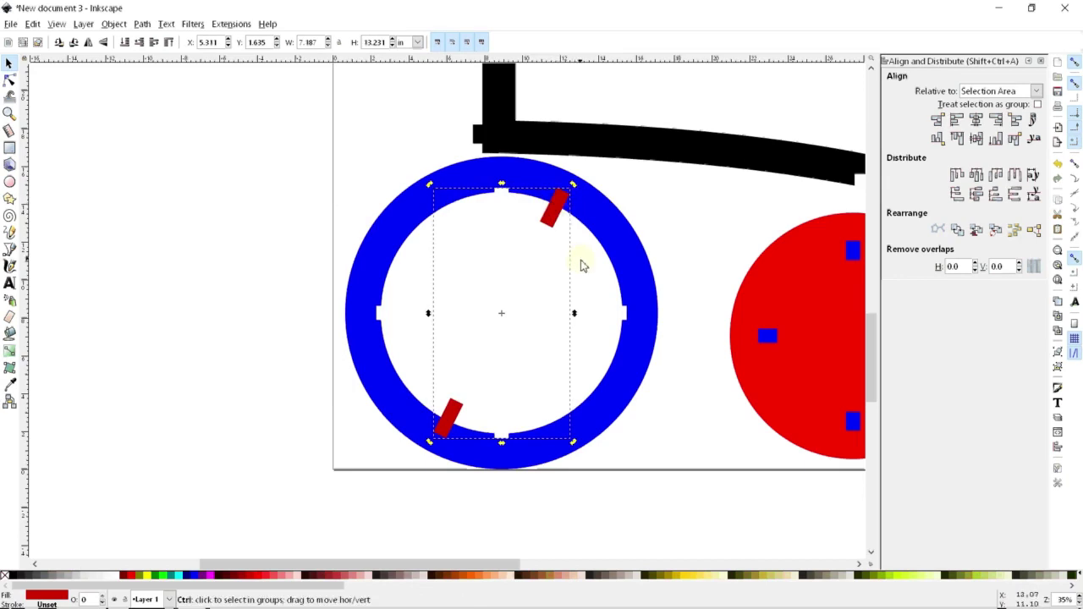
# - Duplicate the tilted rectangle pair, rotate the copy 90° and snap it to the ring's centre
pyautogui.hotkey('ctrl', 'v')
pyautogui.moveTo(715, 150); pyautogui.dragTo(618, 372)
pyautogui.click(552, 211)
# - Combine the two tilted rectangle pairs and subtract them from the blue ring to cut four angled notches into its inner edge
pyautogui.click(279, 222)
pyautogui.click(403, 263)
pyautogui.keyDown('shift'); pyautogui.click(447, 425); pyautogui.keyUp('shift')
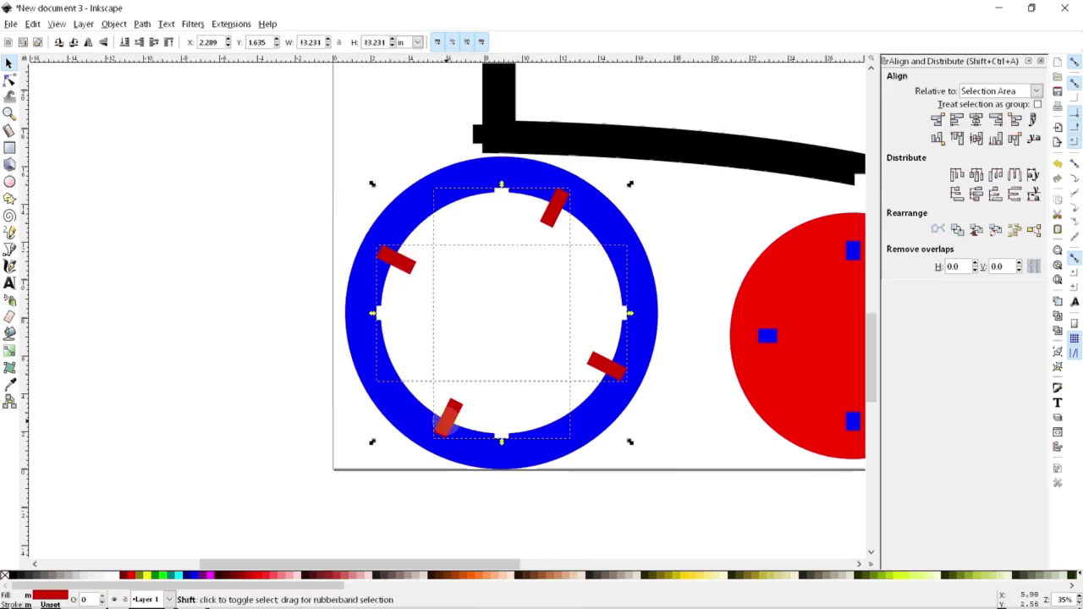
pyautogui.hotkey('ctrl', 'k')
pyautogui.keyDown('shift'); pyautogui.click(413, 198); pyautogui.keyUp('shift')
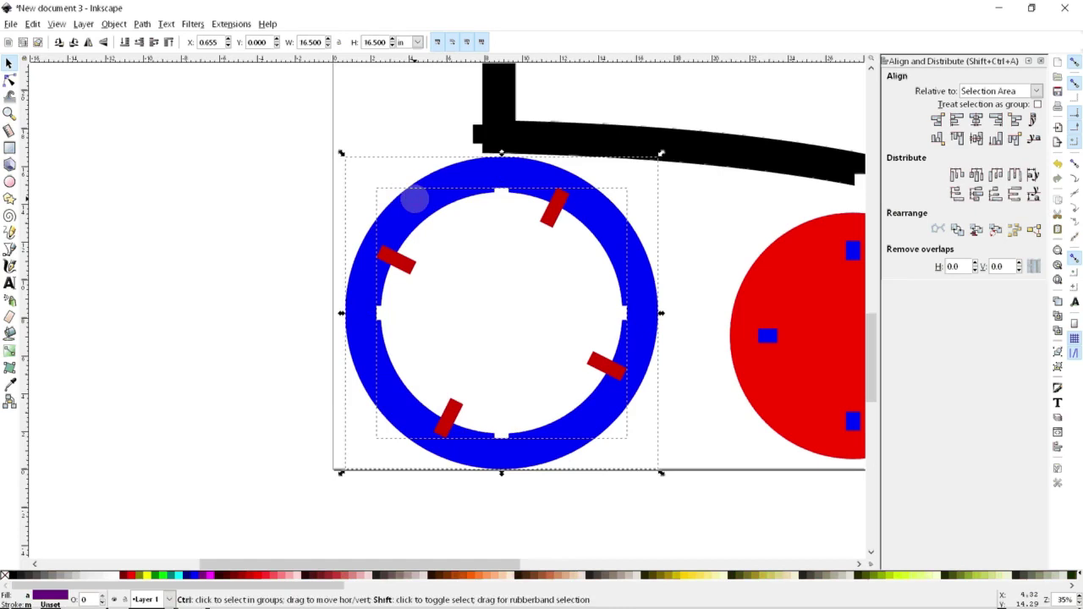
pyautogui.hotkey('ctrl', '-')
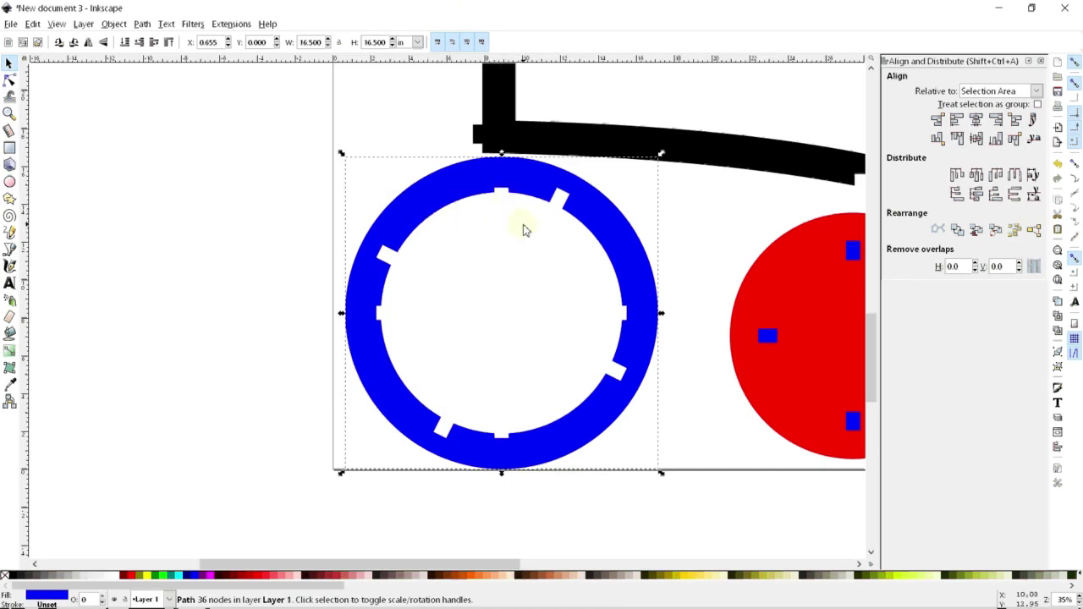
# - Delete the inner-edge segment's two corner nodes between the ring's upper notch and the angled notch beside it
pyautogui.press('n')
pyautogui.scroll(3, 525, 230)
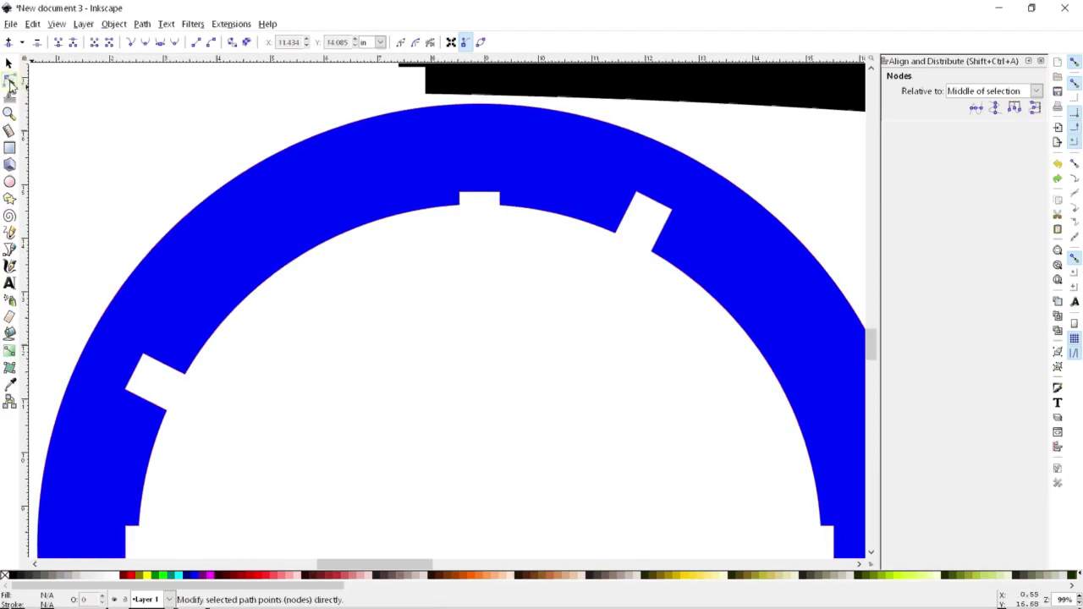
pyautogui.click(551, 215)
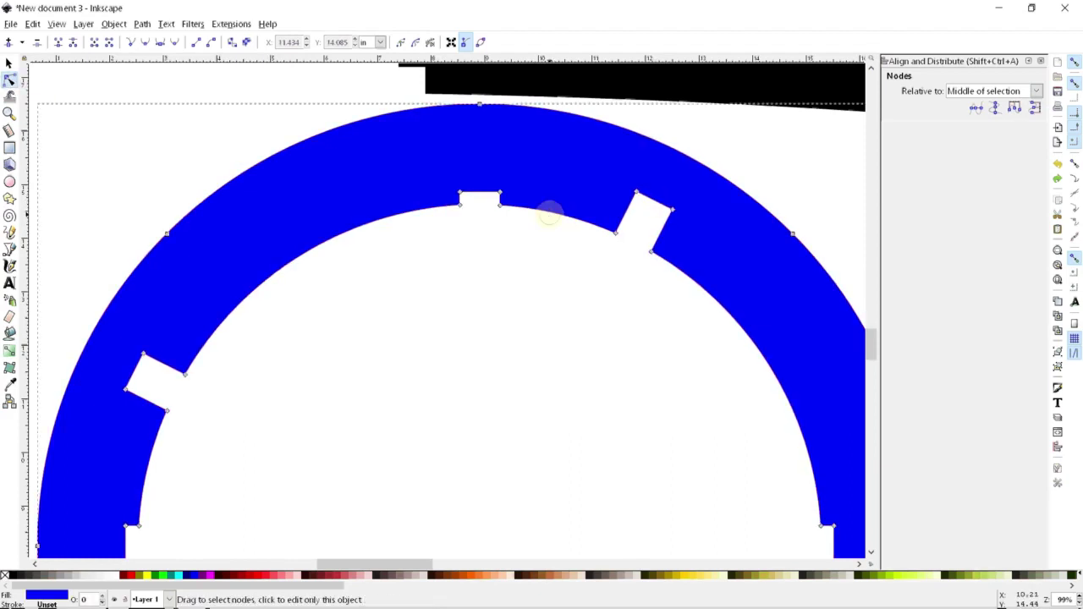
pyautogui.click(553, 212)
pyautogui.press('Delete')
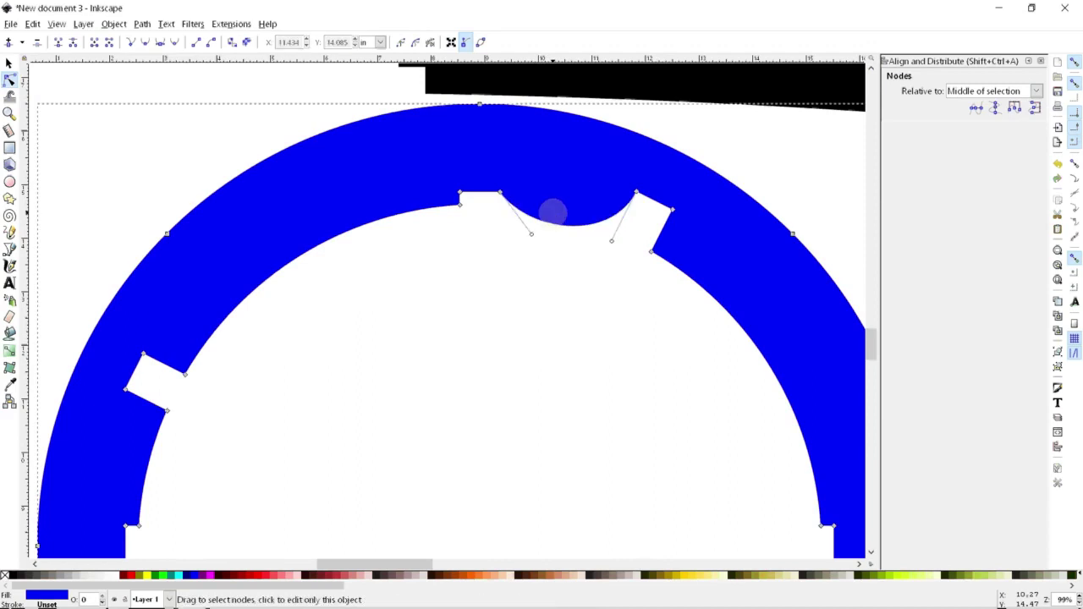
# - Convert the curved segment joining the ring's upper notch and its angled neighbour to a straight line
pyautogui.click(564, 228)
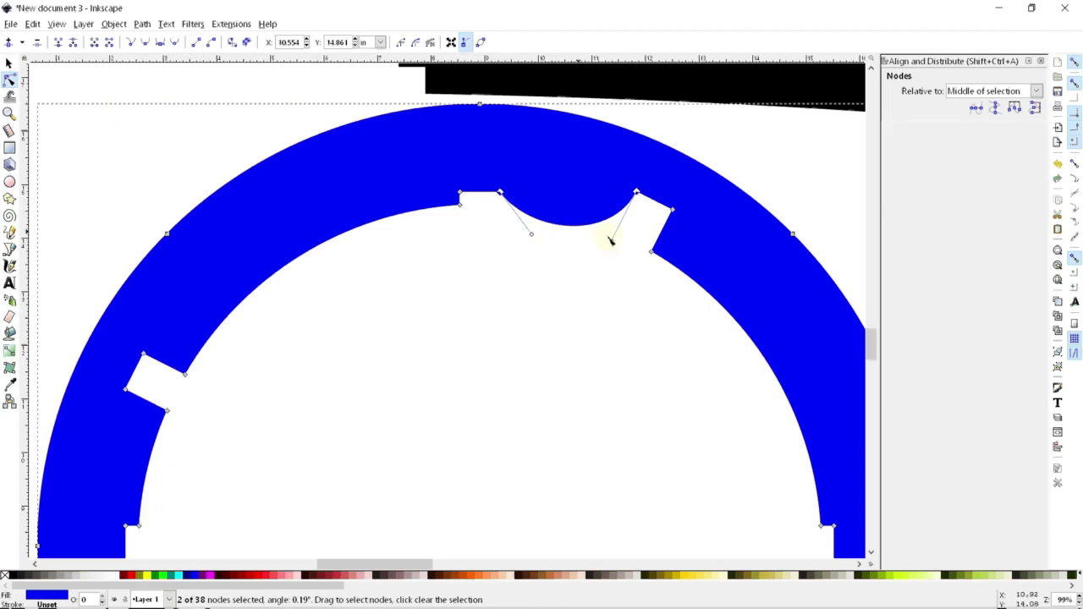
pyautogui.click(195, 44)
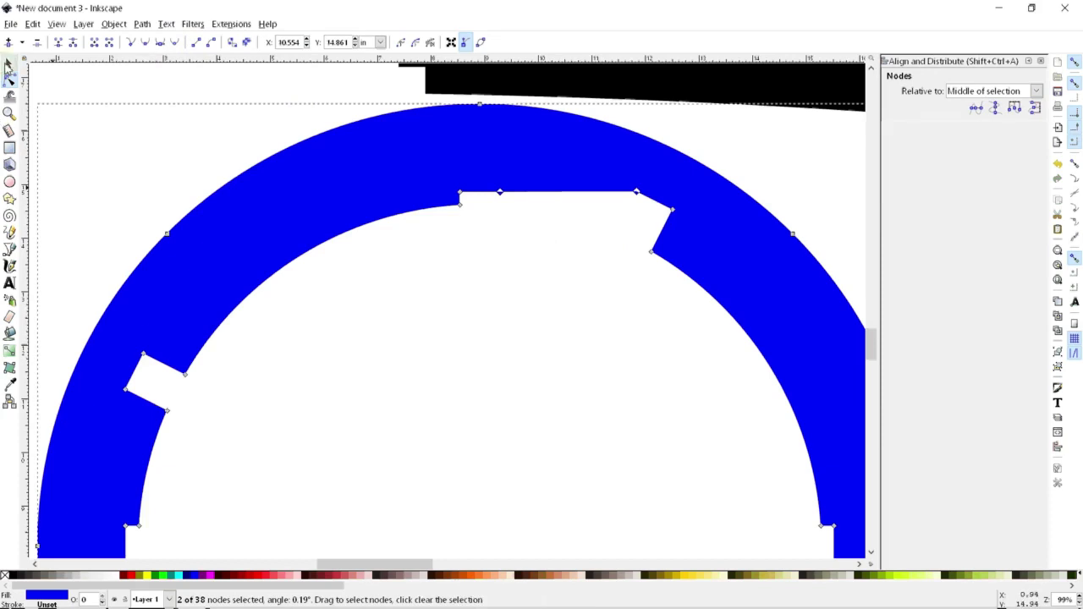
pyautogui.click(8, 65)
pyautogui.press('Escape')
# - Delete the inner-edge corner nodes between the straight and angled notches on the ring's left, right and lower sides
pyautogui.scroll(-2, 508, 212)
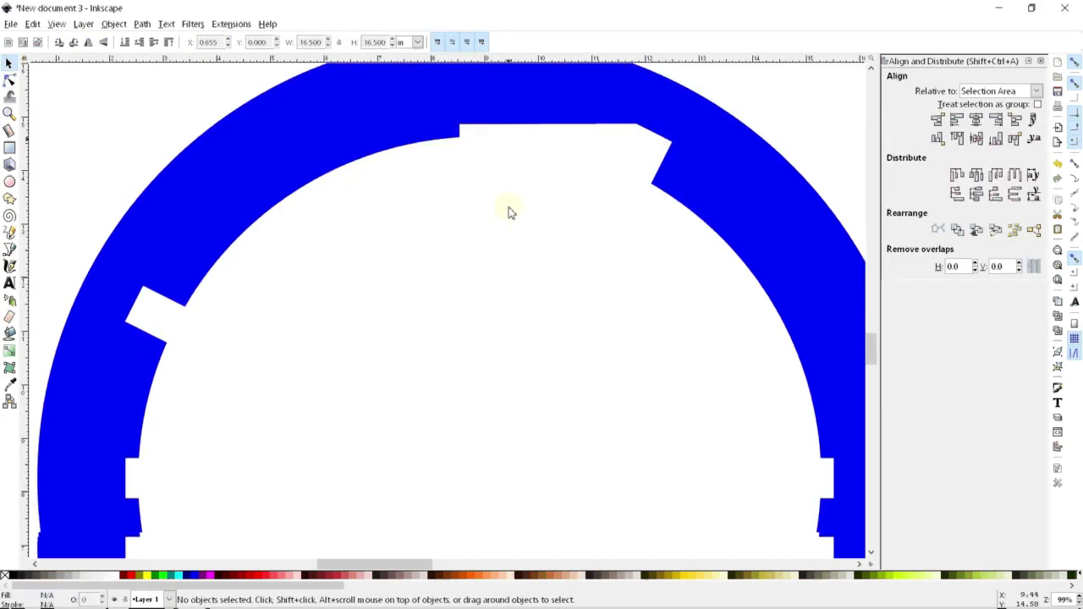
pyautogui.scroll(-1, 508, 211)
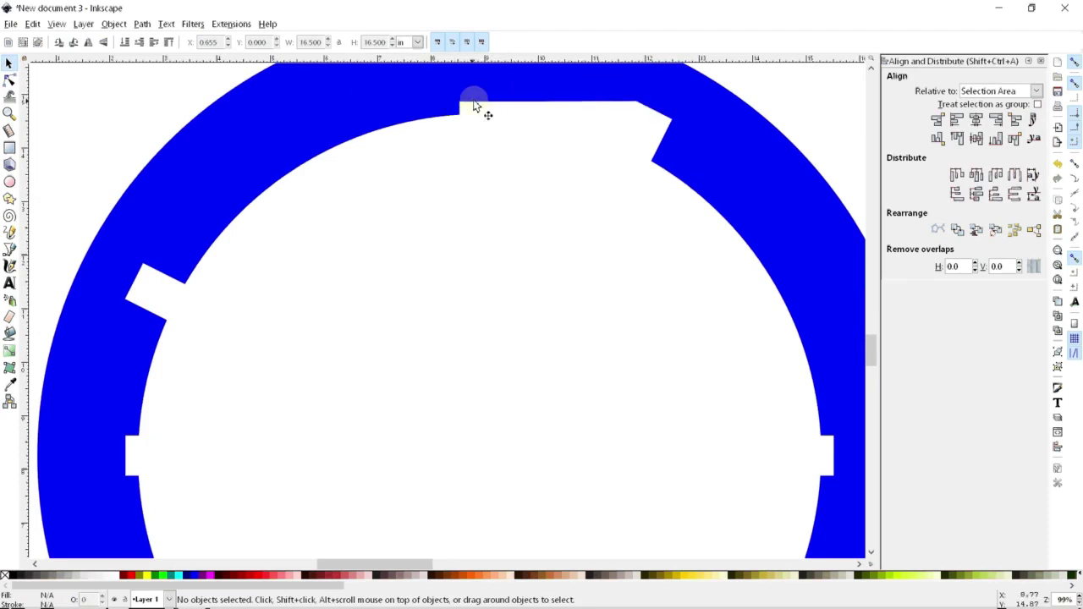
pyautogui.scroll(-3, 256, 349)
pyautogui.scroll(2, 282, 273)
pyautogui.scroll(-2, 282, 271)
pyautogui.scroll(-1, 281, 269)
pyautogui.click(11, 81)
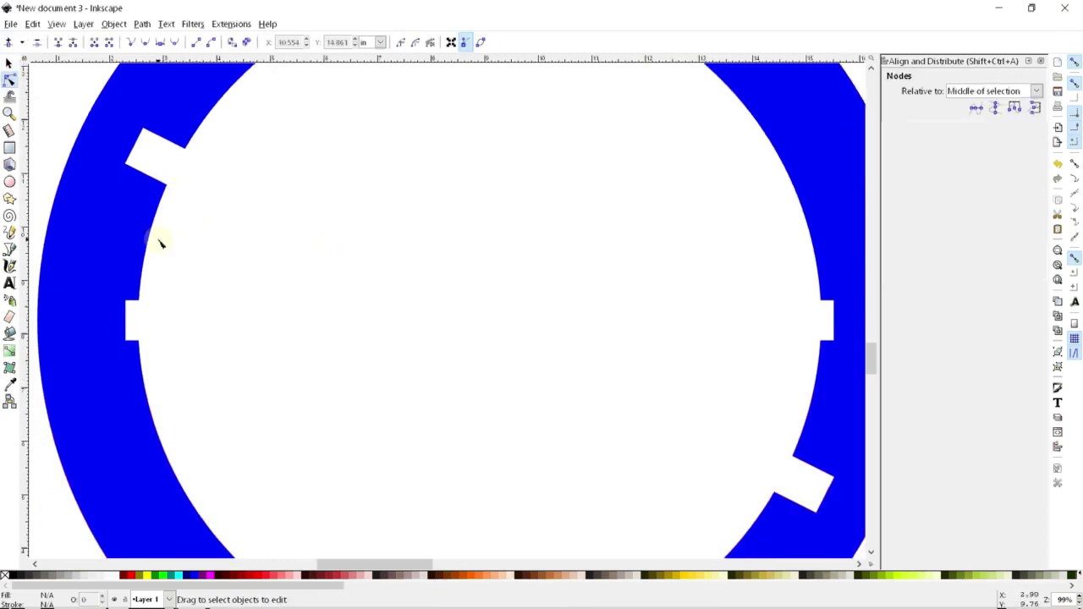
pyautogui.click(151, 239)
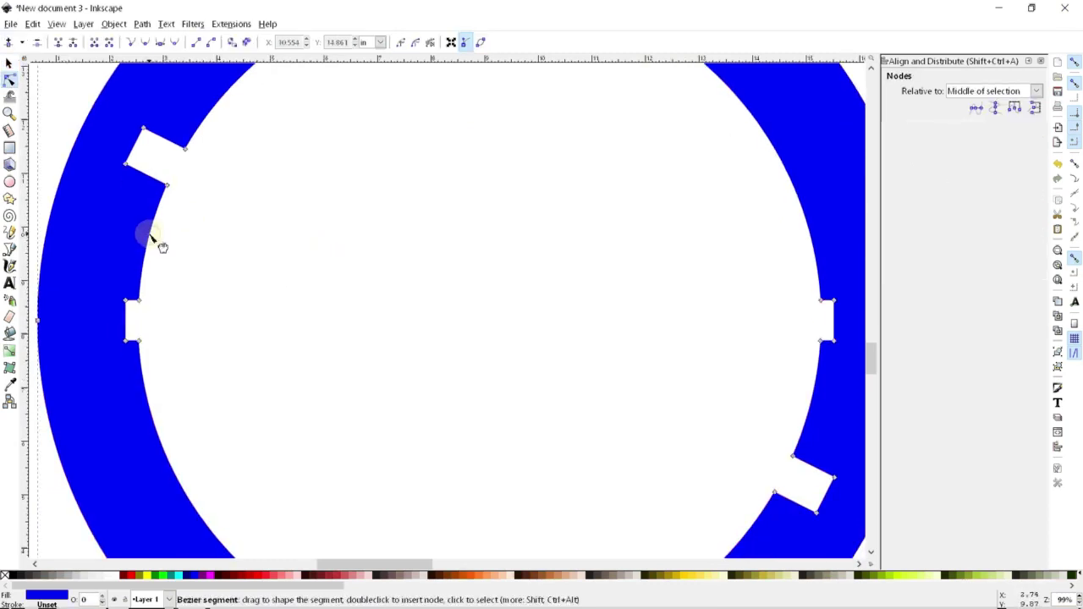
pyautogui.moveTo(150, 238); pyautogui.dragTo(161, 230)
pyautogui.scroll(-2, 282, 299)
pyautogui.scroll(1, 283, 300)
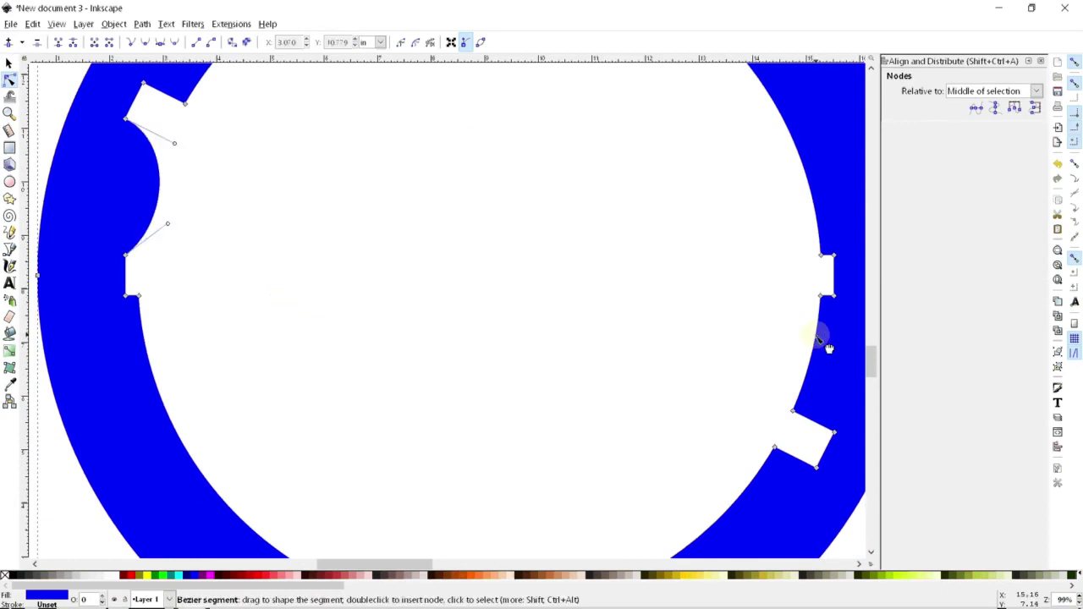
pyautogui.moveTo(818, 334); pyautogui.dragTo(799, 338)
pyautogui.scroll(-4, 551, 355)
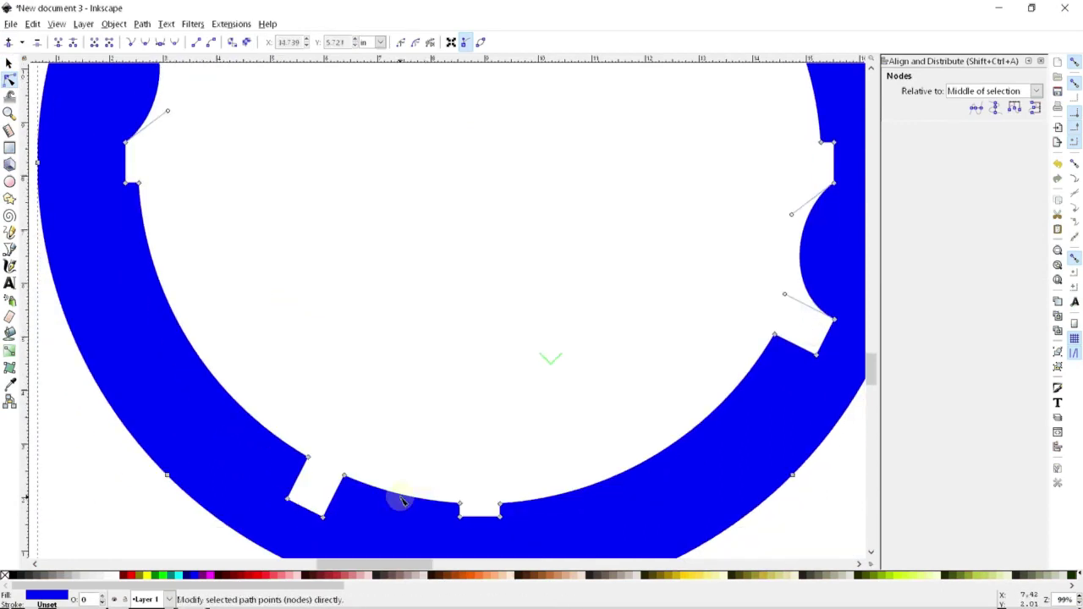
pyautogui.moveTo(399, 504); pyautogui.dragTo(394, 492)
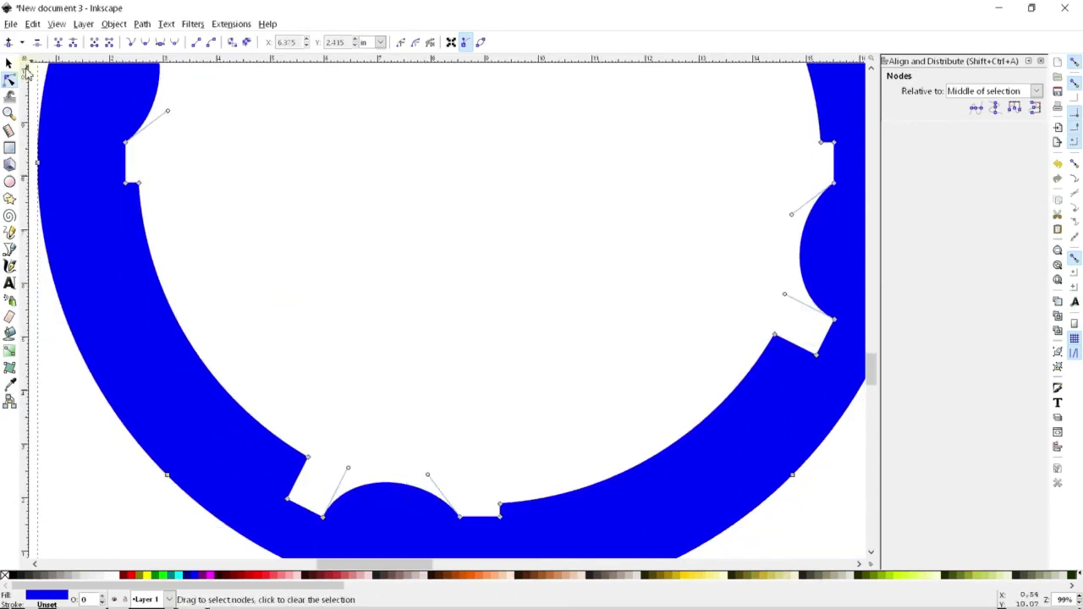
# - Convert the three remaining curved segments between the ring's paired notches to straight lines and deselect the ring
pyautogui.click(155, 93)
pyautogui.click(193, 42)
pyautogui.click(416, 496)
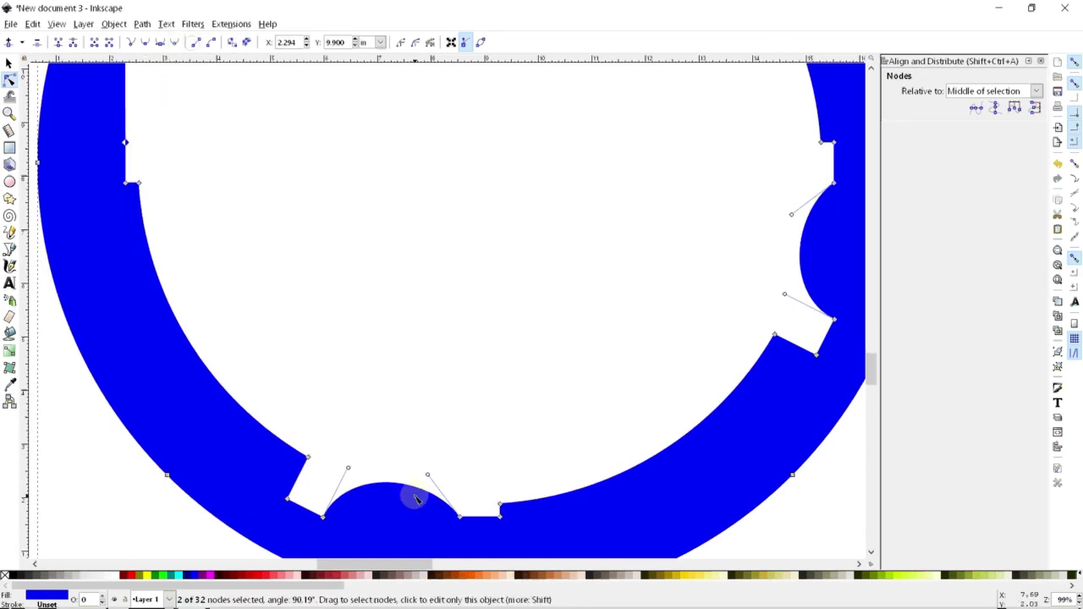
pyautogui.click(194, 42)
pyautogui.click(798, 251)
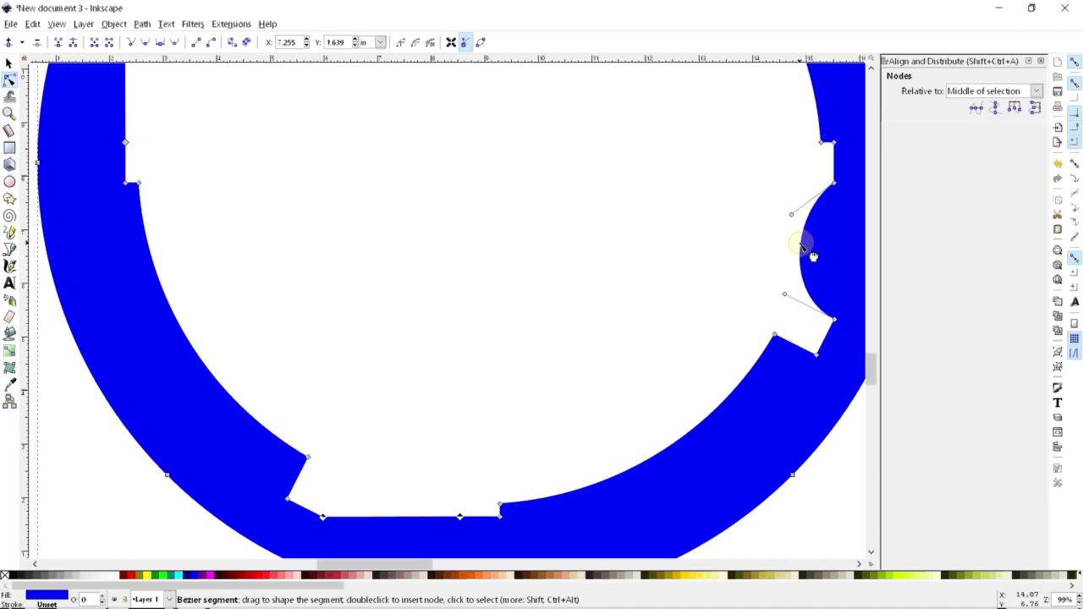
pyautogui.click(195, 42)
pyautogui.scroll(-3, 412, 324)
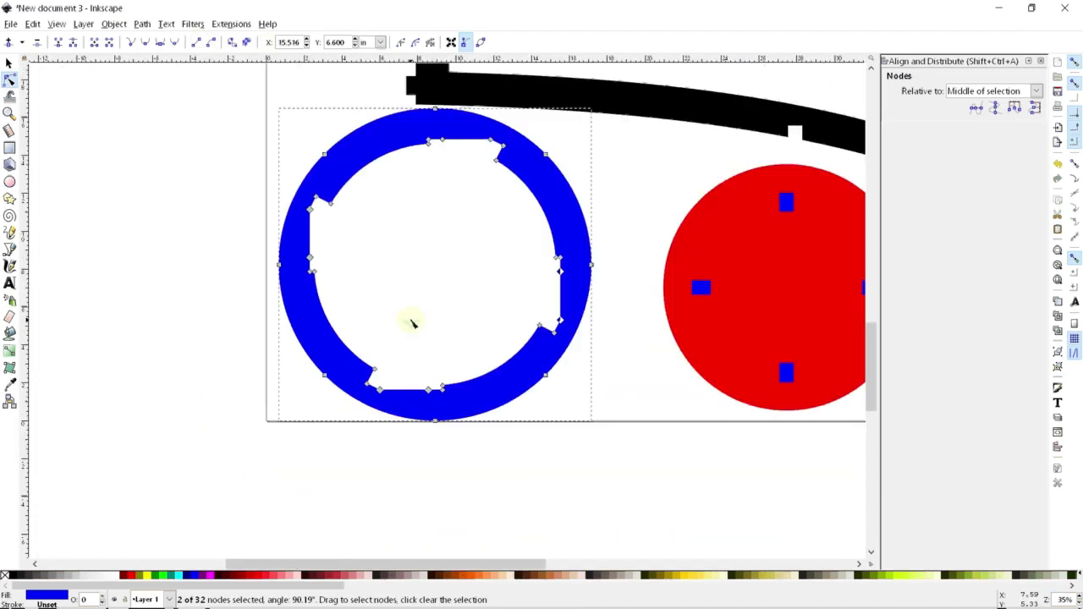
pyautogui.click(9, 63)
pyautogui.click(208, 169)
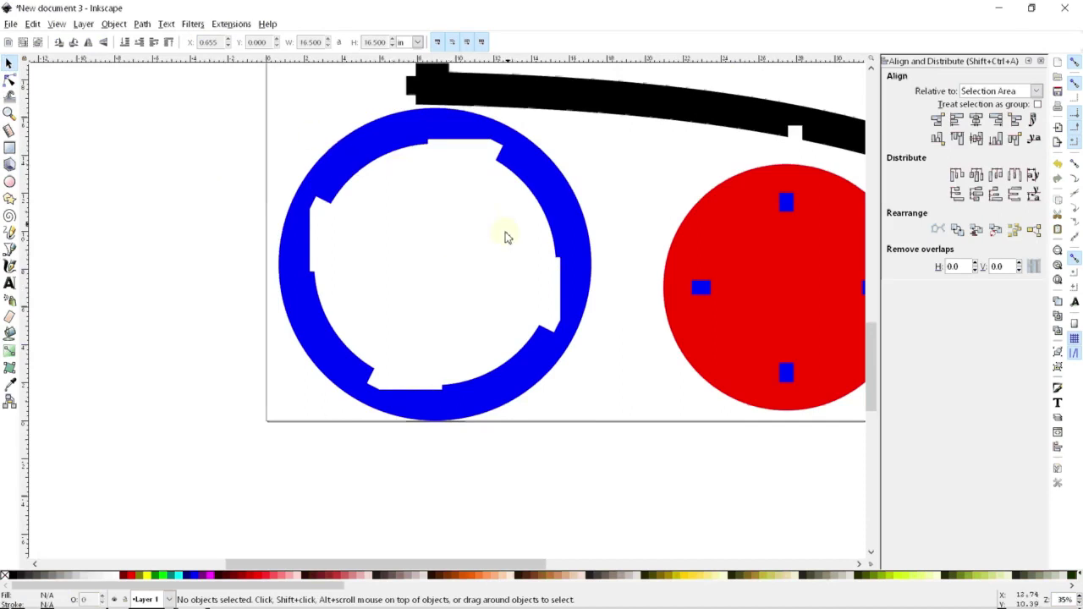
# - Draw a dark red circle about 0.12 in across inside the notch of the lower frame's short crossbar
pyautogui.scroll(4, 505, 234)
pyautogui.scroll(-1, 436, 368)
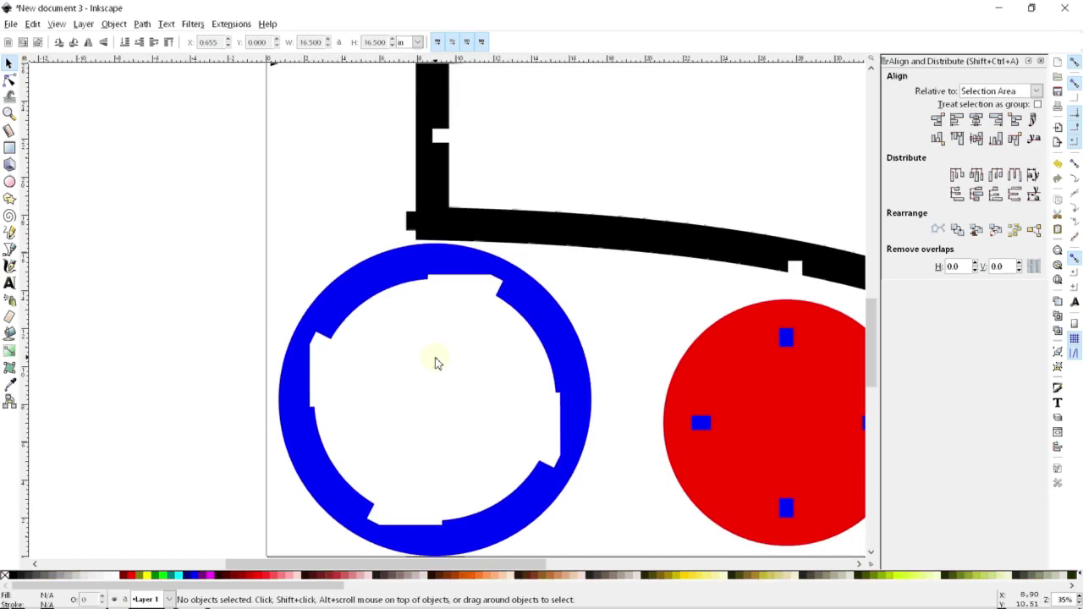
pyautogui.keyDown('ctrl'); pyautogui.scroll(-3, 375, 387); pyautogui.keyUp('ctrl')
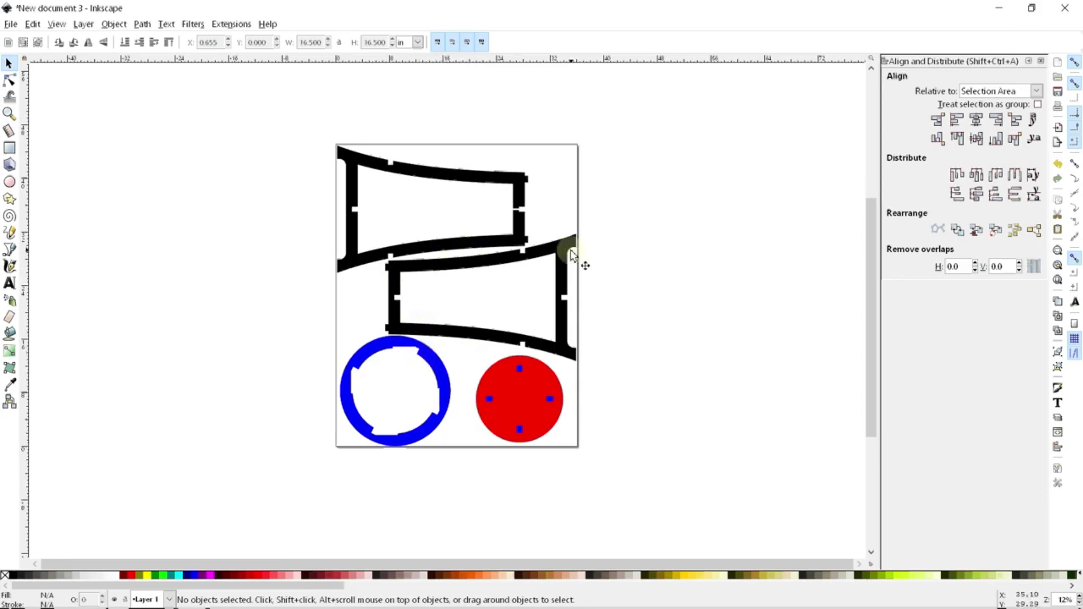
pyautogui.scroll(5, 411, 294)
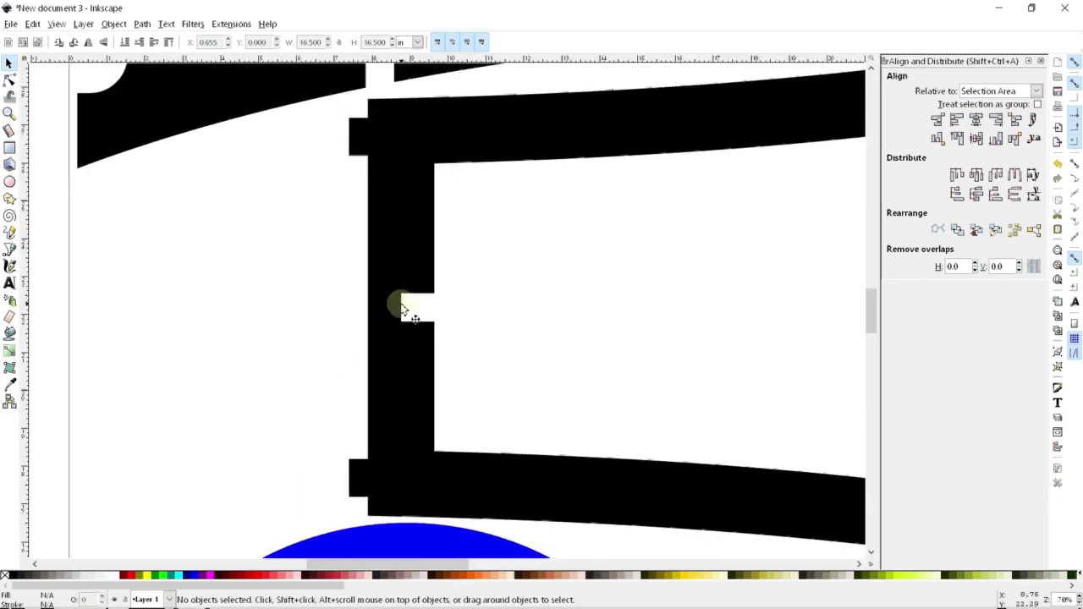
pyautogui.scroll(1, 402, 301)
pyautogui.scroll(3, 398, 303)
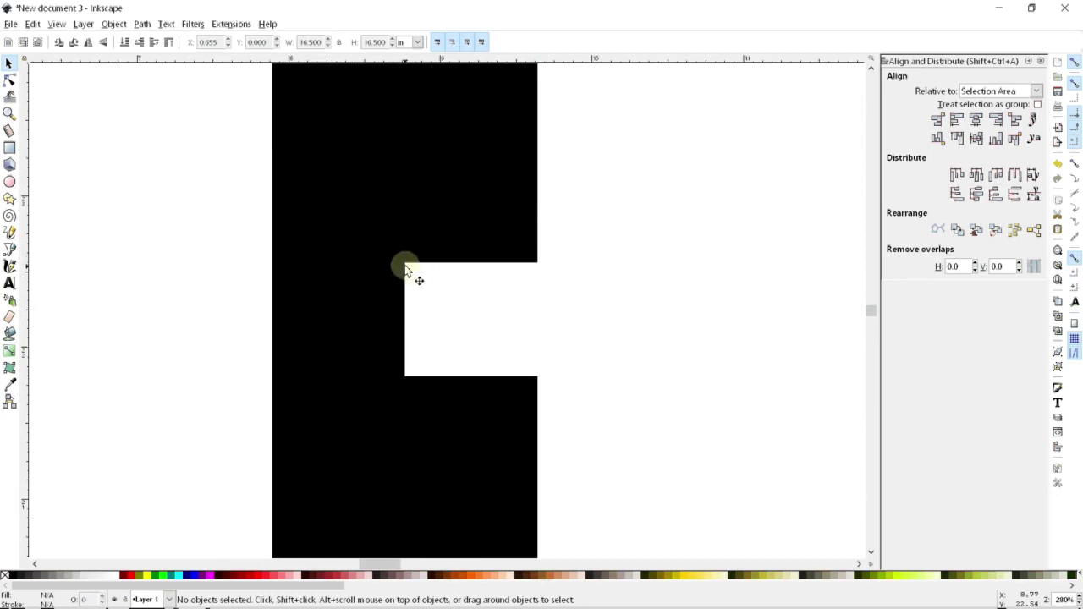
pyautogui.click(10, 182)
pyautogui.moveTo(508, 272); pyautogui.dragTo(488, 294)
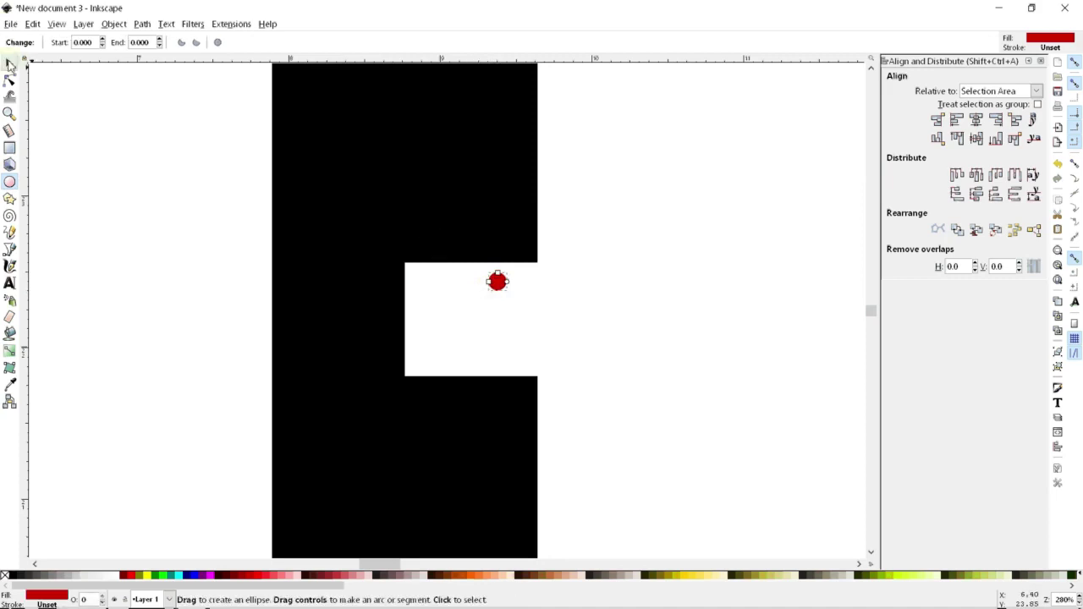
# - Set the dark red circle's width and height to 0.25 in
pyautogui.click(10, 63)
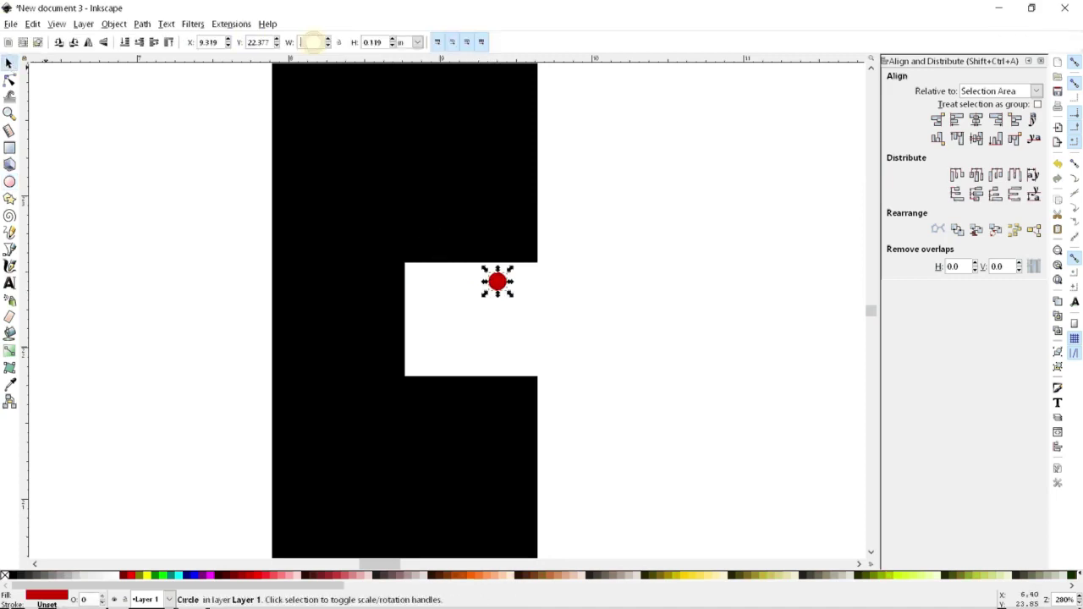
pyautogui.write('0.25')
pyautogui.press('Tab')
pyautogui.write('0.25')
pyautogui.press('Return')
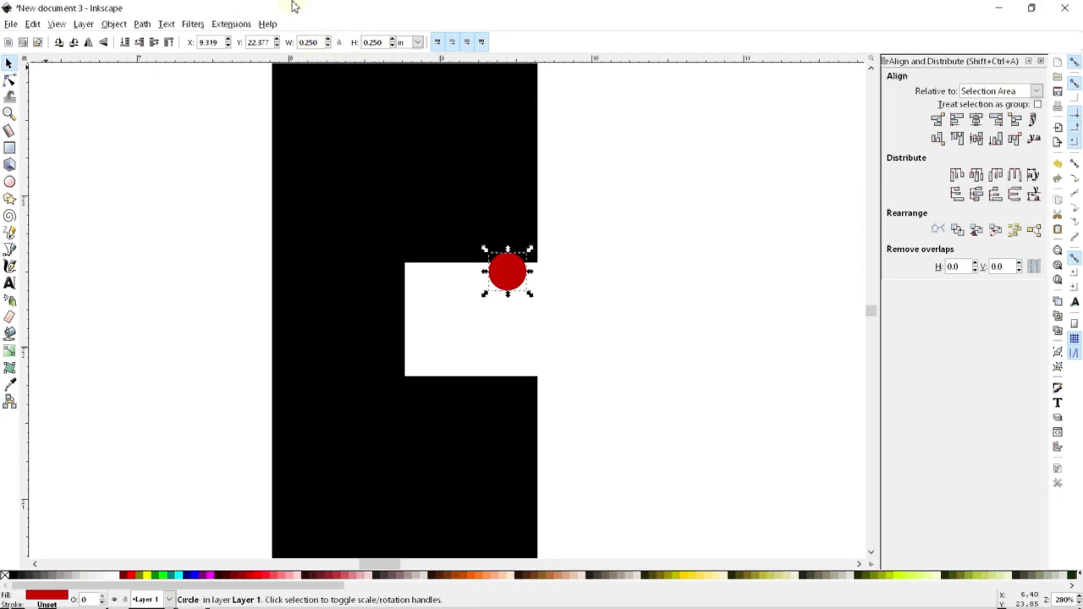
# - Move the 0.25 in circle into the upper inner corner of the crossbar notch, touching both edges
pyautogui.click(158, 168)
pyautogui.moveTo(509, 275); pyautogui.dragTo(424, 286)
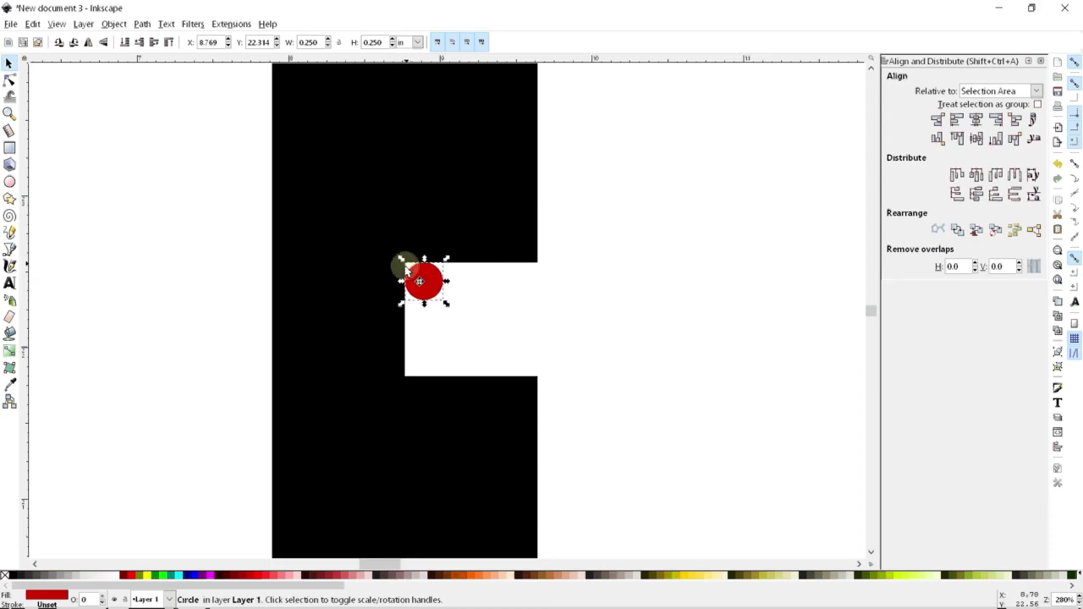
pyautogui.scroll(-5, 428, 321)
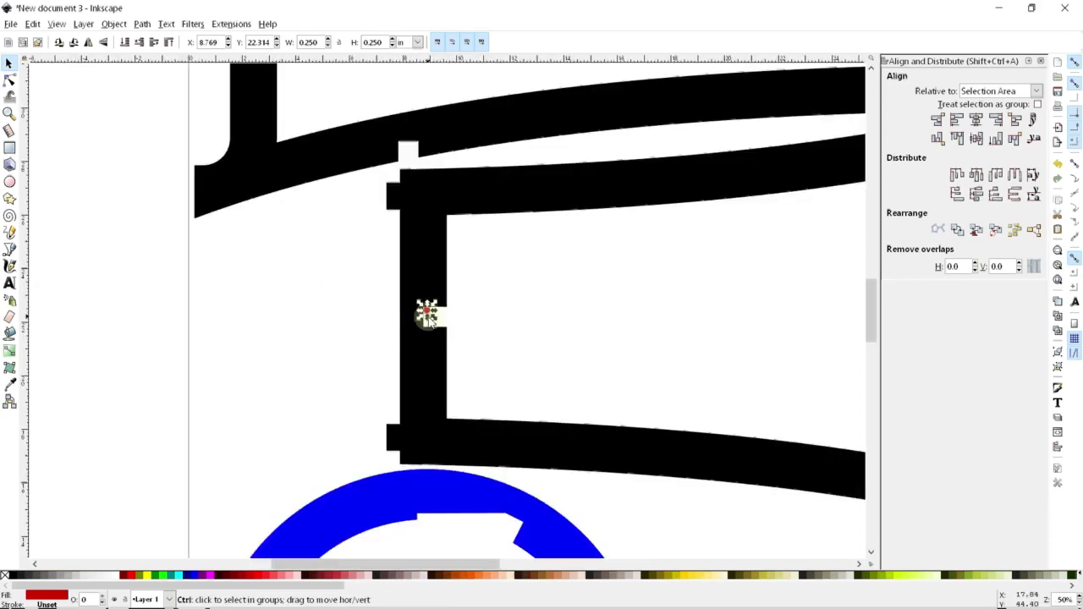
pyautogui.scroll(3, 470, 188)
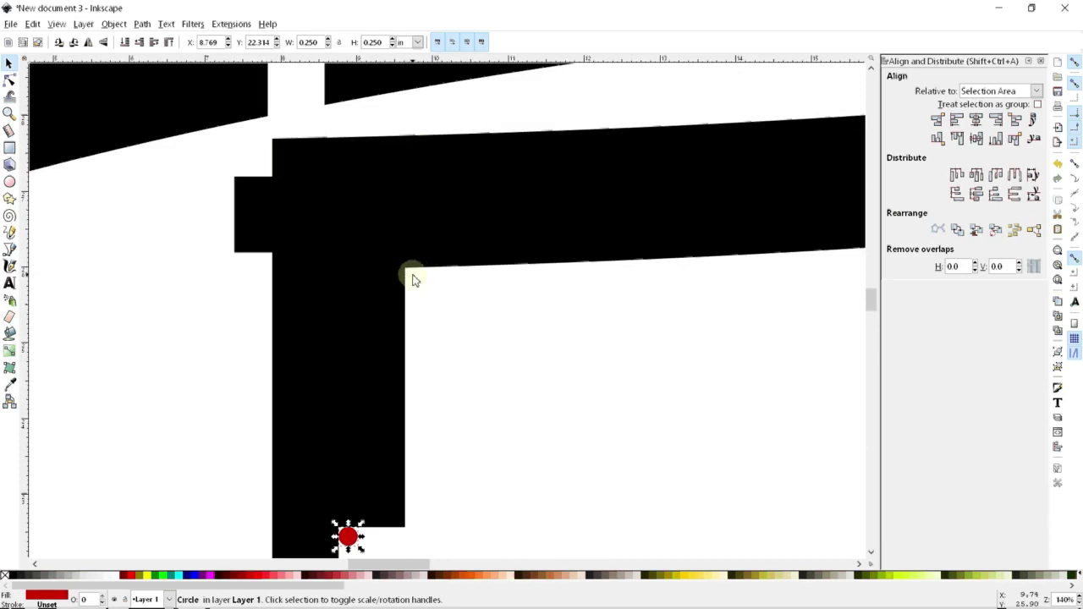
# - Snap the 0.25 in circle to the crossbar notch's upper inner corner, centred on the upper edge and touching the inner edge
pyautogui.scroll(-10, 413, 280)
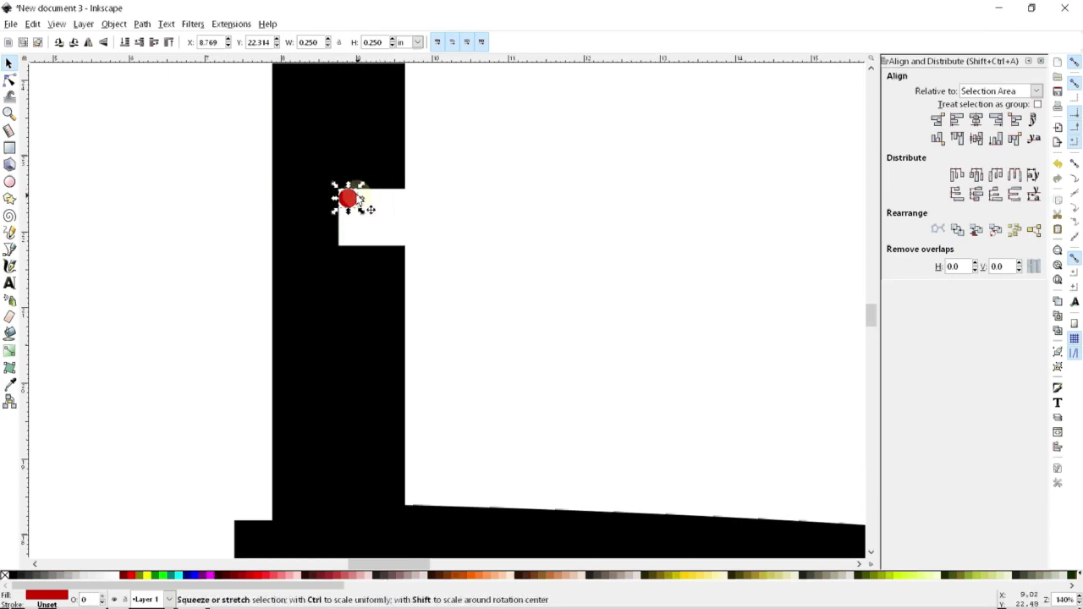
pyautogui.scroll(3, 366, 201)
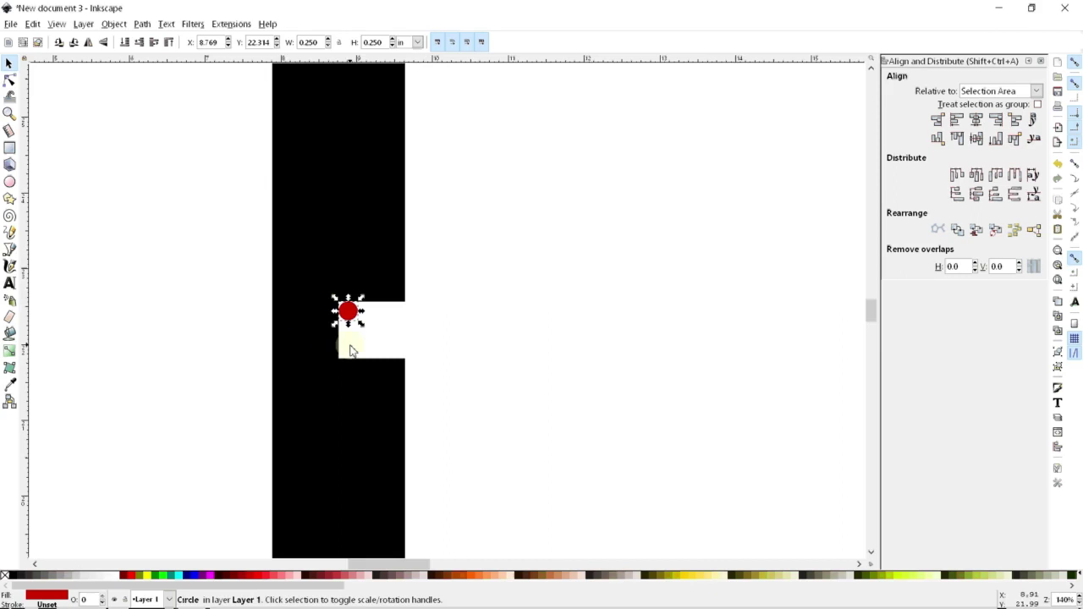
pyautogui.scroll(3, 292, 347)
pyautogui.scroll(1, 508, 313)
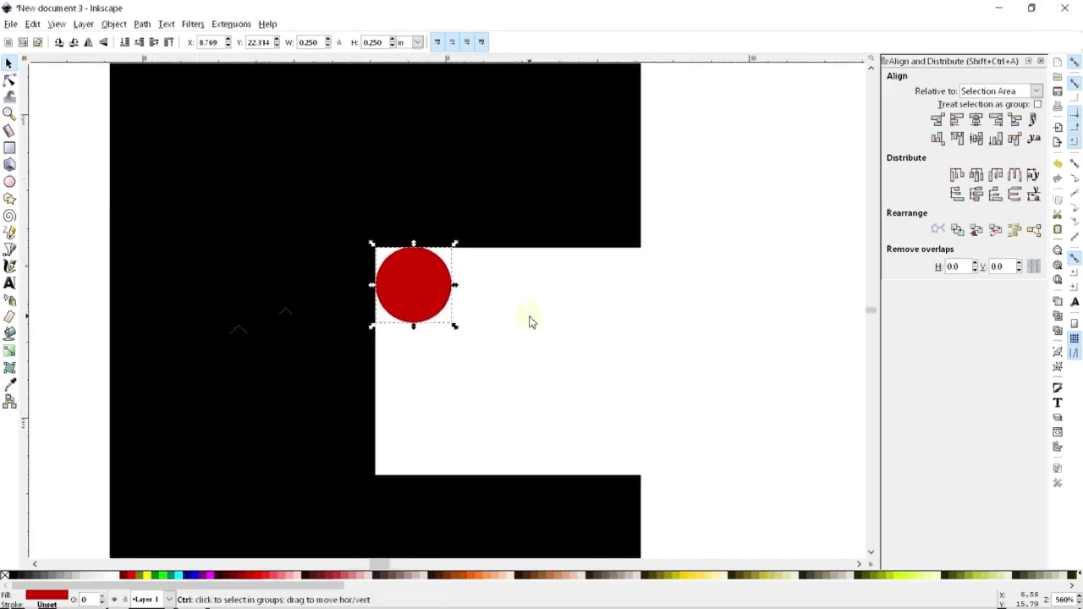
pyautogui.moveTo(424, 290); pyautogui.dragTo(447, 231)
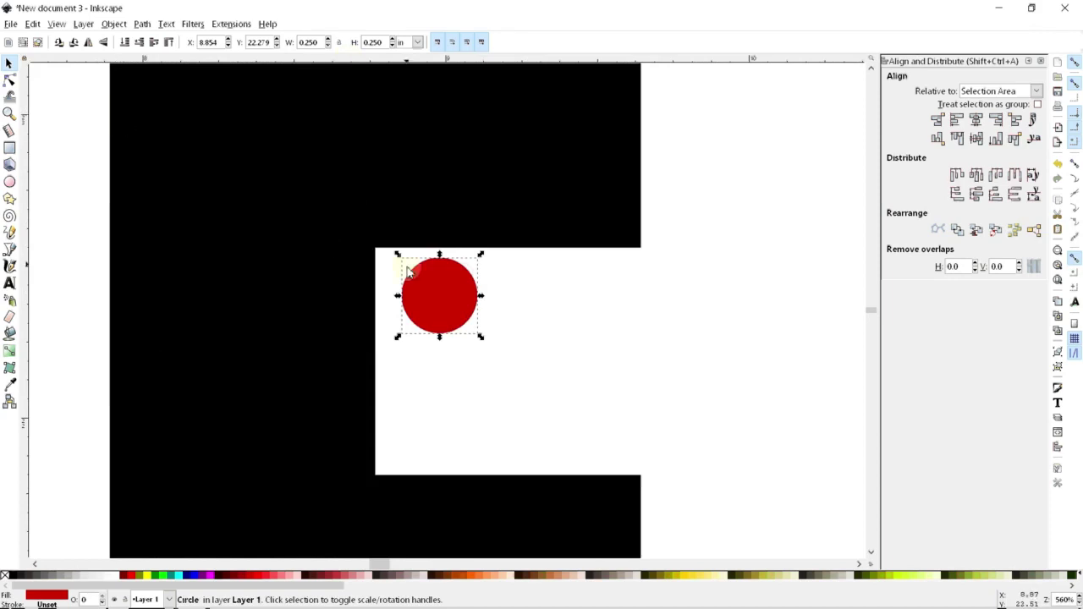
pyautogui.moveTo(408, 271); pyautogui.dragTo(395, 272)
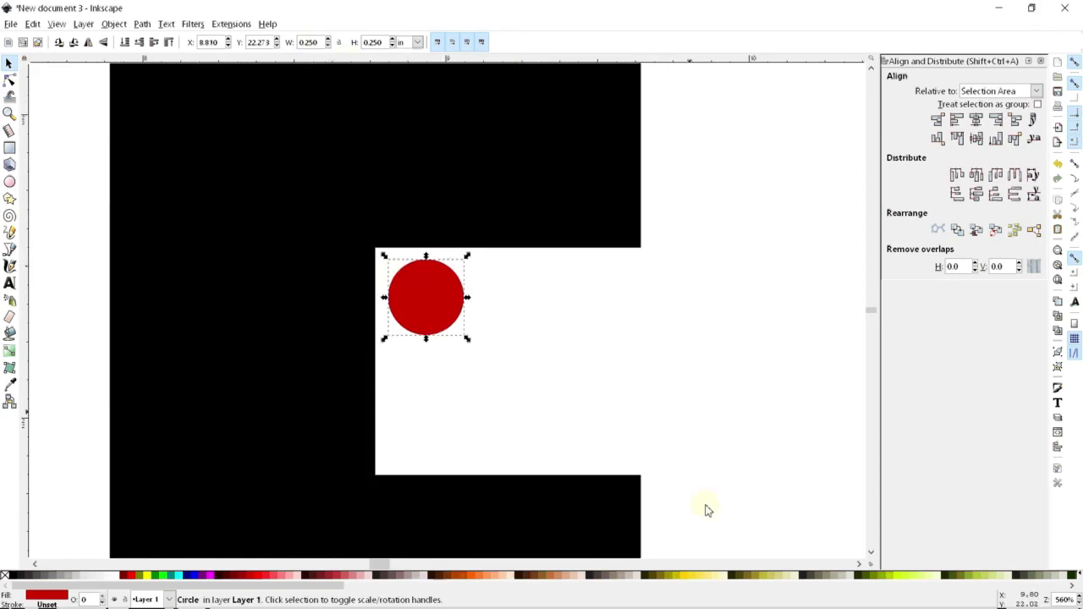
pyautogui.hotkey('ctrl', 'z')
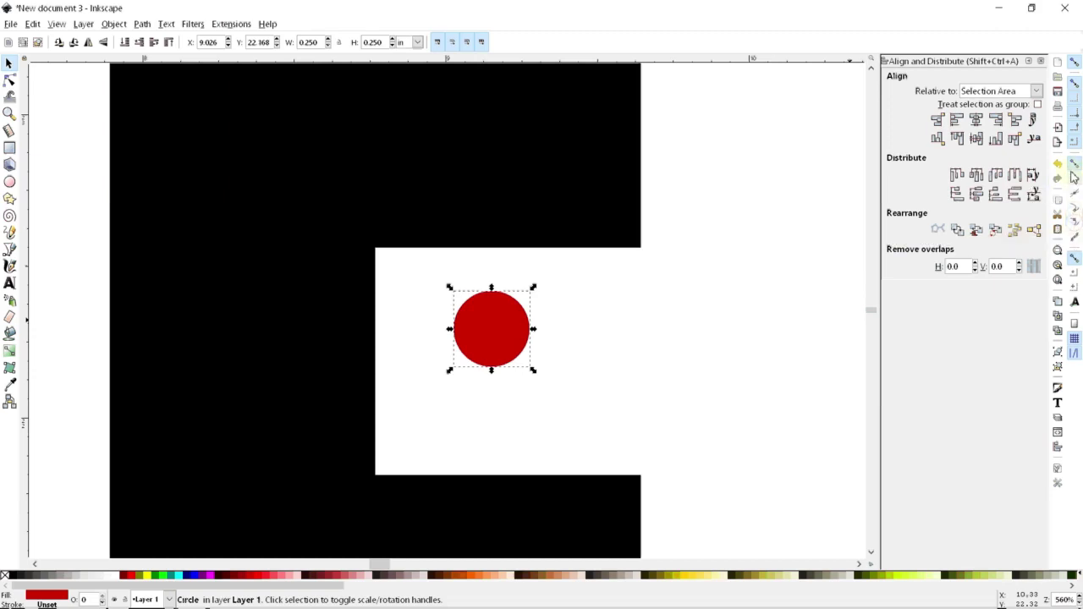
pyautogui.moveTo(479, 339); pyautogui.dragTo(457, 317)
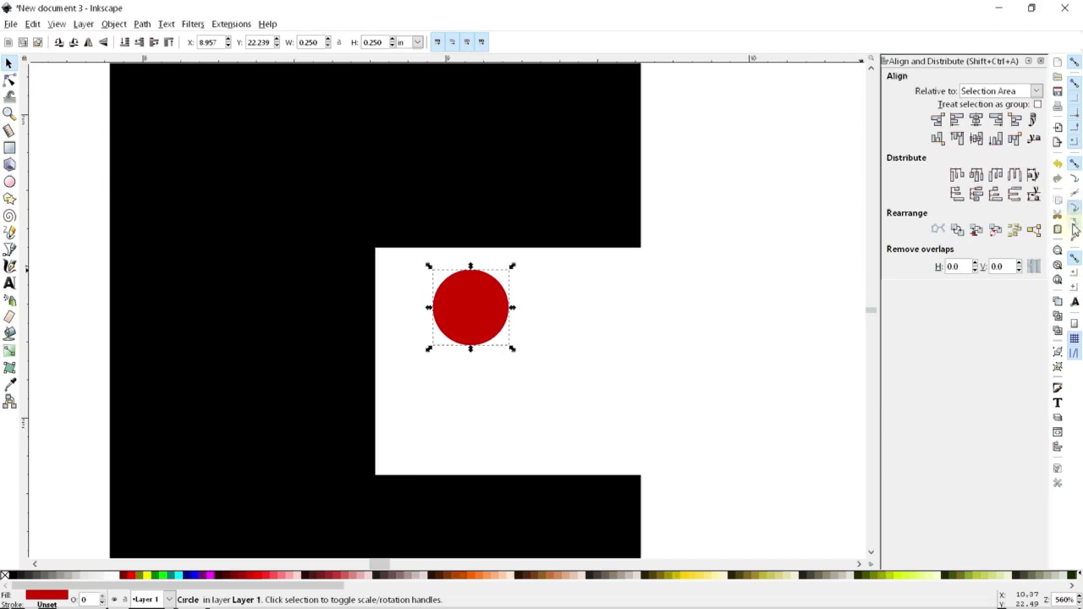
pyautogui.moveTo(475, 306); pyautogui.dragTo(415, 249)
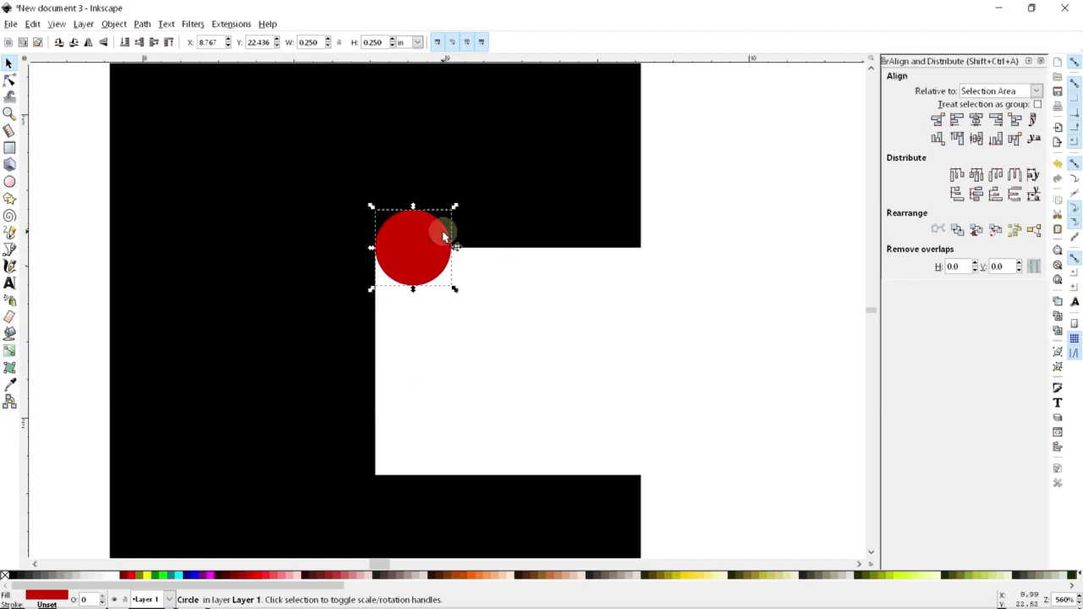
# - Copy the circle to the same notch's lower inner corner, centred on the lower edge and touching the inner edge
pyautogui.hotkey('ctrl', 'c')
pyautogui.hotkey('ctrl', 'v')
pyautogui.moveTo(523, 313); pyautogui.dragTo(419, 470)
# - Combine the two corner circles into one path and subtract it from the lower frame with Difference
pyautogui.click(429, 271)
pyautogui.keyDown('shift'); pyautogui.click(424, 474); pyautogui.keyUp('shift')
pyautogui.hotkey('ctrl', 'k')
pyautogui.keyDown('shift'); pyautogui.click(276, 310); pyautogui.keyUp('shift')
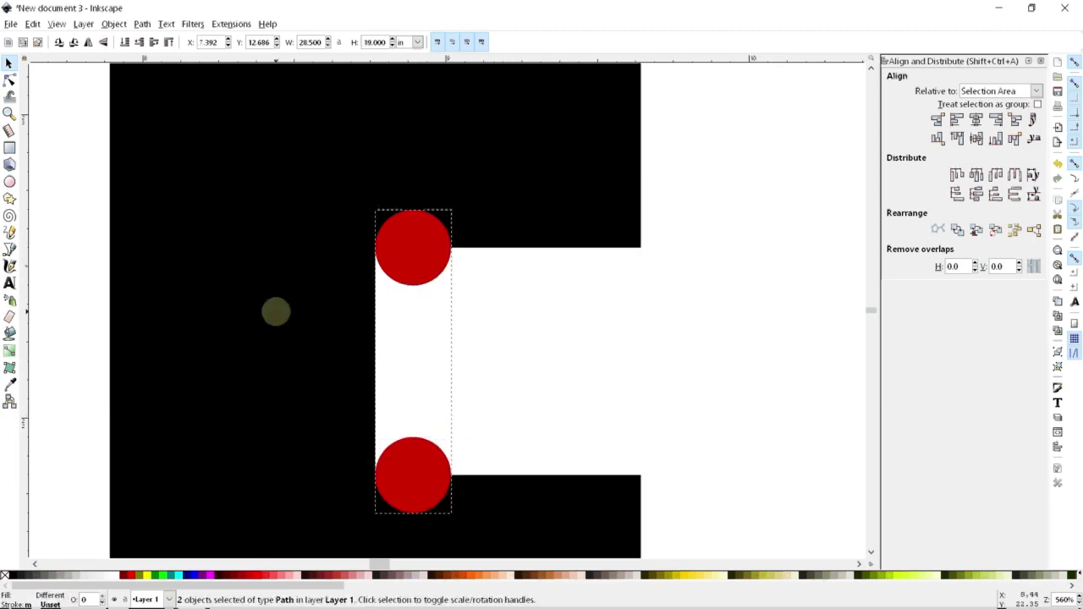
pyautogui.hotkey('ctrl', '-')
pyautogui.scroll(-3, 550, 271)
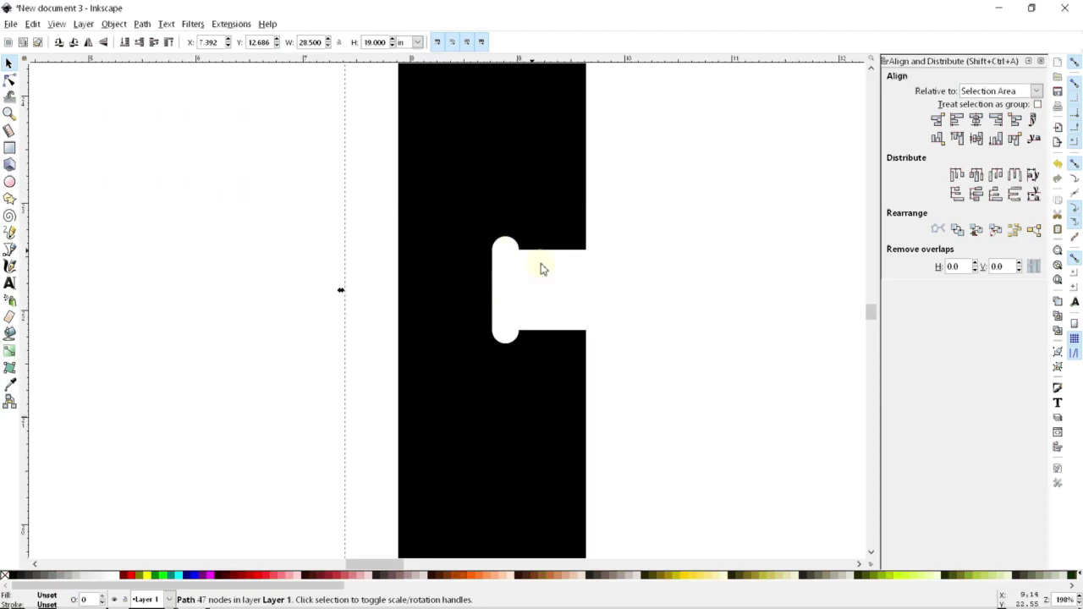
pyautogui.hotkey('ctrl', 'z')
pyautogui.hotkey('ctrl', 'shift', 'z')
# - Place two 0.25 in circles at the inner corners of the notch in the upper frame's lower rail, centred on its sides
pyautogui.scroll(-6, 496, 286)
pyautogui.scroll(3, 496, 286)
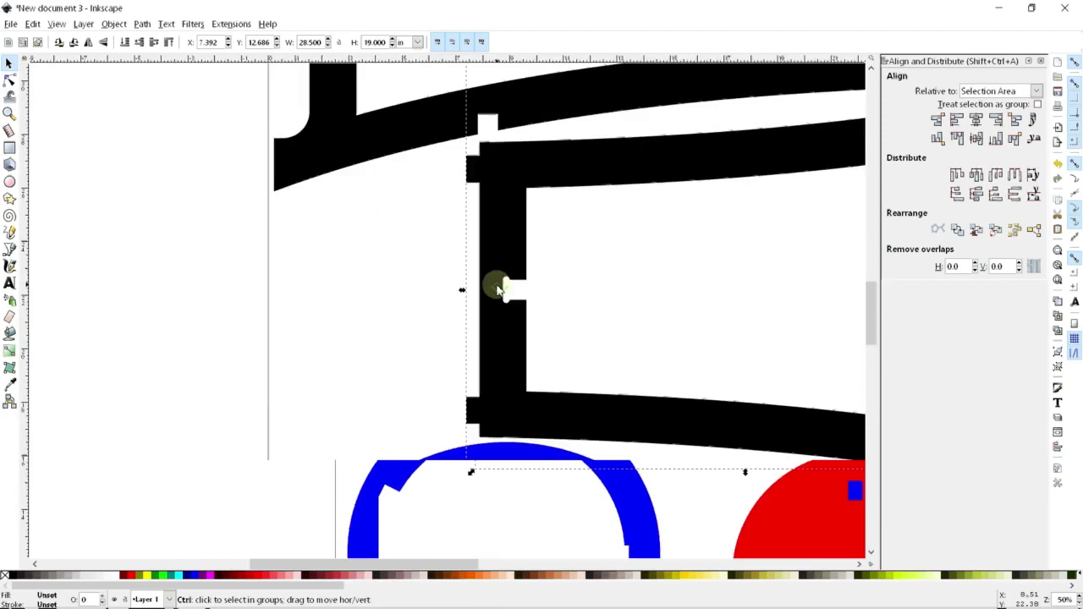
pyautogui.scroll(3, 516, 313)
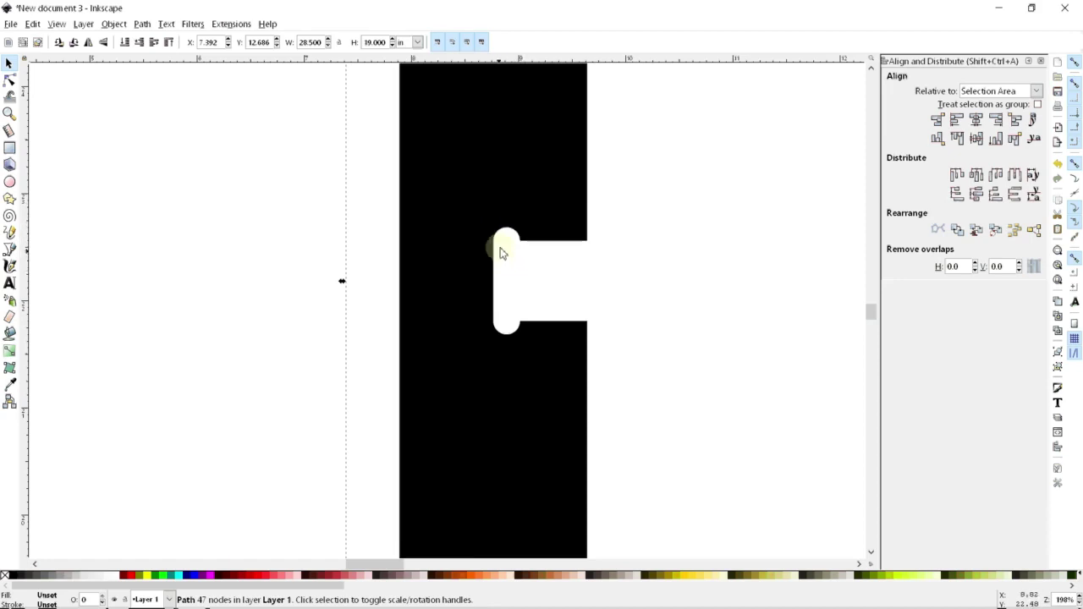
pyautogui.scroll(-2, 502, 248)
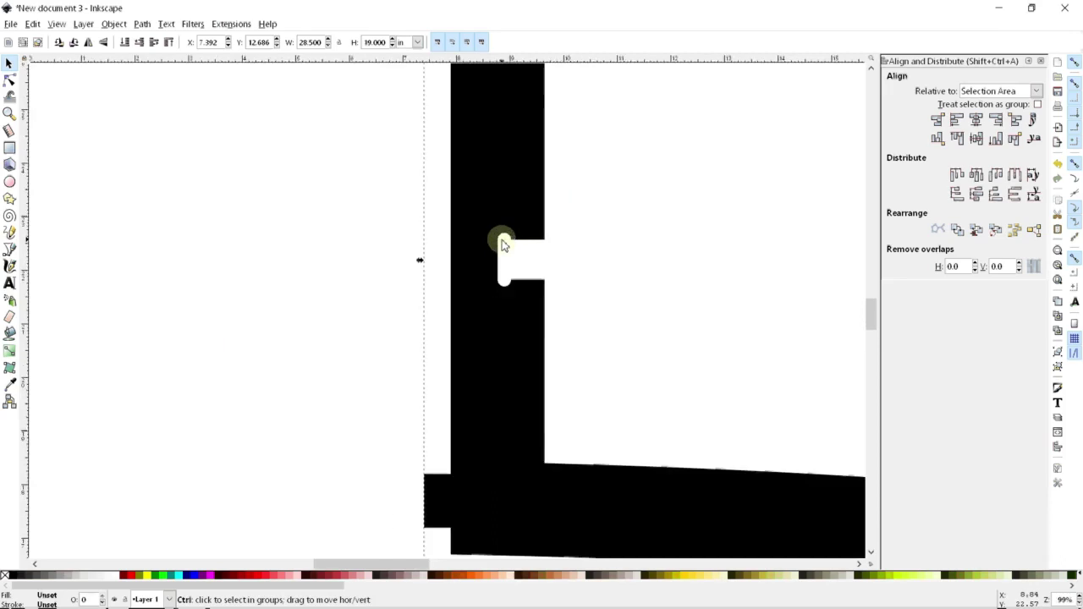
pyautogui.scroll(-2, 502, 245)
pyautogui.scroll(-3, 491, 234)
pyautogui.scroll(1, 484, 242)
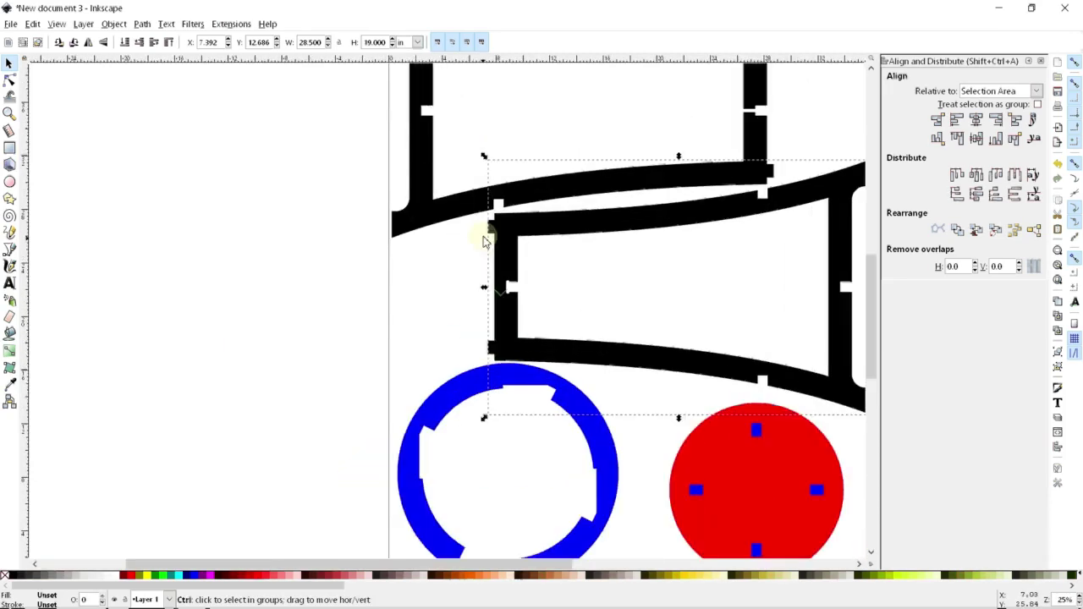
pyautogui.scroll(7, 484, 242)
pyautogui.hotkey('ctrl', 'v')
pyautogui.moveTo(466, 231); pyautogui.dragTo(557, 298)
pyautogui.hotkey('ctrl', 'd')
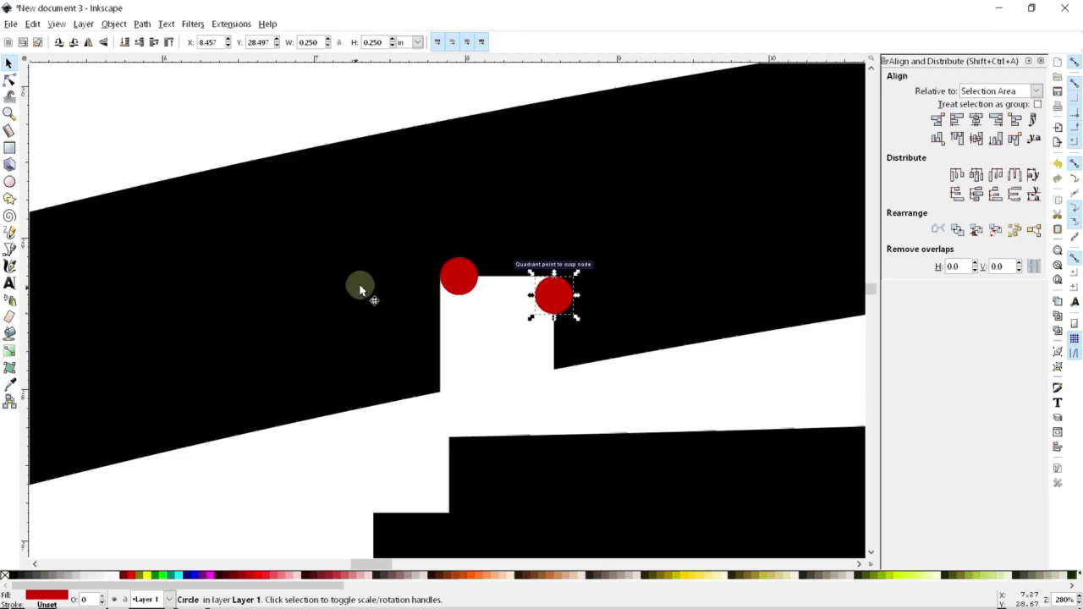
pyautogui.moveTo(464, 280); pyautogui.dragTo(441, 298)
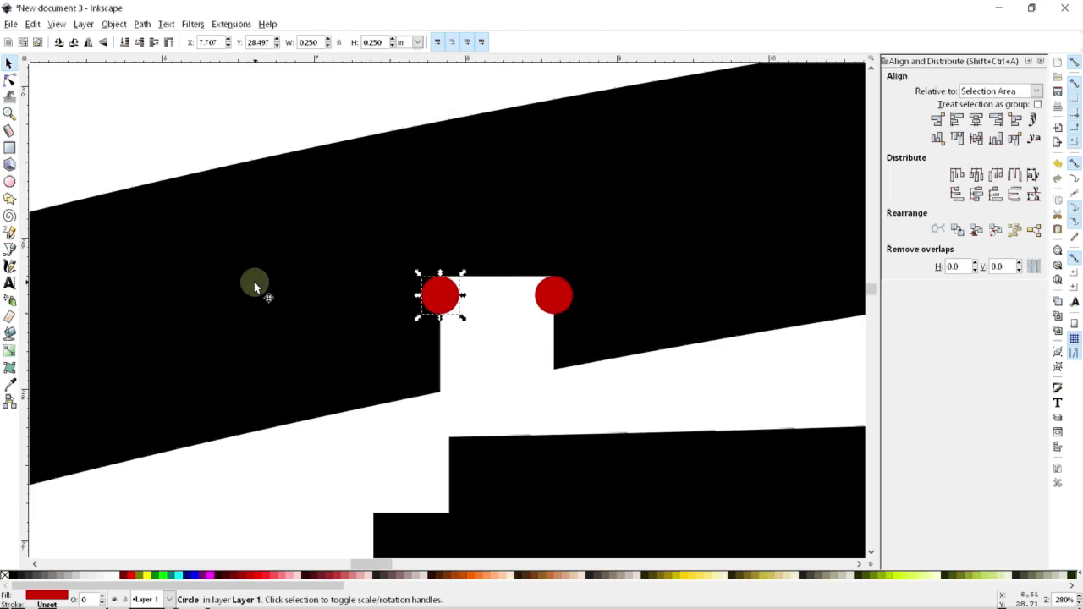
# - Combine the rail notch's two circles into one path and subtract it from the upper frame with Difference
pyautogui.keyDown('ctrl'); pyautogui.scroll(-7, 415, 275); pyautogui.keyUp('ctrl')
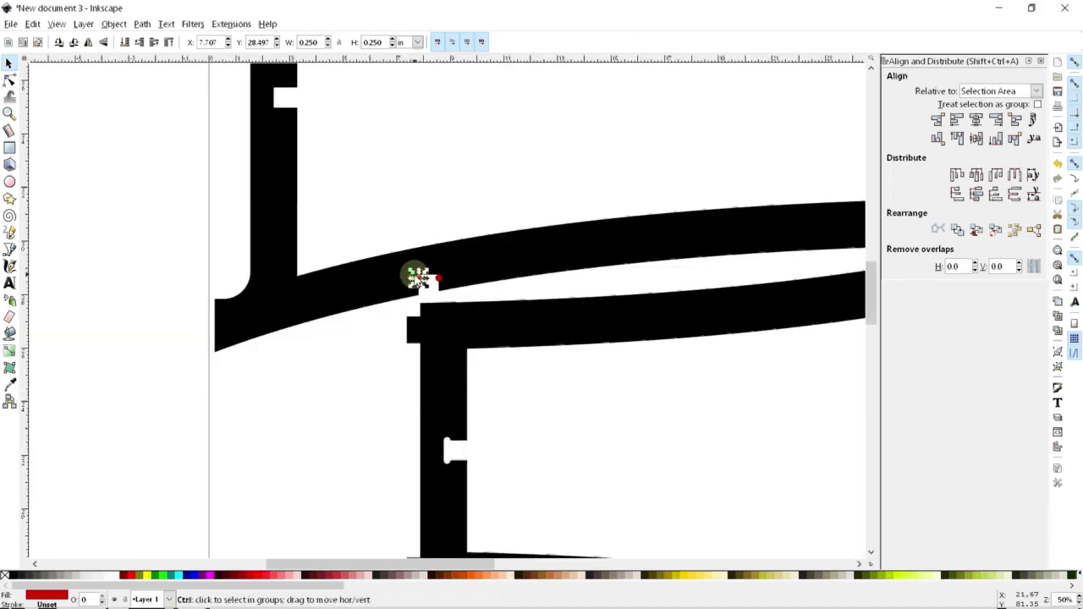
pyautogui.keyDown('ctrl'); pyautogui.scroll(2, 415, 290); pyautogui.keyUp('ctrl')
pyautogui.keyDown('ctrl'); pyautogui.scroll(4, 398, 275); pyautogui.keyUp('ctrl')
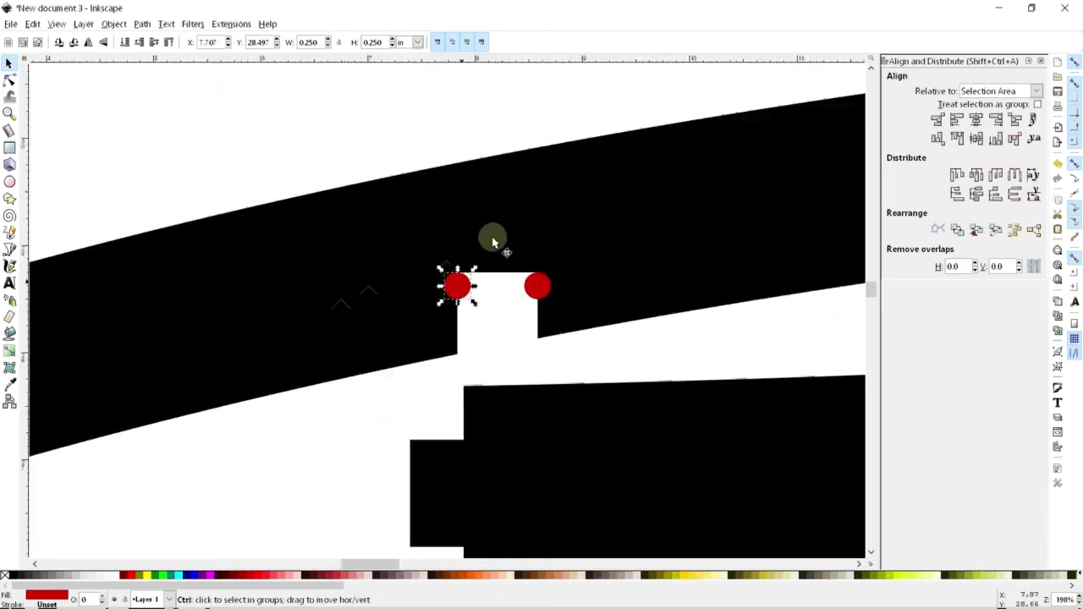
pyautogui.keyDown('shift'); pyautogui.click(446, 293); pyautogui.keyUp('shift')
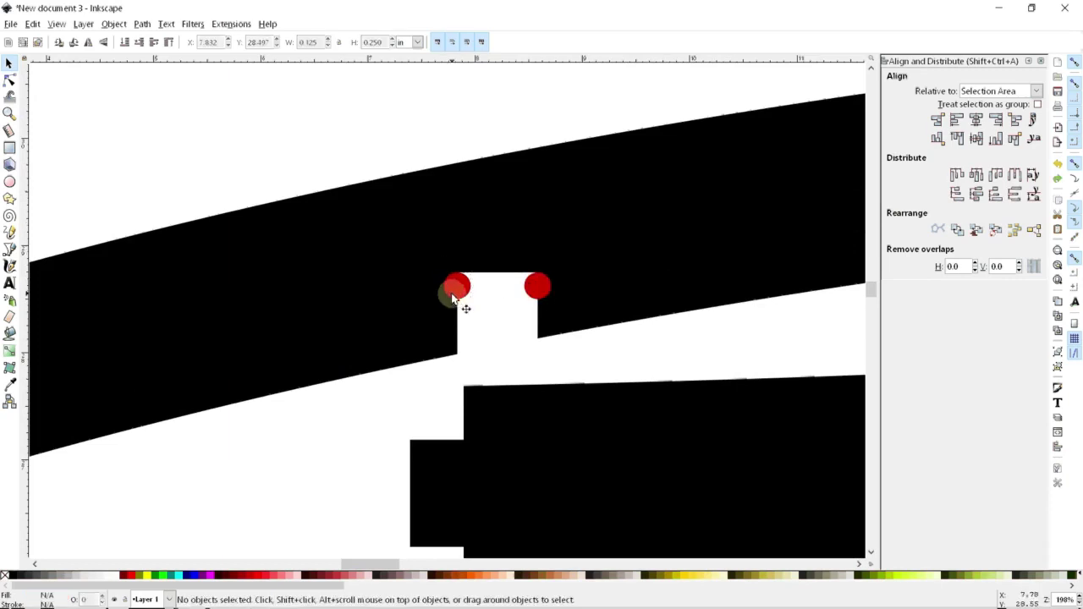
pyautogui.keyDown('shift'); pyautogui.click(454, 289); pyautogui.keyUp('shift')
pyautogui.keyDown('shift'); pyautogui.click(532, 286); pyautogui.keyUp('shift')
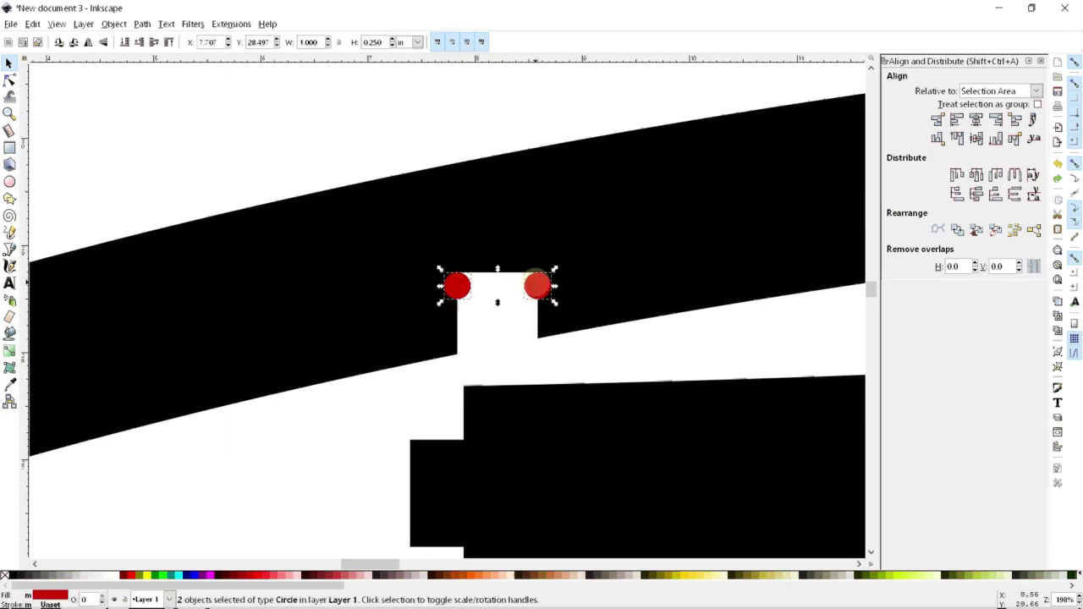
pyautogui.click(565, 324)
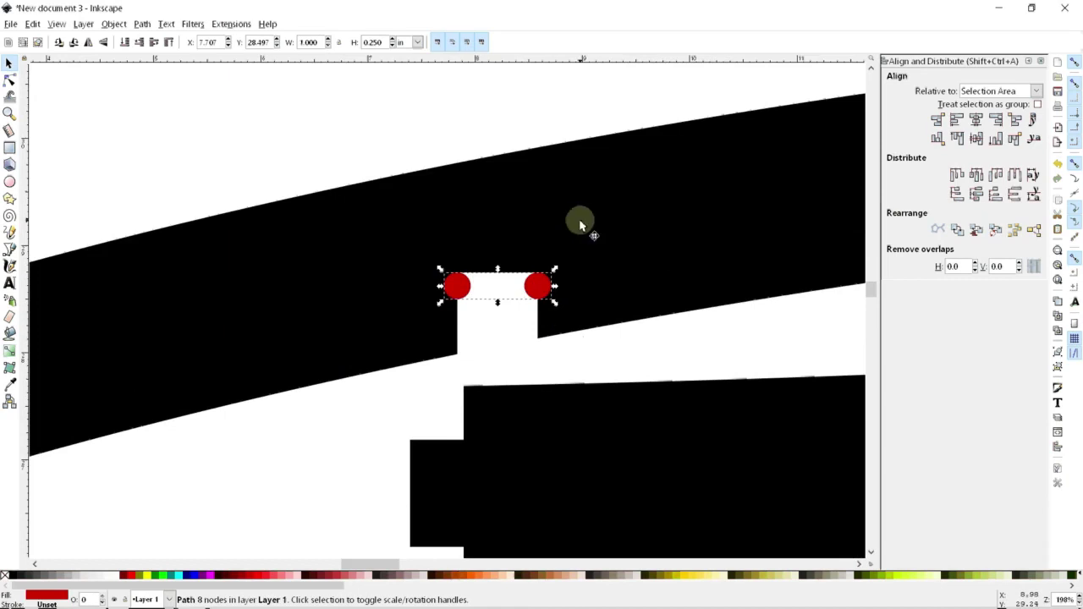
pyautogui.click(539, 289)
pyautogui.keyDown('shift'); pyautogui.click(541, 225); pyautogui.keyUp('shift')
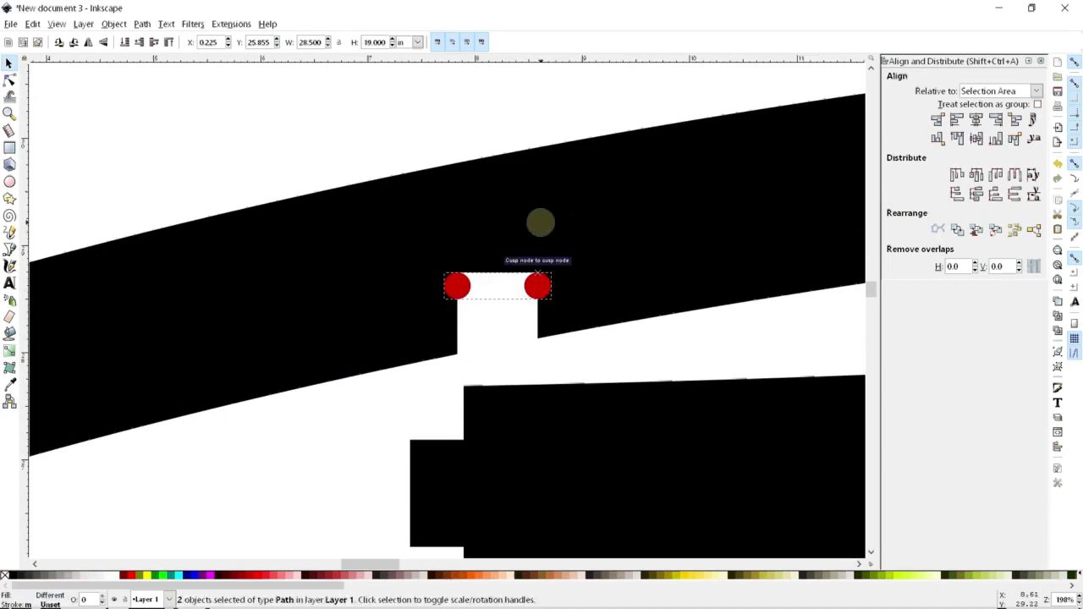
pyautogui.hotkey('ctrl', '-')
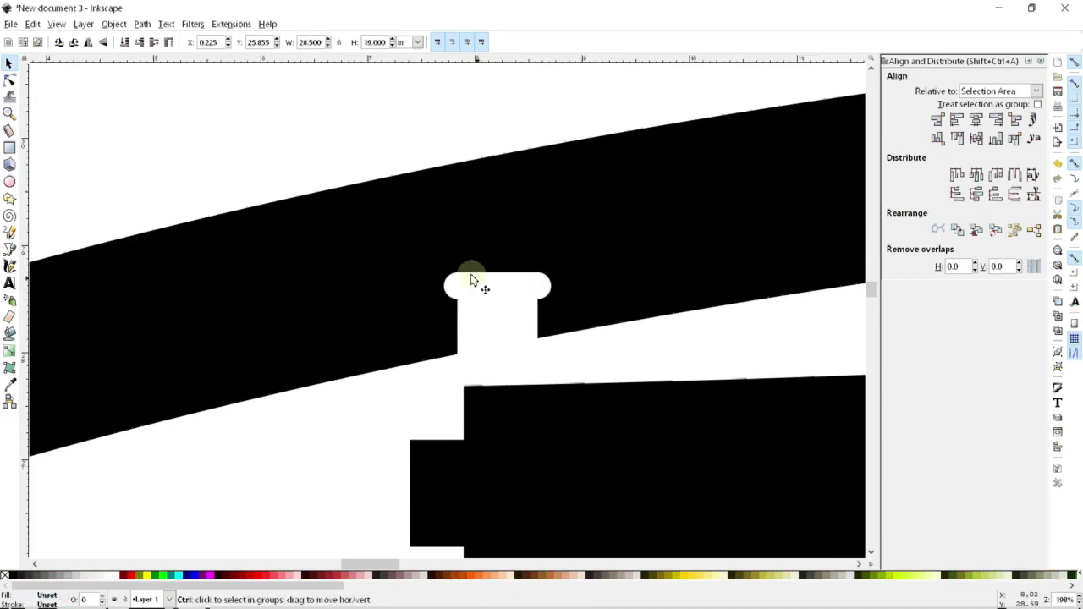
# - Deselect everything and examine the rounded corner reliefs on the frames' notches and tabs, the ring's notches and the seat's slots
pyautogui.press('5')
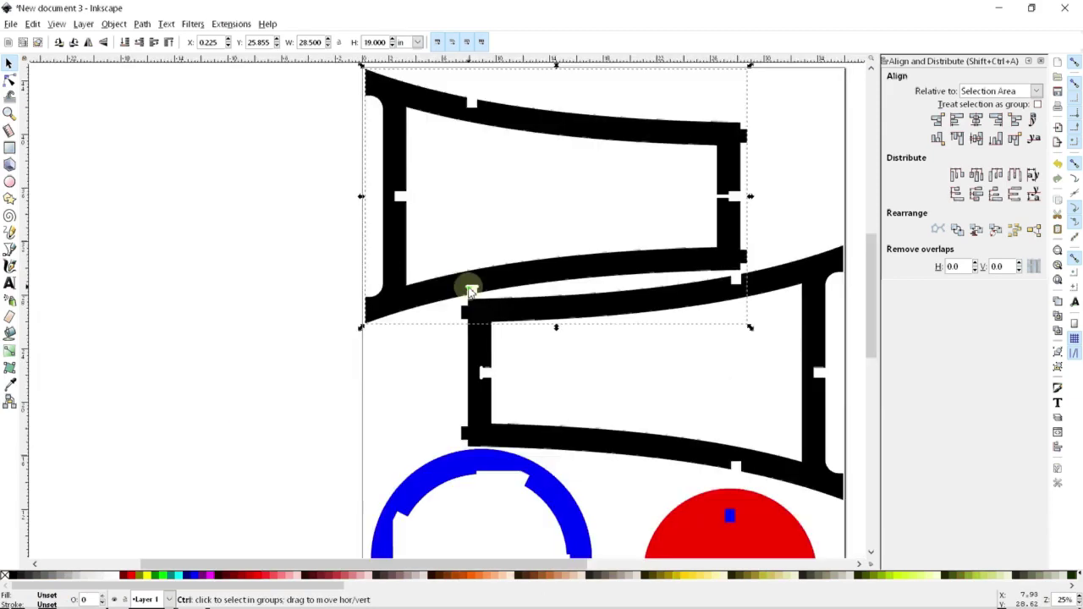
pyautogui.click(246, 107)
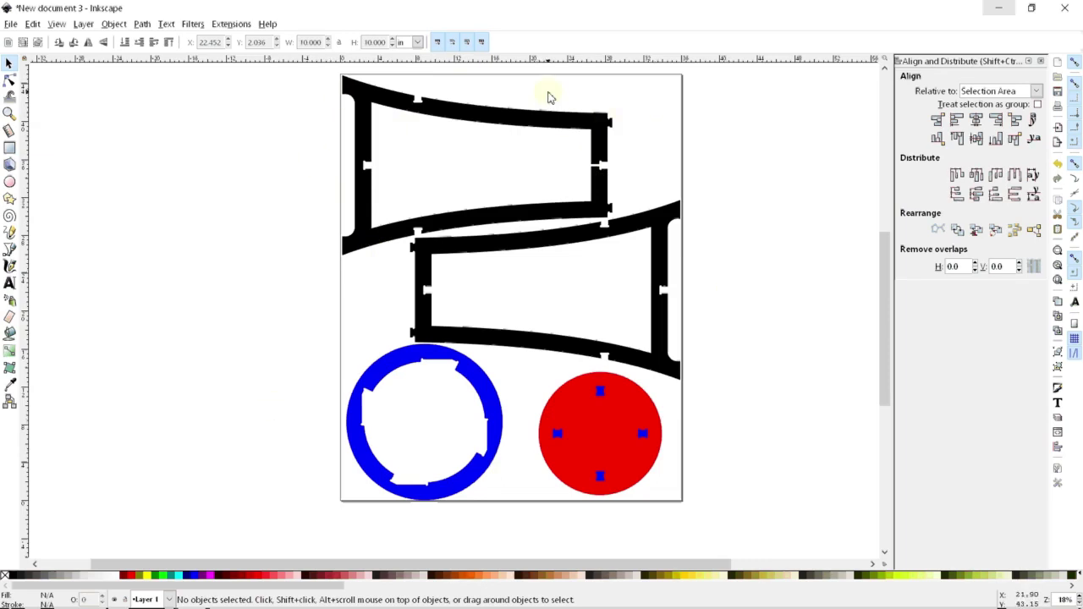
pyautogui.scroll(4, 358, 165)
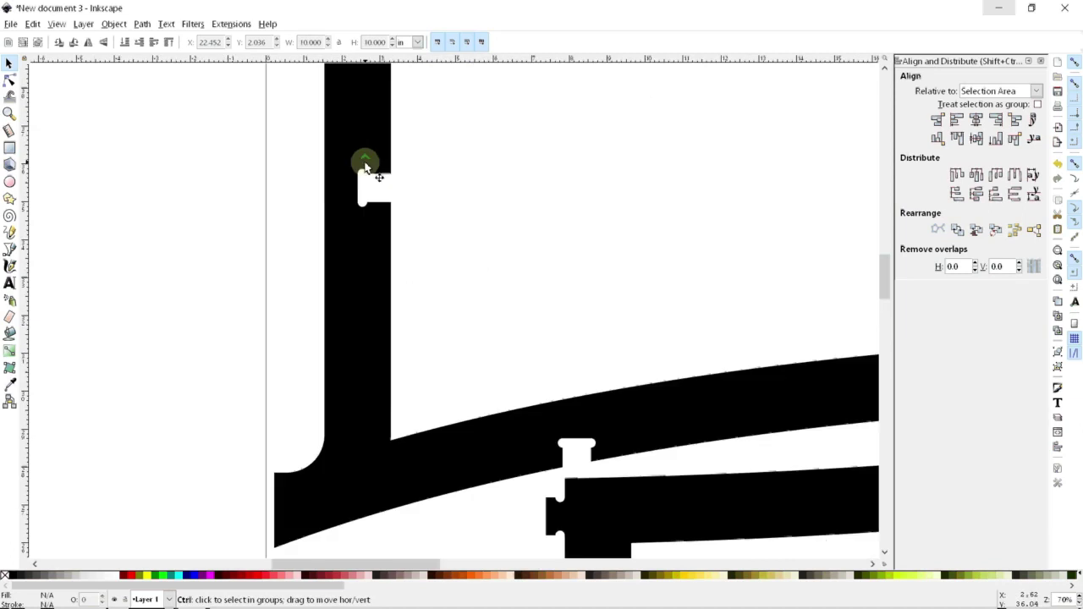
pyautogui.scroll(-2, 385, 220)
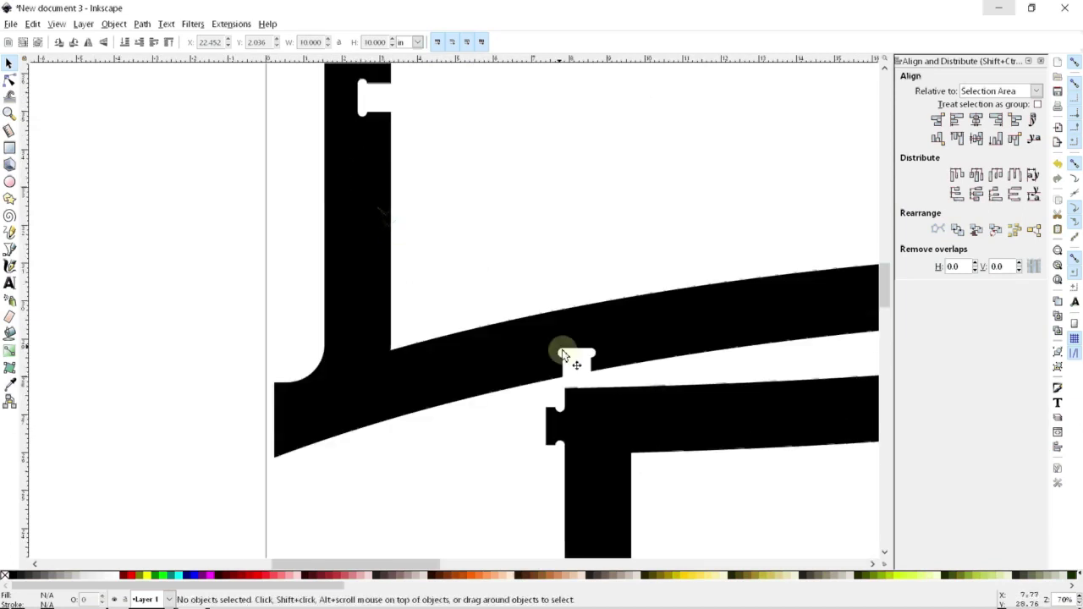
pyautogui.scroll(-3, 563, 407)
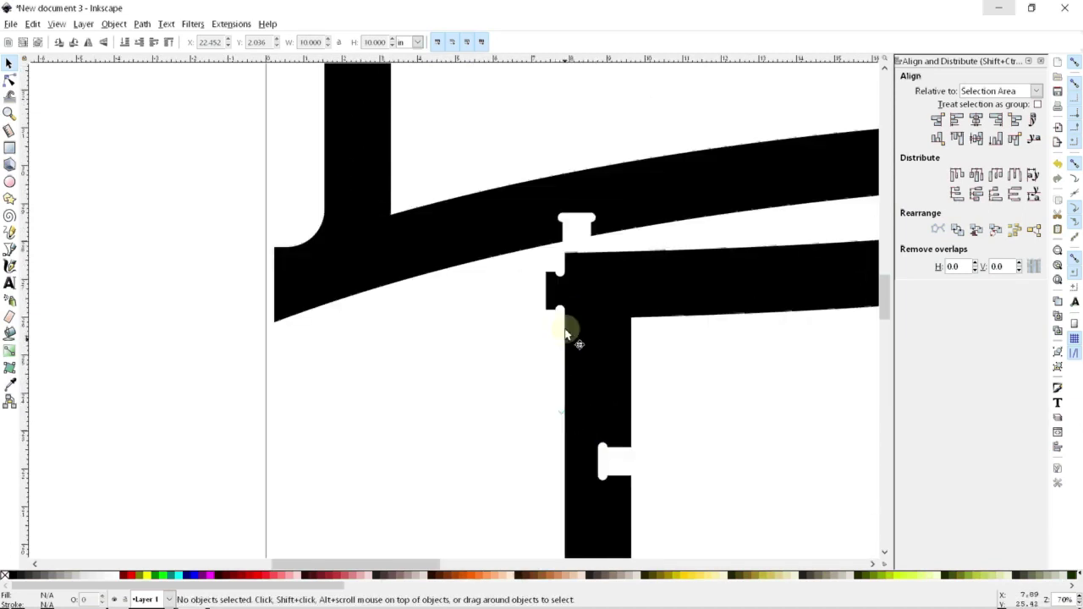
pyautogui.scroll(-5, 557, 315)
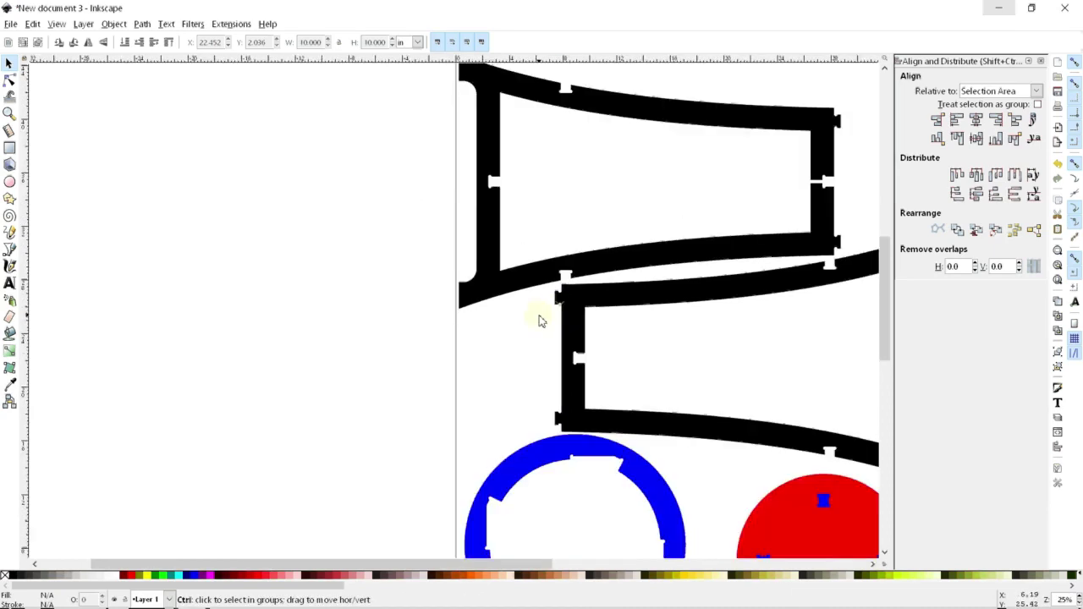
pyautogui.scroll(-2, 643, 341)
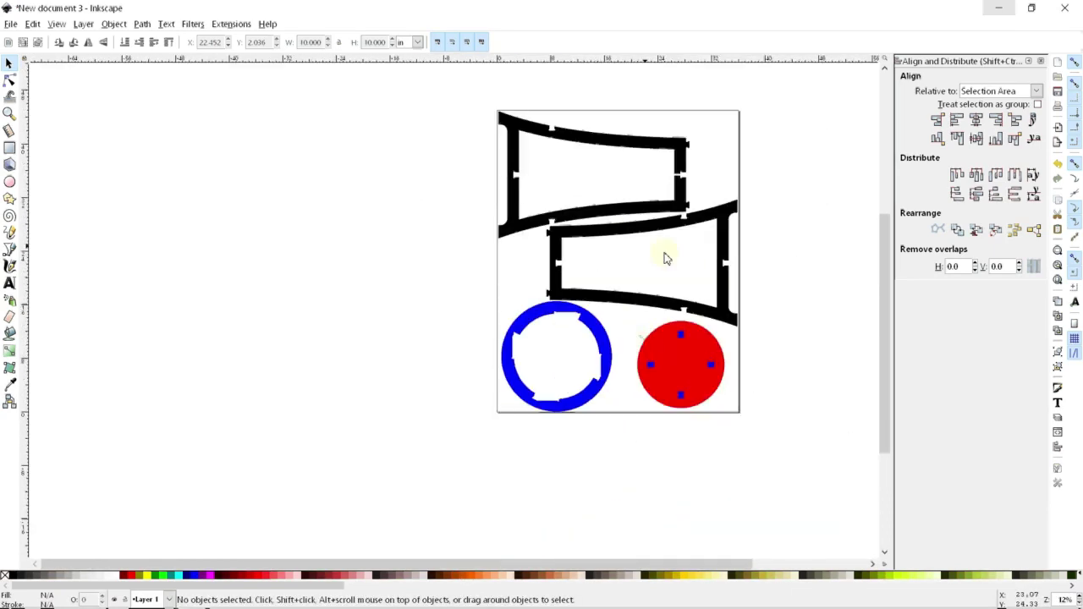
pyautogui.scroll(3, 682, 259)
pyautogui.scroll(3, 677, 341)
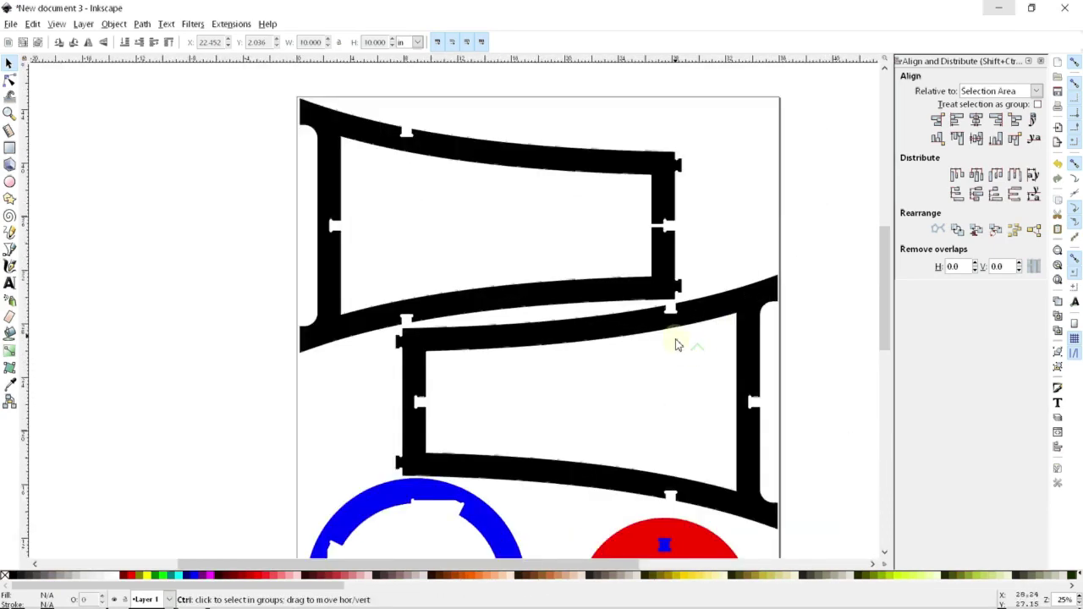
pyautogui.scroll(-2, 674, 370)
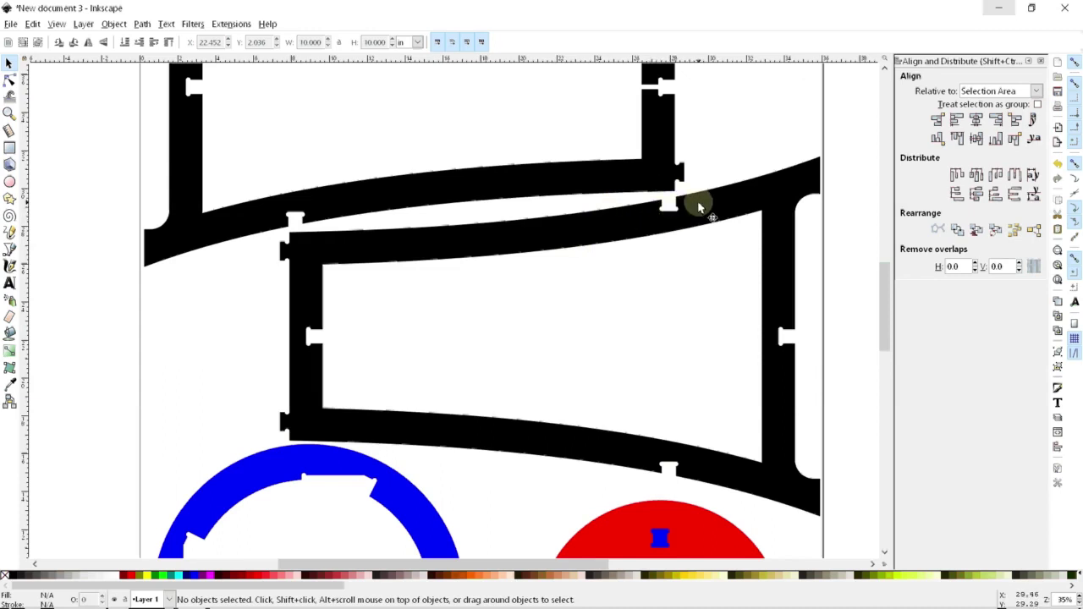
pyautogui.scroll(-2, 687, 249)
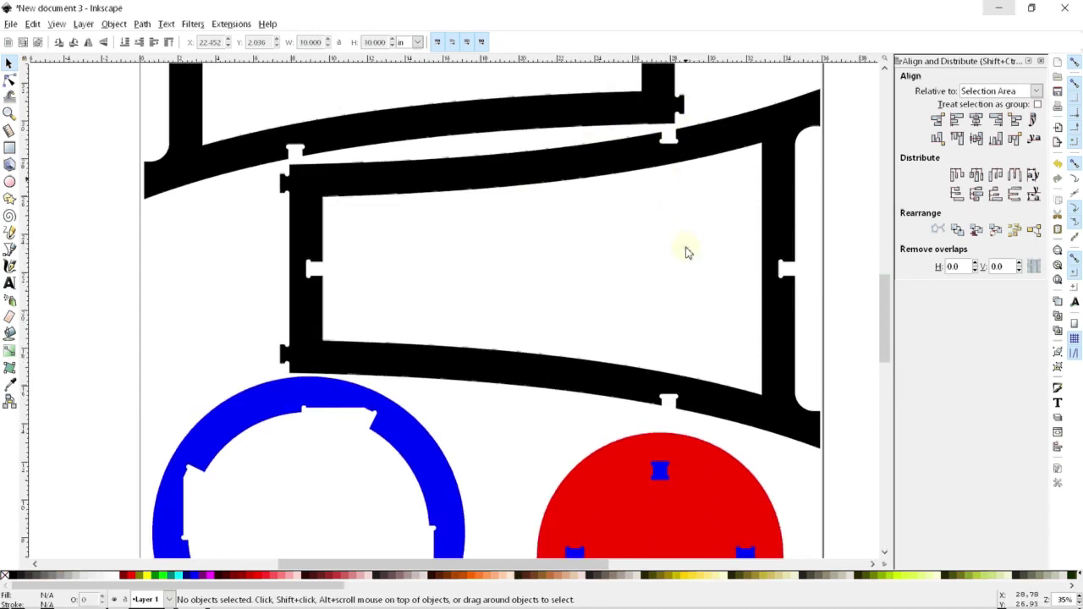
pyautogui.scroll(-6, 597, 265)
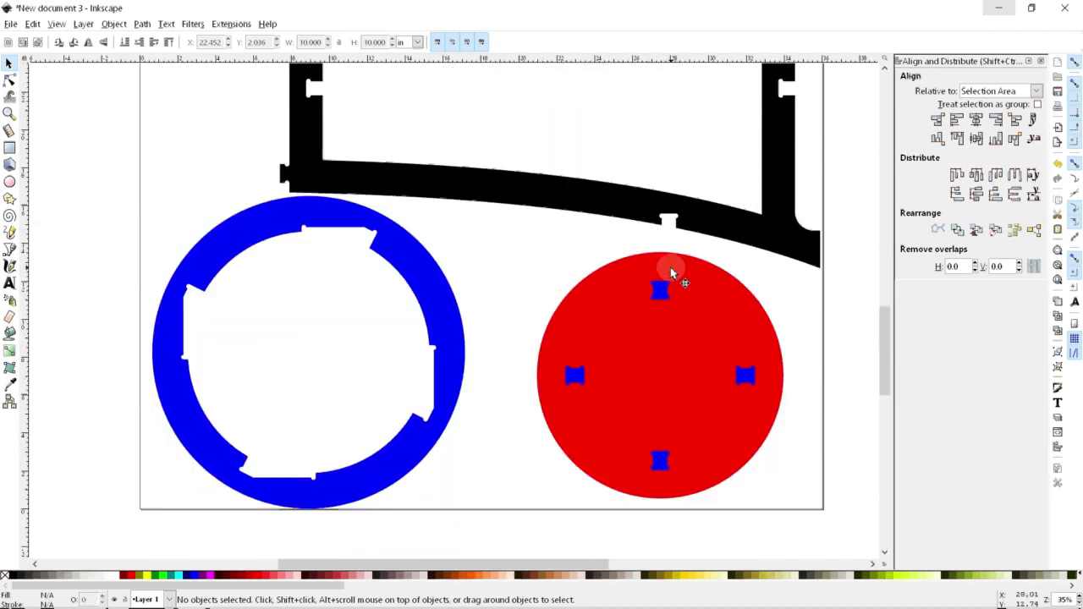
pyautogui.scroll(-4, 628, 313)
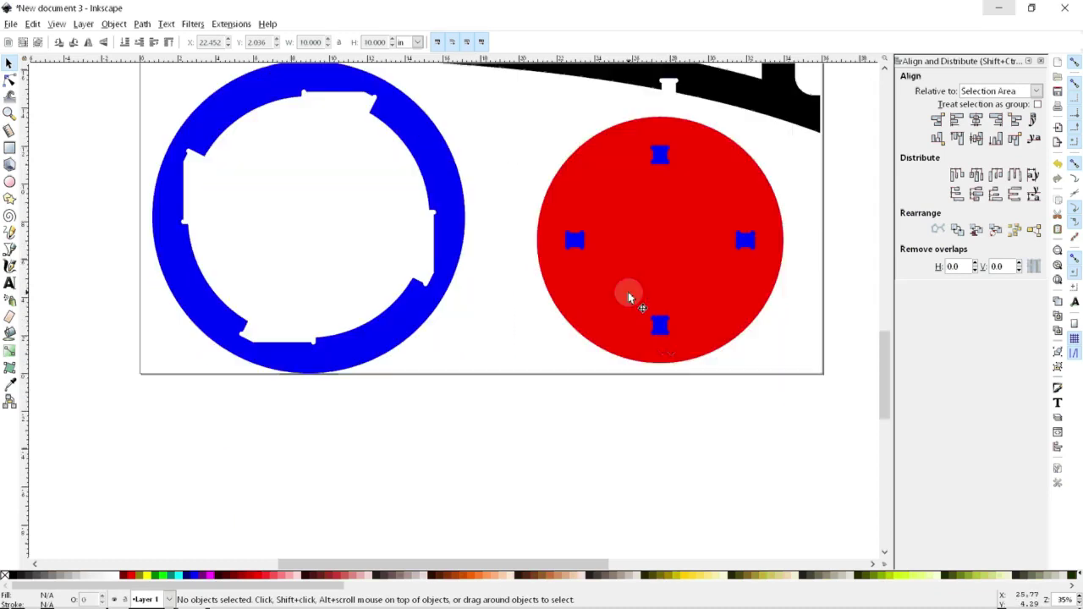
# - Examine the full sheet layout of both stool frames, the notched ring and the slotted seat with their corner reliefs
pyautogui.scroll(5, 622, 303)
pyautogui.keyDown('ctrl'); pyautogui.scroll(-3, 620, 305); pyautogui.keyUp('ctrl')
pyautogui.scroll(2, 490, 181)
pyautogui.scroll(-1, 583, 303)
pyautogui.scroll(3, 584, 303)
pyautogui.scroll(-3, 580, 273)
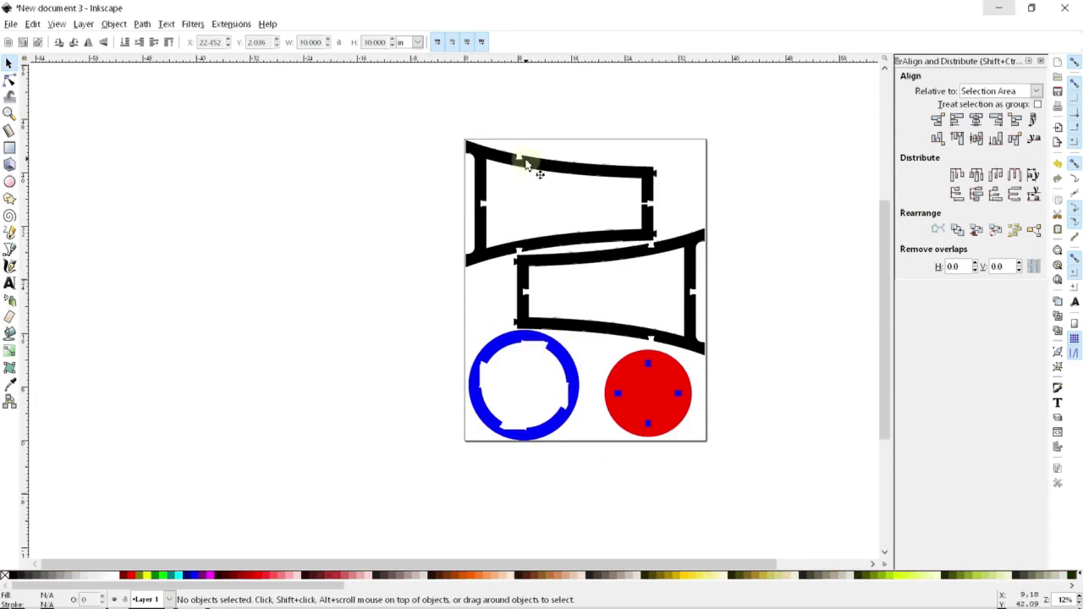
pyautogui.scroll(1, 576, 253)
pyautogui.scroll(-1, 584, 254)
pyautogui.scroll(-2, 565, 306)
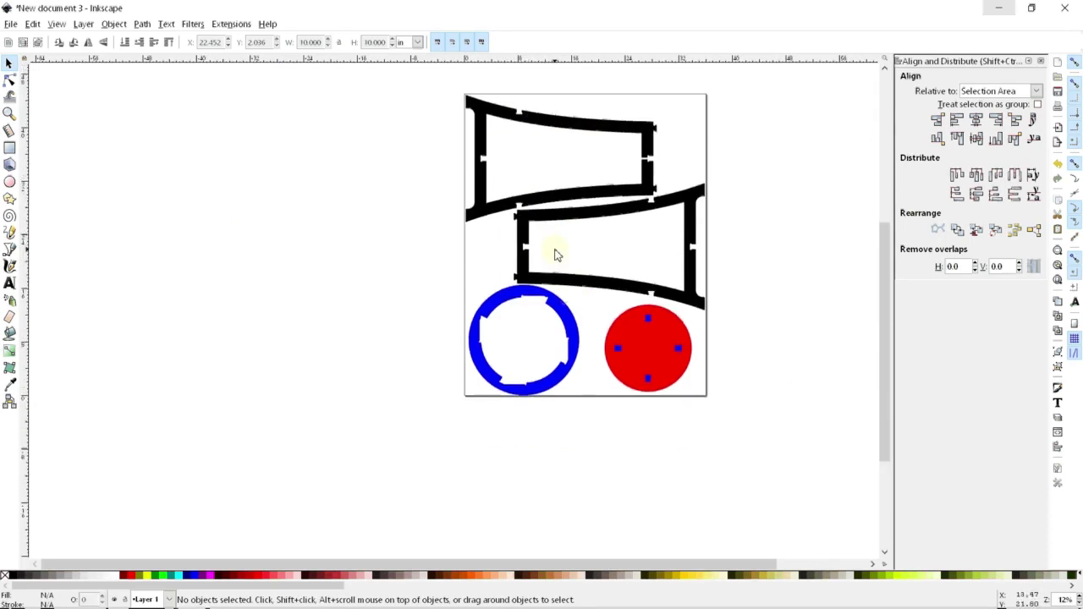
pyautogui.scroll(4, 542, 326)
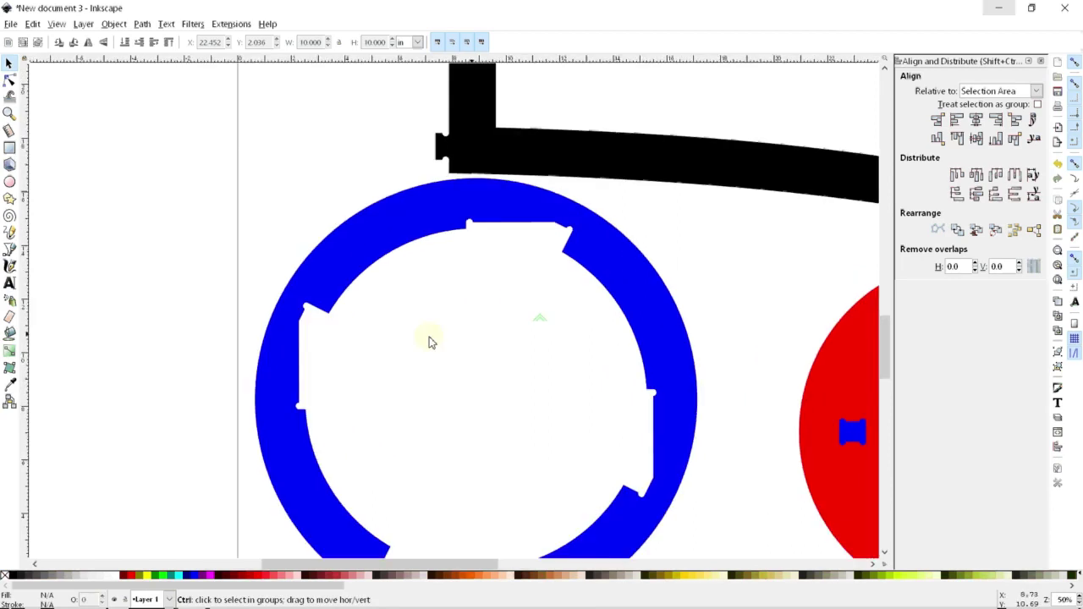
pyautogui.scroll(-2, 517, 338)
pyautogui.scroll(6, 551, 361)
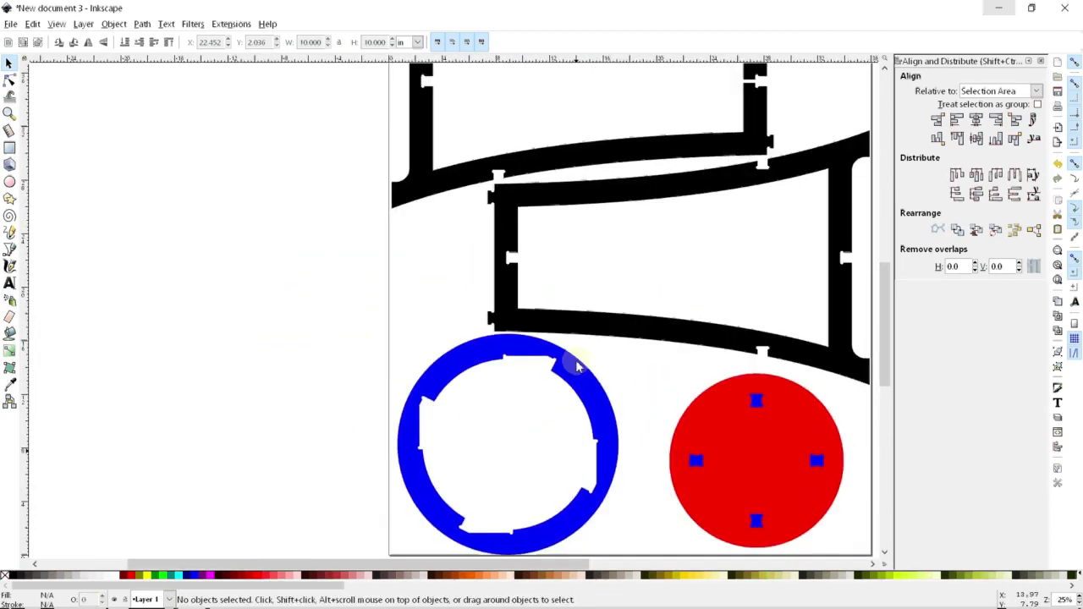
pyautogui.scroll(-2, 575, 364)
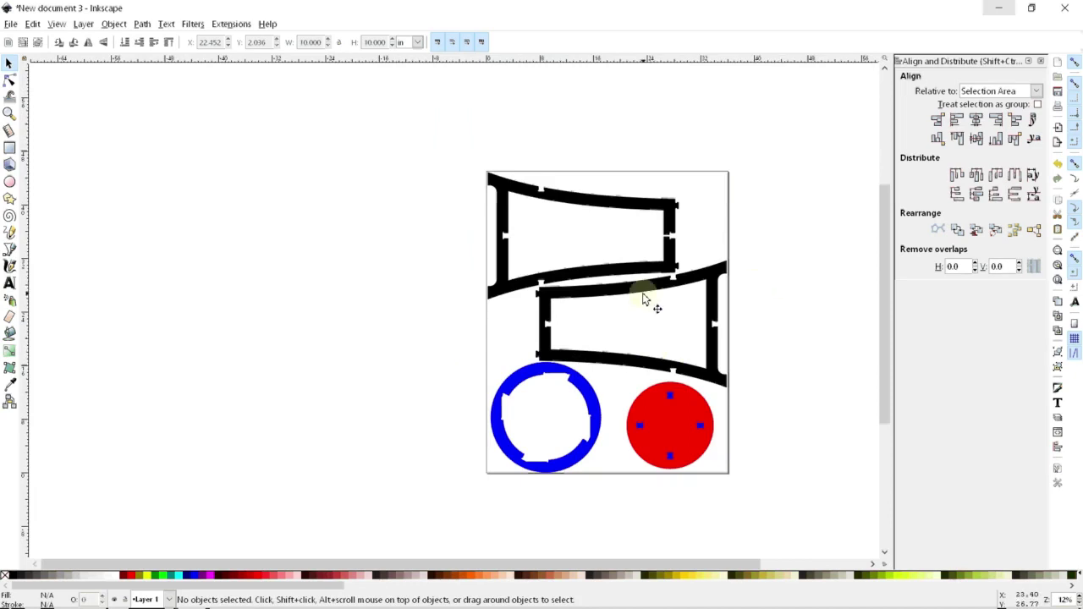
pyautogui.scroll(-1, 435, 356)
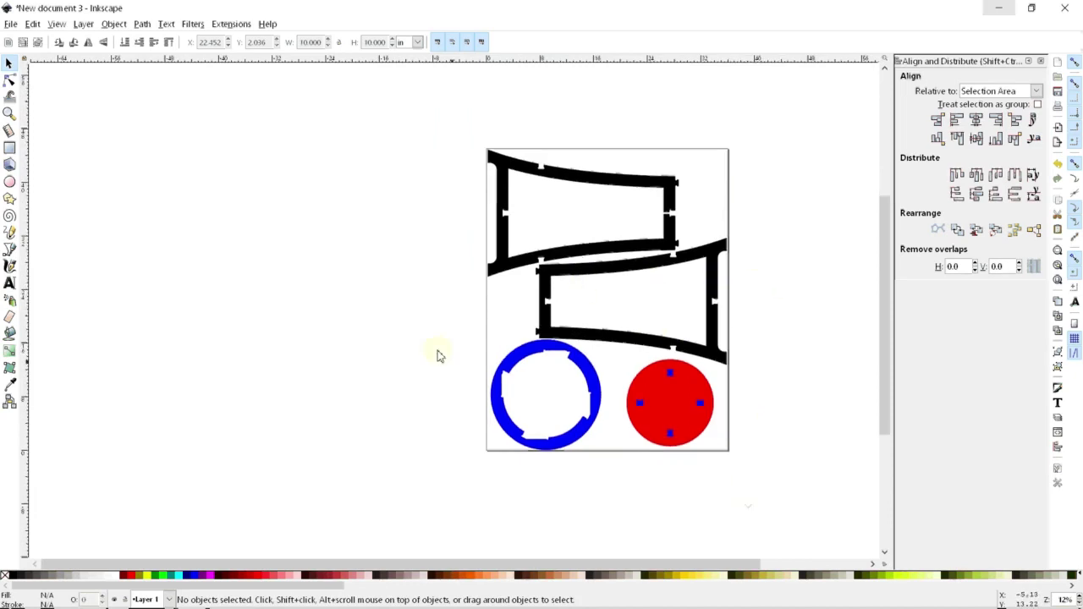
pyautogui.keyDown('ctrl'); pyautogui.scroll(2, 701, 442); pyautogui.keyUp('ctrl')
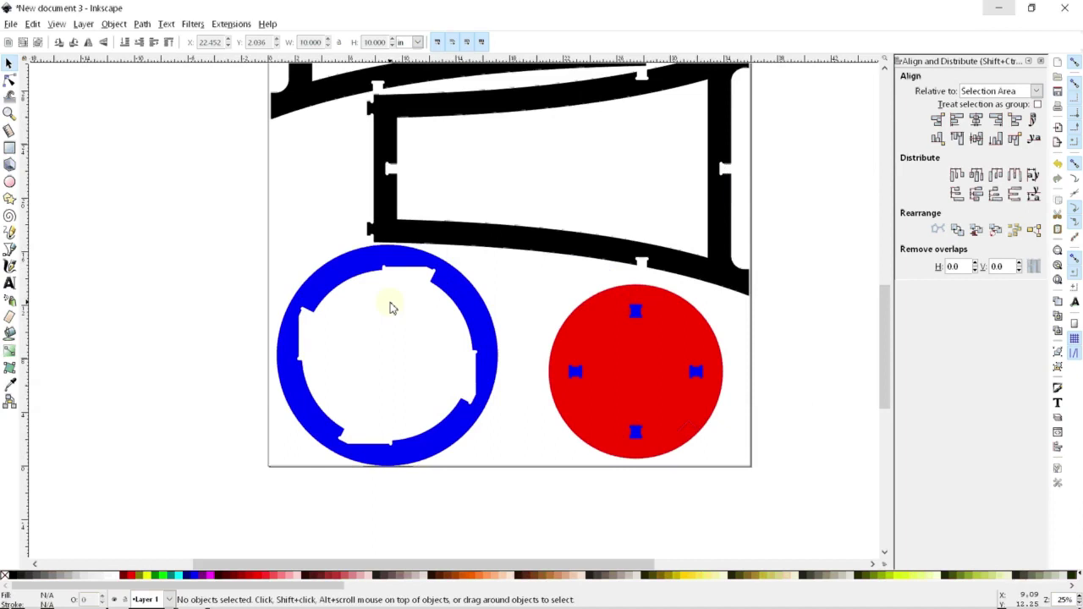
pyautogui.scroll(5, 570, 314)
pyautogui.scroll(-4, 527, 331)
pyautogui.scroll(1, 486, 346)
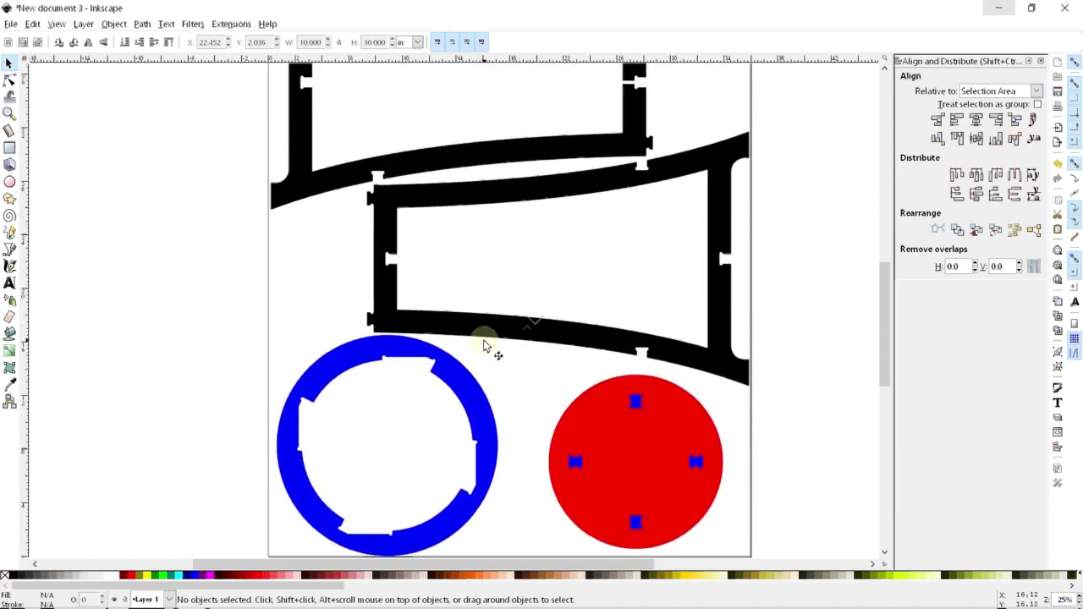
pyautogui.keyDown('ctrl'); pyautogui.scroll(-1, 486, 346); pyautogui.keyUp('ctrl')
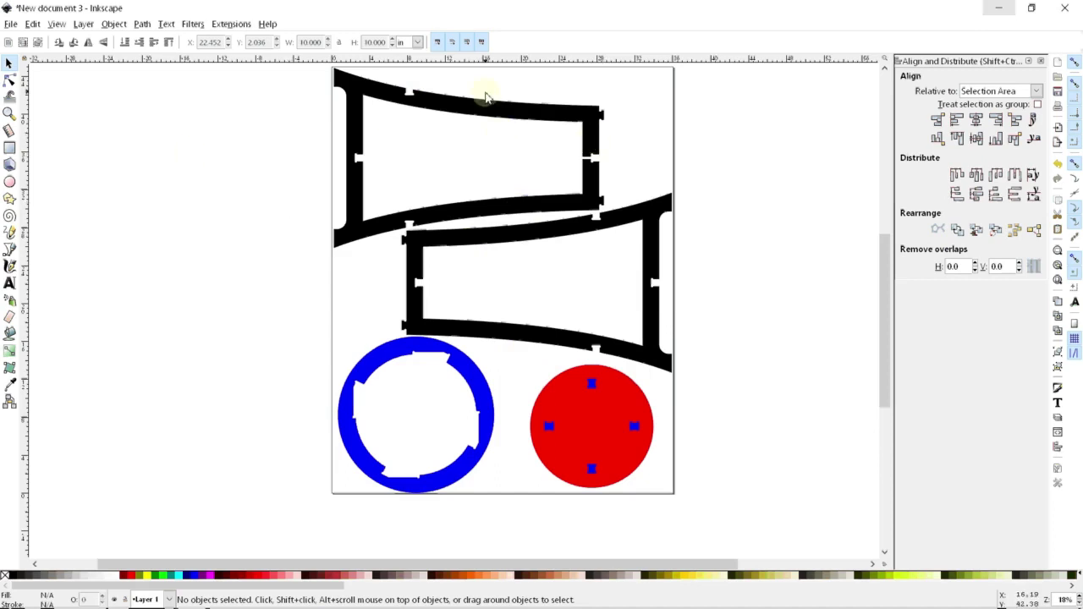
# - Check the upper frame's dimensions, deselect it and review how all parts fit within the page
pyautogui.click(511, 106)
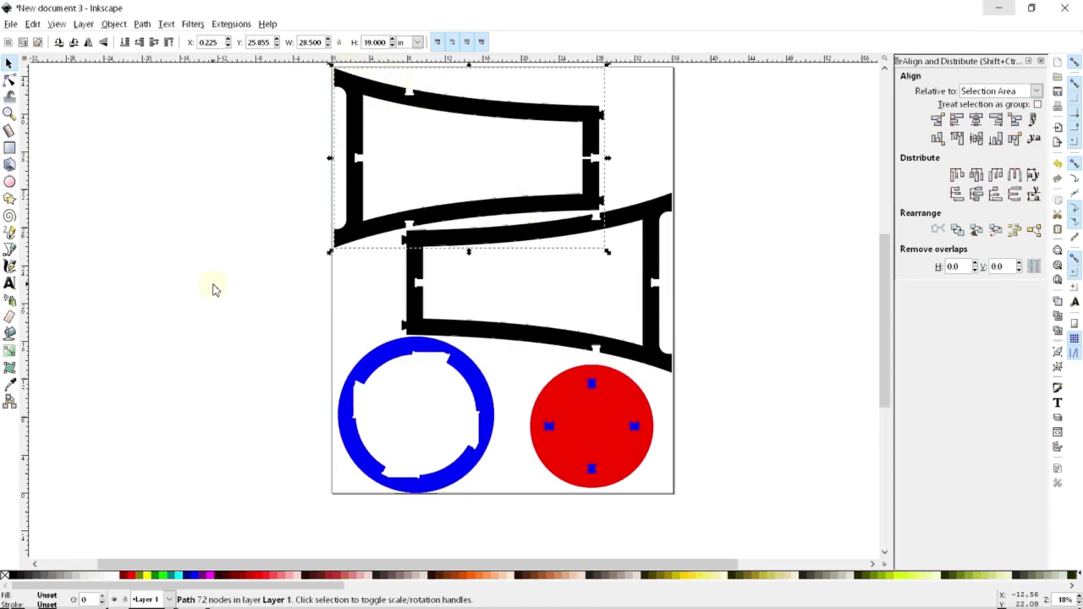
pyautogui.click(220, 285)
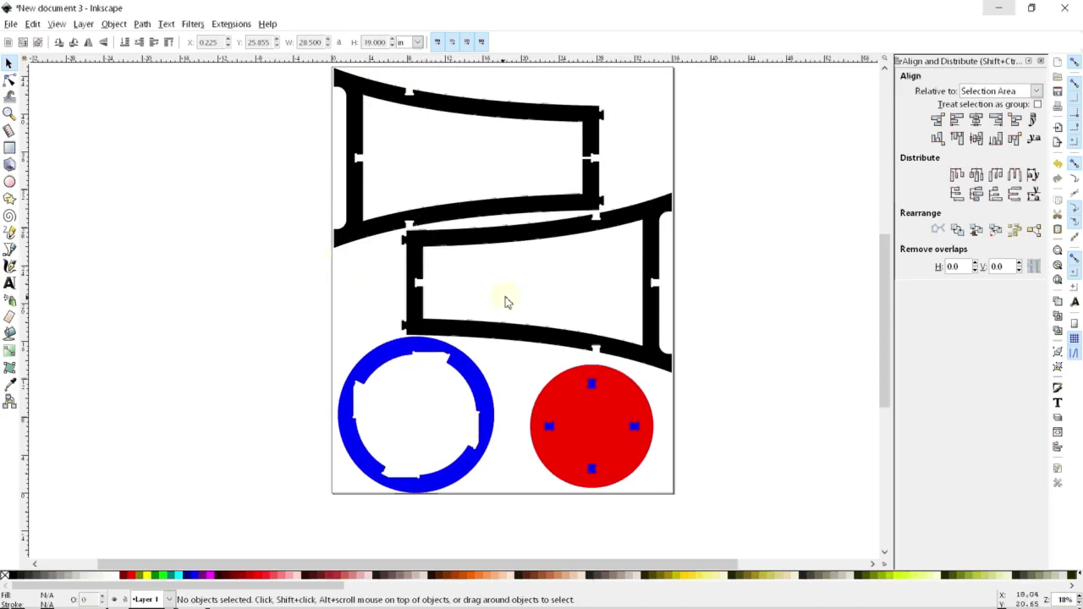
pyautogui.scroll(-1, 516, 436)
pyautogui.scroll(1, 520, 428)
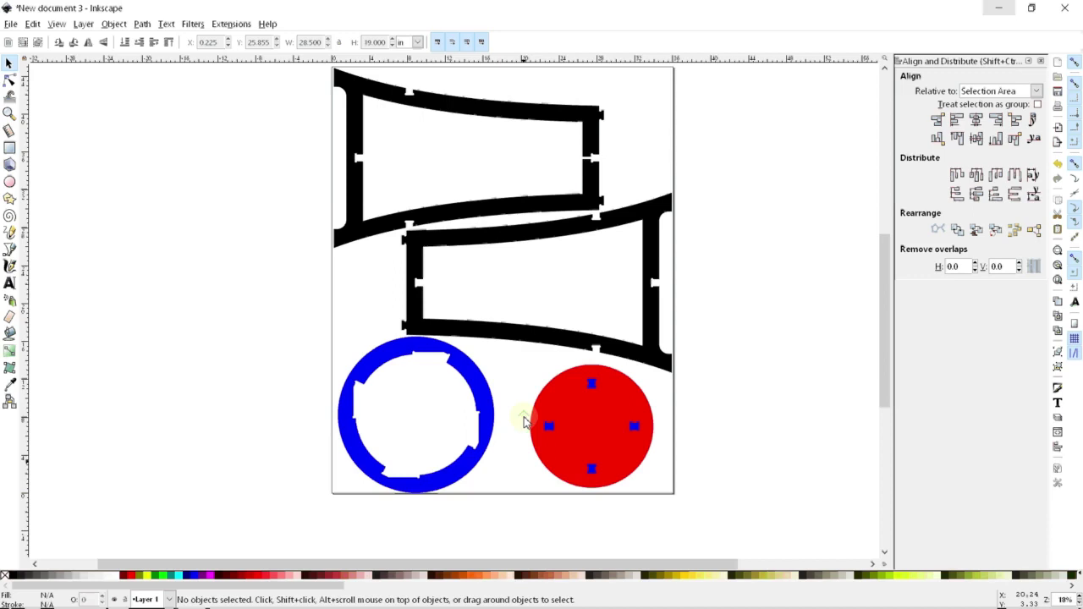
pyautogui.scroll(1, 524, 423)
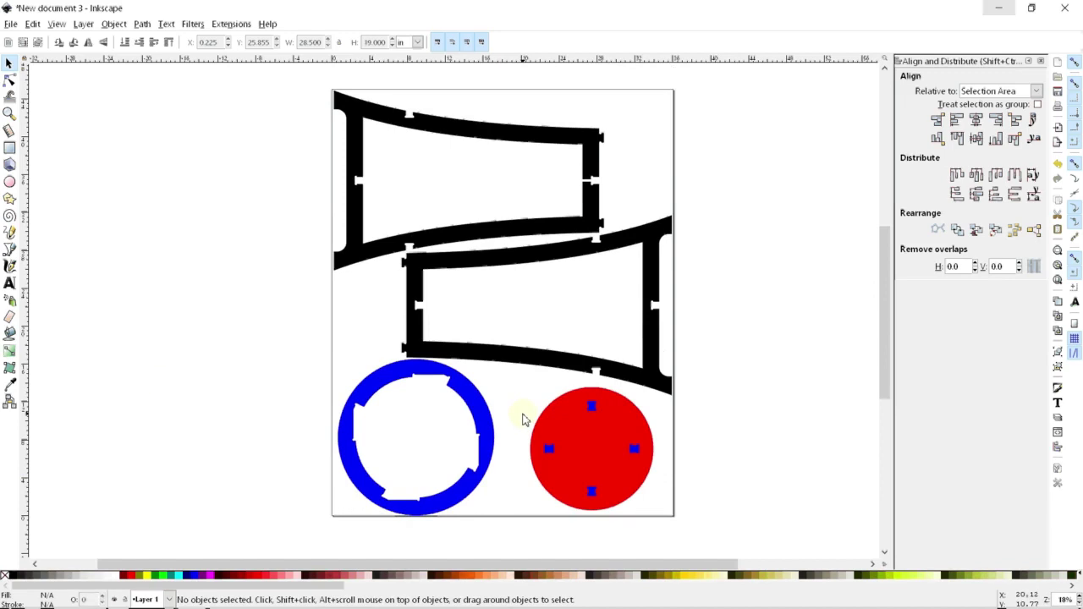
pyautogui.scroll(-3, 508, 364)
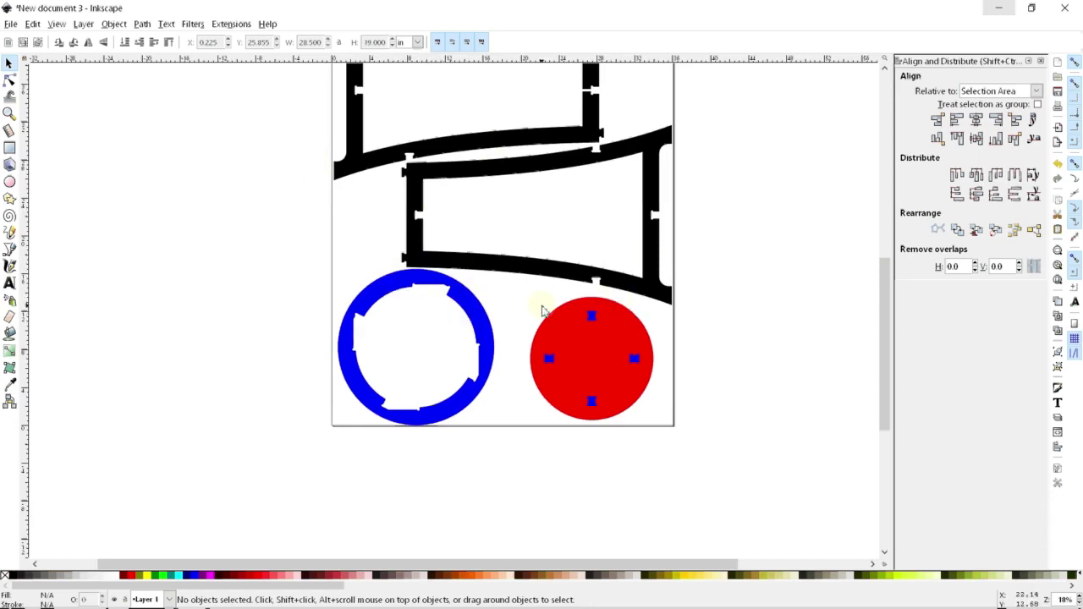
pyautogui.scroll(3, 484, 342)
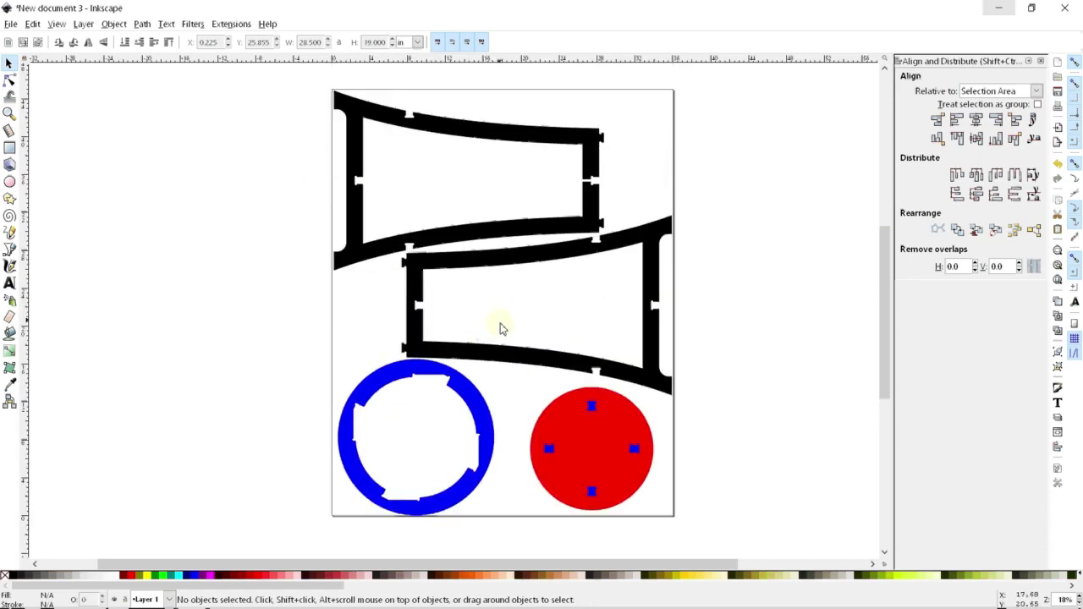
pyautogui.scroll(-2, 508, 320)
pyautogui.scroll(1, 512, 279)
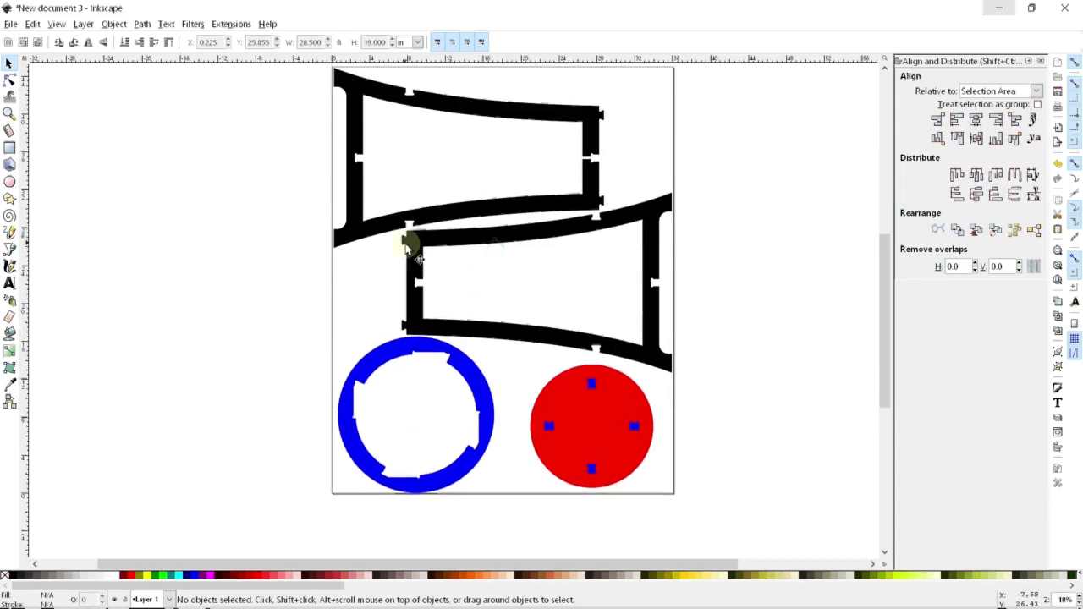
pyautogui.scroll(-2, 564, 307)
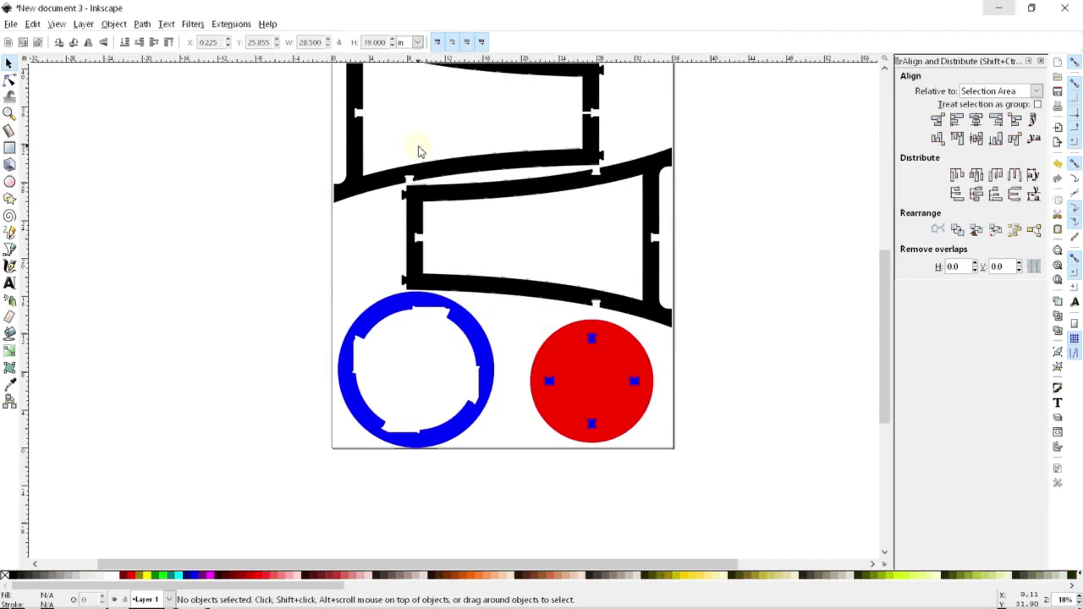
# - Open the Fill and Stroke settings and remove the fill from the blue notched ring
pyautogui.click(121, 27)
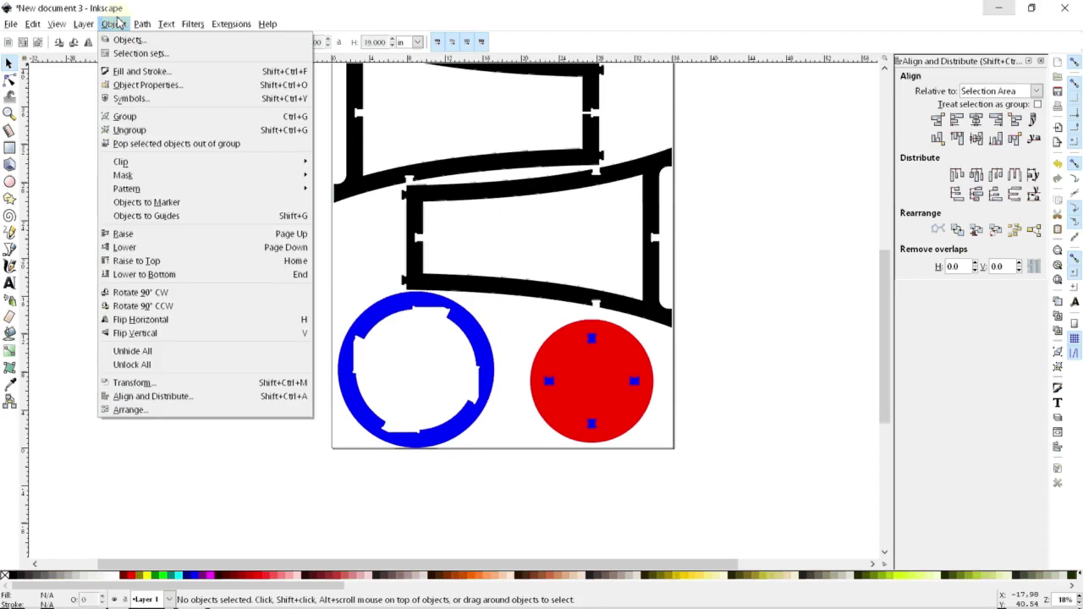
pyautogui.click(141, 73)
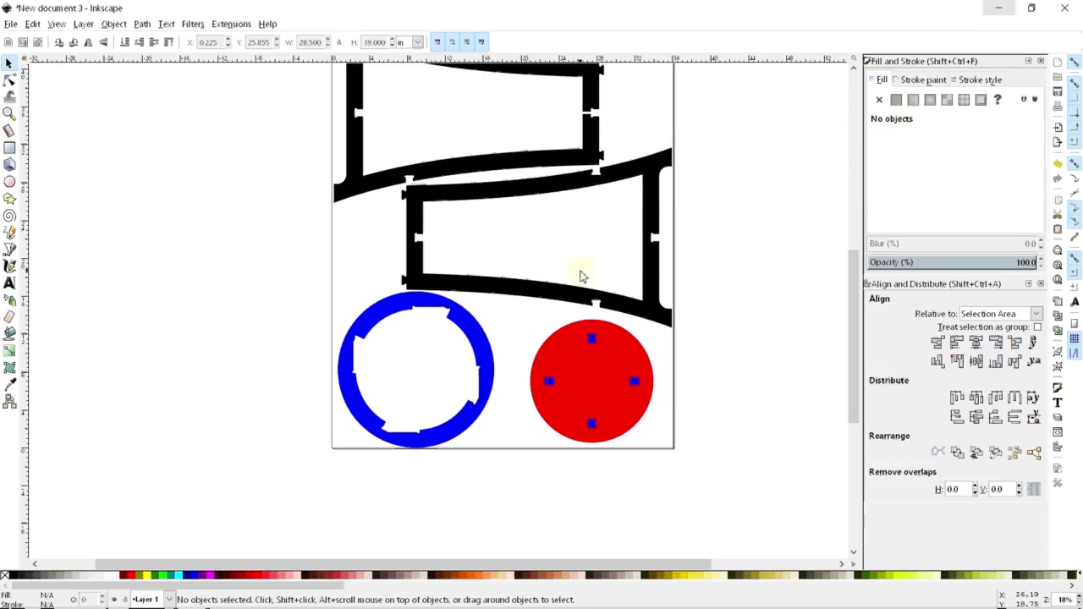
pyautogui.click(470, 326)
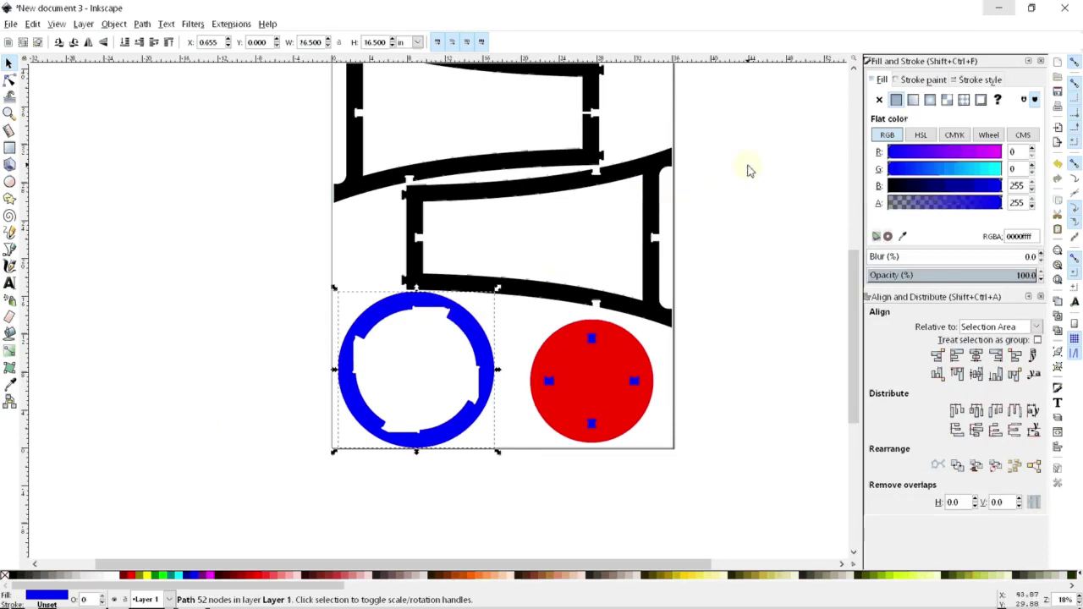
pyautogui.click(880, 101)
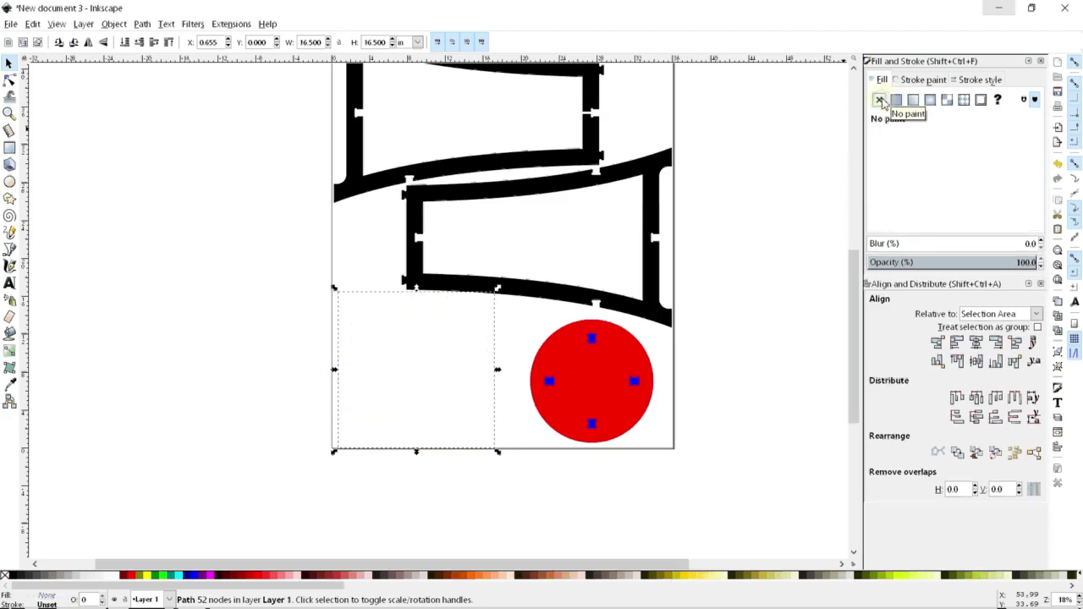
# - Give the ring a flat colour stroke in pure red, with the red value at 255
pyautogui.click(927, 81)
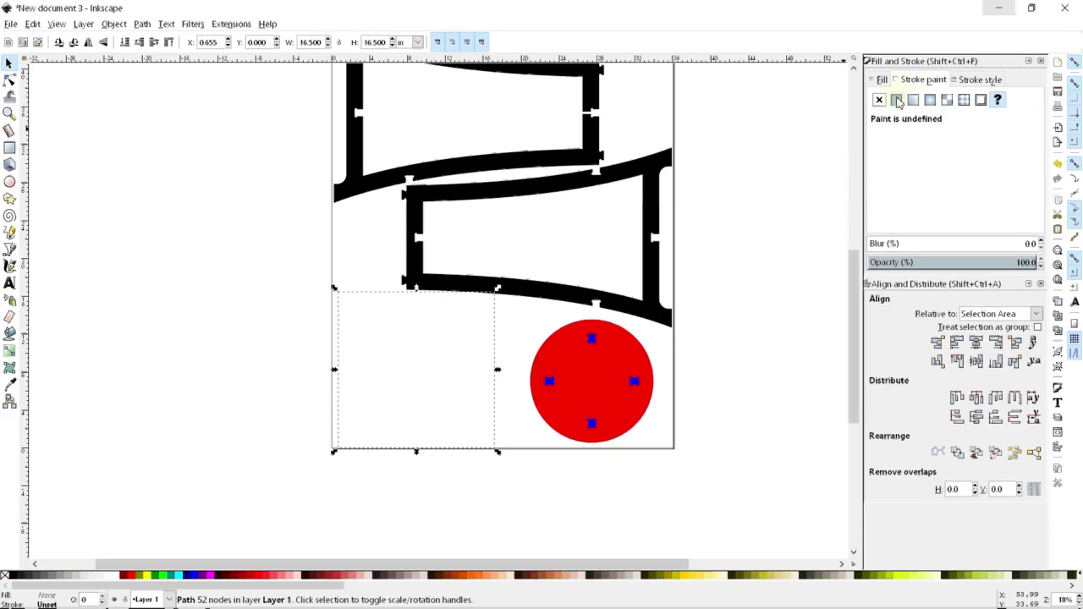
pyautogui.click(897, 101)
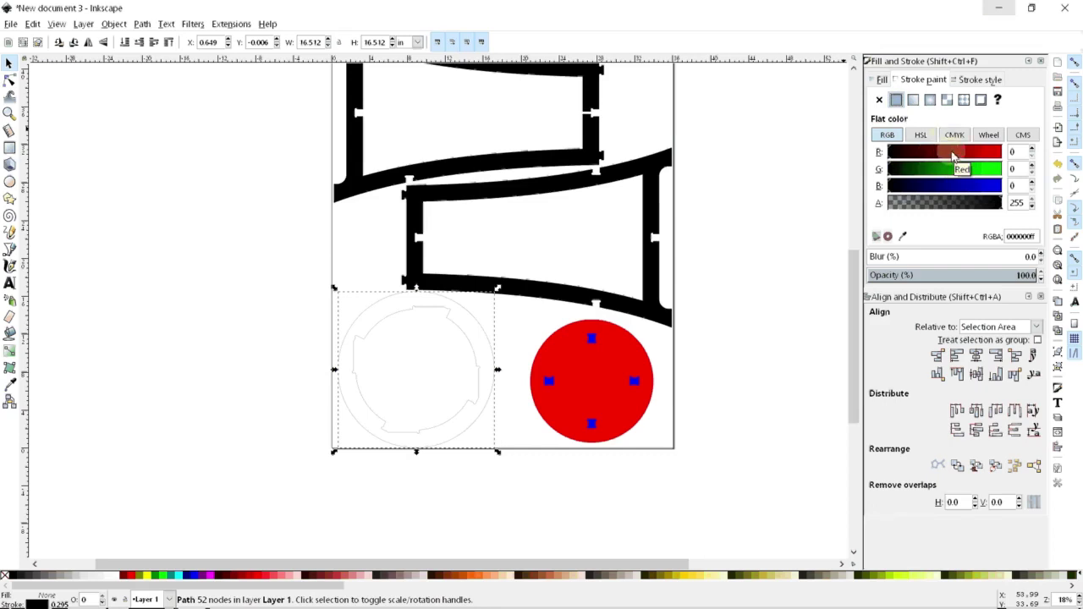
pyautogui.moveTo(963, 151); pyautogui.dragTo(1016, 144)
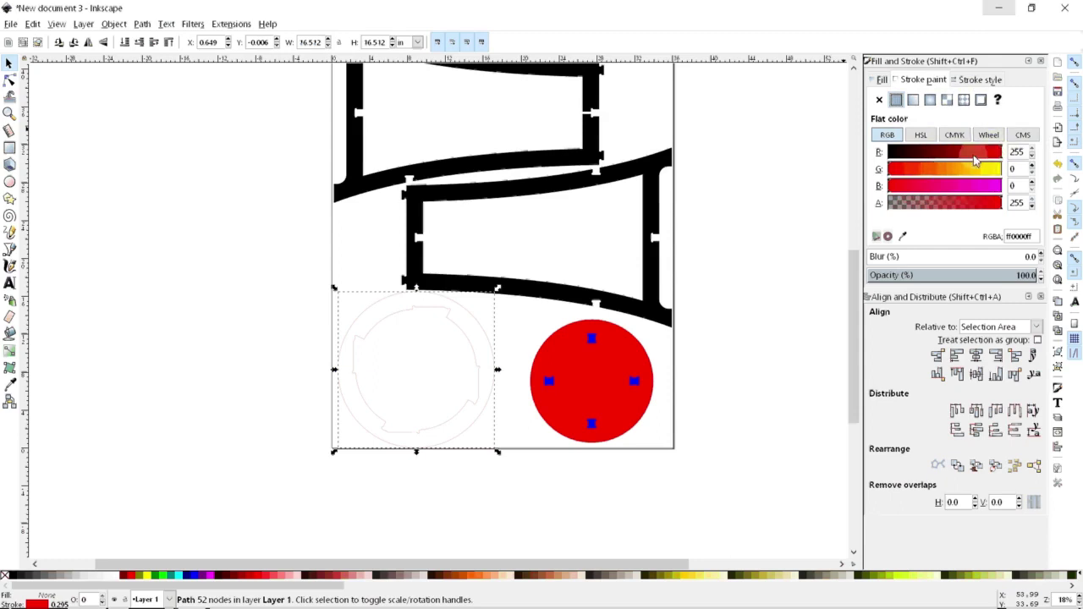
# - Set the ring's stroke width to 0.001 in
pyautogui.click(973, 81)
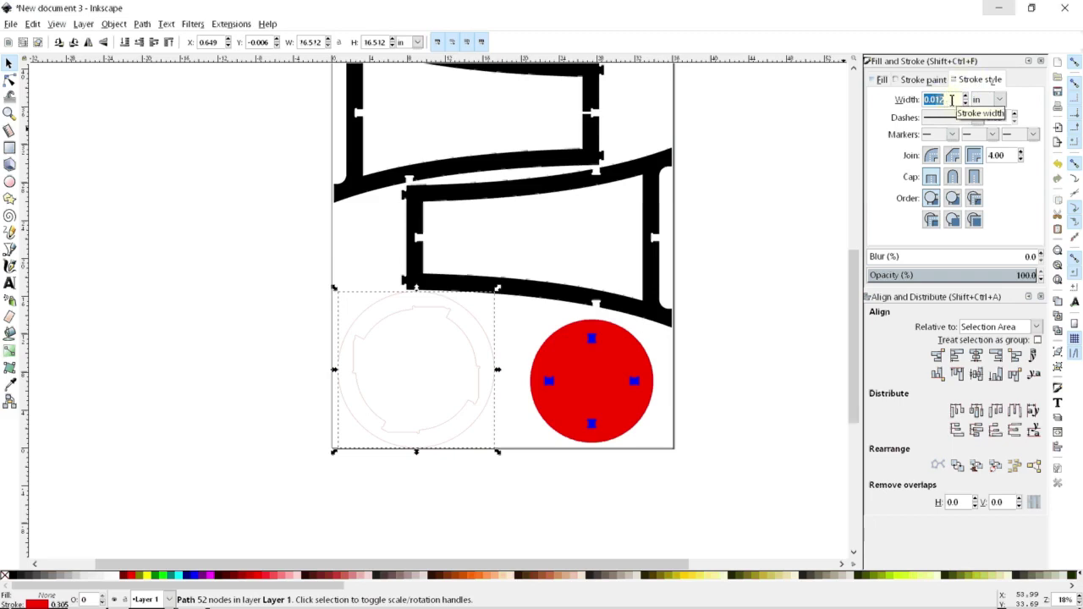
pyautogui.click(951, 100)
pyautogui.press('BackSpace')
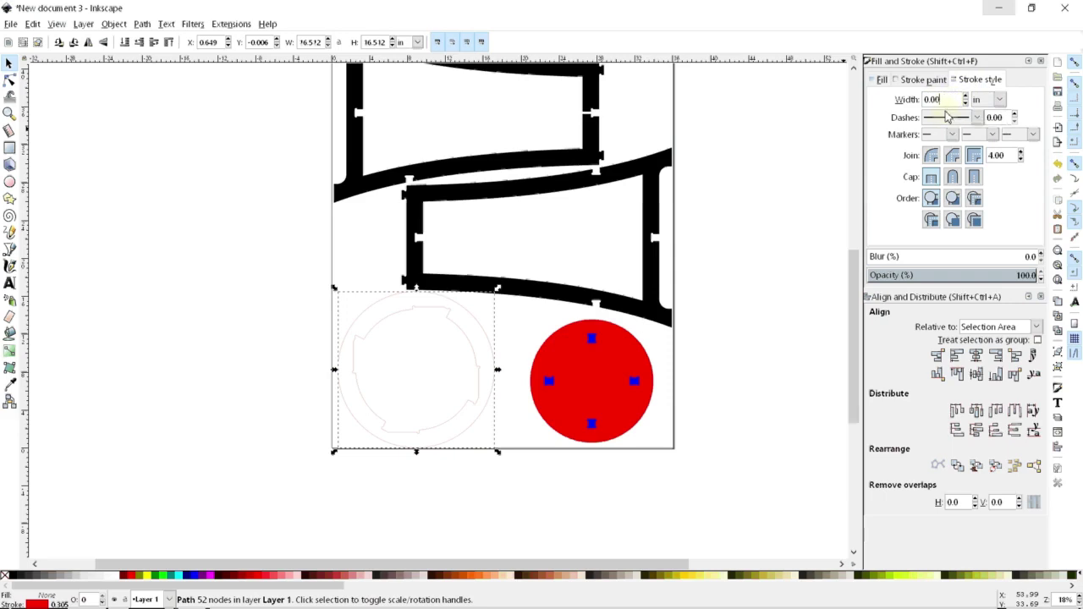
pyautogui.press('Return')
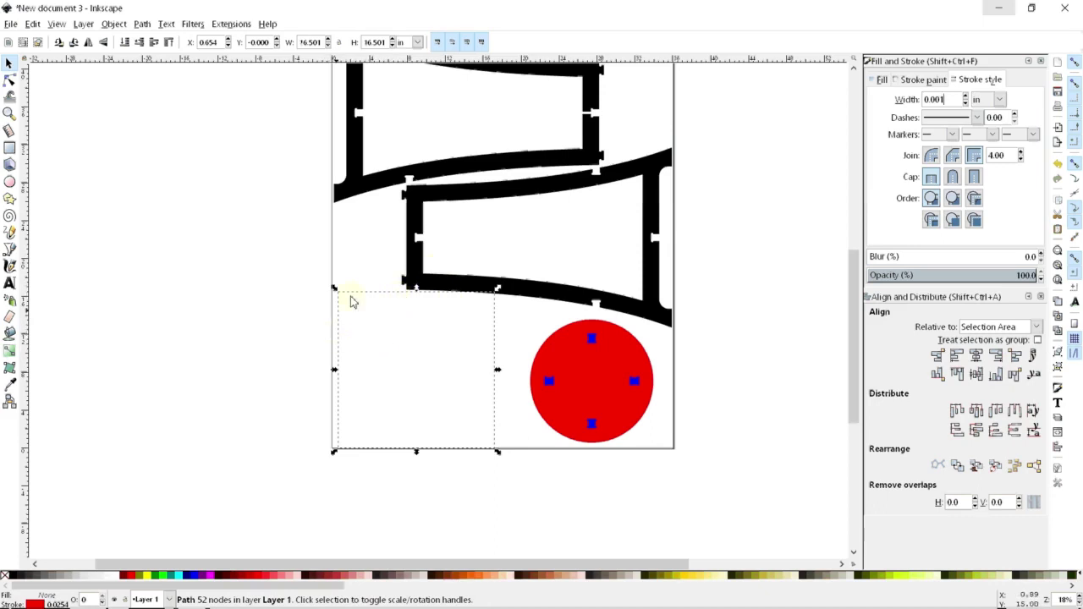
# - Inspect the ring's thin stroke up close and switch the display mode to Outline
pyautogui.scroll(5, 347, 325)
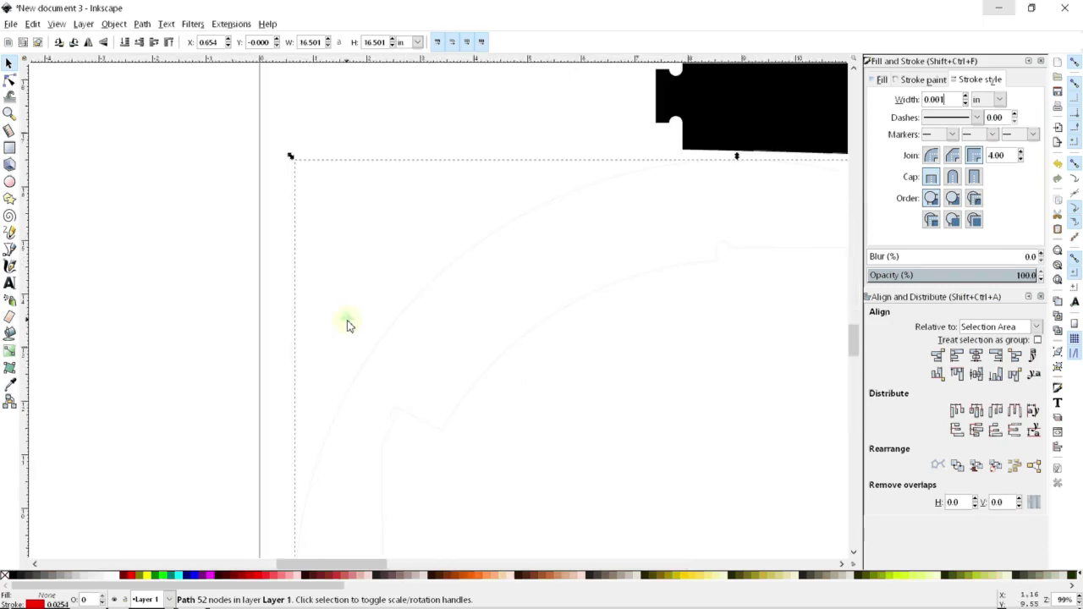
pyautogui.scroll(2, 373, 318)
pyautogui.scroll(-7, 370, 315)
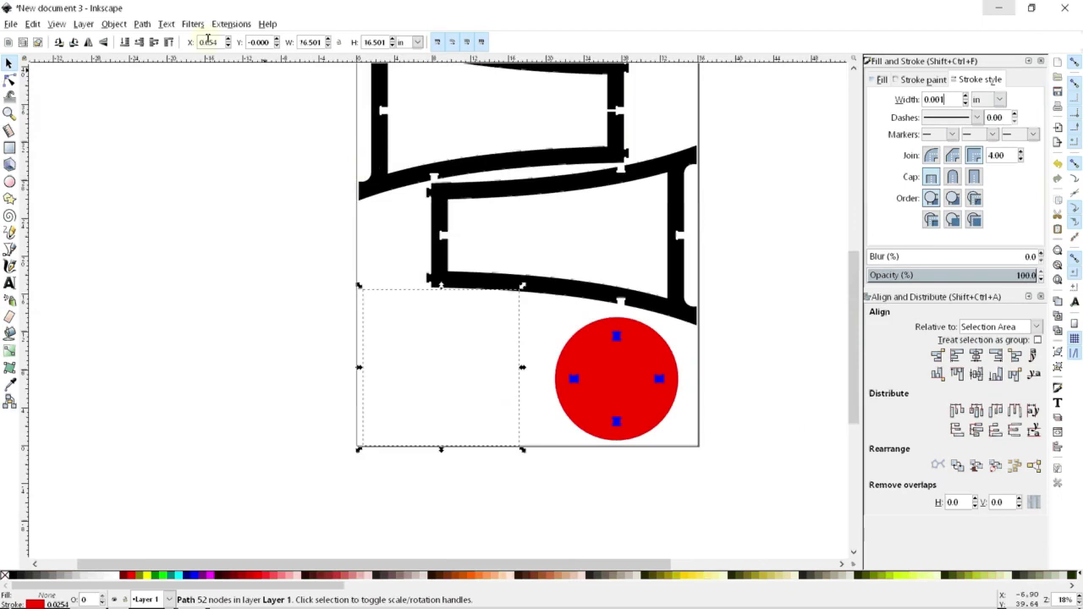
pyautogui.click(56, 24)
pyautogui.moveTo(86, 54)
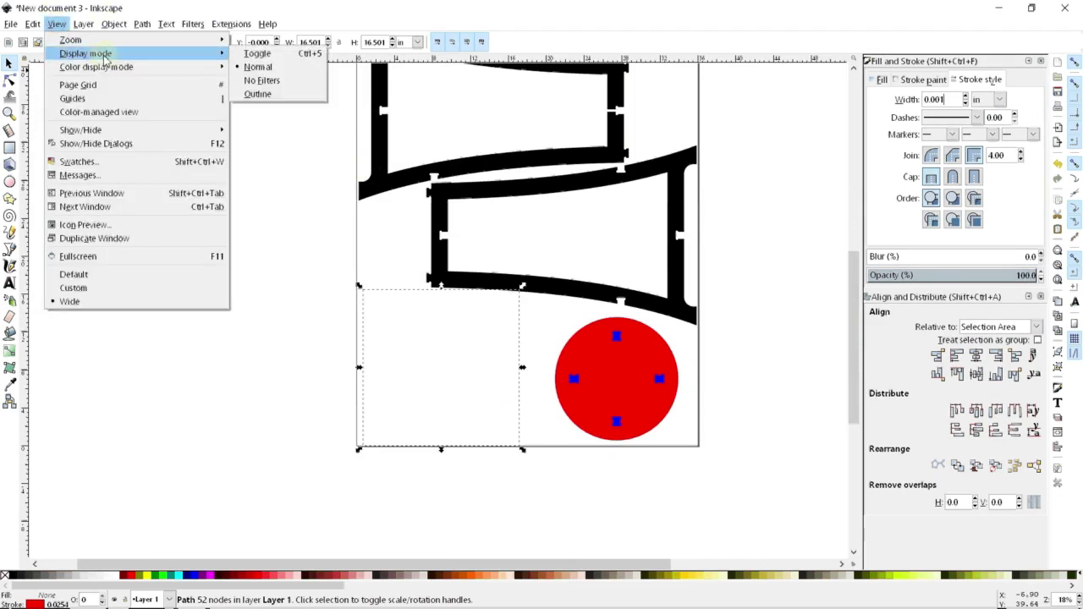
pyautogui.click(298, 96)
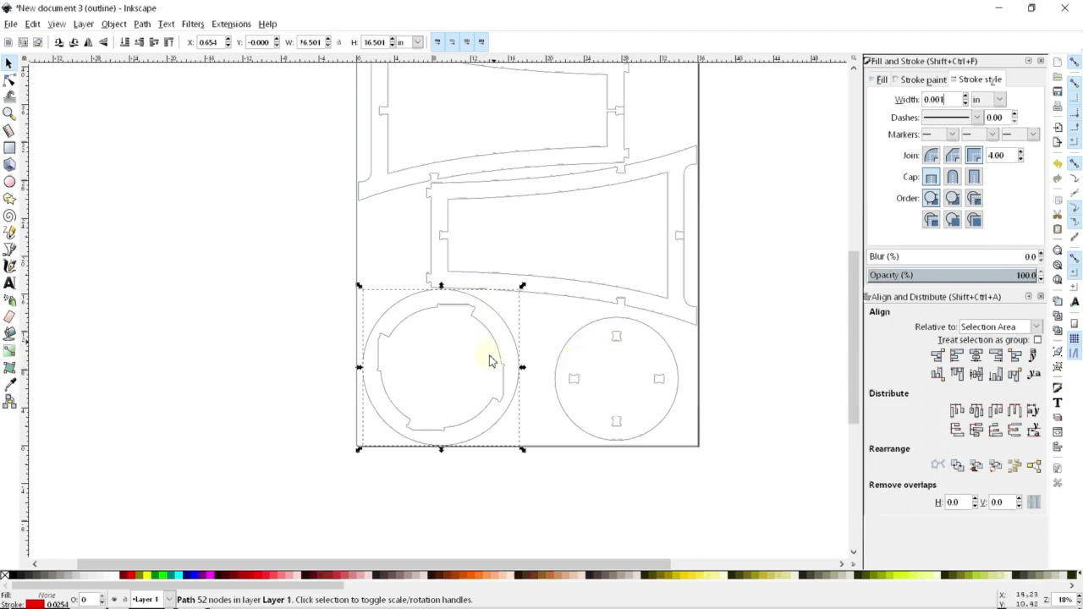
pyautogui.scroll(-1, 521, 339)
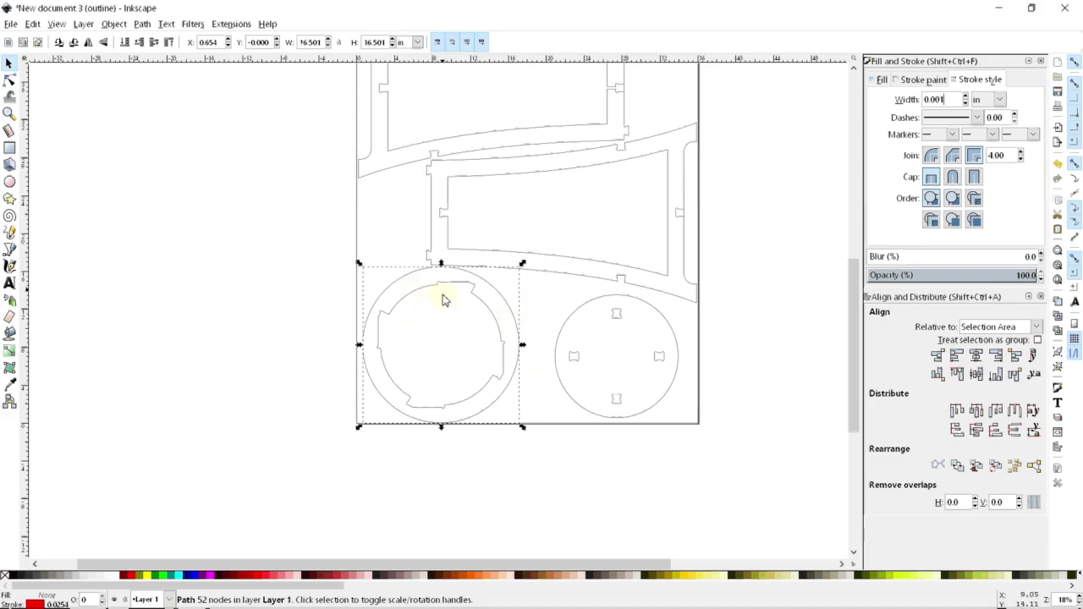
pyautogui.scroll(-2, 435, 313)
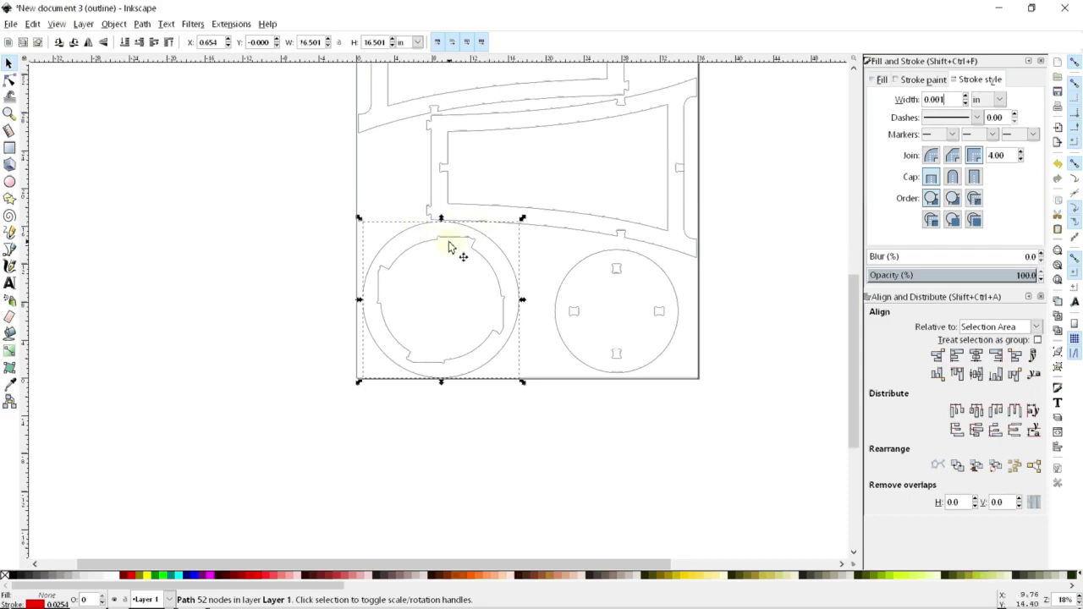
pyautogui.scroll(3, 451, 267)
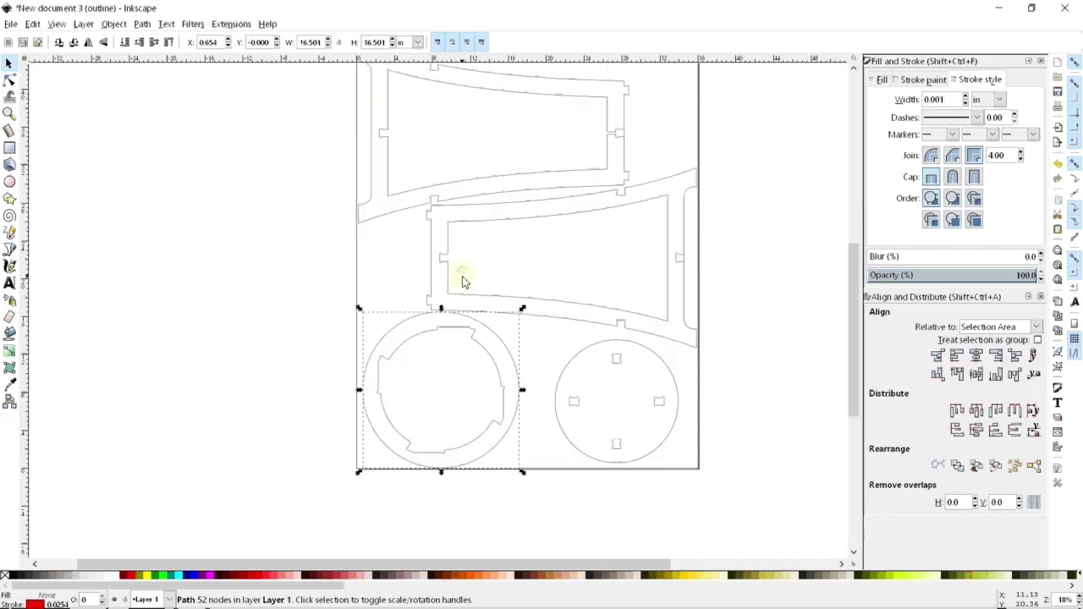
pyautogui.scroll(1, 464, 278)
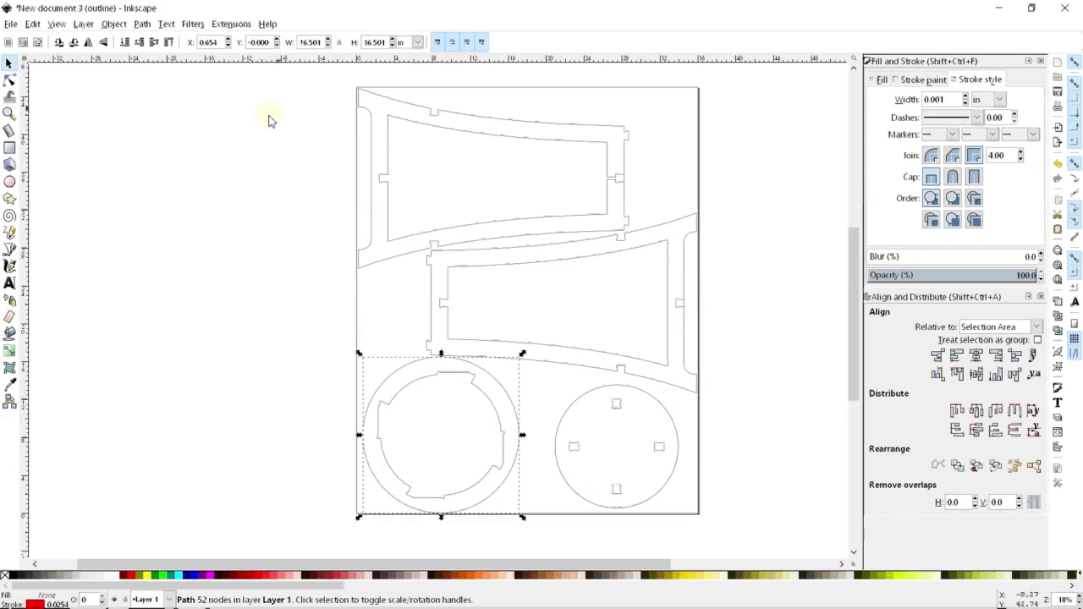
pyautogui.scroll(-1, 322, 443)
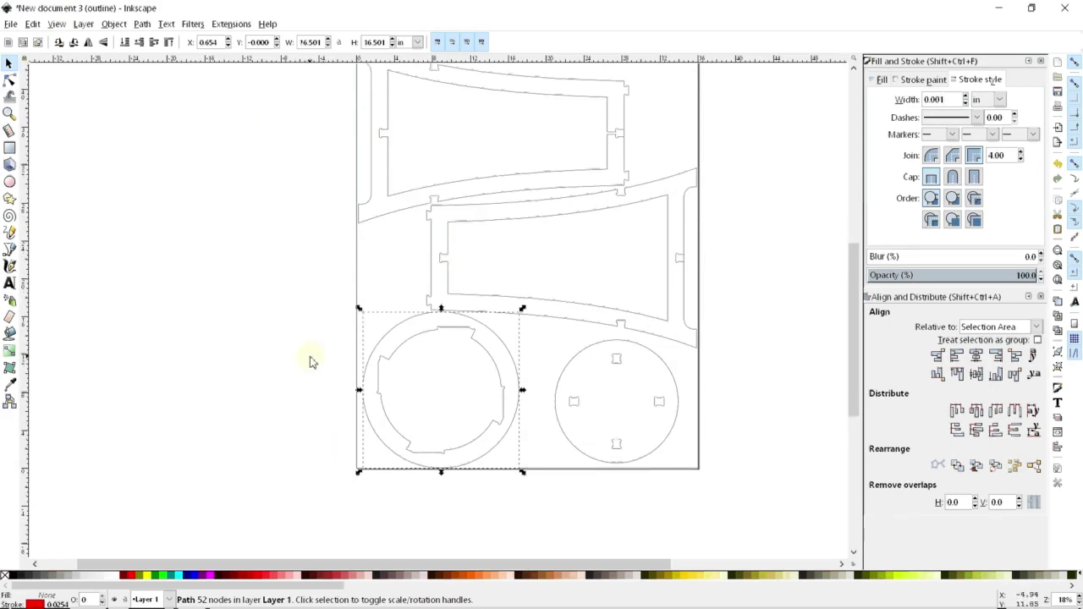